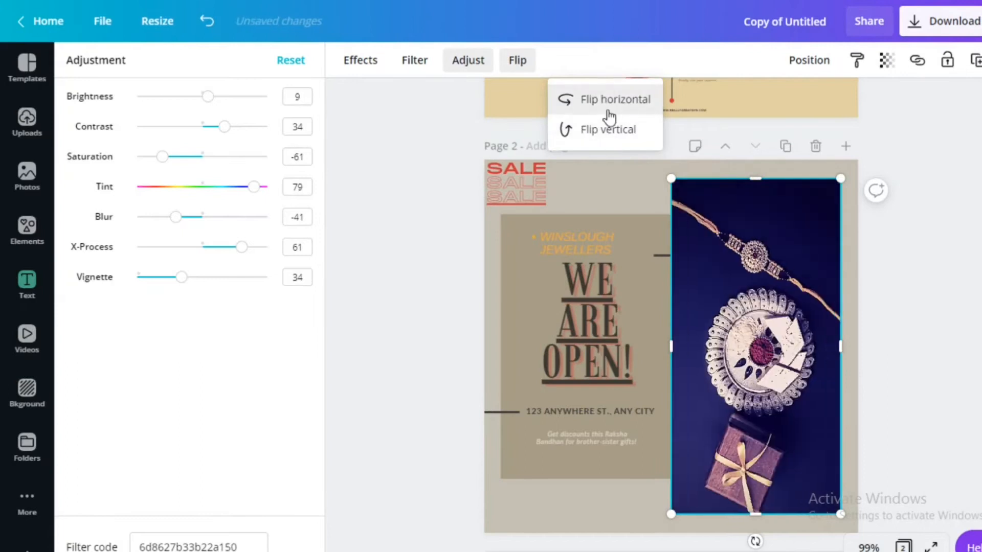
- Align the jewellery photo to the centre of page 2 and copy its style onto the tan box
{"action": "left_click", "coordinate": [807, 60]}
{"action": "left_click", "coordinate": [759, 223]}
{"action": "left_click", "coordinate": [726, 274]}
{"action": "left_click", "coordinate": [857, 61]}
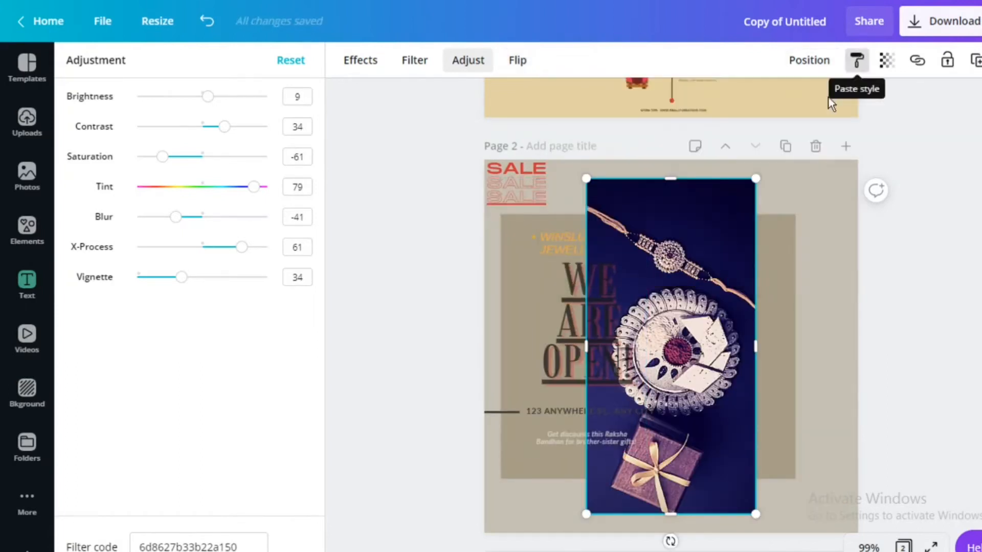
{"action": "left_click", "coordinate": [777, 266]}
- Place a duplicate of the jewellery photo to the right of the original and give it the Street filter
{"action": "left_click", "coordinate": [721, 246]}
{"action": "left_click", "coordinate": [975, 61]}
{"action": "left_click_drag", "start_coordinate": [715, 286], "coordinate": [818, 287]}
{"action": "left_click", "coordinate": [414, 61]}
{"action": "left_click", "coordinate": [288, 416]}
- Copy the duplicate's style onto the original jewellery photo, and switch the duplicate to the Rosie filter
{"action": "left_click", "coordinate": [856, 60]}
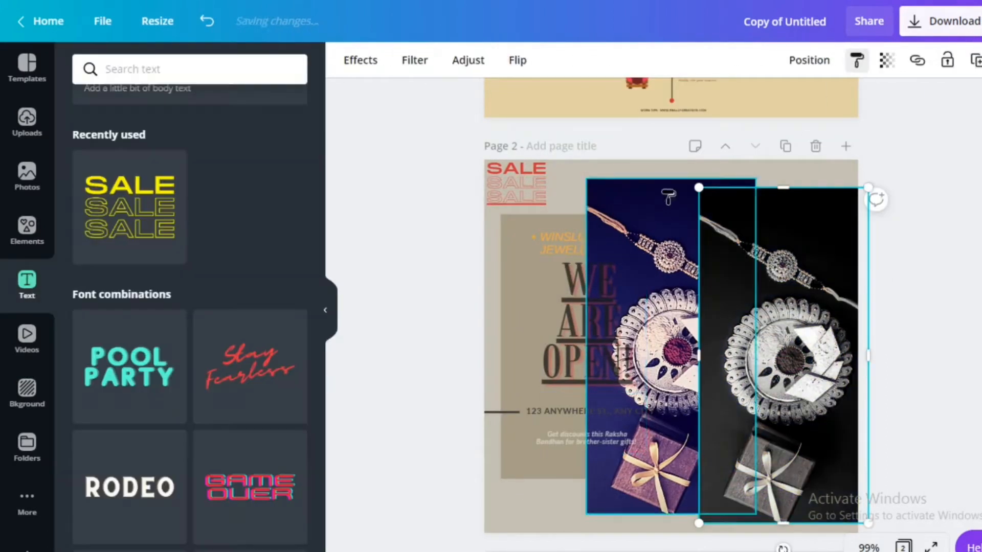
{"action": "left_click", "coordinate": [666, 190]}
{"action": "left_click", "coordinate": [757, 220]}
{"action": "left_click", "coordinate": [415, 60]}
{"action": "left_click", "coordinate": [222, 415]}
{"action": "left_click", "coordinate": [91, 415]}
- Move the Street-filtered photo left over the page's text and bring it to the front
{"action": "left_click_drag", "start_coordinate": [686, 203], "coordinate": [616, 191]}
{"action": "right_click", "coordinate": [635, 188]}
{"action": "left_click", "coordinate": [703, 370]}
{"action": "right_click", "coordinate": [644, 234]}
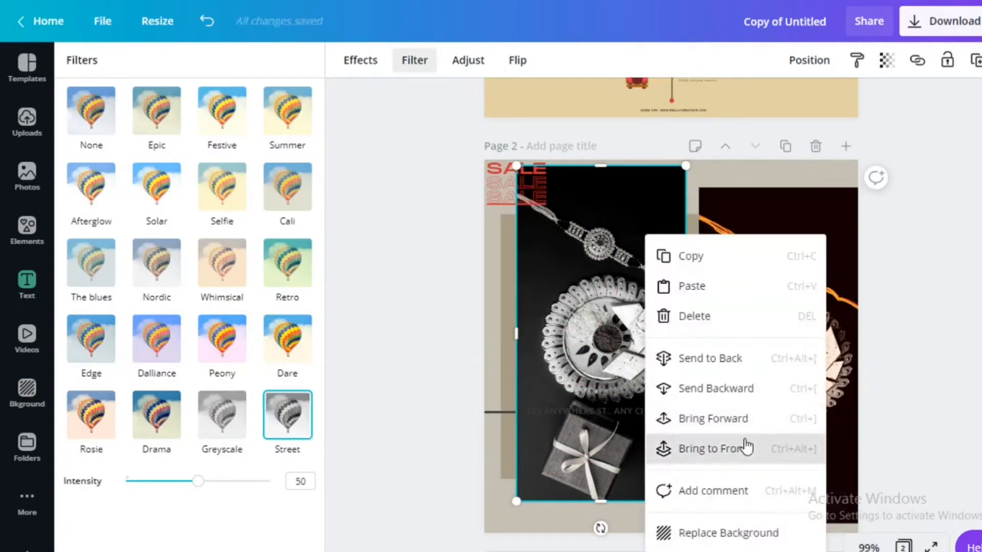
{"action": "left_click", "coordinate": [747, 446]}
- Shift the Rosie-filtered photo slightly upward and copy its style onto the other jewellery photo
{"action": "left_click_drag", "start_coordinate": [796, 305], "coordinate": [796, 284]}
{"action": "left_click", "coordinate": [857, 61]}
{"action": "left_click", "coordinate": [634, 286]}
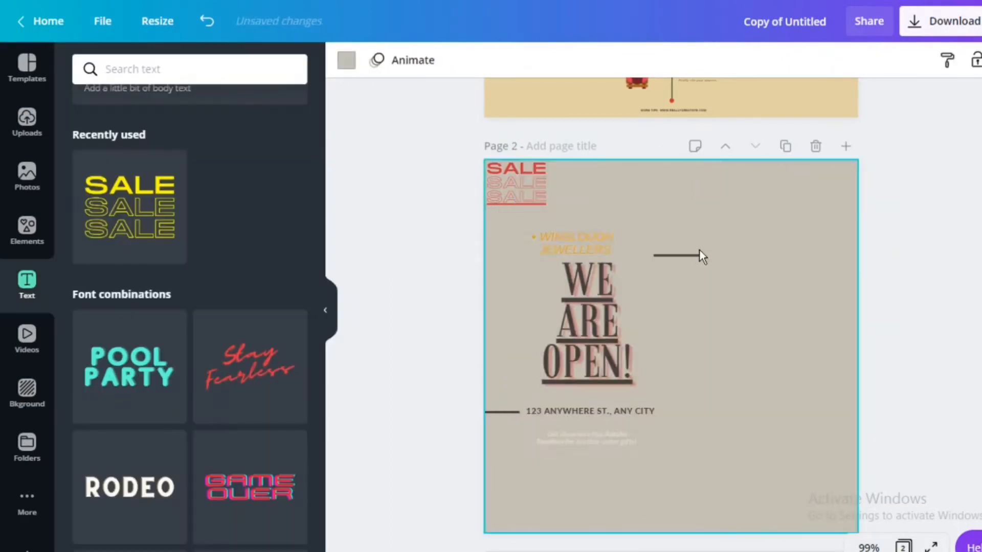
{"action": "left_click", "coordinate": [966, 60]}
{"action": "left_click_drag", "start_coordinate": [629, 388], "coordinate": [593, 358]}
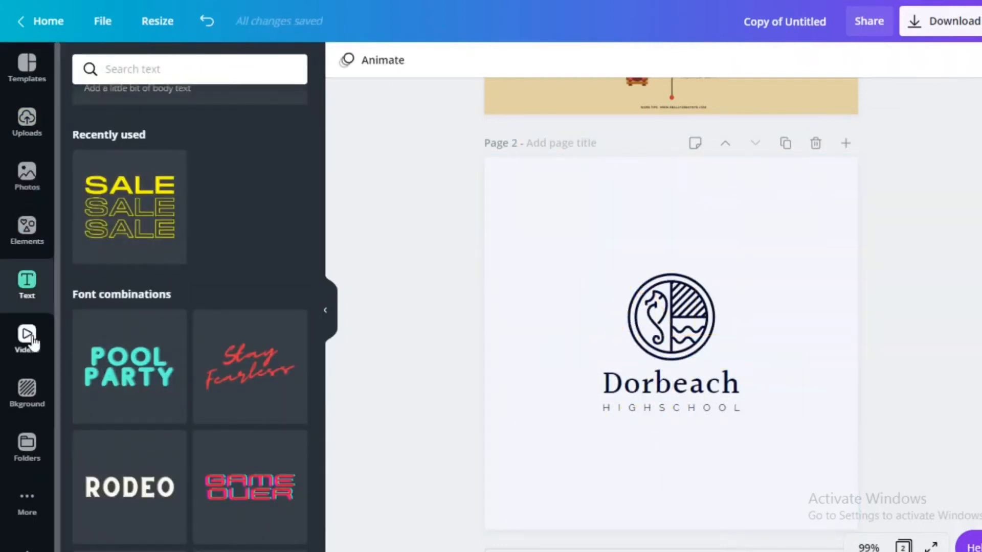
{"action": "left_click", "coordinate": [27, 445]}
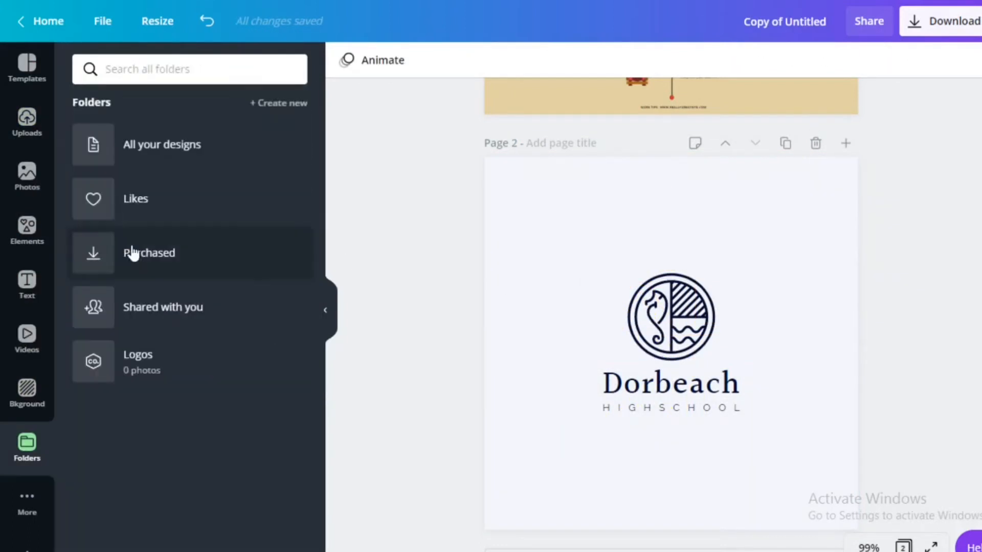
{"action": "left_click", "coordinate": [26, 77]}
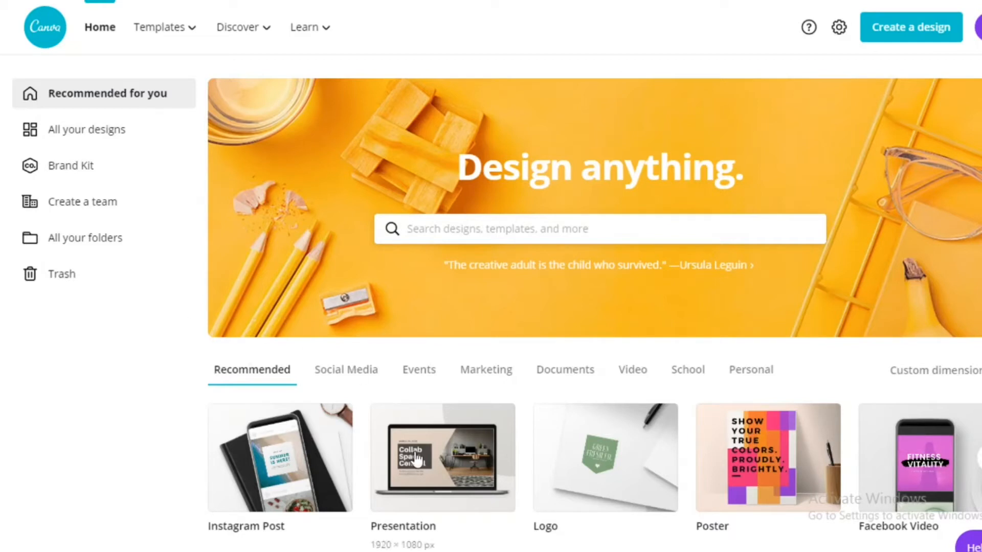
- Create a new Infographic design from the recommended design types on the home page
{"action": "scroll", "coordinate": [416, 459], "scroll_direction": "down", "scroll_amount": 2}
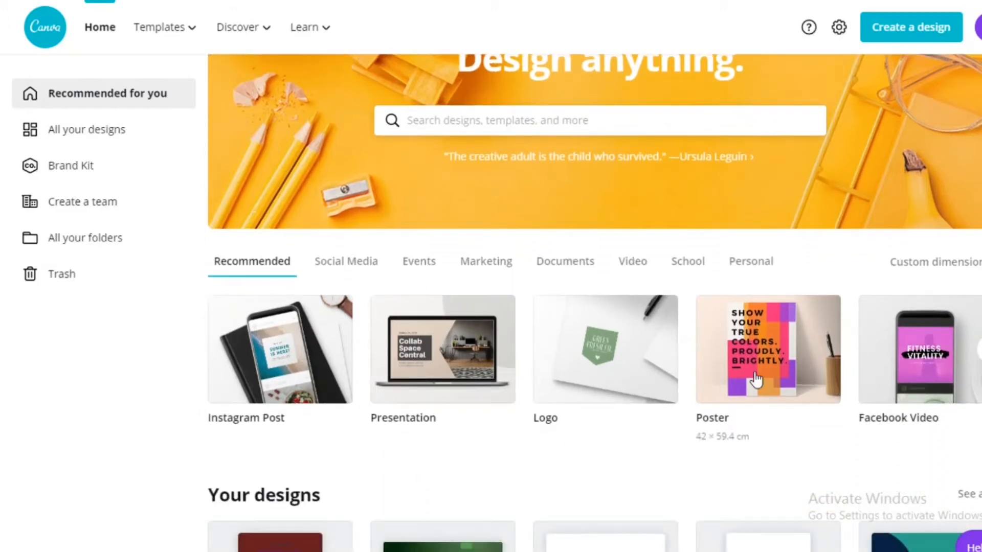
{"action": "scroll", "coordinate": [754, 372], "scroll_direction": "right", "scroll_amount": 2}
{"action": "scroll", "coordinate": [754, 373], "scroll_direction": "right", "scroll_amount": 5}
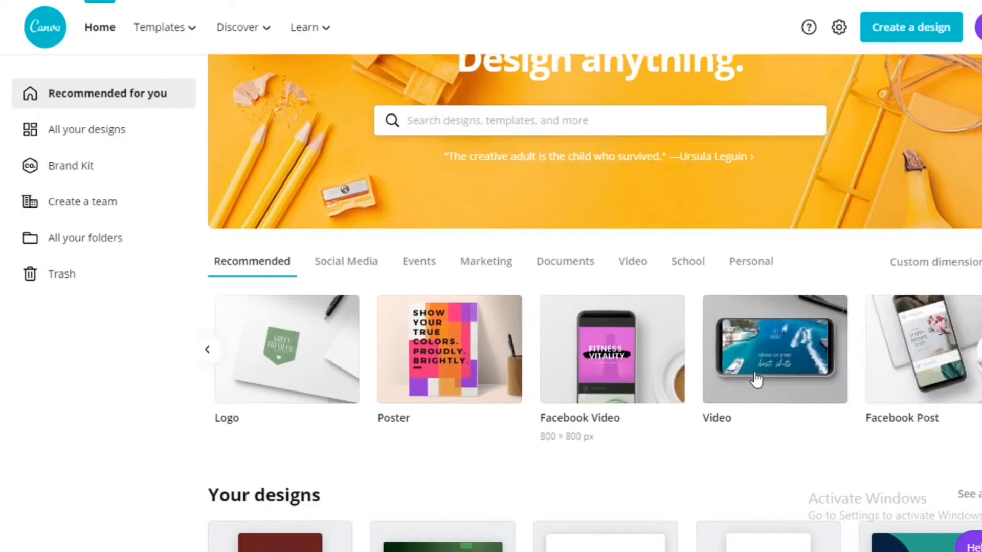
{"action": "scroll", "coordinate": [756, 378], "scroll_direction": "right", "scroll_amount": 3}
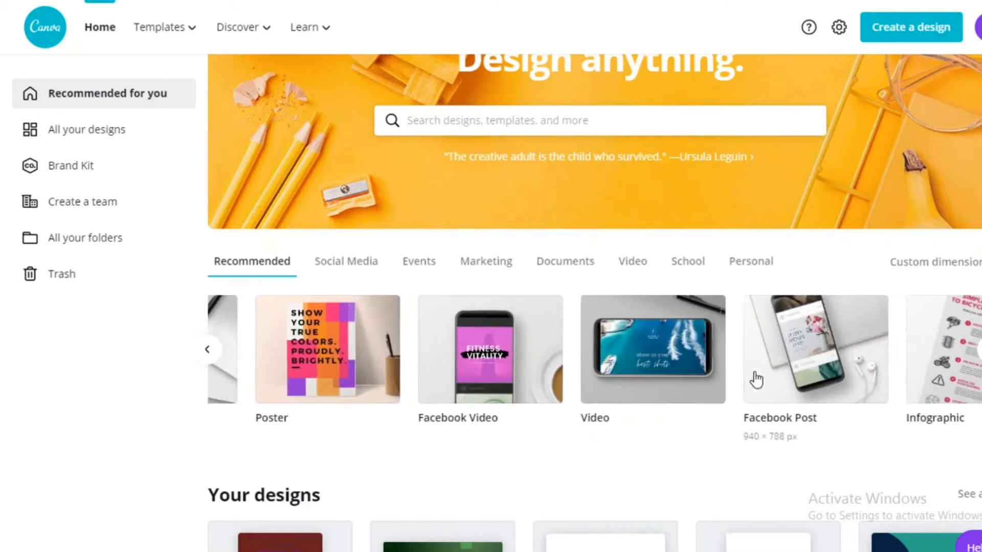
{"action": "scroll", "coordinate": [757, 378], "scroll_direction": "right", "scroll_amount": 3}
{"action": "scroll", "coordinate": [754, 372], "scroll_direction": "right", "scroll_amount": 2}
{"action": "left_click", "coordinate": [754, 372]}
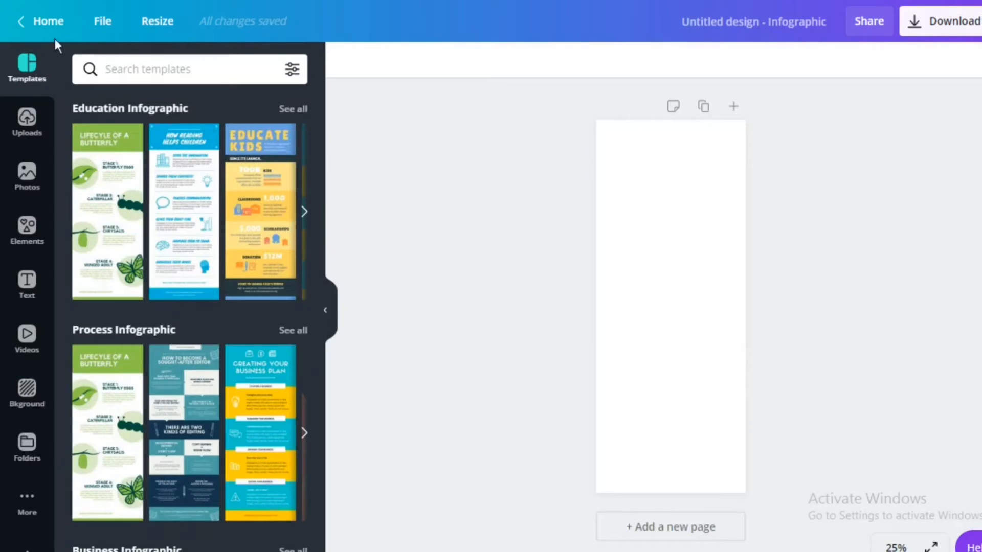
{"action": "left_click", "coordinate": [103, 24]}
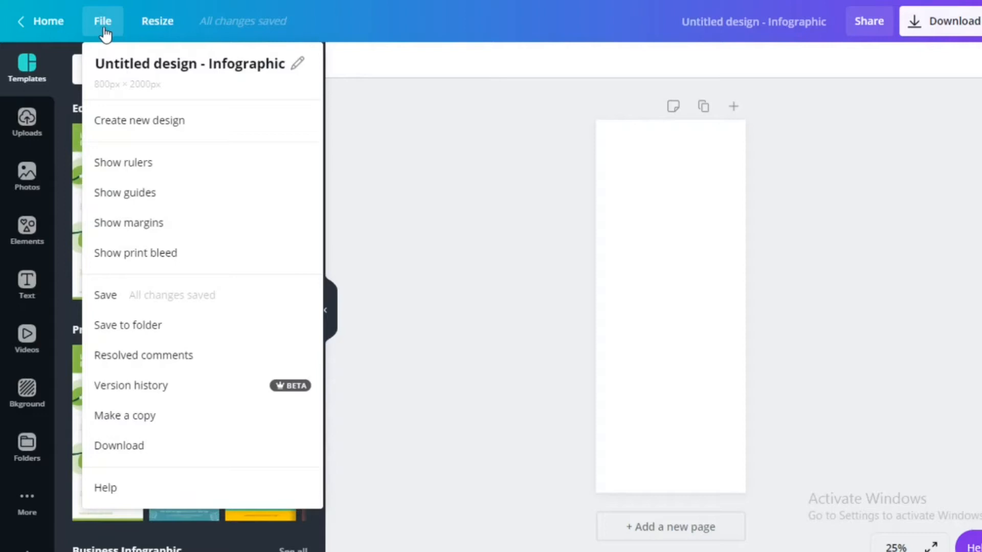
{"action": "left_click", "coordinate": [149, 25]}
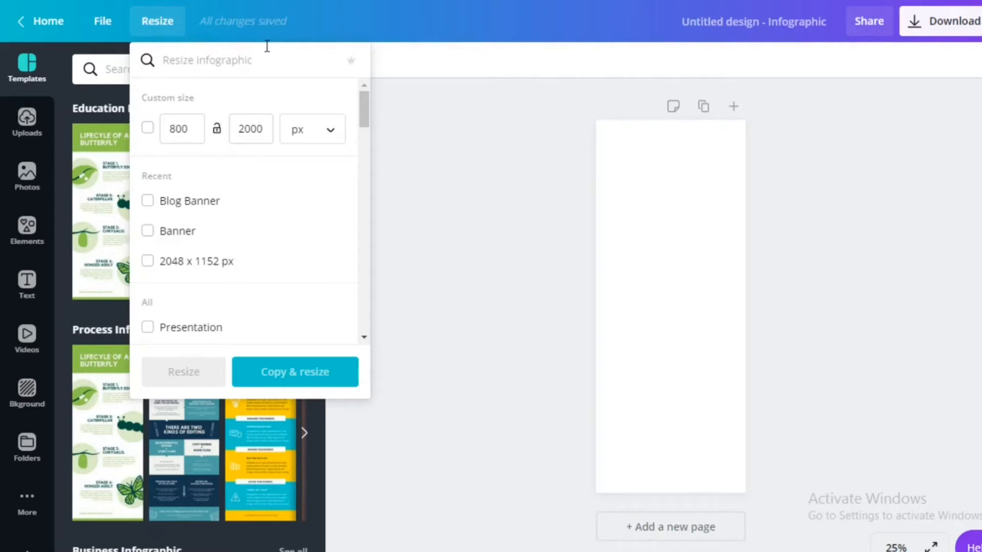
- Rename the infographic design as "Canva tutorial"
{"action": "left_click", "coordinate": [765, 21]}
{"action": "key", "text": "BackSpace"}
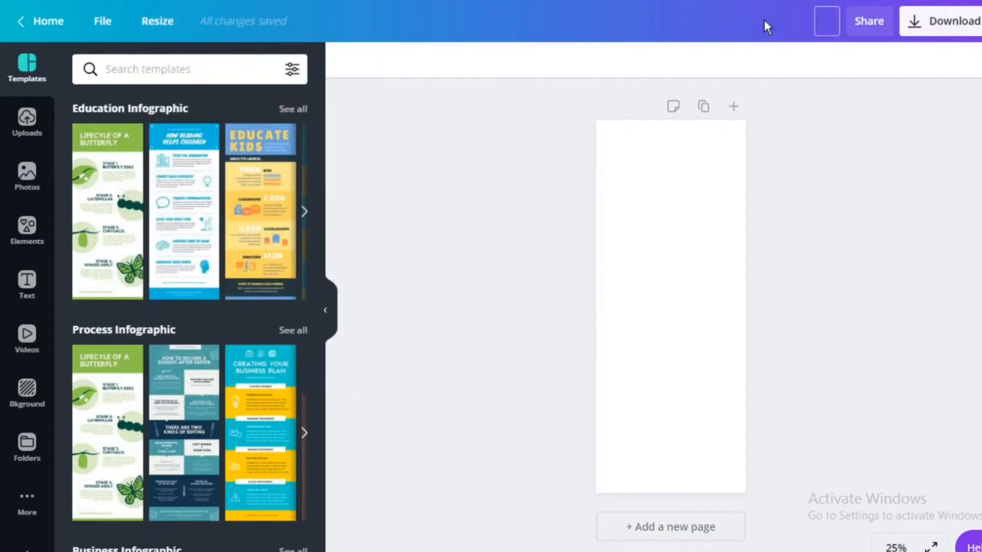
{"action": "type", "text": "canva tutorial"}
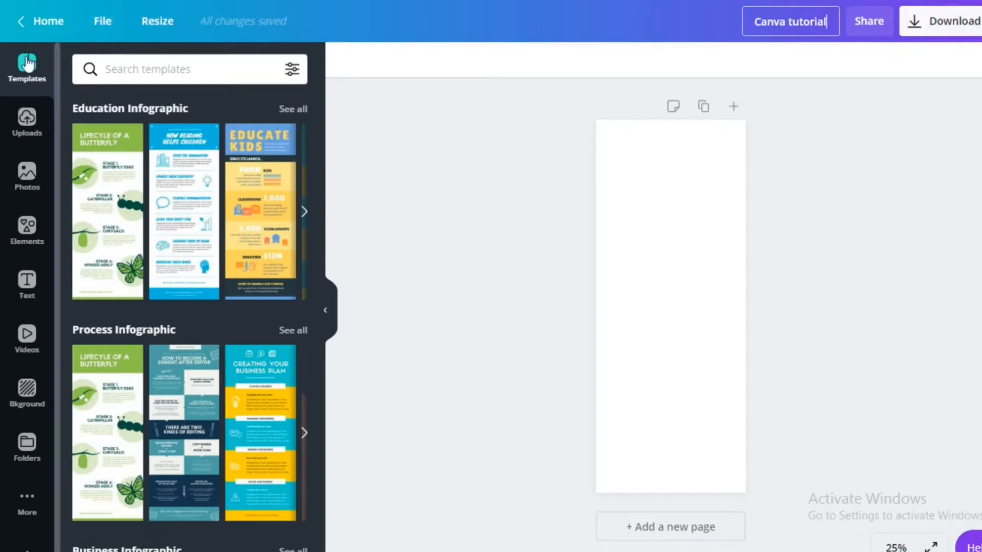
- Apply the "The Best Times to Post on Social Media" template from the Business Infographic group to the blank page
{"action": "scroll", "coordinate": [209, 234], "scroll_direction": "down", "scroll_amount": 3}
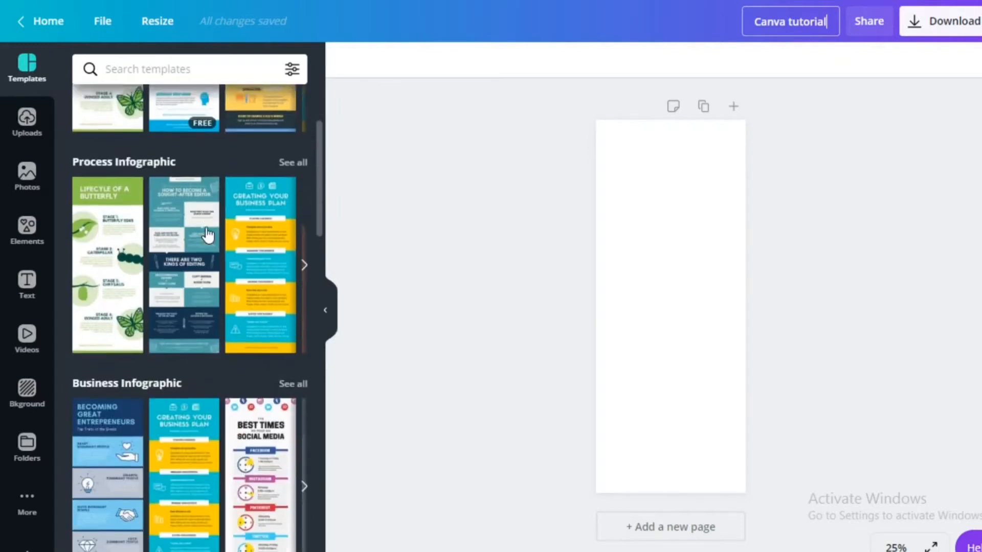
{"action": "scroll", "coordinate": [208, 234], "scroll_direction": "up", "scroll_amount": 3}
{"action": "scroll", "coordinate": [207, 235], "scroll_direction": "up", "scroll_amount": 1}
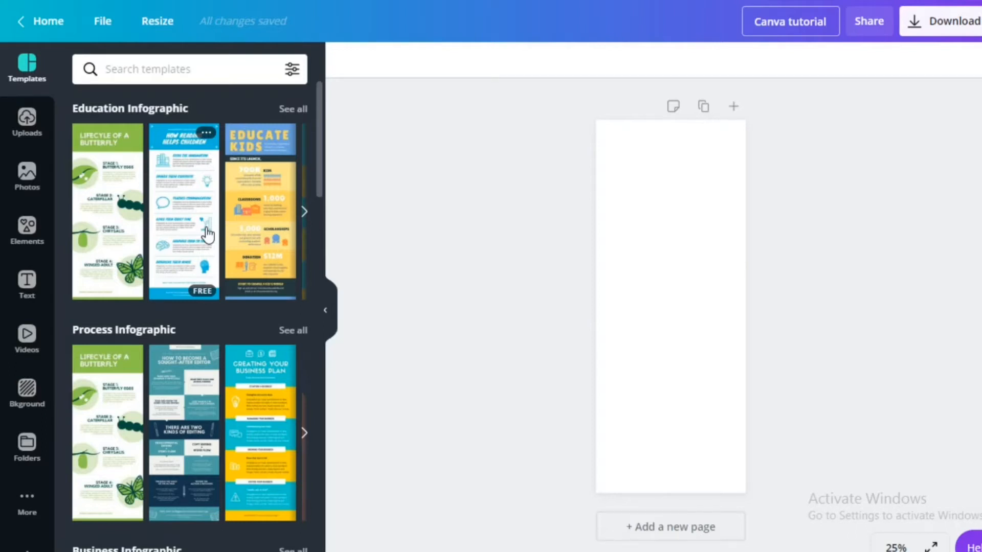
{"action": "scroll", "coordinate": [207, 235], "scroll_direction": "down", "scroll_amount": 6}
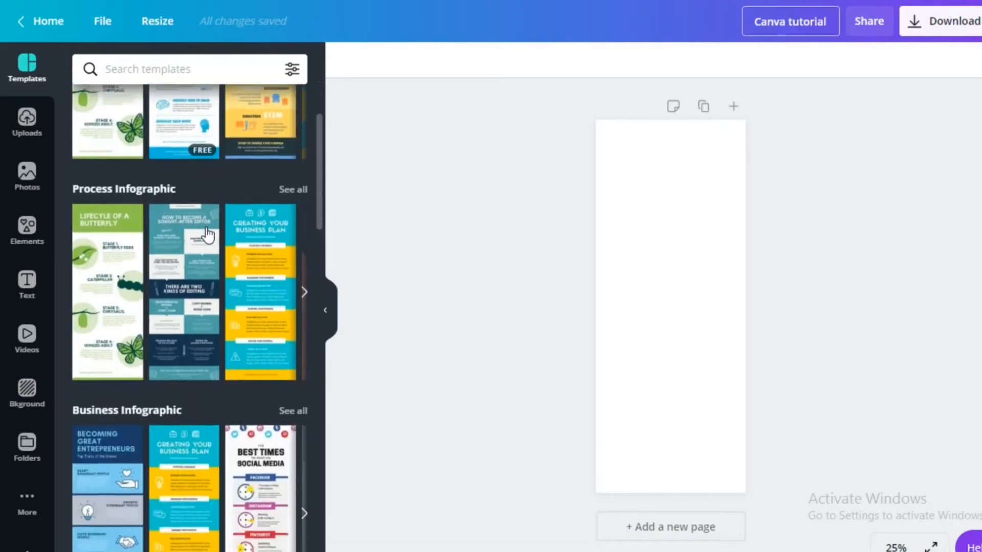
{"action": "scroll", "coordinate": [206, 226], "scroll_direction": "down", "scroll_amount": 4}
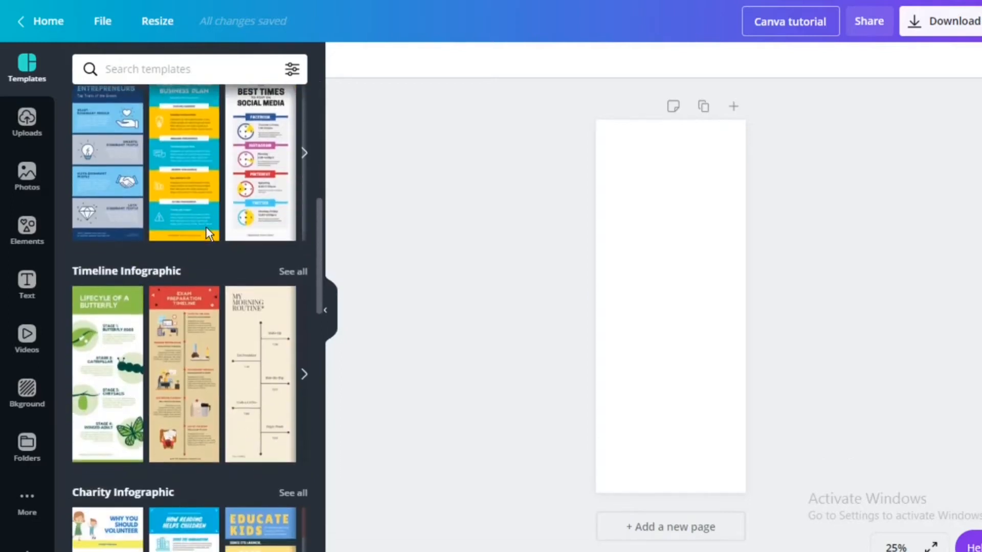
{"action": "scroll", "coordinate": [206, 226], "scroll_direction": "up", "scroll_amount": 3}
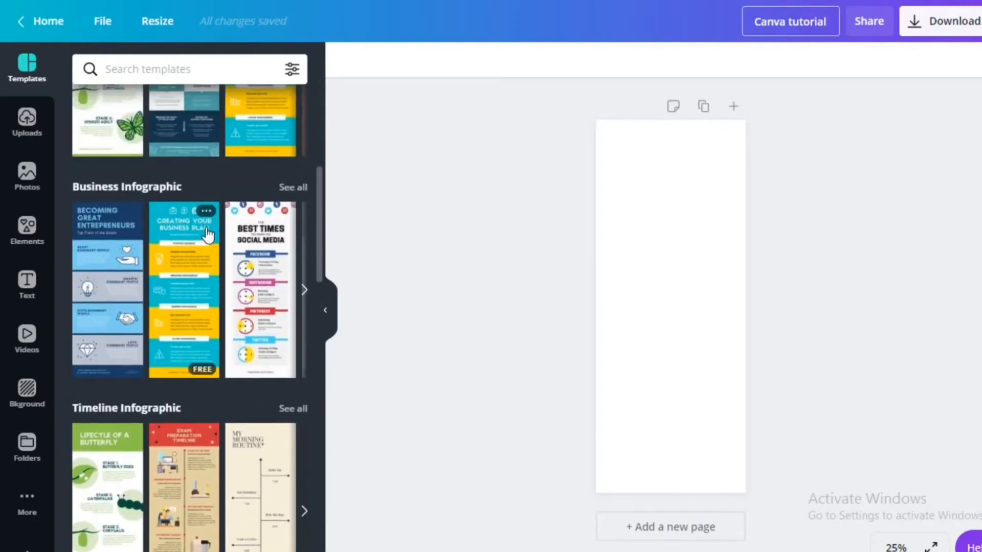
{"action": "left_click", "coordinate": [253, 285]}
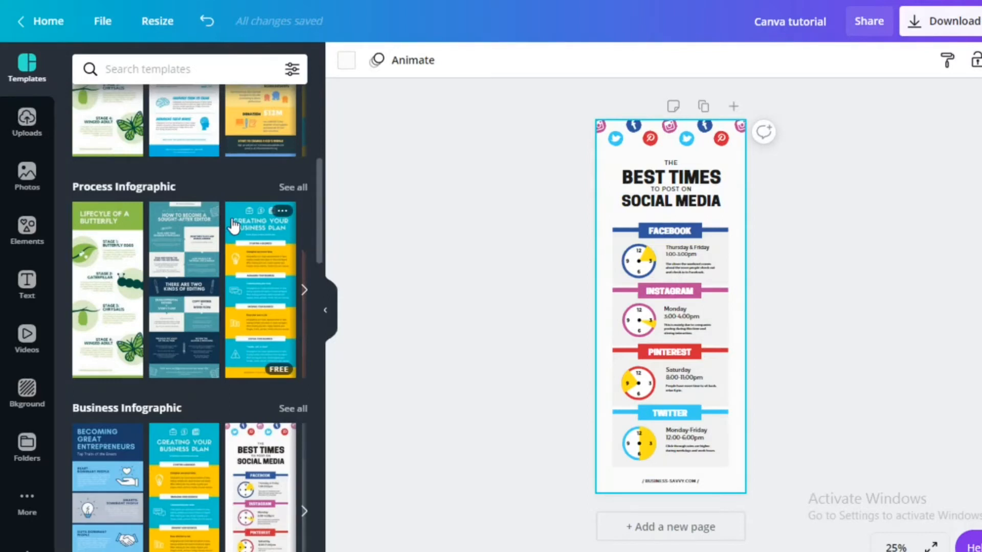
- Replace the page's template with "Exam Preparation Timeline" from the Timeline Infographic group
{"action": "scroll", "coordinate": [233, 225], "scroll_direction": "down", "scroll_amount": 8}
{"action": "scroll", "coordinate": [232, 217], "scroll_direction": "down", "scroll_amount": 5}
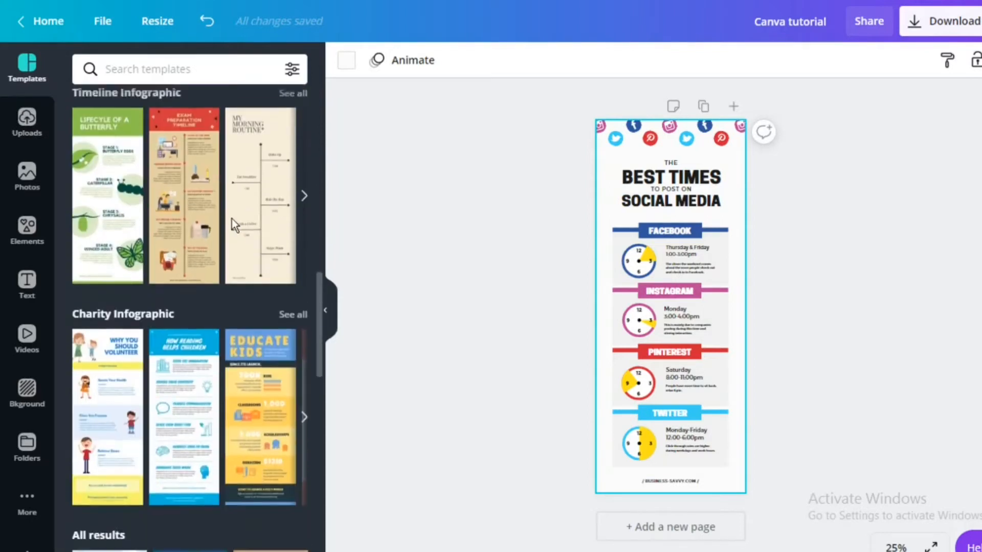
{"action": "left_click", "coordinate": [195, 211]}
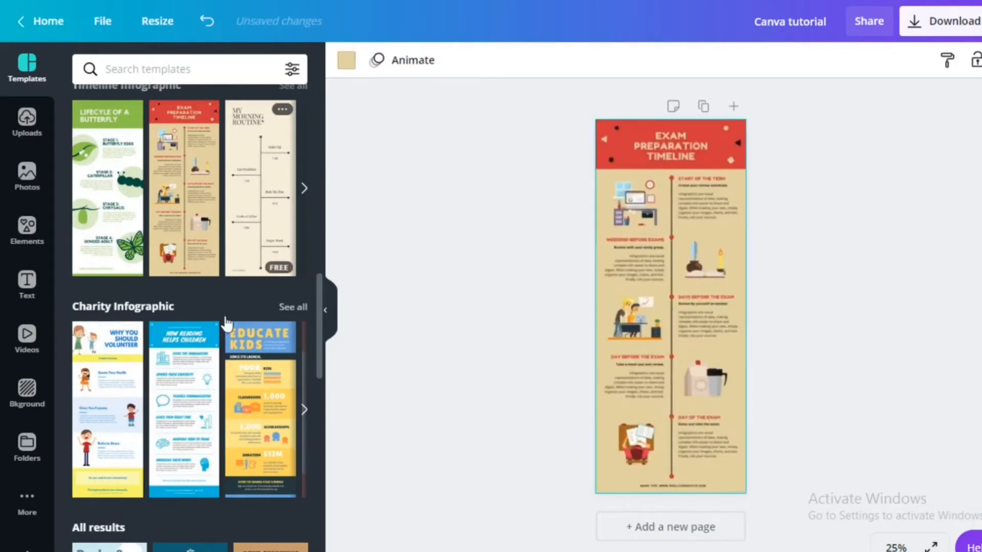
{"action": "scroll", "coordinate": [178, 463], "scroll_direction": "down", "scroll_amount": 2}
{"action": "scroll", "coordinate": [177, 463], "scroll_direction": "down", "scroll_amount": 1}
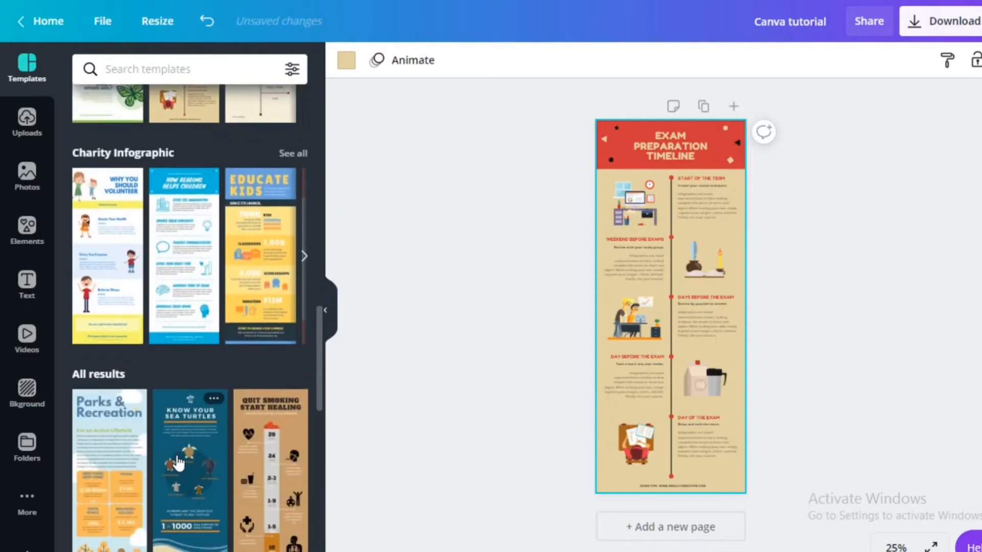
{"action": "scroll", "coordinate": [178, 463], "scroll_direction": "down", "scroll_amount": 2}
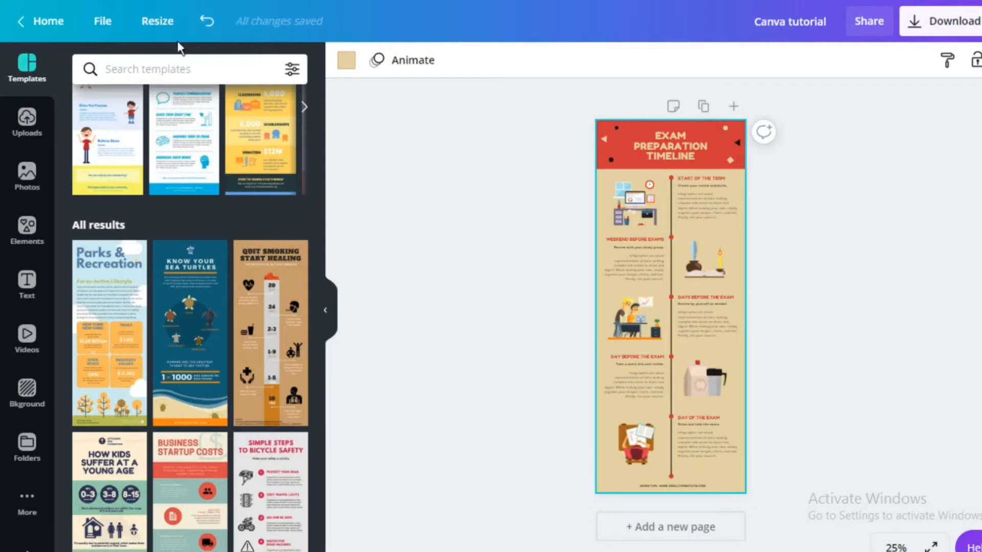
- View the uploaded images and the file picker for uploading an image or video, choosing no file
{"action": "left_click", "coordinate": [28, 120]}
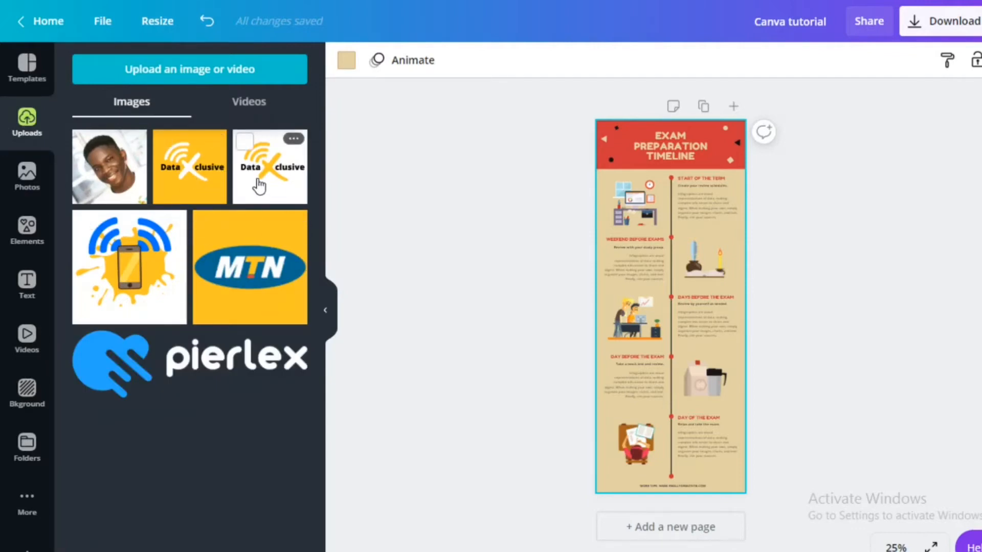
{"action": "left_click", "coordinate": [189, 75]}
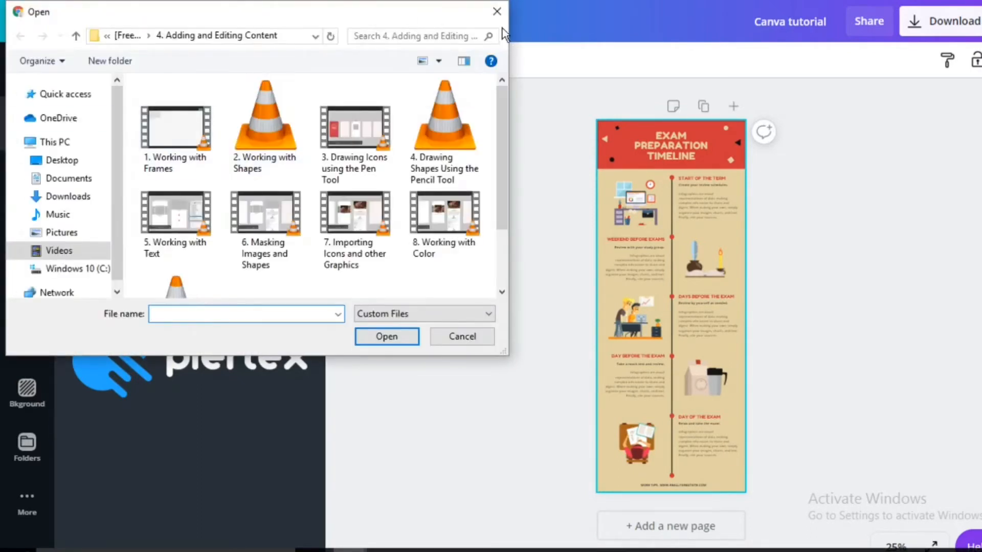
{"action": "left_click", "coordinate": [491, 13]}
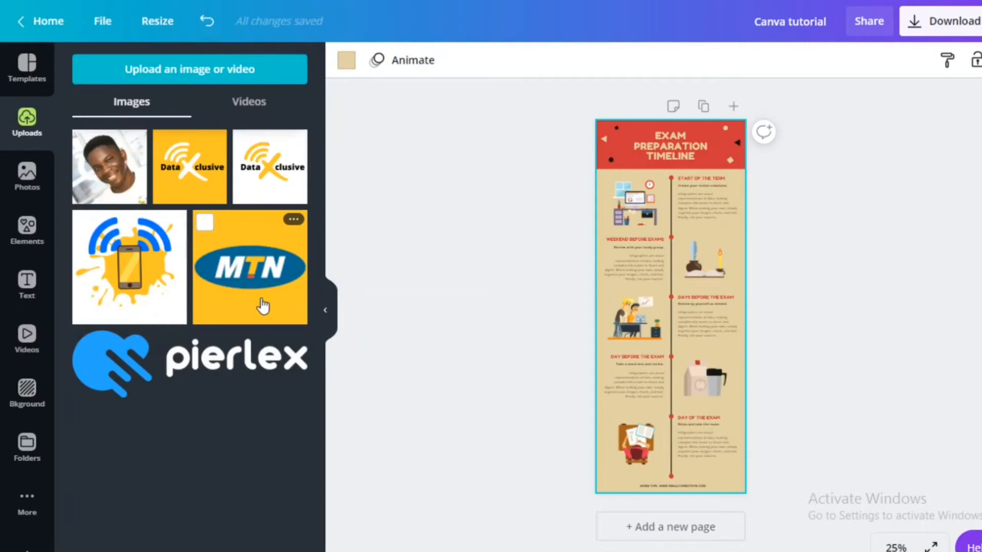
- Add a new second page to the design and search the photo library for "canva"
{"action": "left_click", "coordinate": [28, 180]}
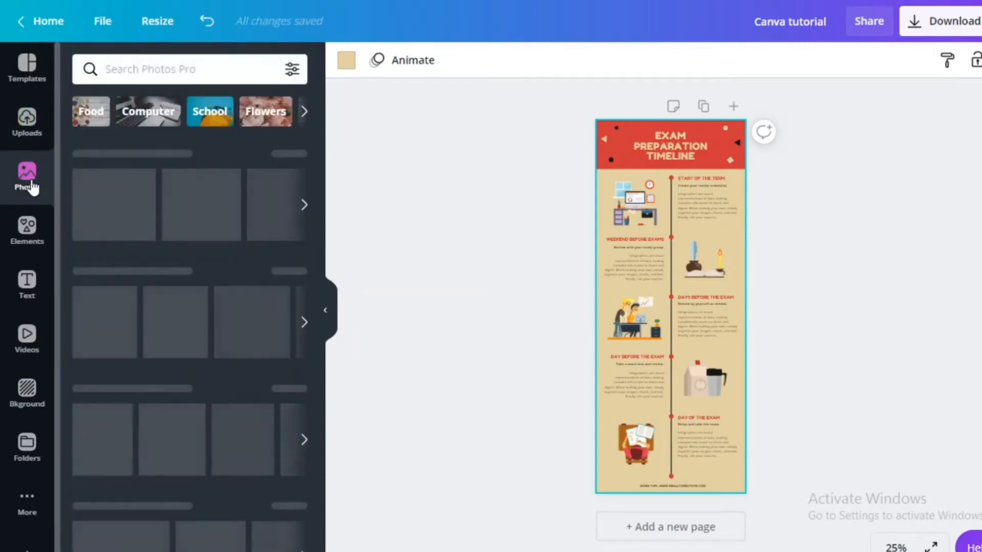
{"action": "left_click", "coordinate": [634, 527]}
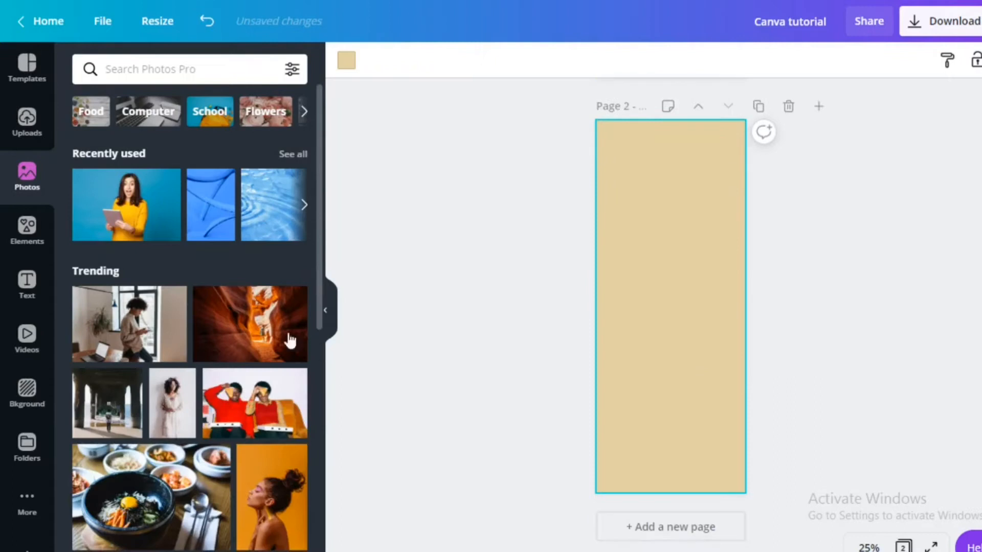
{"action": "left_click", "coordinate": [178, 72]}
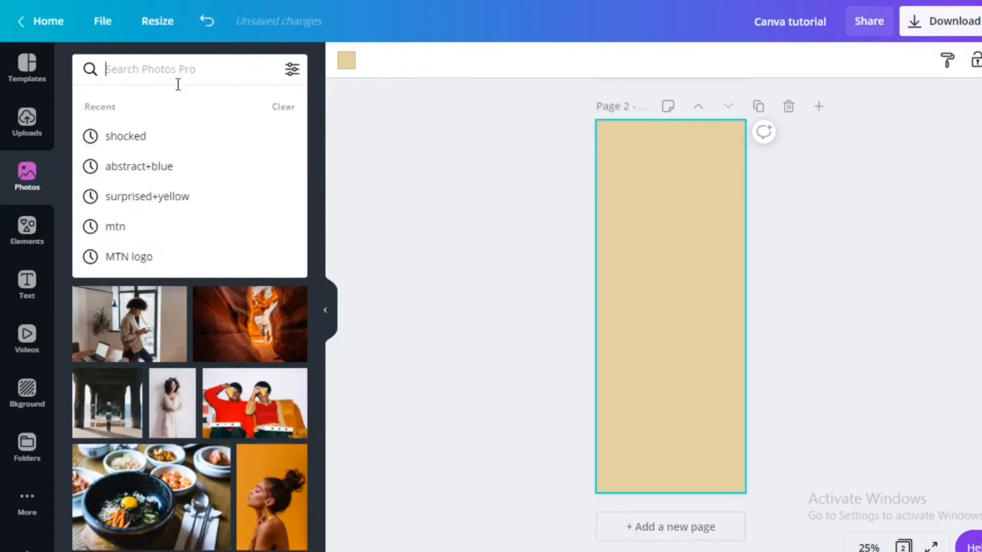
{"action": "type", "text": "ca"}
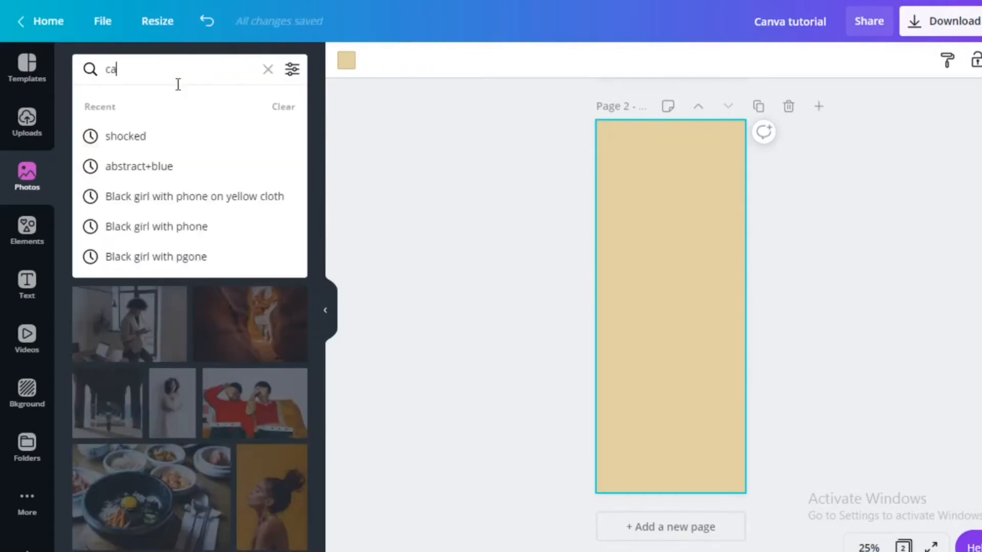
{"action": "type", "text": "nva"}
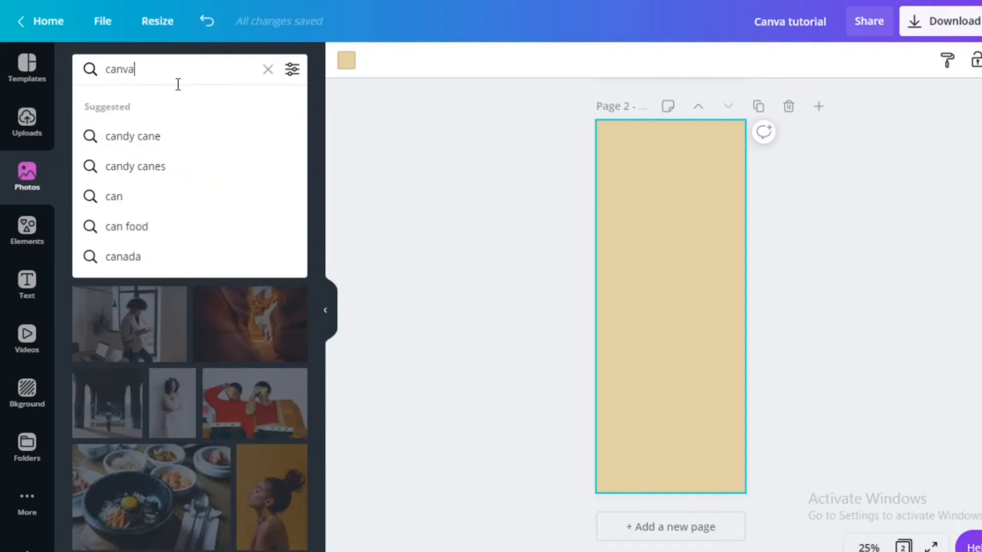
{"action": "key", "text": "Return"}
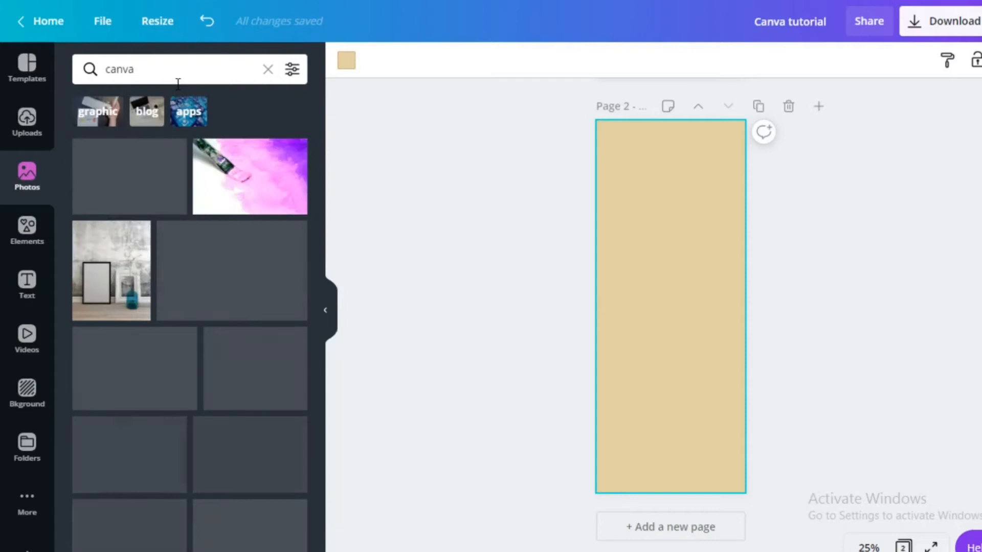
{"action": "scroll", "coordinate": [161, 210], "scroll_direction": "down", "scroll_amount": 4}
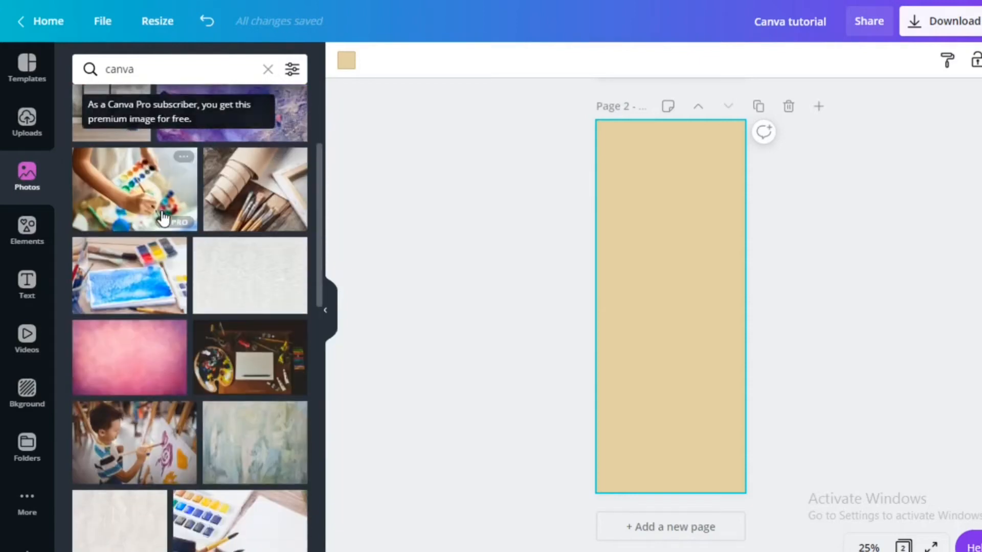
- Add the photo of a paintbrush and red paint jar to page 2, move it to the page's upper-left corner and enlarge it slightly
{"action": "scroll", "coordinate": [162, 218], "scroll_direction": "down", "scroll_amount": 4}
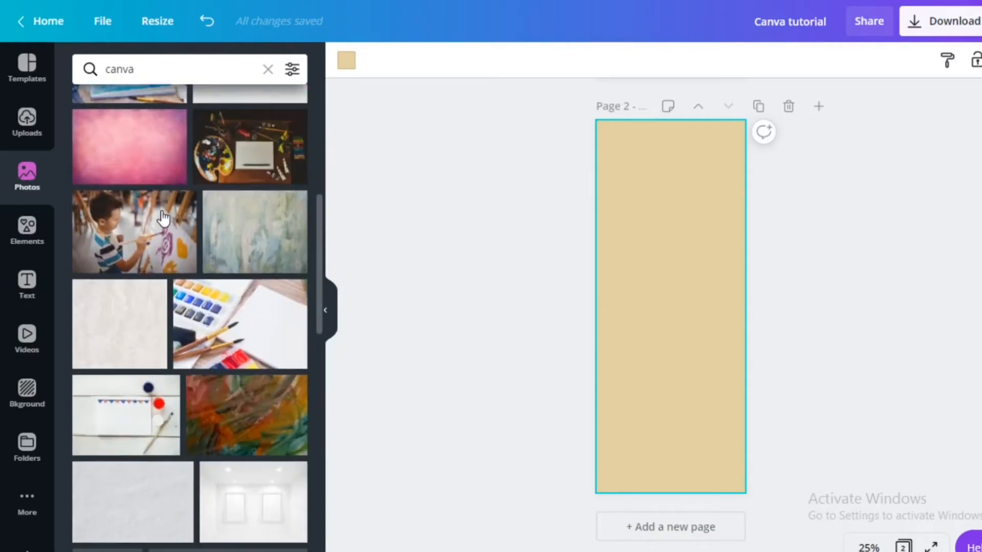
{"action": "scroll", "coordinate": [162, 216], "scroll_direction": "down", "scroll_amount": 5}
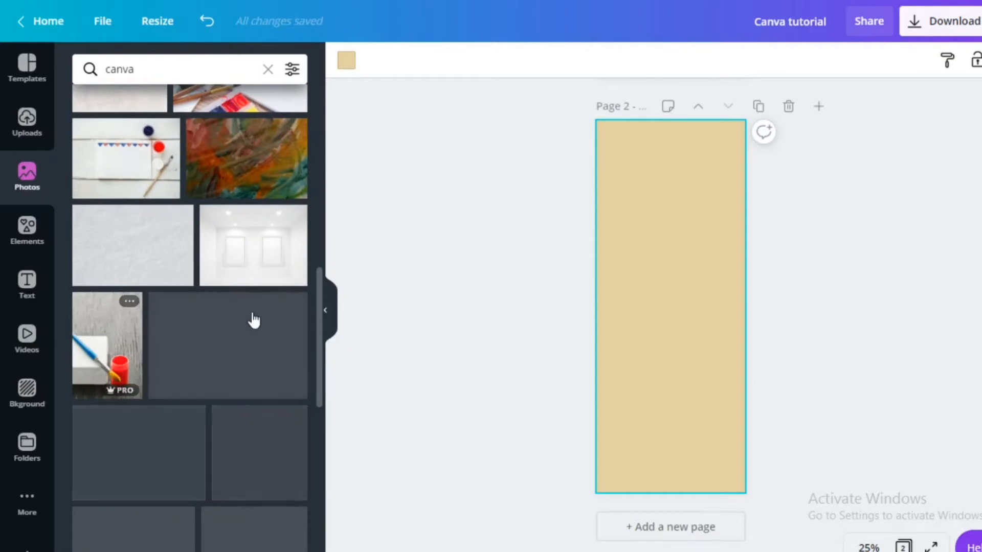
{"action": "left_click", "coordinate": [108, 333]}
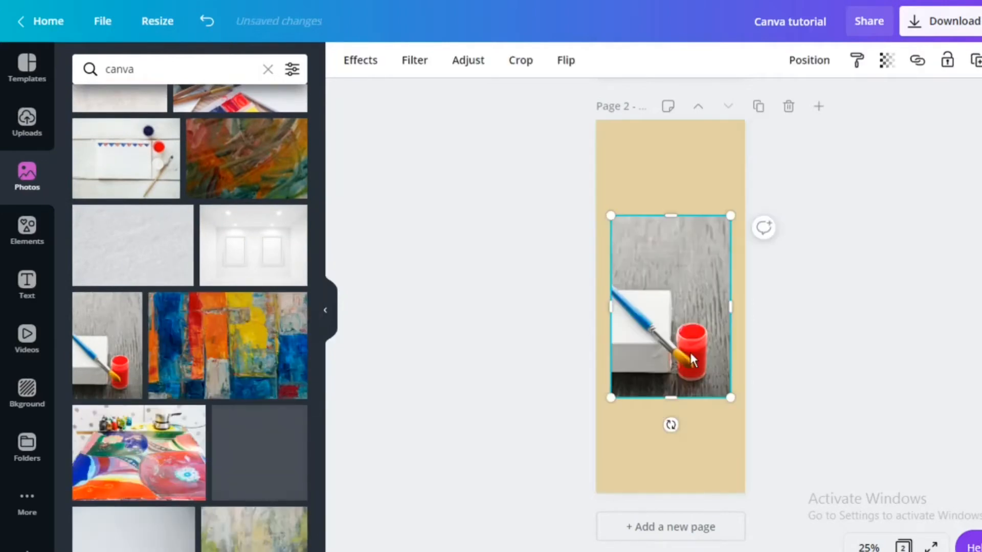
{"action": "mouse_move", "coordinate": [690, 351]}
{"action": "left_mouse_down"}
{"action": "mouse_move", "coordinate": [666, 250]}
{"action": "mouse_move", "coordinate": [681, 248]}
{"action": "mouse_move", "coordinate": [674, 256]}
{"action": "left_mouse_up"}
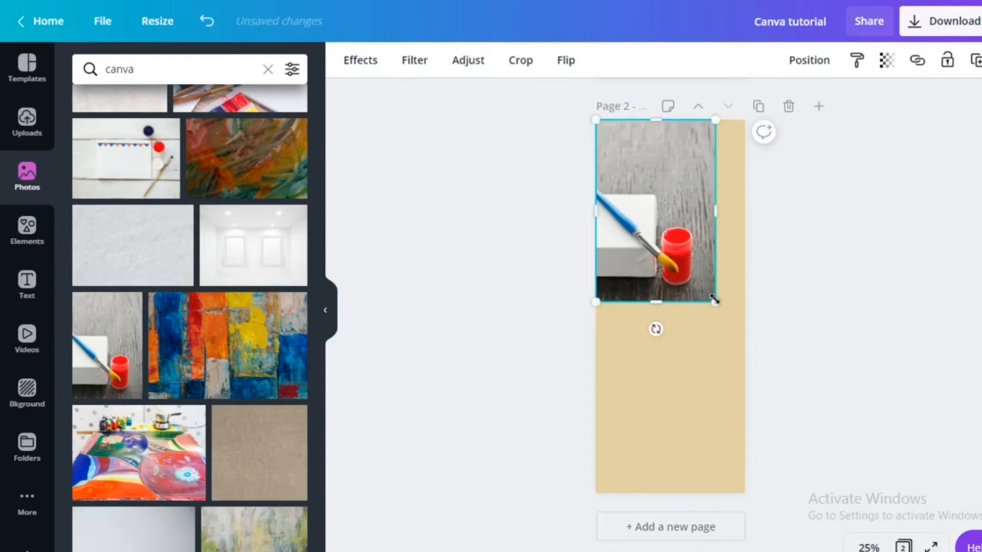
{"action": "left_click_drag", "start_coordinate": [715, 303], "coordinate": [716, 323]}
{"action": "scroll", "coordinate": [246, 387], "scroll_direction": "up", "scroll_amount": 10}
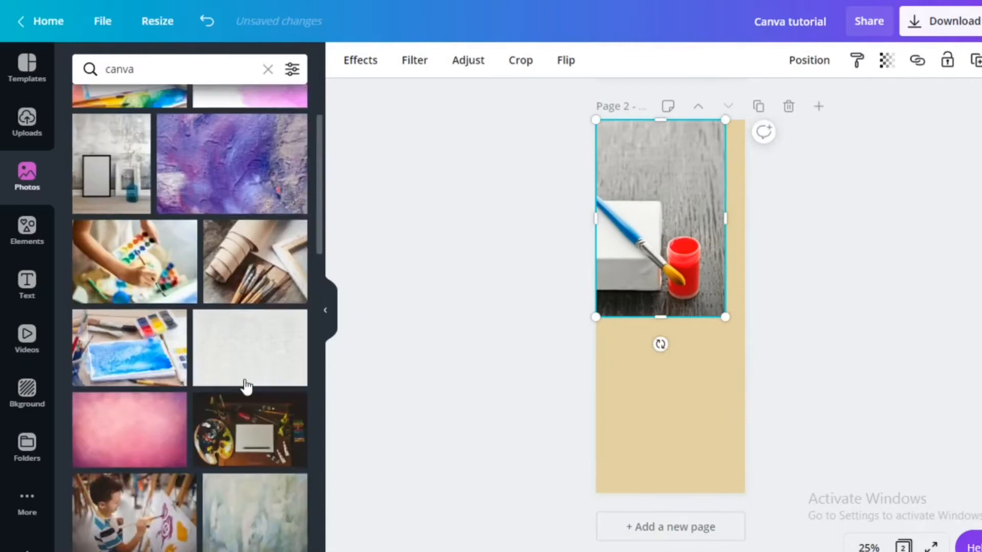
- Look through the element categories, from grids, shapes, frames and stickers to charts, gradients, lines and the illustration collections
{"action": "left_click", "coordinate": [34, 246]}
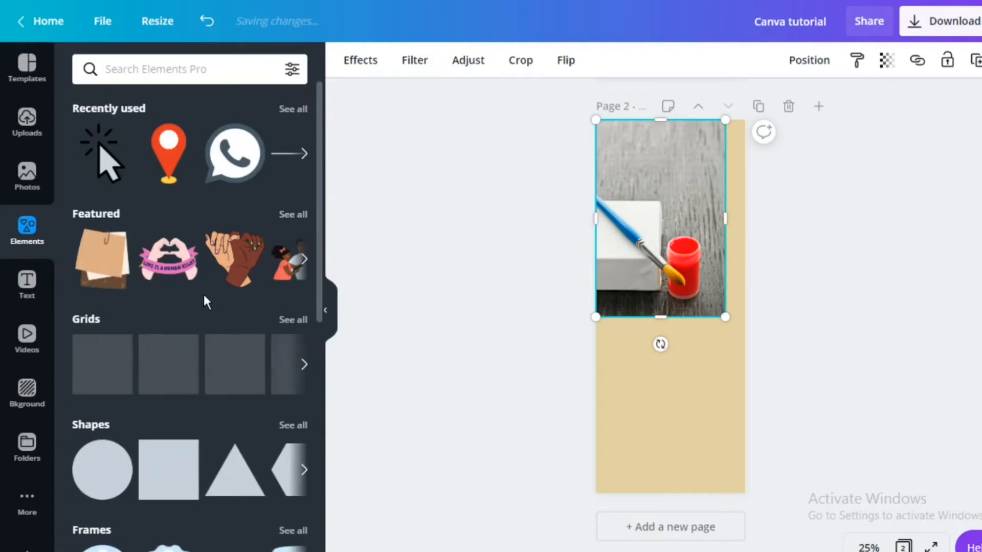
{"action": "scroll", "coordinate": [127, 323], "scroll_direction": "down", "scroll_amount": 3}
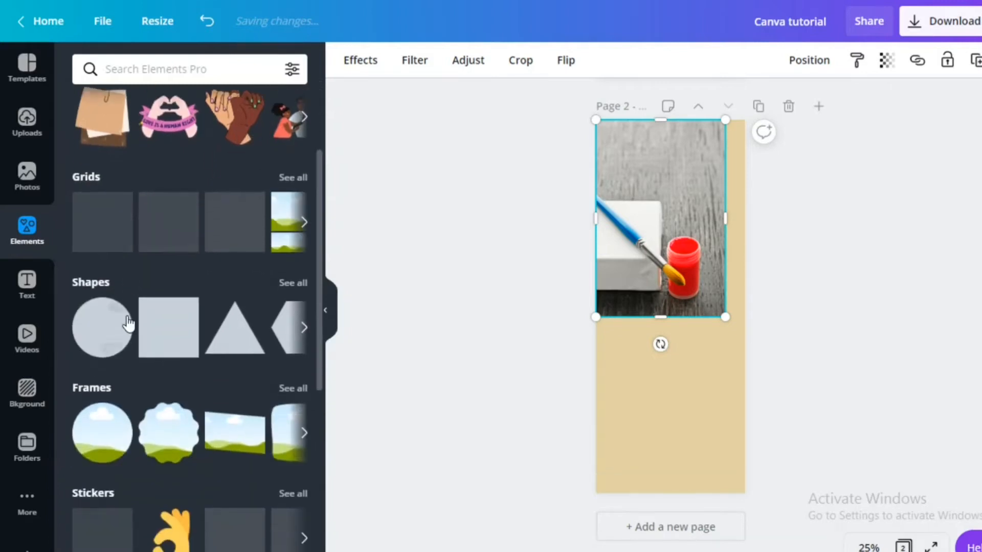
{"action": "scroll", "coordinate": [127, 322], "scroll_direction": "down", "scroll_amount": 1}
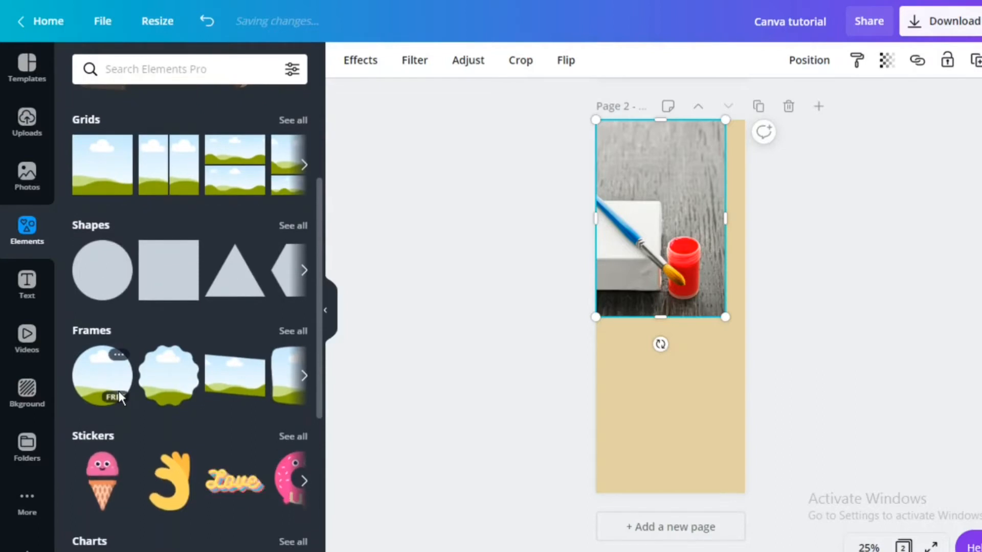
{"action": "scroll", "coordinate": [118, 391], "scroll_direction": "down", "scroll_amount": 3}
{"action": "scroll", "coordinate": [117, 389], "scroll_direction": "down", "scroll_amount": 3}
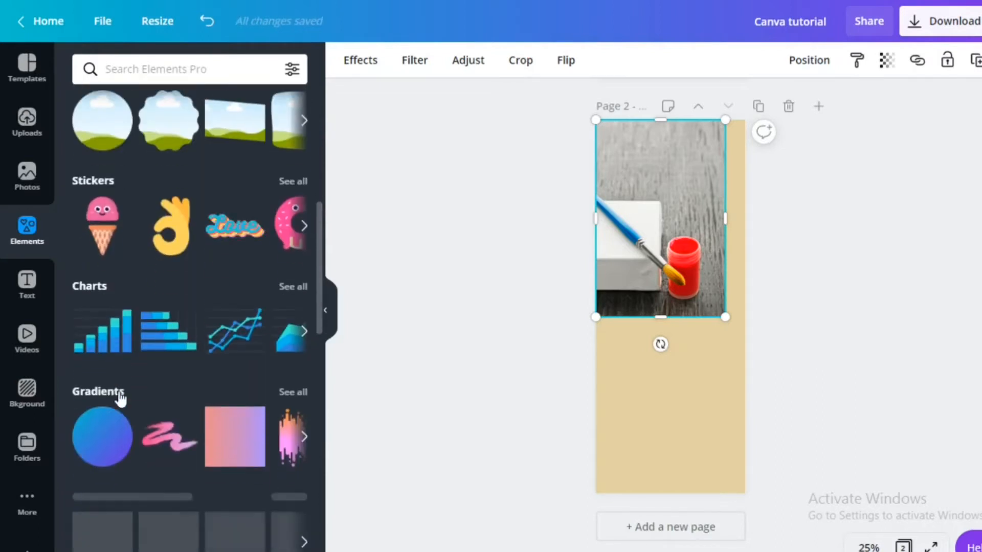
{"action": "scroll", "coordinate": [117, 389], "scroll_direction": "down", "scroll_amount": 3}
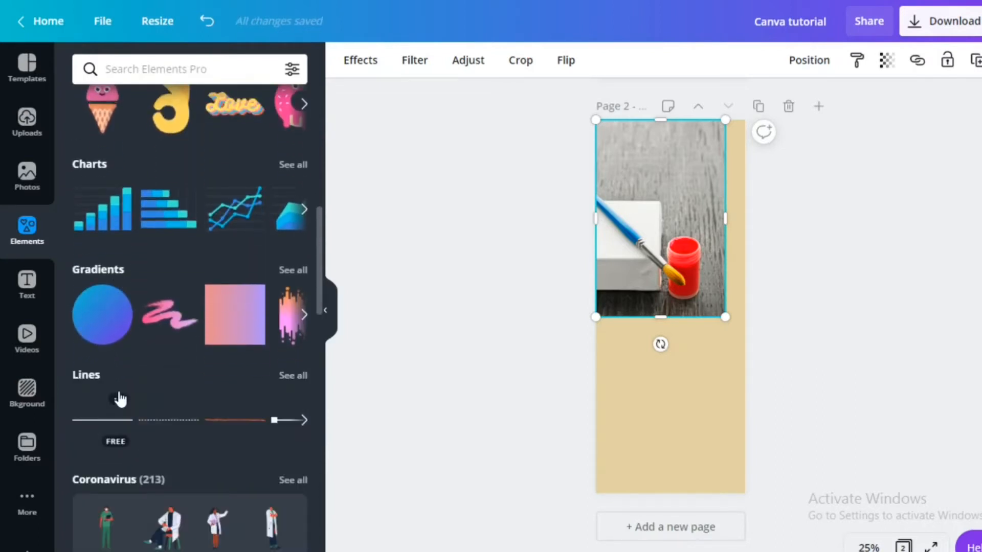
{"action": "scroll", "coordinate": [118, 395], "scroll_direction": "down", "scroll_amount": 5}
{"action": "scroll", "coordinate": [119, 398], "scroll_direction": "down", "scroll_amount": 4}
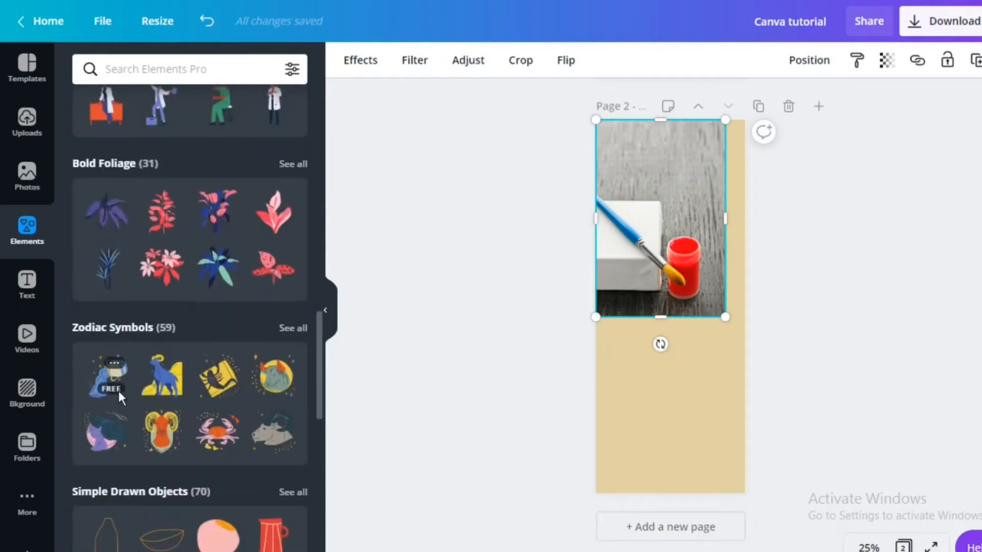
{"action": "scroll", "coordinate": [119, 398], "scroll_direction": "down", "scroll_amount": 3}
{"action": "scroll", "coordinate": [117, 389], "scroll_direction": "up", "scroll_amount": 15}
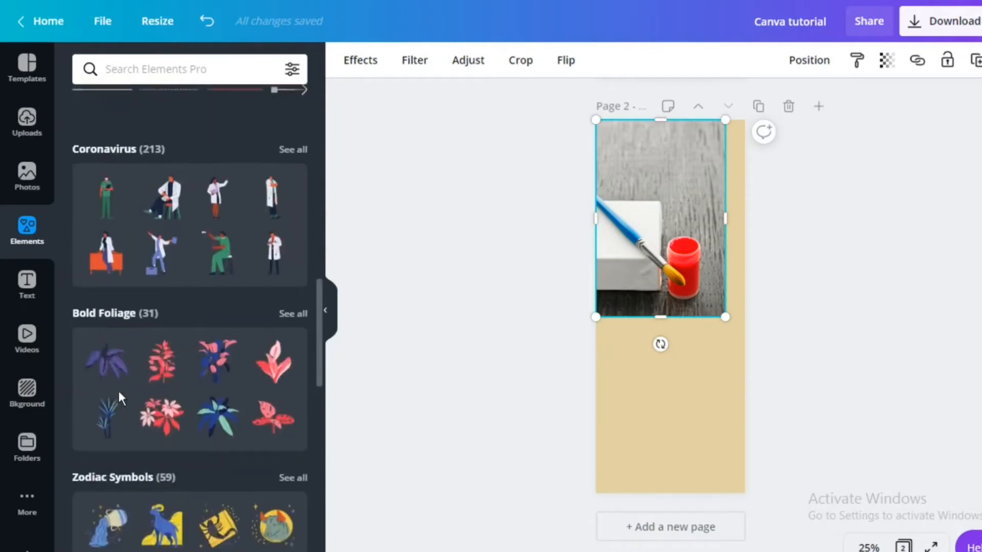
{"action": "scroll", "coordinate": [118, 388], "scroll_direction": "up", "scroll_amount": 6}
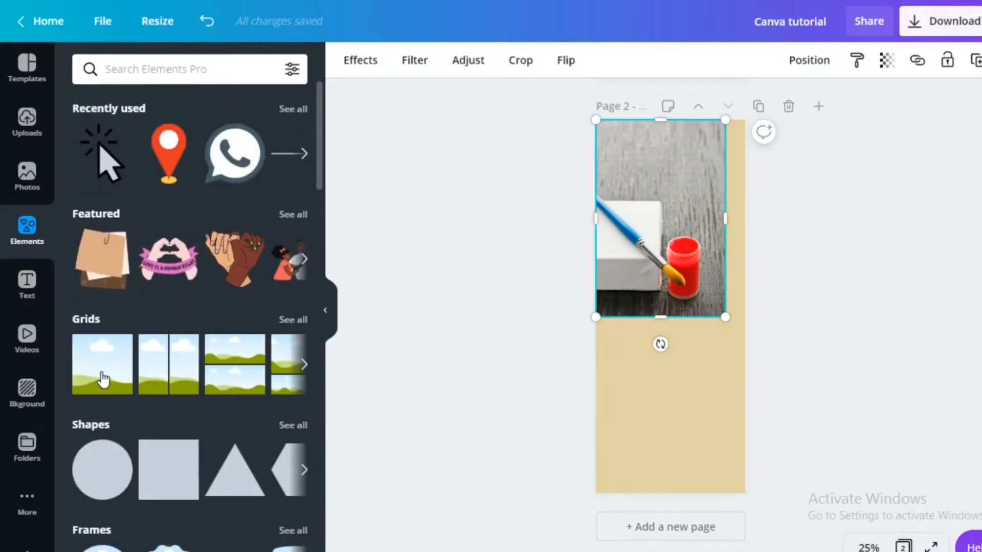
- Replace the paintbrush photo with a full-page single-cell grid and fill it with the photo of empty frames against a grey wall
{"action": "key", "text": "Delete"}
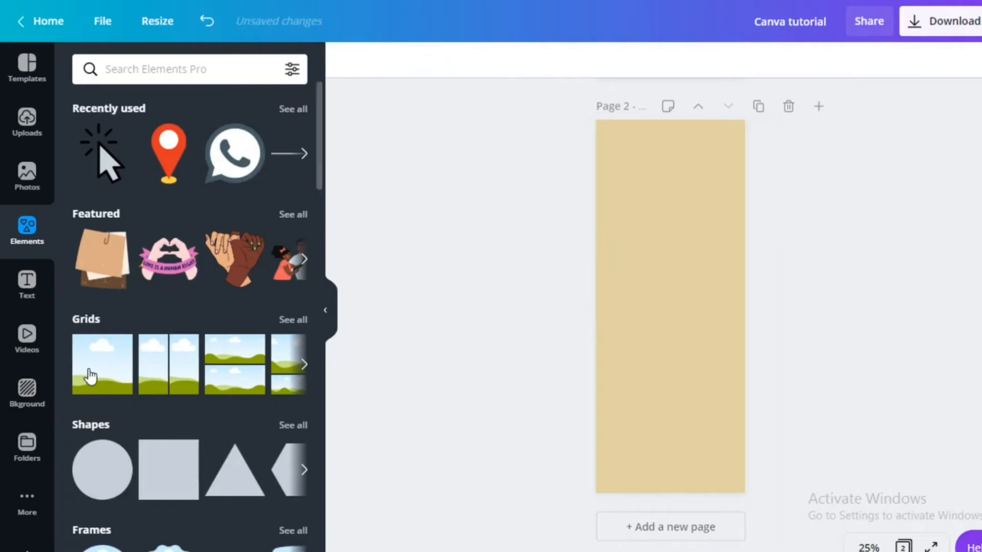
{"action": "left_click_drag", "start_coordinate": [364, 311], "coordinate": [666, 239]}
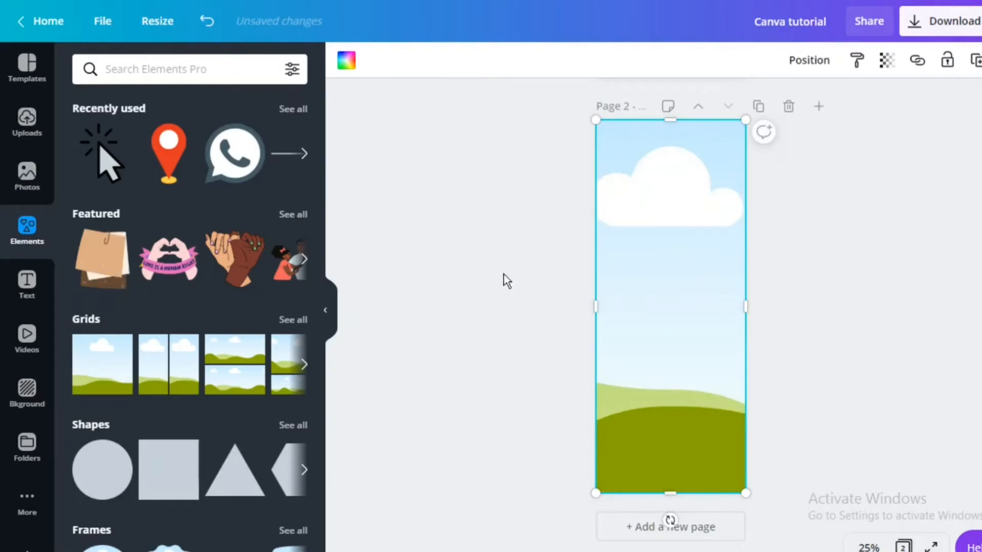
{"action": "left_click", "coordinate": [27, 174]}
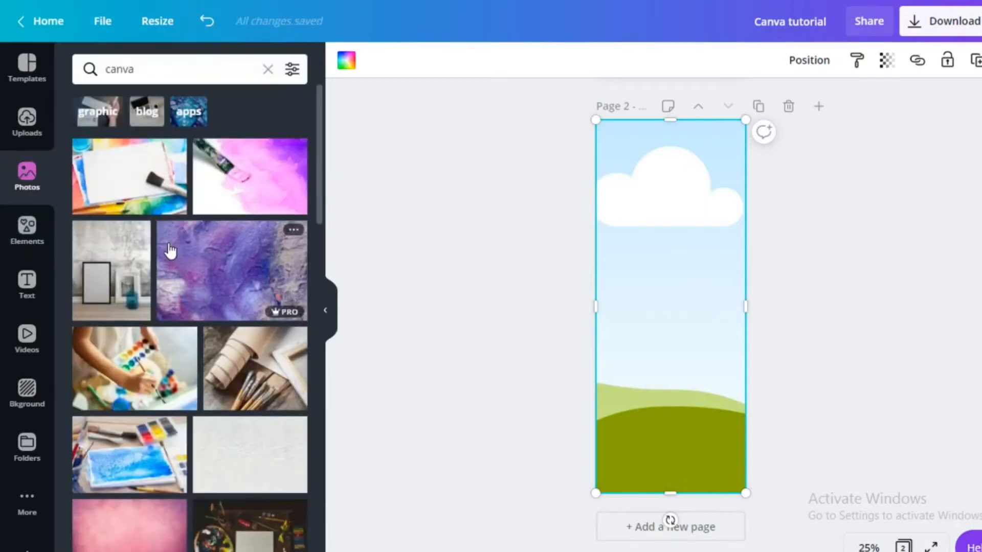
{"action": "left_click_drag", "start_coordinate": [106, 277], "coordinate": [671, 210]}
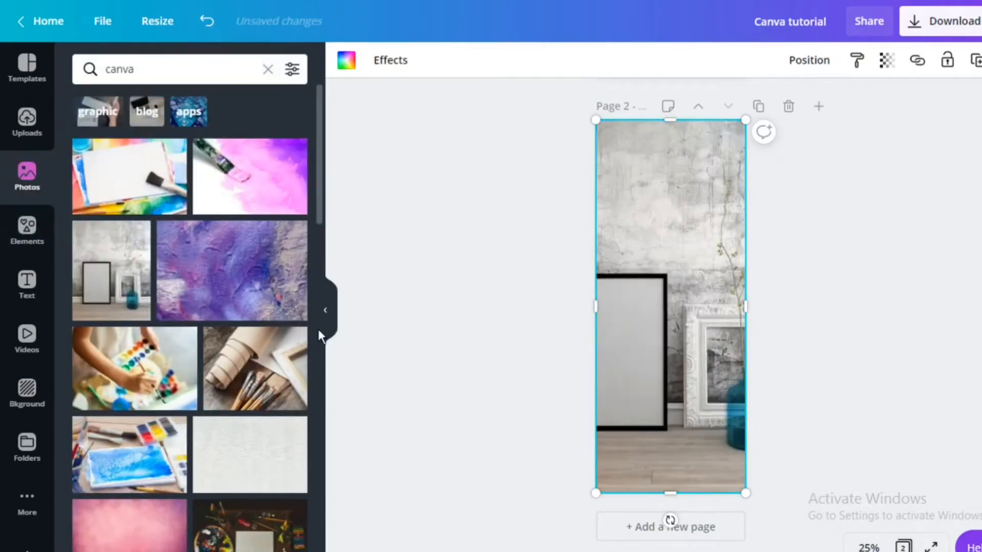
- Add a three-cell grid to page 2 with one large cell above two small cells
{"action": "left_click", "coordinate": [22, 238]}
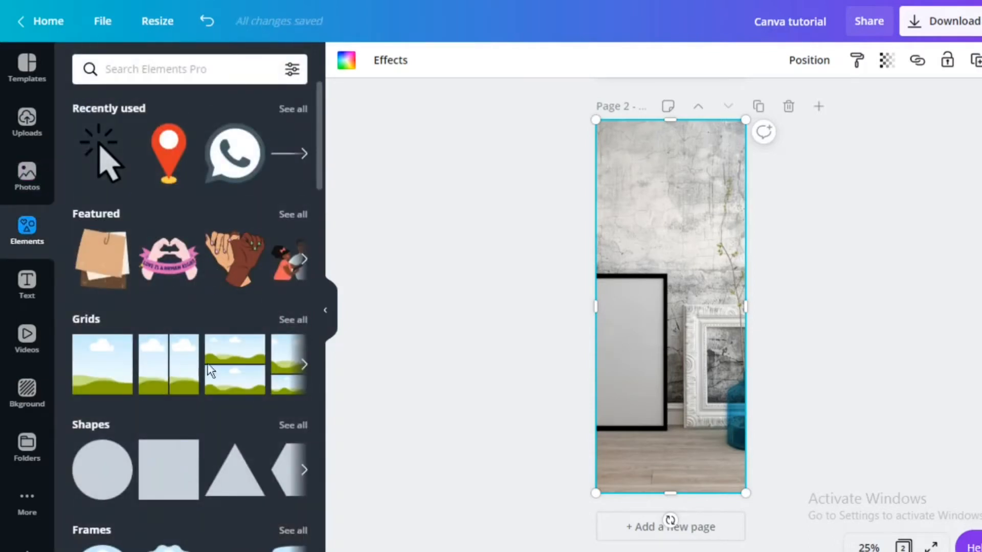
{"action": "scroll", "coordinate": [227, 372], "scroll_direction": "right", "scroll_amount": 5}
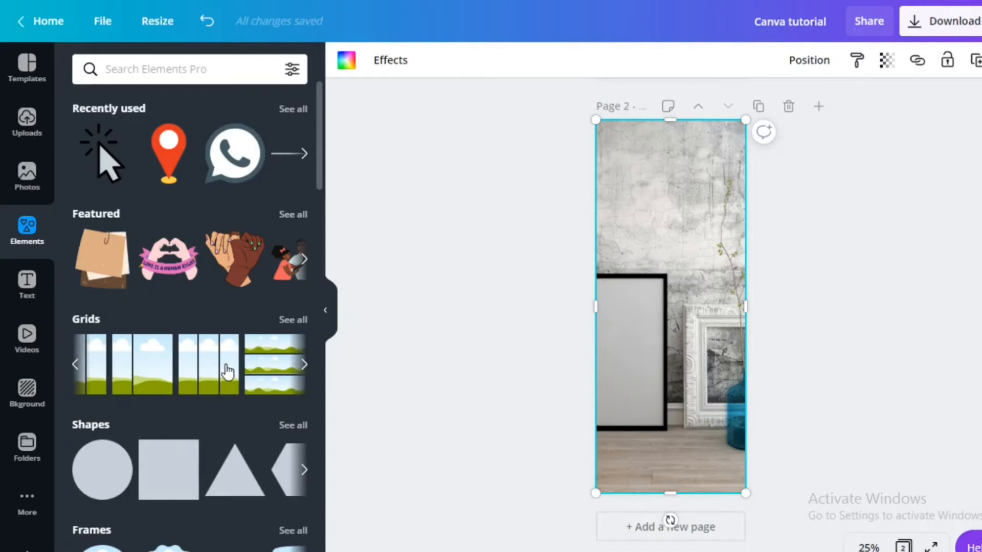
{"action": "scroll", "coordinate": [228, 373], "scroll_direction": "right", "scroll_amount": 5}
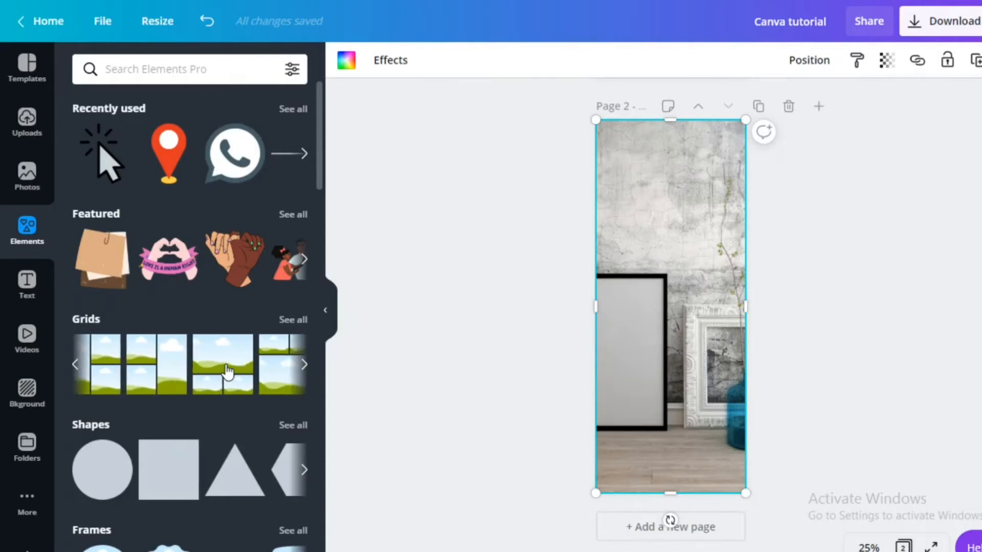
{"action": "left_click", "coordinate": [227, 372]}
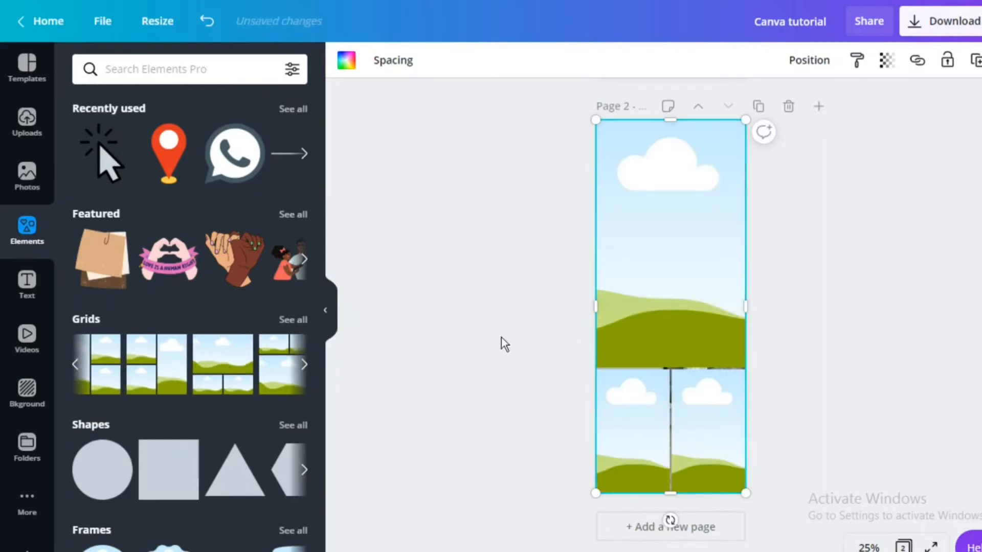
- Place a circle shape on the grid's large cell, look through the other shapes and delete the circle
{"action": "scroll", "coordinate": [253, 405], "scroll_direction": "down", "scroll_amount": 1}
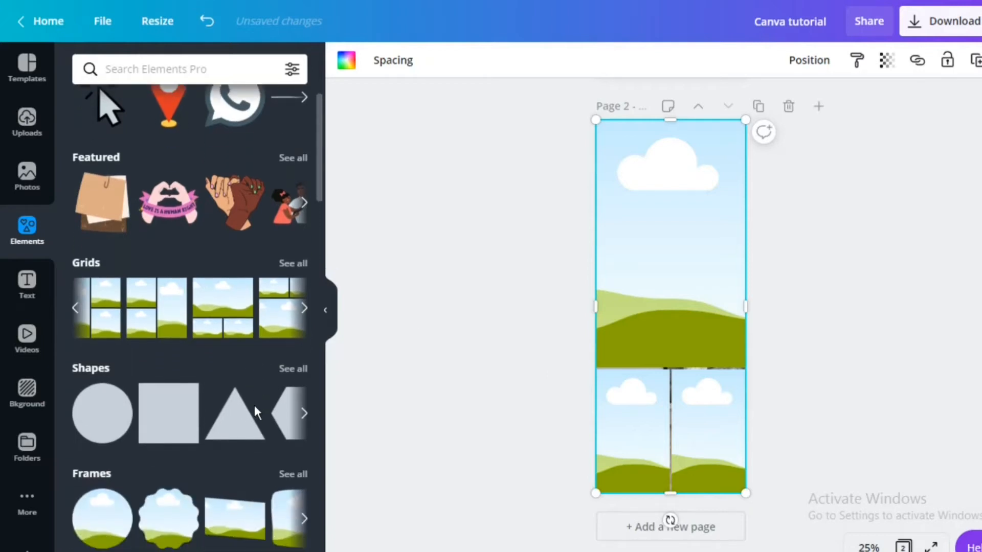
{"action": "left_click_drag", "start_coordinate": [91, 412], "coordinate": [692, 213]}
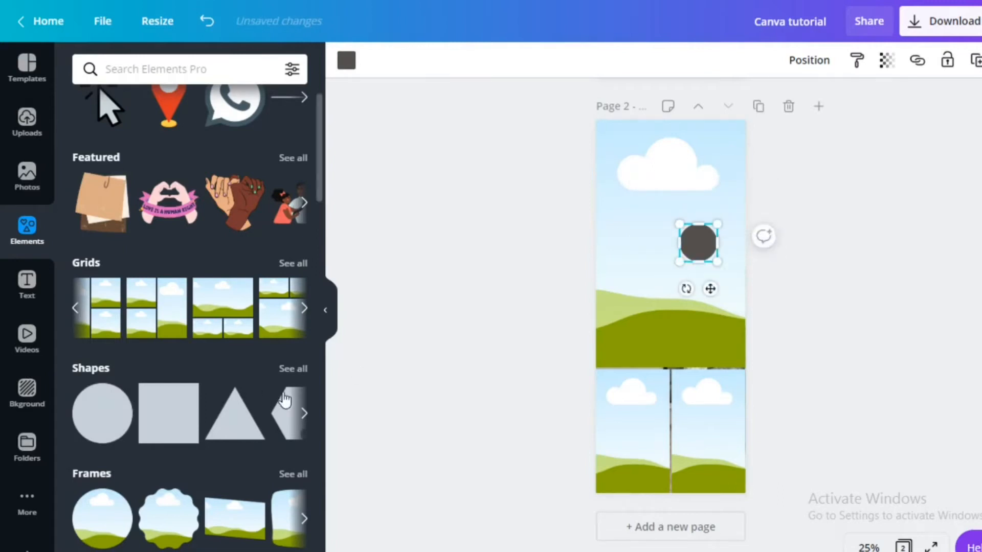
{"action": "scroll", "coordinate": [285, 400], "scroll_direction": "right", "scroll_amount": 3}
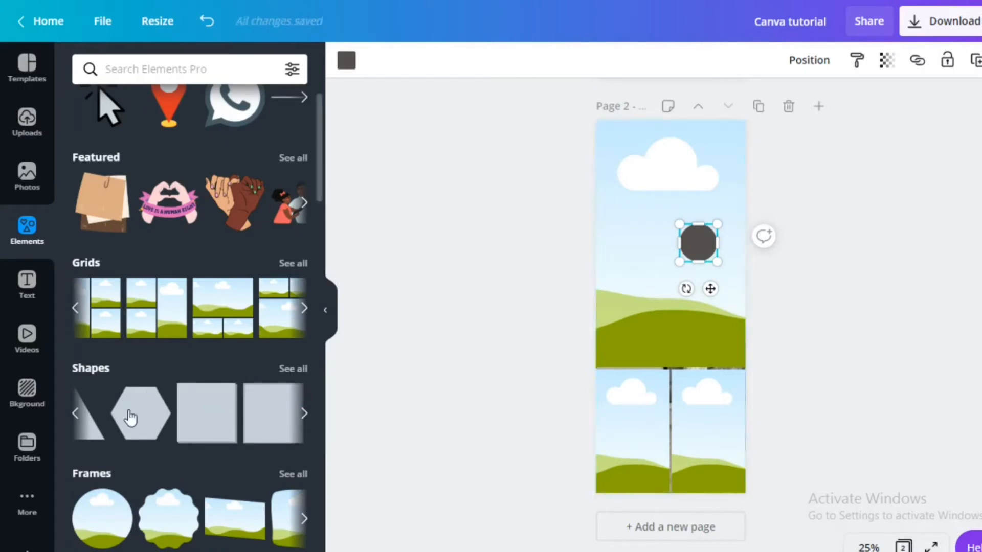
{"action": "scroll", "coordinate": [294, 437], "scroll_direction": "down", "scroll_amount": 3}
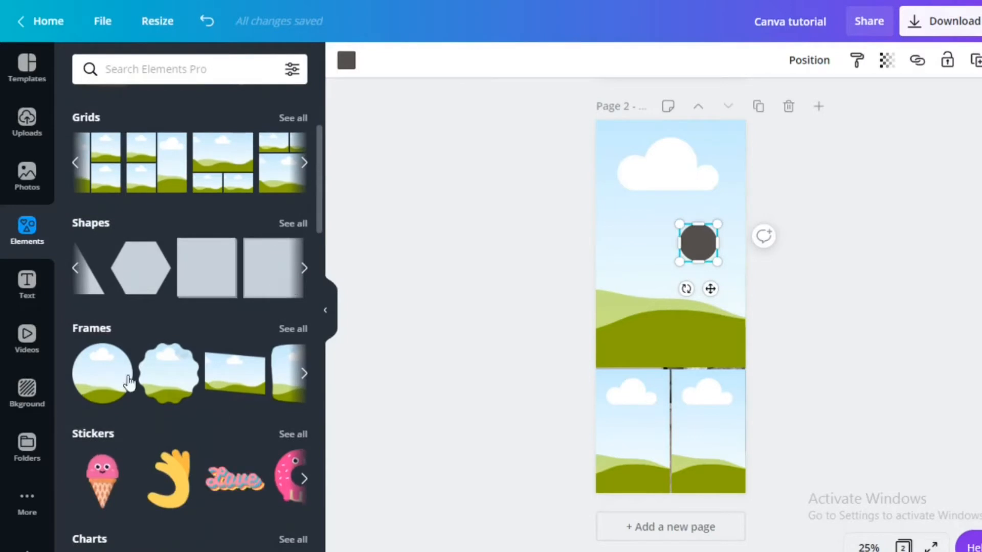
{"action": "key", "text": "Delete"}
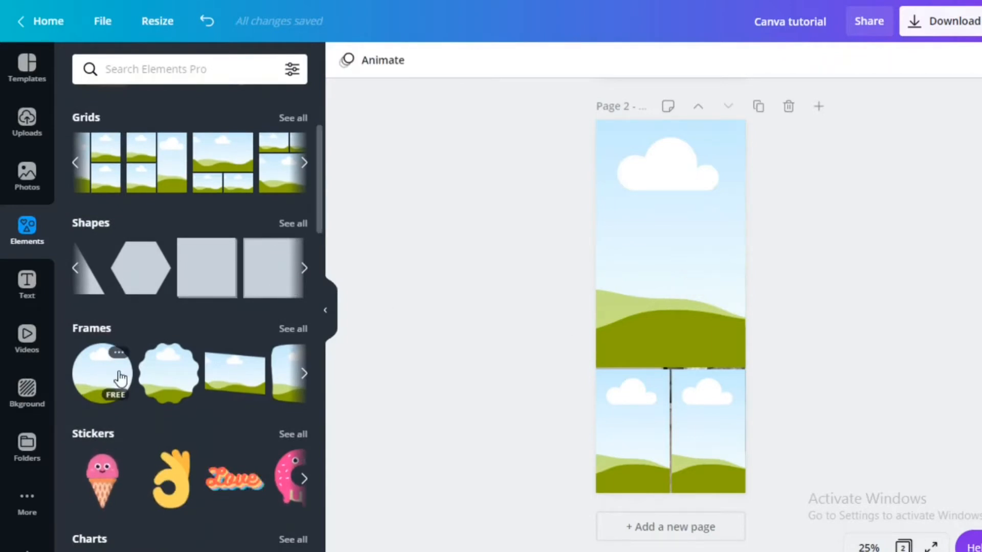
- Add the smartphone frame to the middle of page 2 and fill its screen with the uploaded portrait photo
{"action": "scroll", "coordinate": [188, 176], "scroll_direction": "right", "scroll_amount": 3}
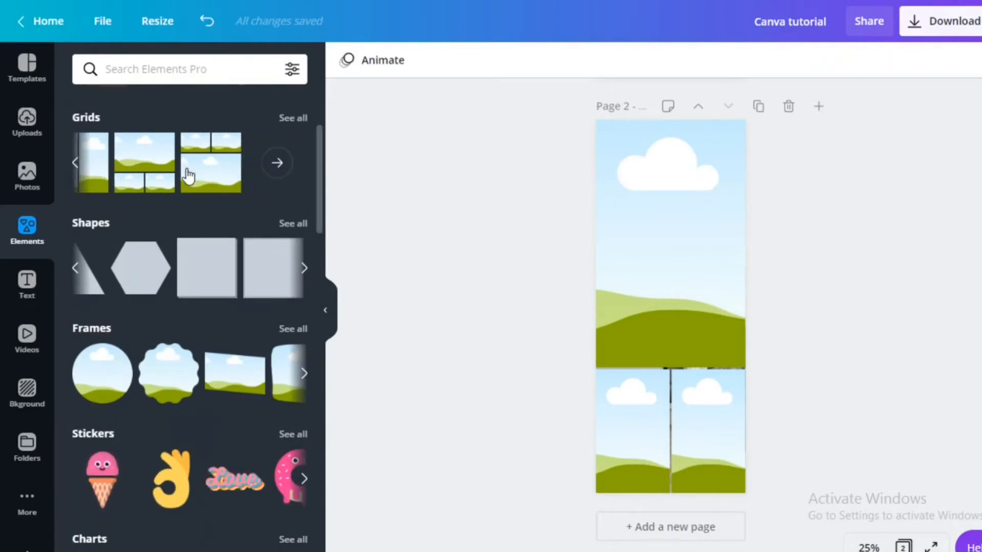
{"action": "scroll", "coordinate": [188, 177], "scroll_direction": "left", "scroll_amount": 5}
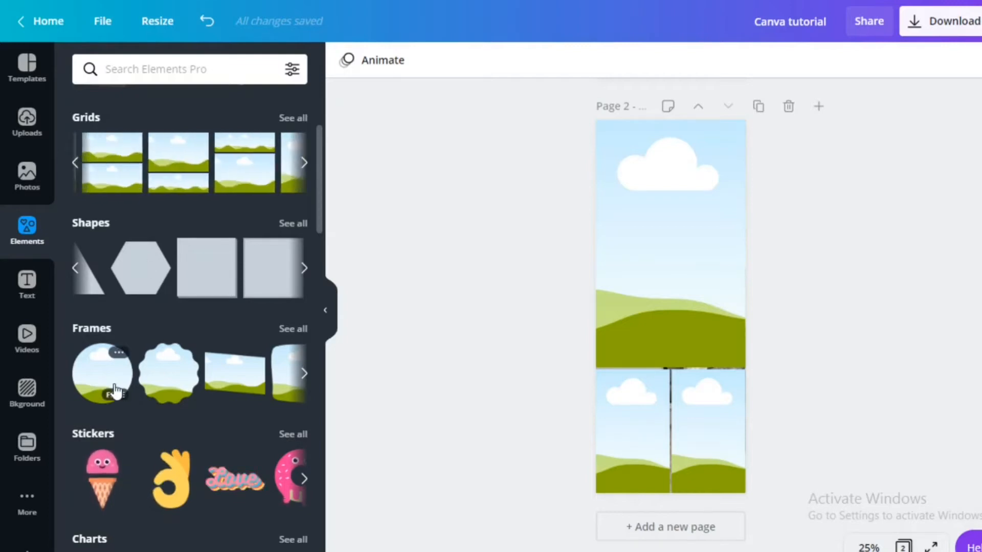
{"action": "scroll", "coordinate": [228, 358], "scroll_direction": "right", "scroll_amount": 5}
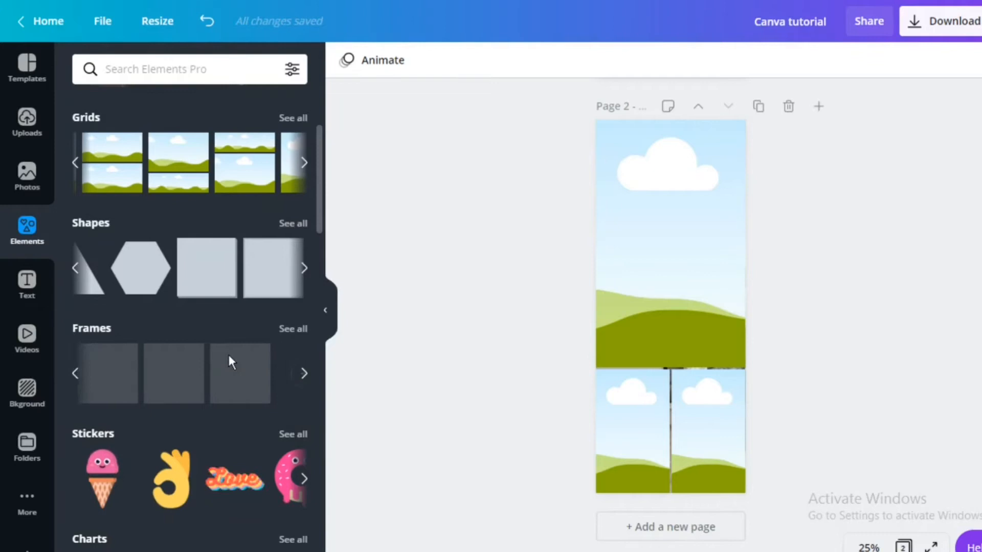
{"action": "scroll", "coordinate": [229, 358], "scroll_direction": "right", "scroll_amount": 2}
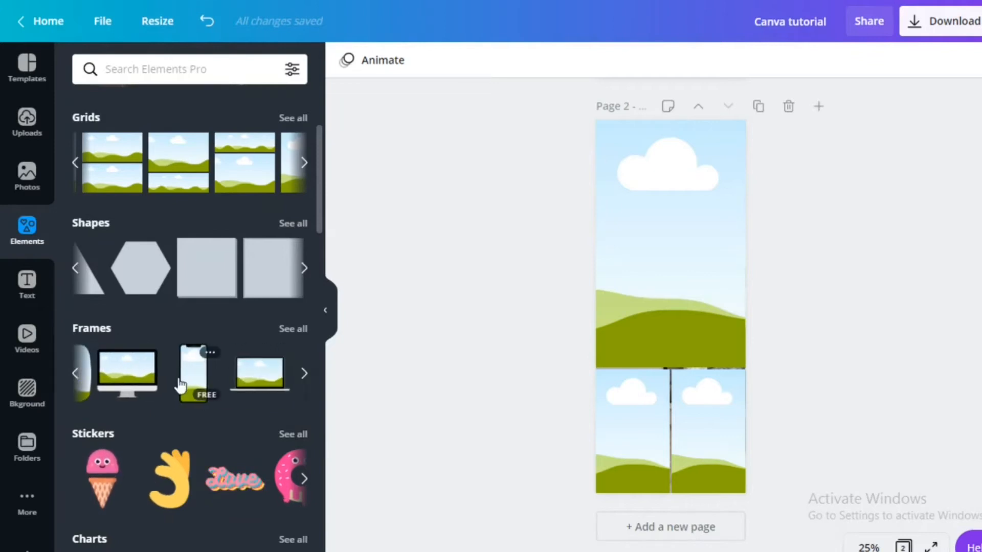
{"action": "left_click", "coordinate": [195, 384]}
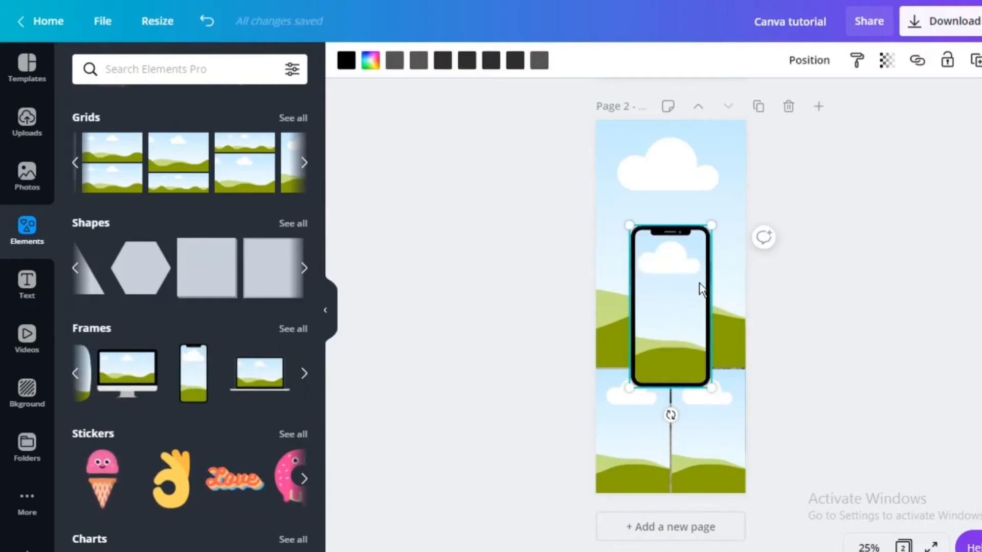
{"action": "left_click", "coordinate": [35, 132]}
{"action": "left_click_drag", "start_coordinate": [110, 169], "coordinate": [667, 284]}
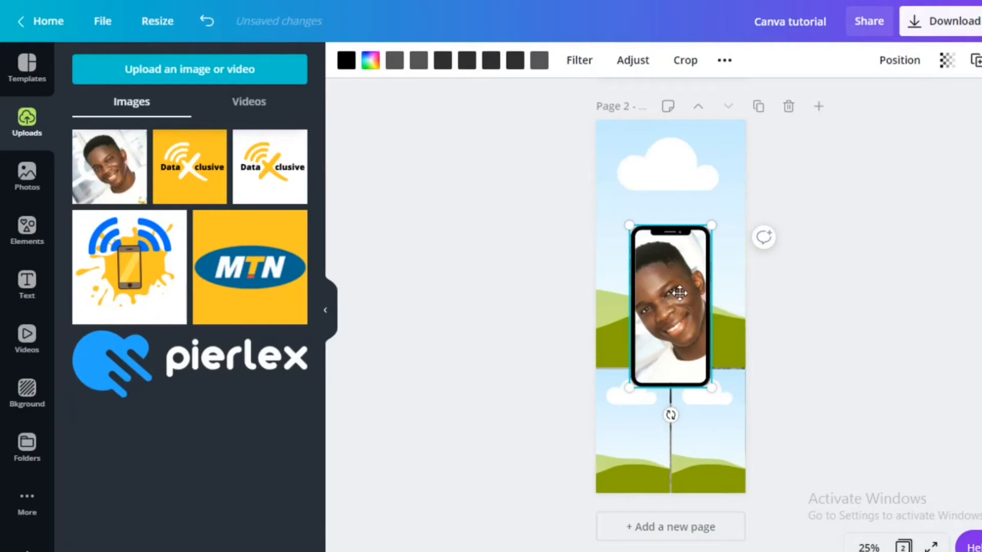
- Reposition the portrait photo within the smartphone frame on page 2 so the face sits further towards the screen's right side
{"action": "double_click", "coordinate": [680, 293]}
{"action": "left_click_drag", "start_coordinate": [675, 300], "coordinate": [681, 305]}
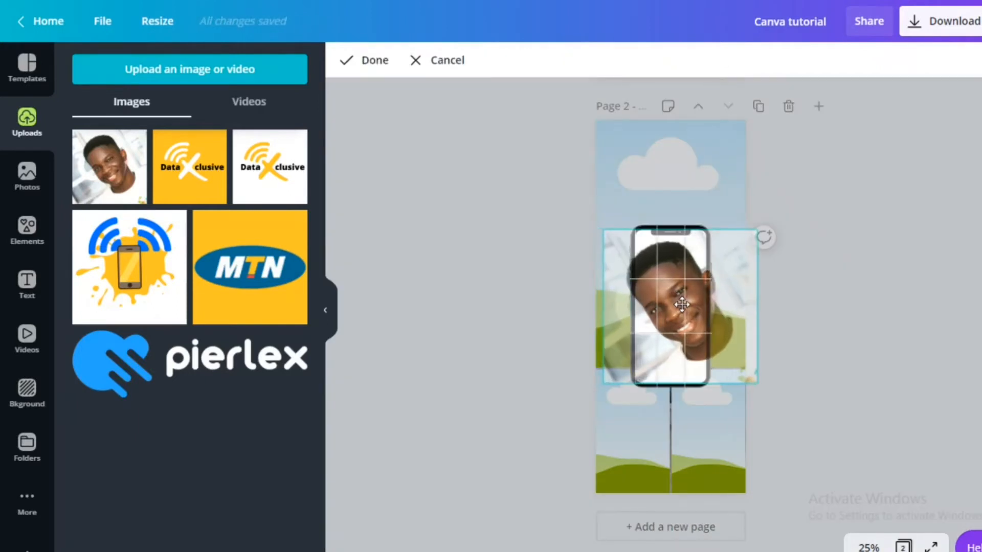
{"action": "left_click_drag", "start_coordinate": [737, 241], "coordinate": [721, 253]}
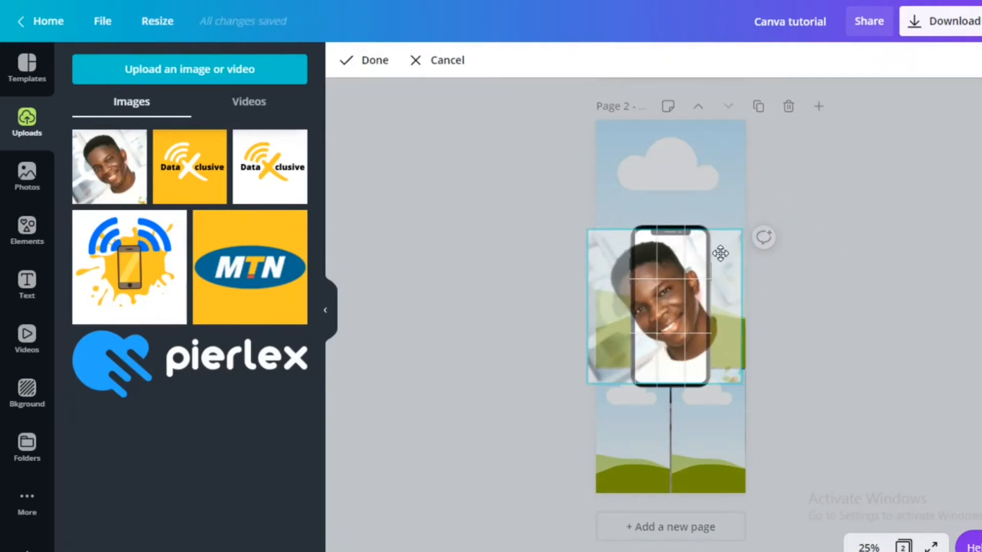
{"action": "left_click_drag", "start_coordinate": [677, 288], "coordinate": [702, 298]}
{"action": "scroll", "coordinate": [702, 298], "scroll_direction": "down", "scroll_amount": 3}
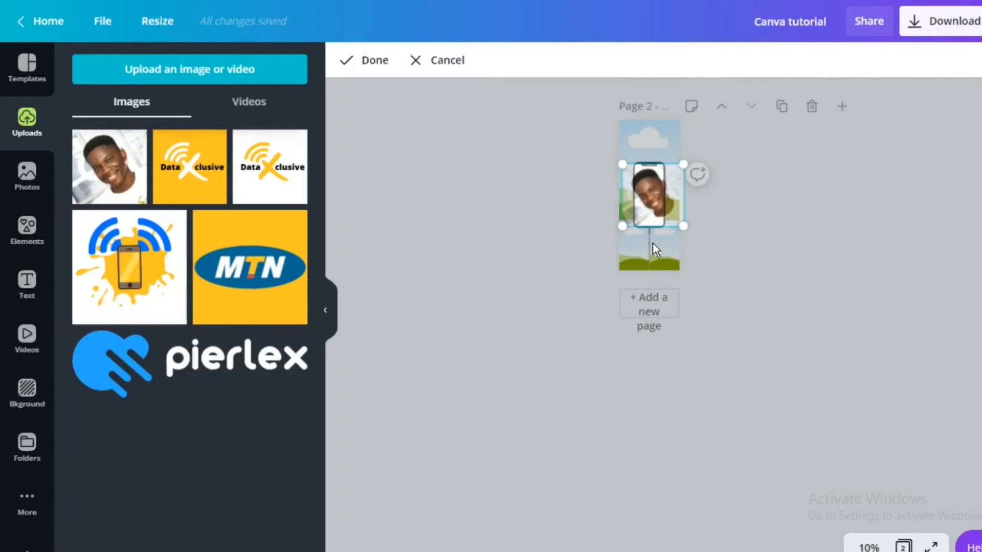
{"action": "scroll", "coordinate": [652, 243], "scroll_direction": "up", "scroll_amount": 3}
{"action": "left_click_drag", "start_coordinate": [654, 353], "coordinate": [670, 357]}
{"action": "key", "text": "Return"}
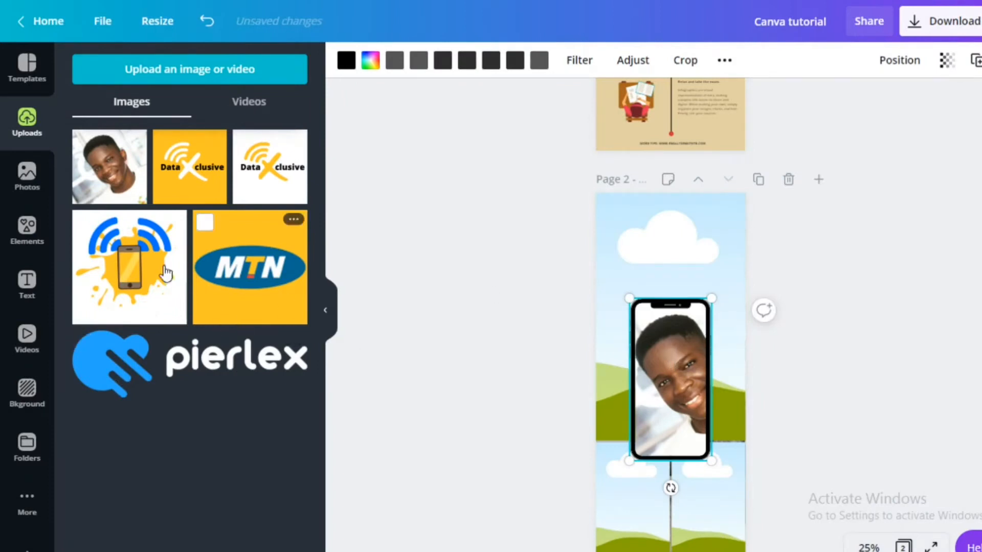
- Add the OK-hand sticker to page 2, move it up over the cloud and delete it
{"action": "left_click", "coordinate": [27, 230]}
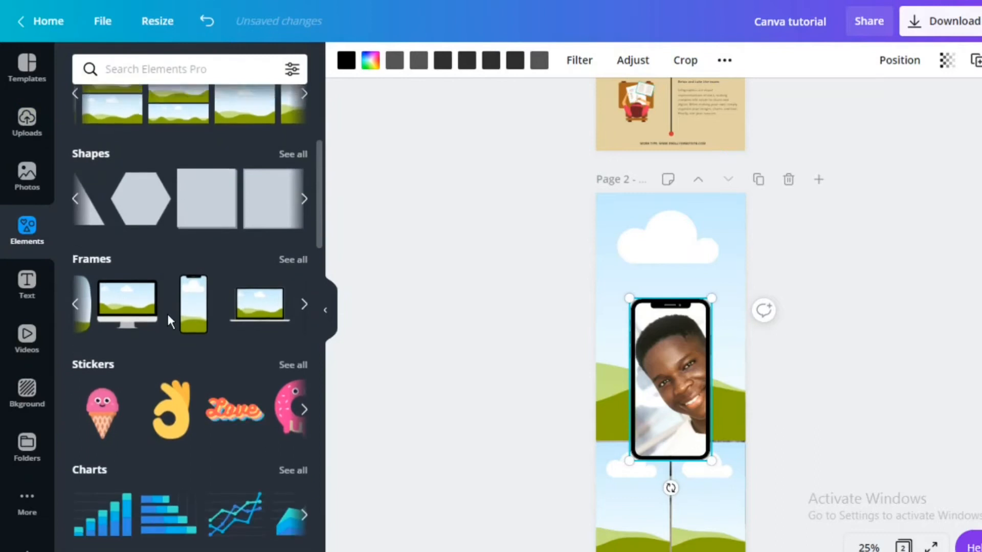
{"action": "scroll", "coordinate": [167, 312], "scroll_direction": "down", "scroll_amount": 1}
{"action": "left_click", "coordinate": [171, 361]}
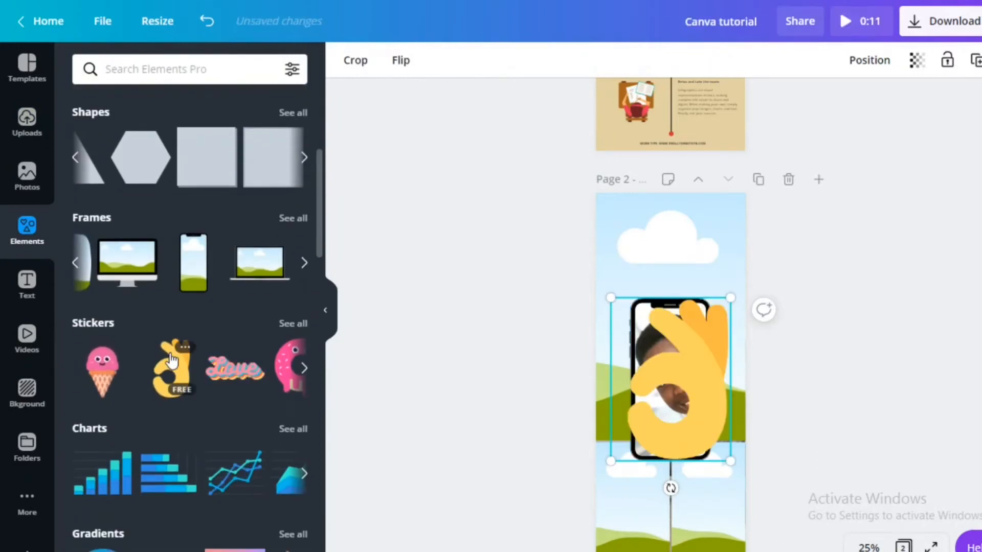
{"action": "left_click_drag", "start_coordinate": [678, 384], "coordinate": [682, 282]}
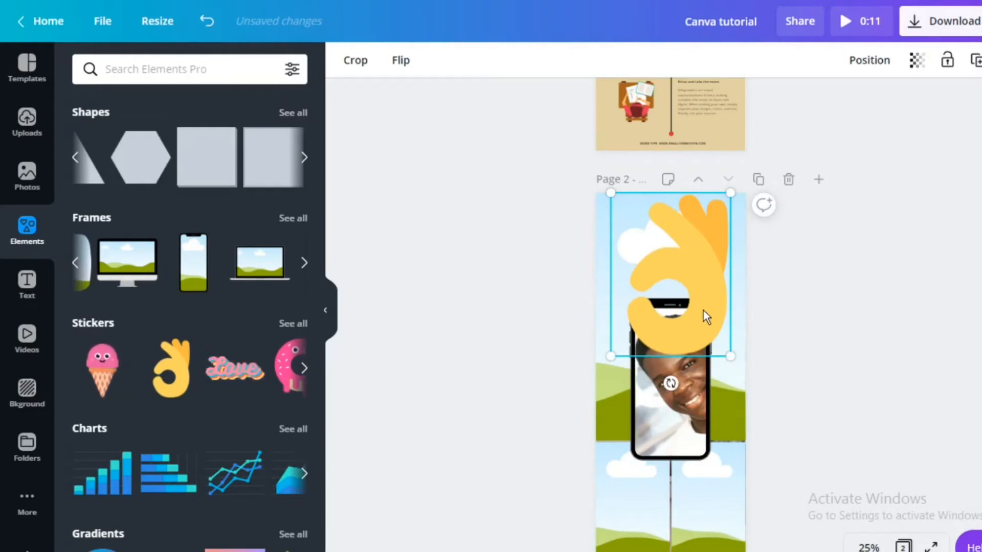
{"action": "key", "text": "Delete"}
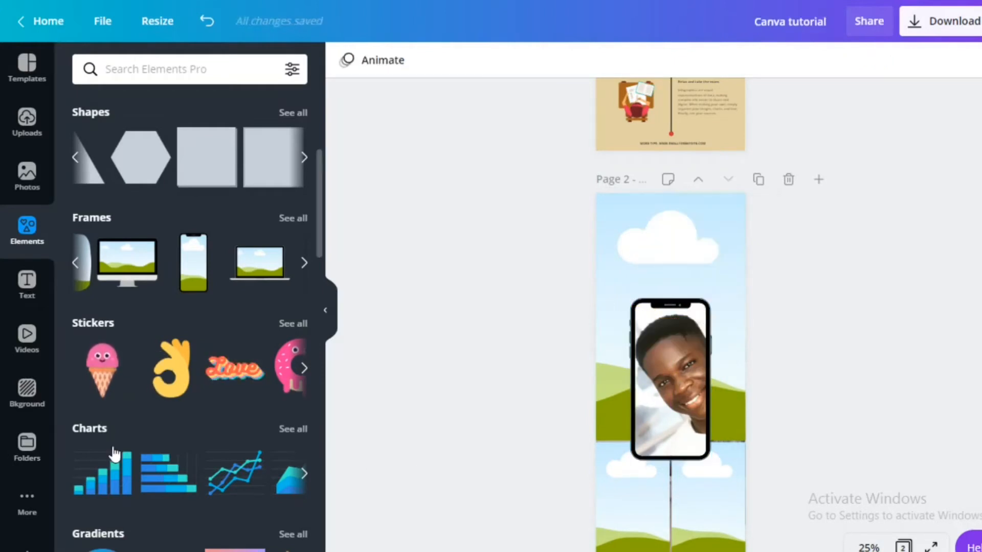
- Add the wavy gradient brush stroke to page 2 and place it above the phone frame, enlarged to about the page width
{"action": "scroll", "coordinate": [113, 454], "scroll_direction": "down", "scroll_amount": 4}
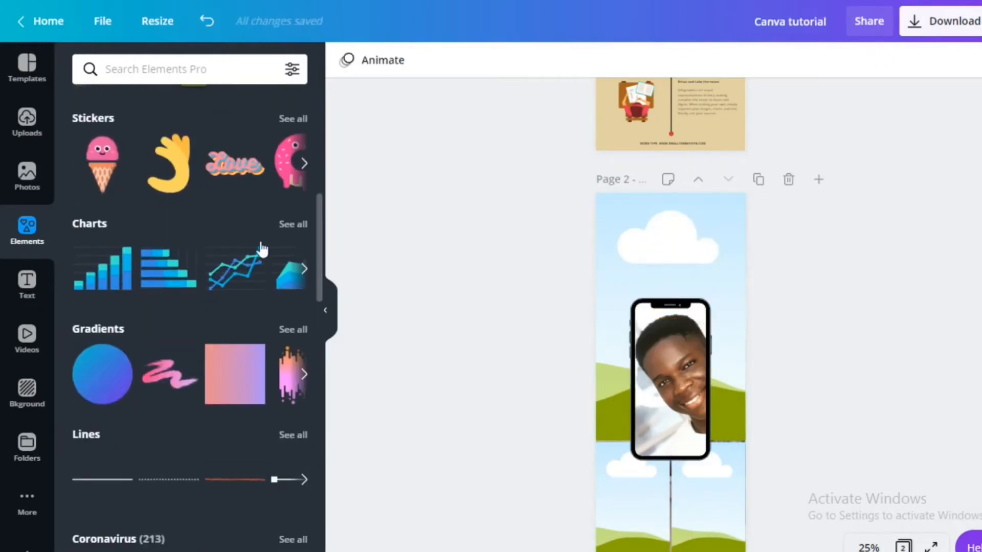
{"action": "scroll", "coordinate": [260, 246], "scroll_direction": "right", "scroll_amount": 3}
{"action": "left_click", "coordinate": [87, 263]}
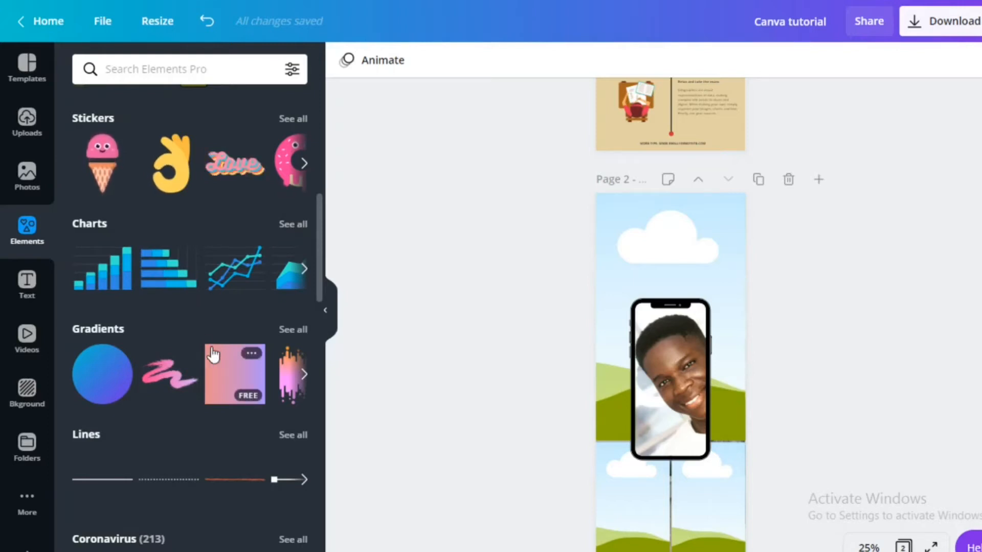
{"action": "scroll", "coordinate": [214, 354], "scroll_direction": "down", "scroll_amount": 1}
{"action": "scroll", "coordinate": [256, 323], "scroll_direction": "right", "scroll_amount": 2}
{"action": "scroll", "coordinate": [257, 324], "scroll_direction": "right", "scroll_amount": 1}
{"action": "left_click", "coordinate": [220, 315]}
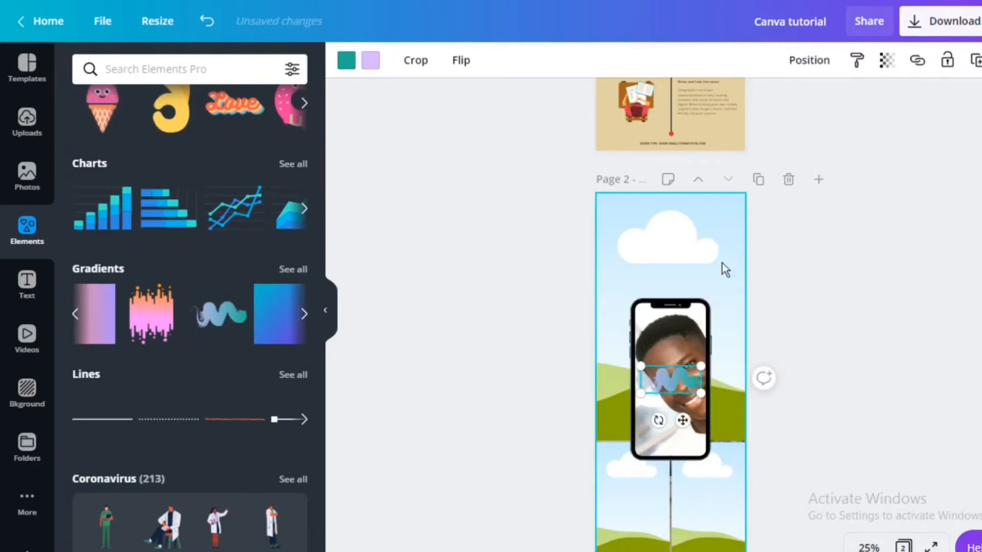
{"action": "left_click_drag", "start_coordinate": [772, 459], "coordinate": [784, 461]}
{"action": "left_click_drag", "start_coordinate": [676, 394], "coordinate": [622, 233]}
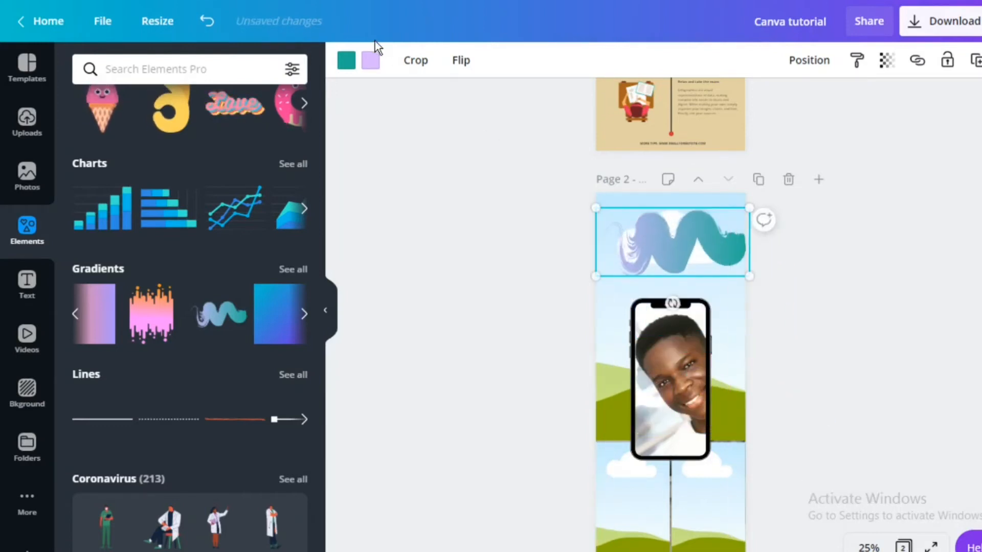
- Recolour the wavy brush stroke's gradient, replacing light purple with dark grey and teal with red from the document colors
{"action": "left_click", "coordinate": [370, 60]}
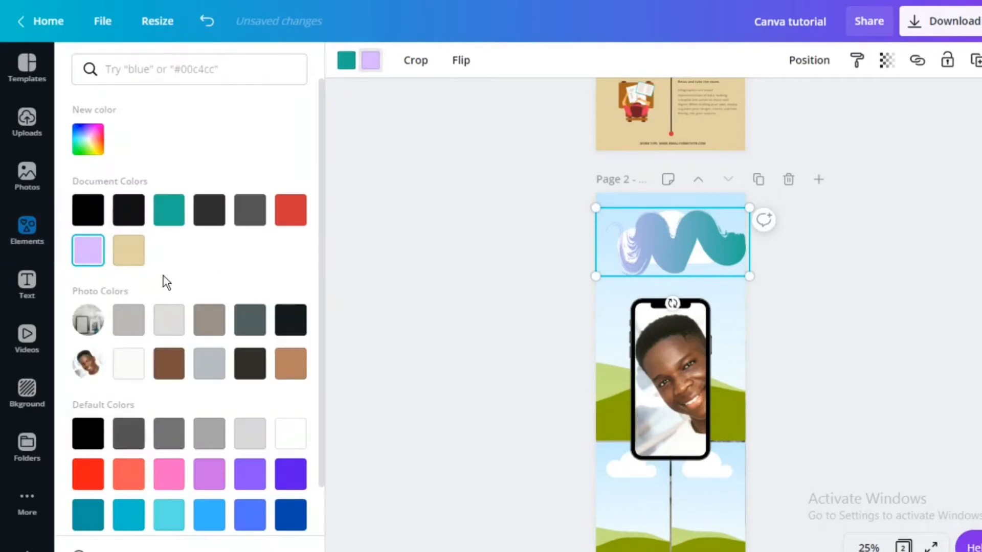
{"action": "left_click", "coordinate": [171, 211]}
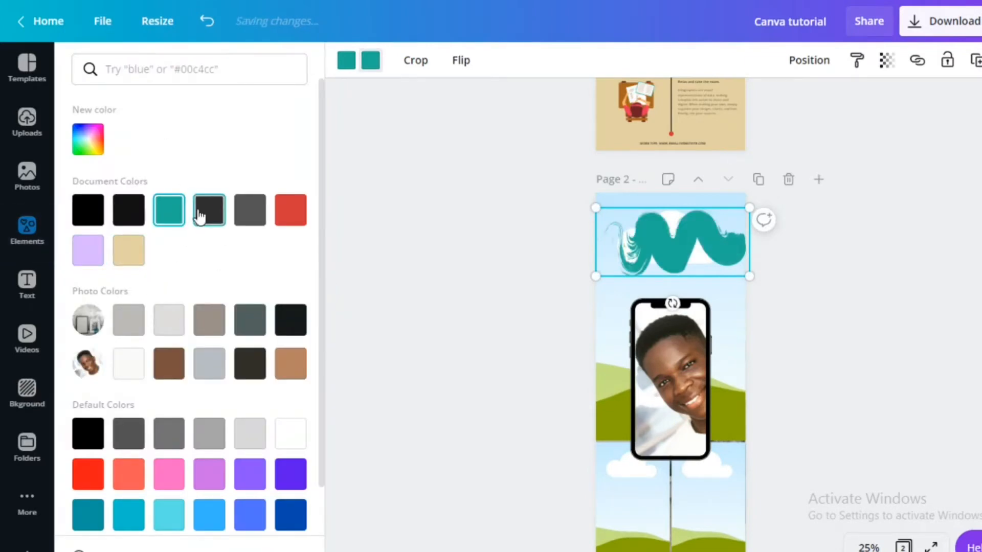
{"action": "left_click", "coordinate": [245, 212]}
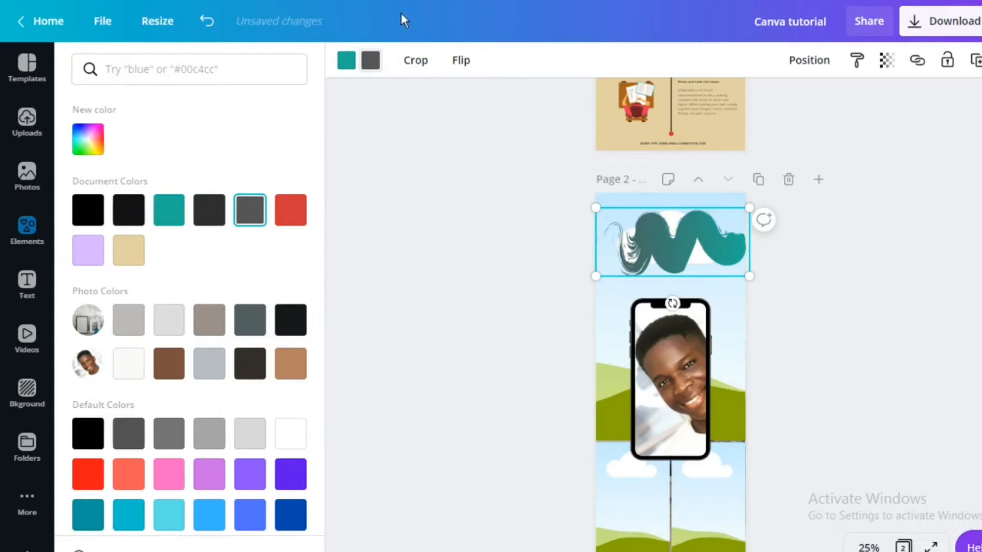
{"action": "left_click", "coordinate": [351, 60]}
{"action": "left_click", "coordinate": [291, 218]}
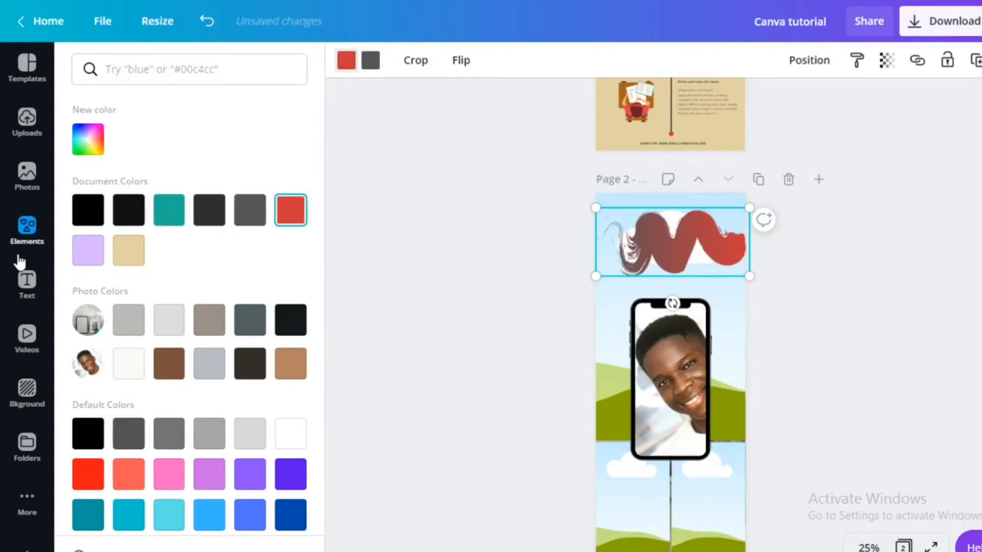
{"action": "left_click", "coordinate": [26, 233]}
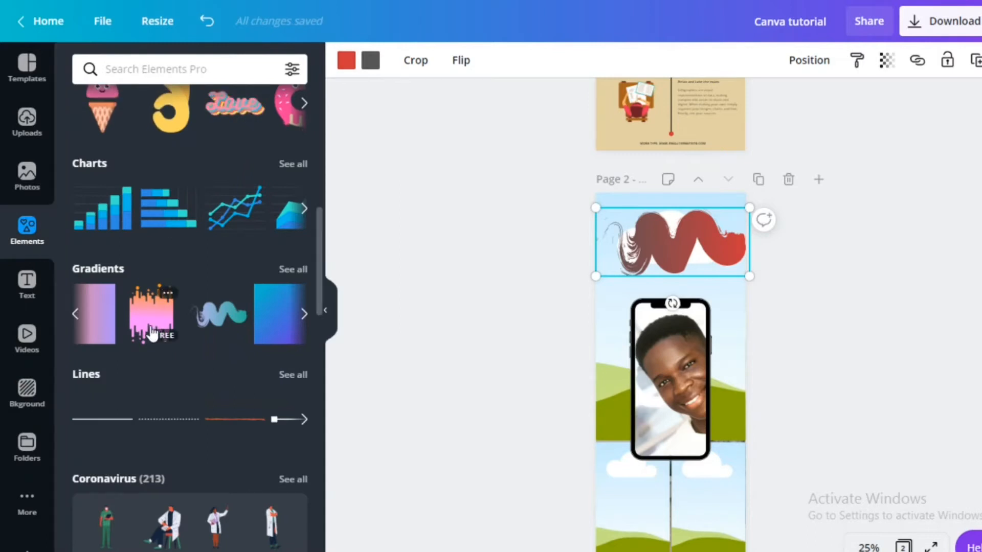
{"action": "scroll", "coordinate": [153, 334], "scroll_direction": "down", "scroll_amount": 1}
{"action": "scroll", "coordinate": [152, 334], "scroll_direction": "down", "scroll_amount": 2}
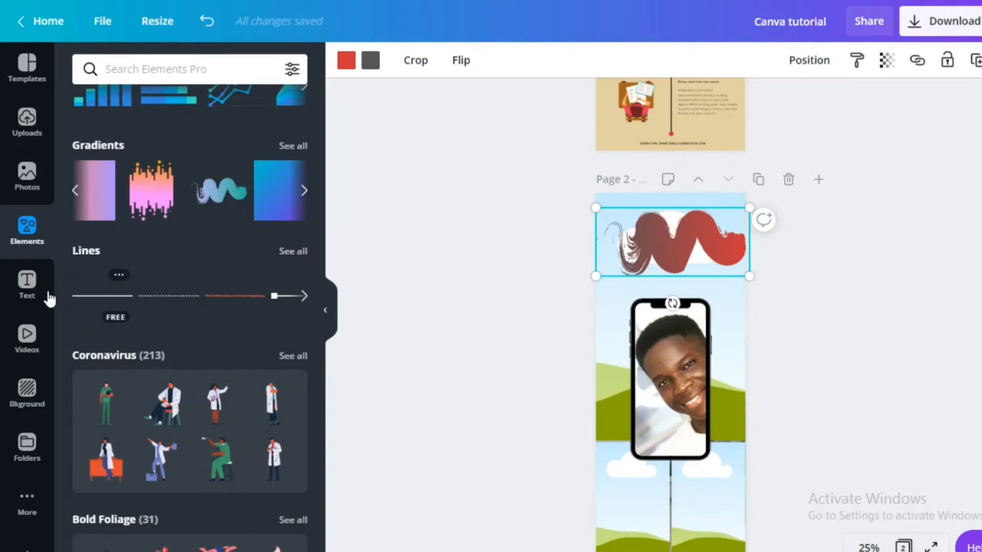
- Delete page 2 with the grid and phone frame, and add a new blank page after page 1
{"action": "left_click", "coordinate": [28, 283]}
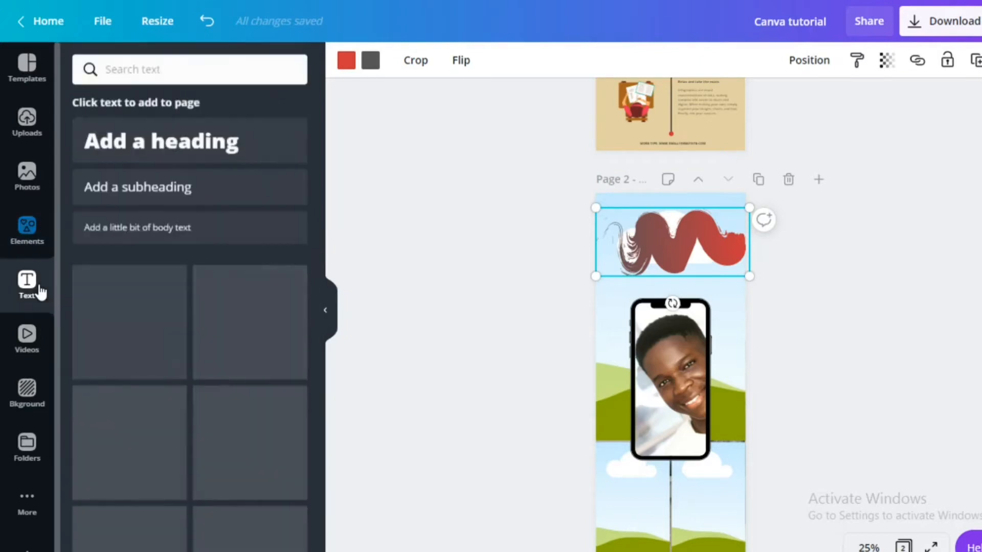
{"action": "left_click", "coordinate": [790, 180]}
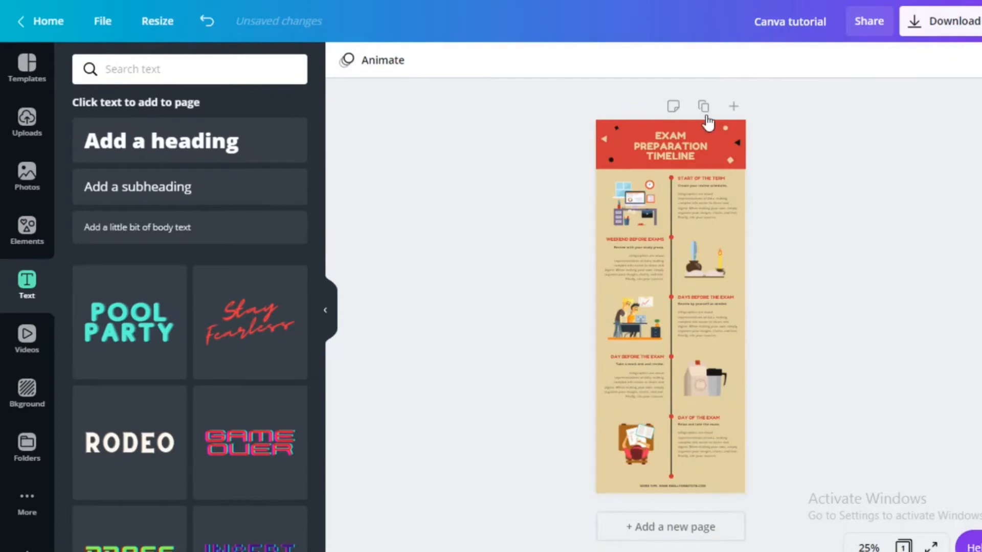
{"action": "left_click", "coordinate": [734, 106]}
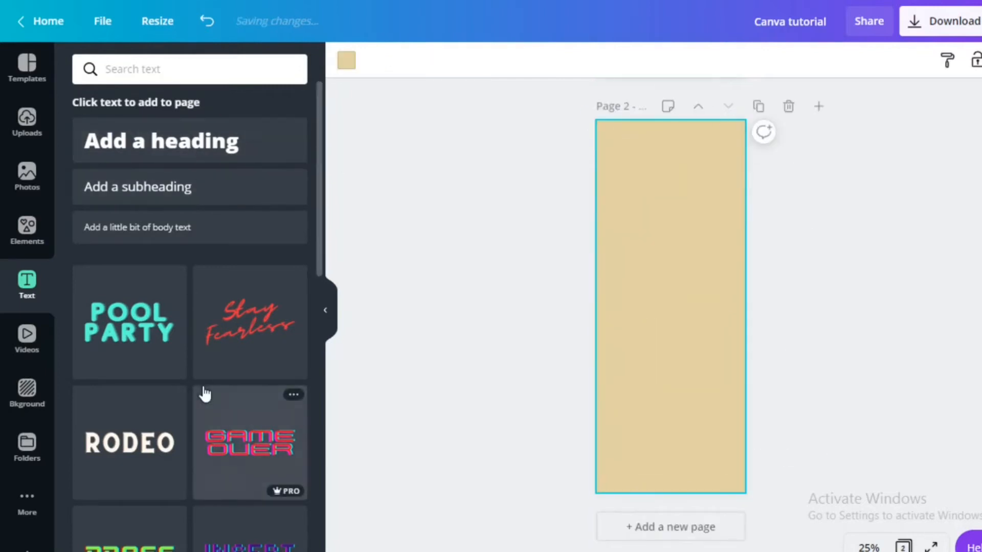
- Add the stacked yellow SALE text style to page 2 with its box narrowed, and a body text line beneath it
{"action": "scroll", "coordinate": [202, 395], "scroll_direction": "down", "scroll_amount": 7}
{"action": "left_click_drag", "start_coordinate": [136, 317], "coordinate": [686, 236]}
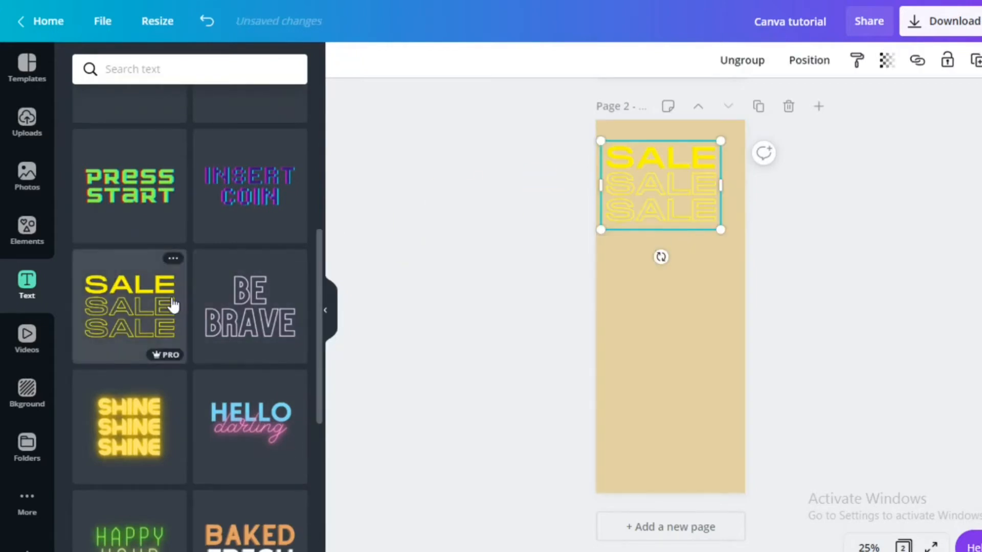
{"action": "mouse_move", "coordinate": [720, 229]}
{"action": "left_mouse_down"}
{"action": "mouse_move", "coordinate": [888, 280]}
{"action": "mouse_move", "coordinate": [708, 263]}
{"action": "mouse_move", "coordinate": [716, 237]}
{"action": "left_mouse_up"}
{"action": "left_click_drag", "start_coordinate": [723, 187], "coordinate": [693, 193]}
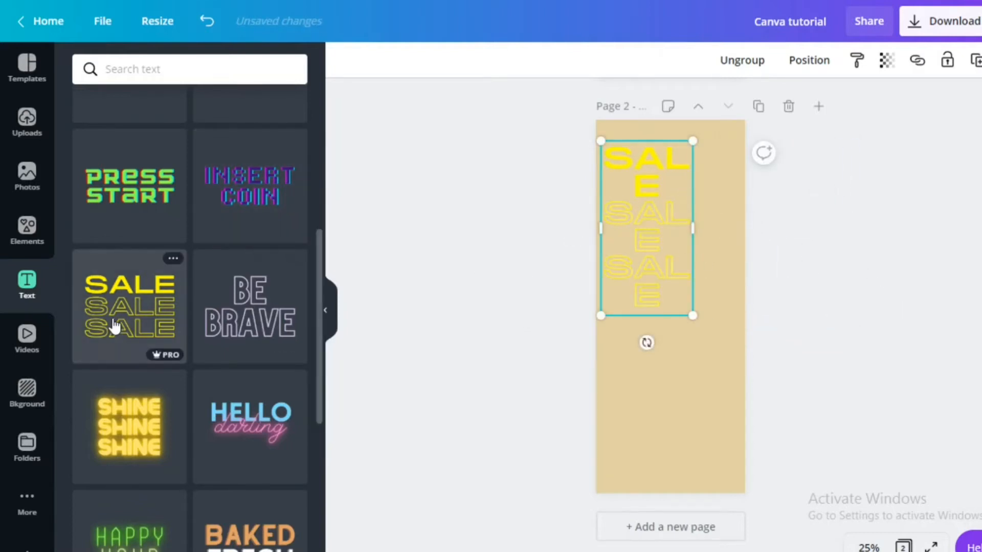
{"action": "scroll", "coordinate": [114, 325], "scroll_direction": "up", "scroll_amount": 7}
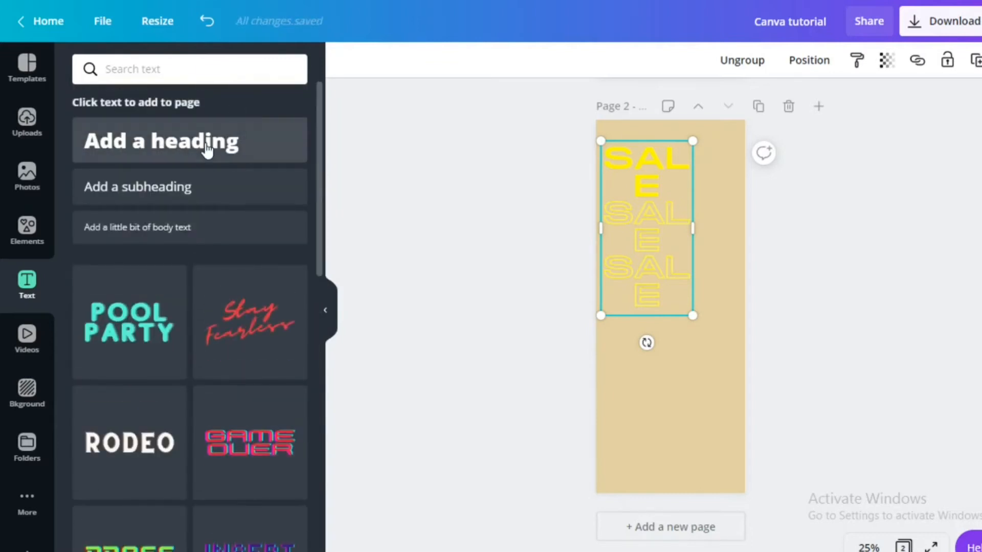
{"action": "left_click", "coordinate": [171, 228]}
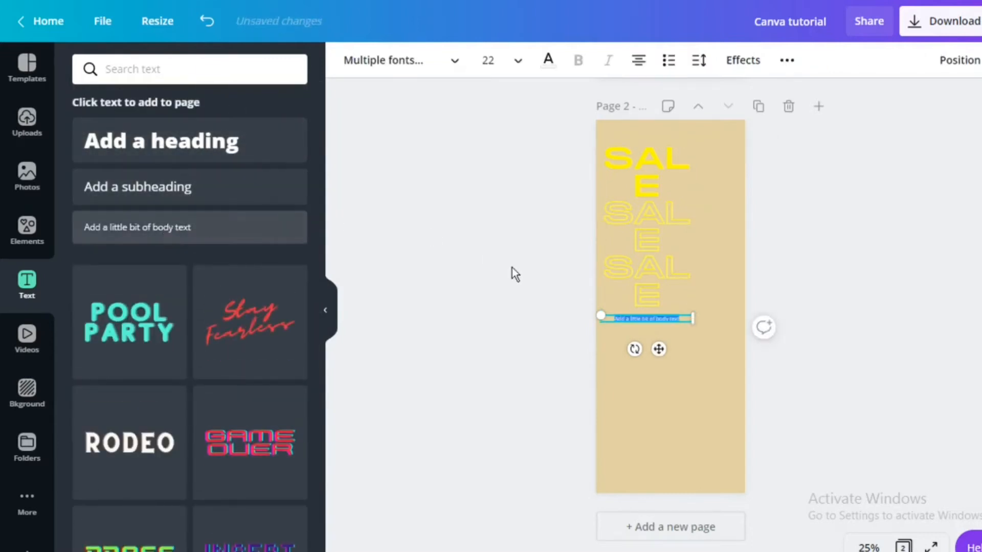
- Delete the SALE text and the body text line from page 2
{"action": "left_click", "coordinate": [28, 336]}
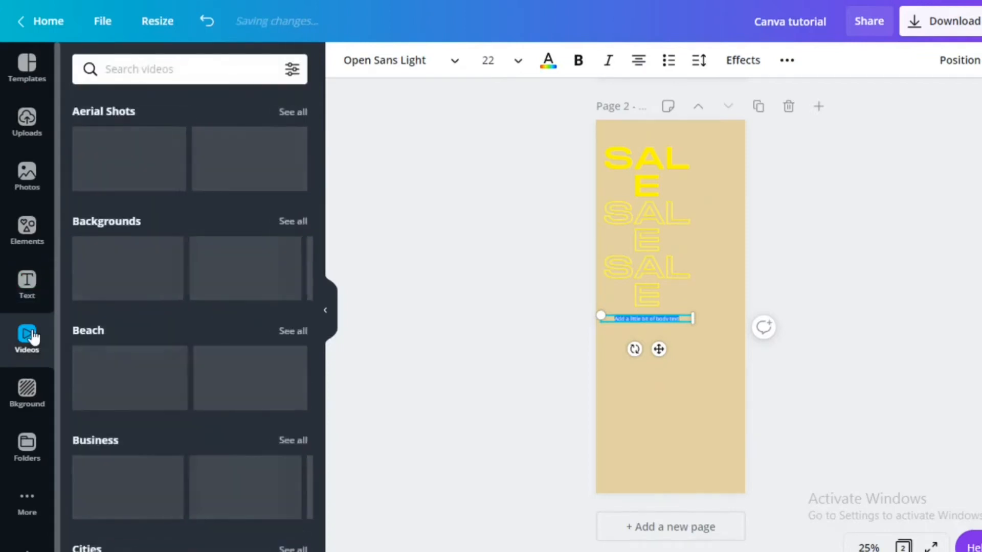
{"action": "scroll", "coordinate": [682, 289], "scroll_direction": "up", "scroll_amount": 6}
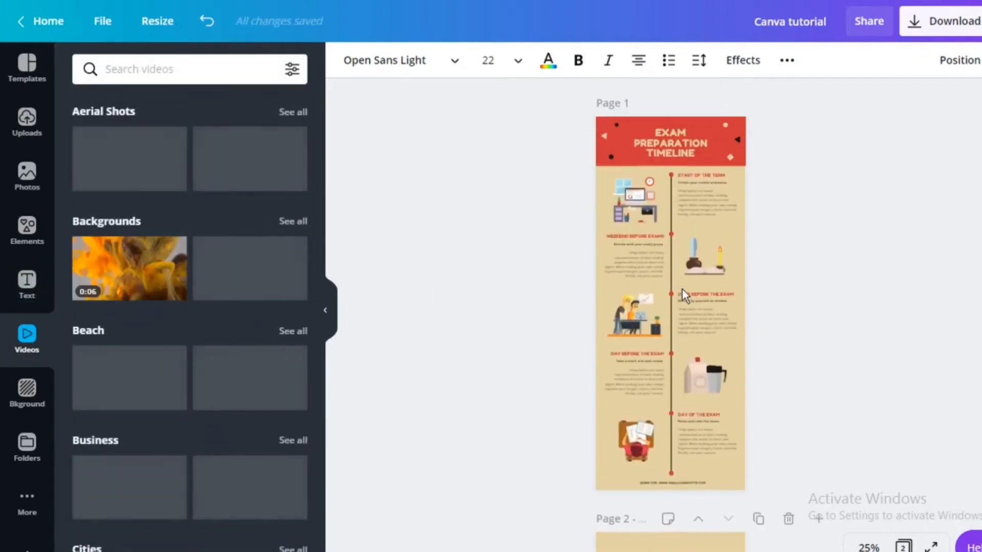
{"action": "scroll", "coordinate": [598, 305], "scroll_direction": "down", "scroll_amount": 3}
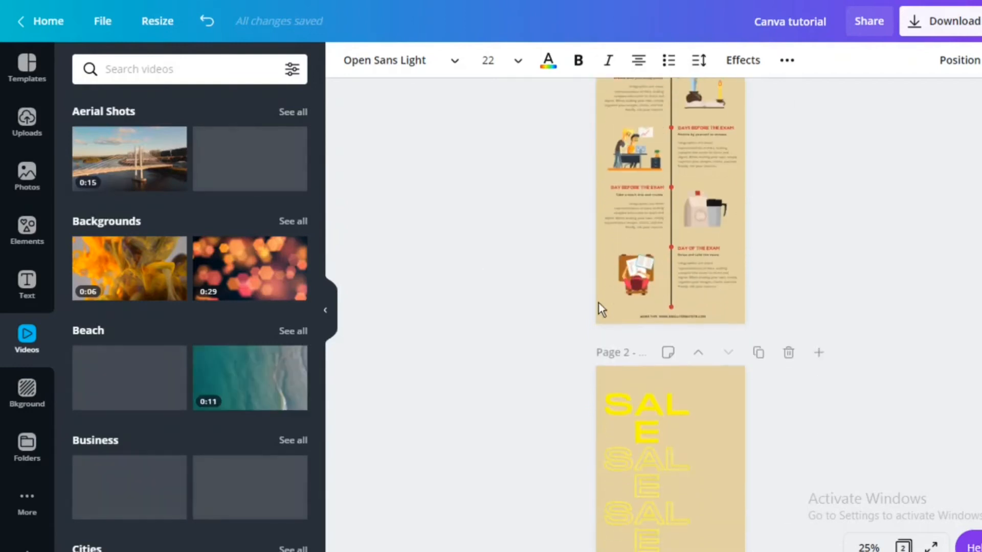
{"action": "scroll", "coordinate": [670, 477], "scroll_direction": "down", "scroll_amount": 3}
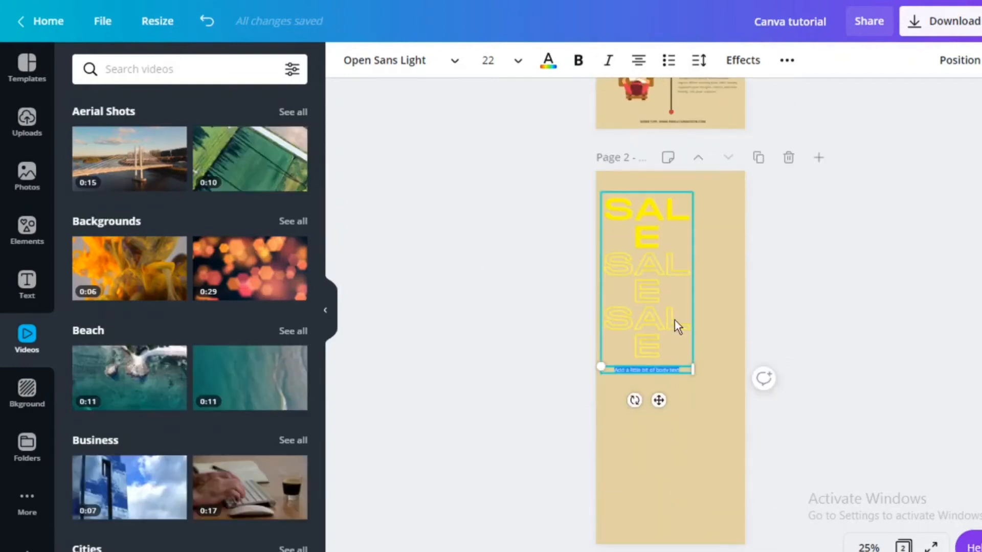
{"action": "key", "text": "ctrl+z"}
{"action": "key", "text": "Delete"}
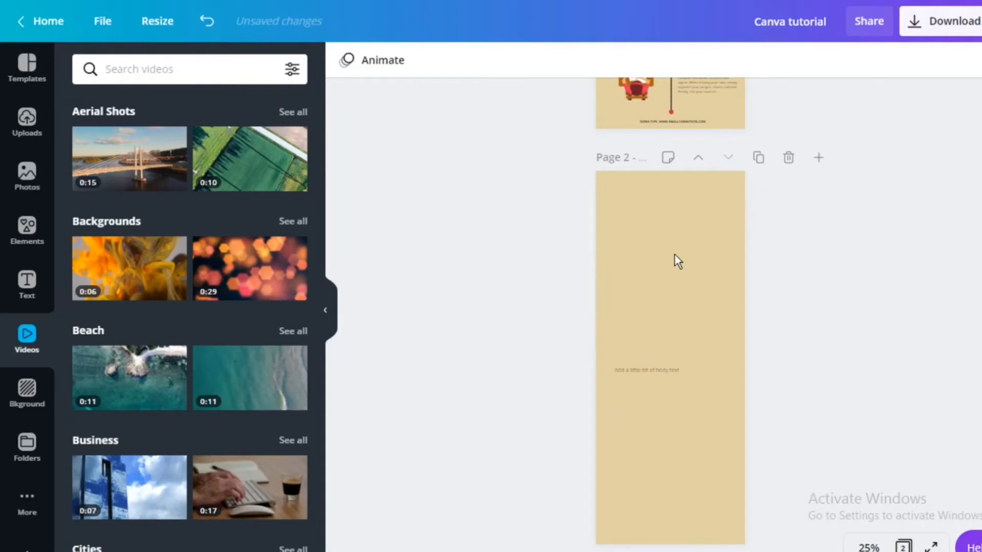
{"action": "left_click", "coordinate": [649, 375]}
{"action": "key", "text": "Delete"}
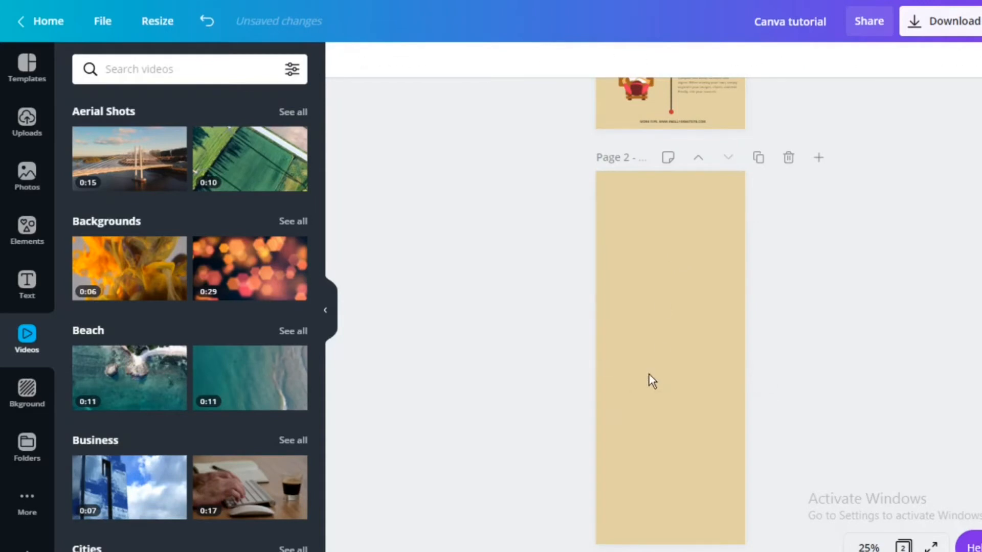
- Search the videos for "T-shirt" and add the clip of colourful hanging clothes to page 2
{"action": "left_click", "coordinate": [170, 68]}
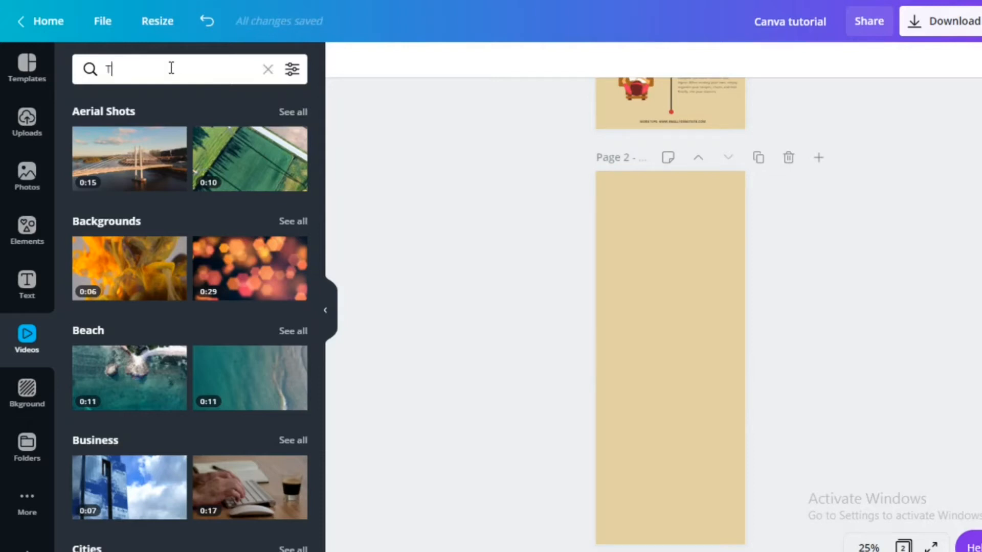
{"action": "key", "text": "Return"}
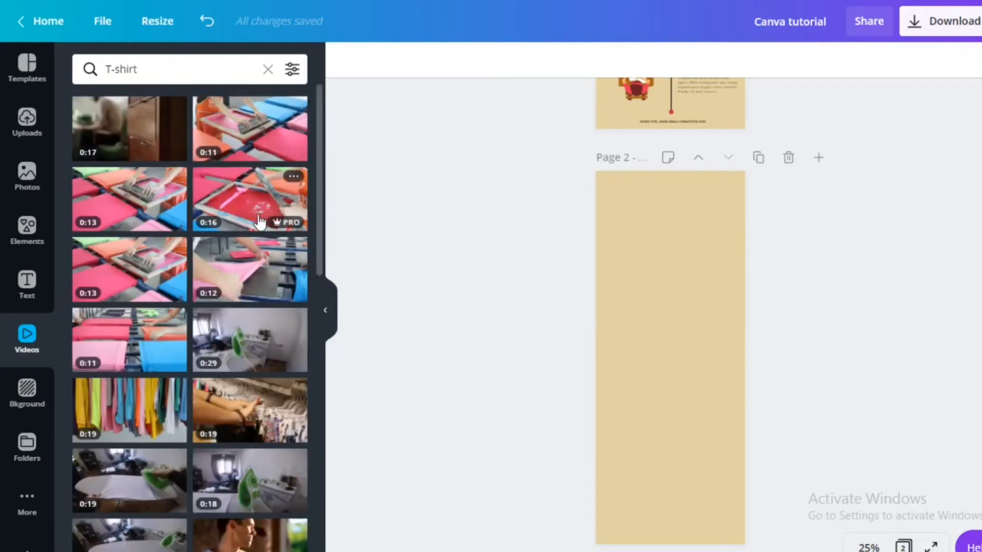
{"action": "scroll", "coordinate": [240, 214], "scroll_direction": "down", "scroll_amount": 3}
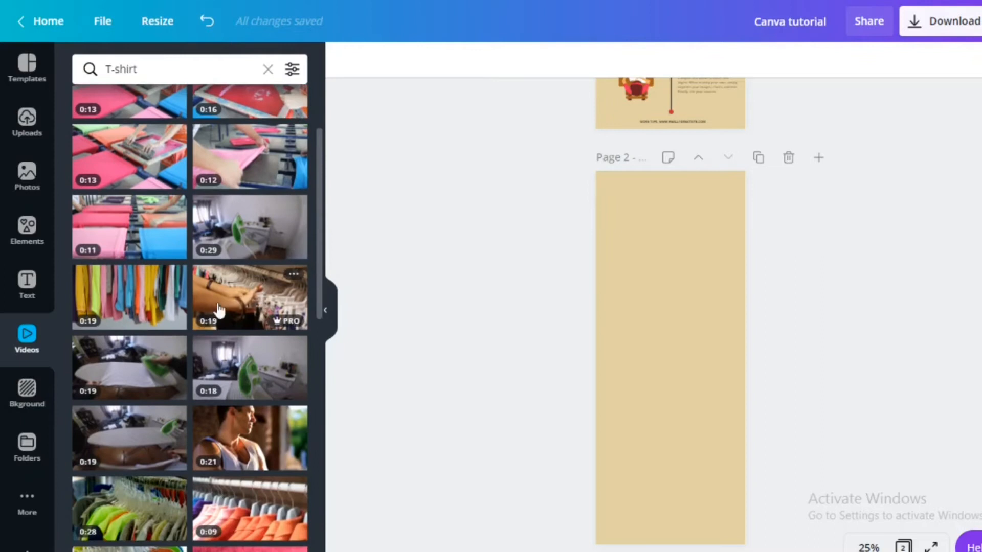
{"action": "left_click", "coordinate": [169, 322]}
{"action": "scroll", "coordinate": [169, 327], "scroll_direction": "down", "scroll_amount": 2}
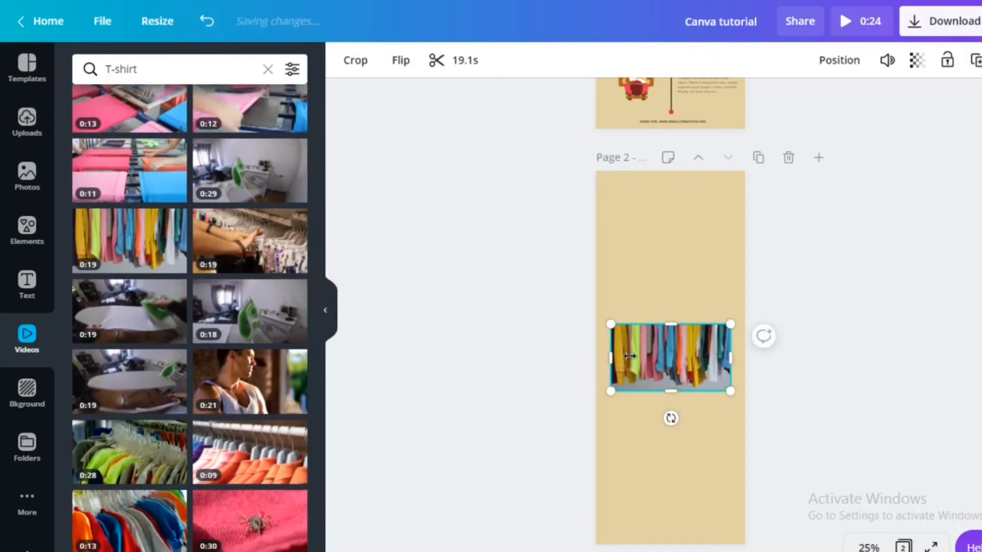
- Replace the clothes clip on page 2 with a laptop frame, enlarged to about the page width and centred in the page's upper half
{"action": "key", "text": "Delete"}
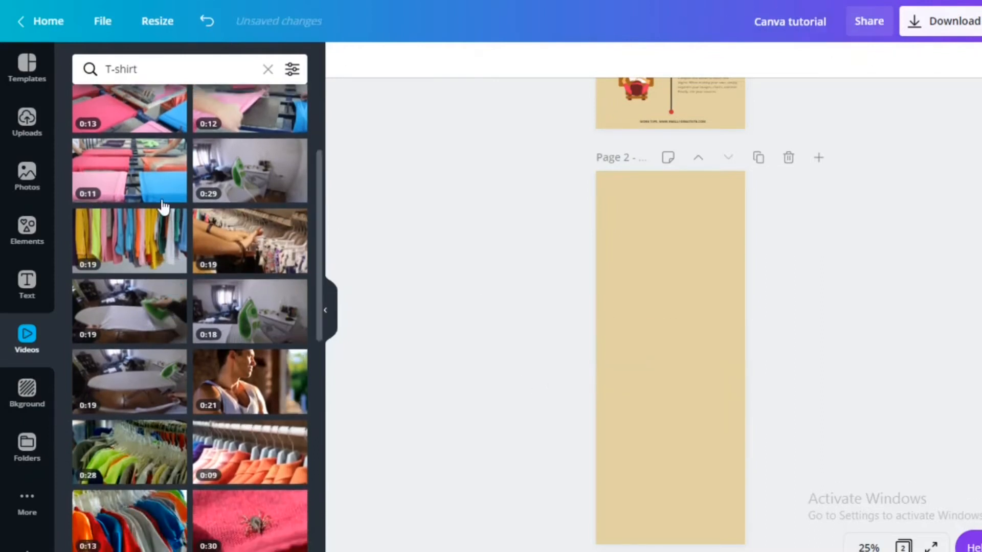
{"action": "left_click", "coordinate": [26, 228]}
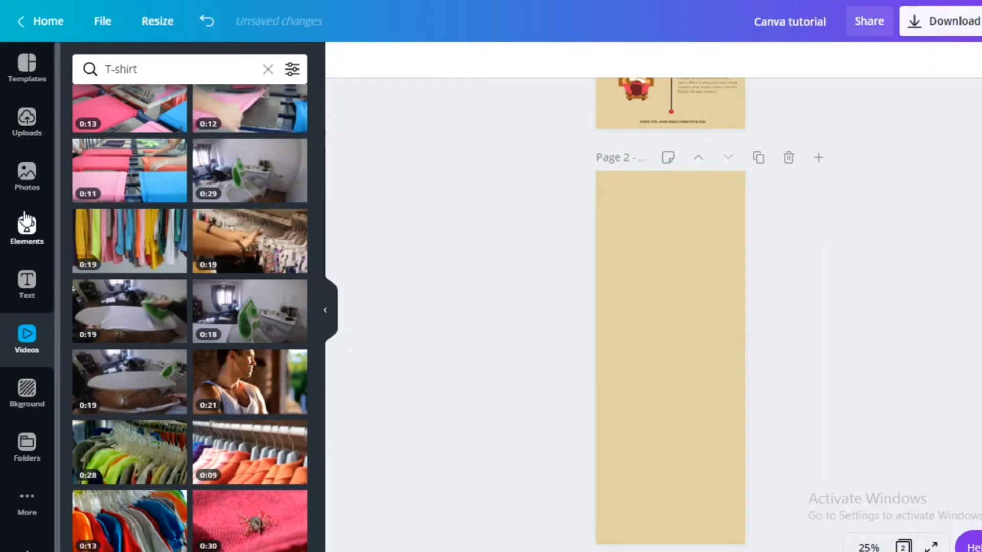
{"action": "scroll", "coordinate": [158, 264], "scroll_direction": "up", "scroll_amount": 10}
{"action": "scroll", "coordinate": [157, 263], "scroll_direction": "down", "scroll_amount": 6}
{"action": "left_click_drag", "start_coordinate": [257, 248], "coordinate": [658, 261]}
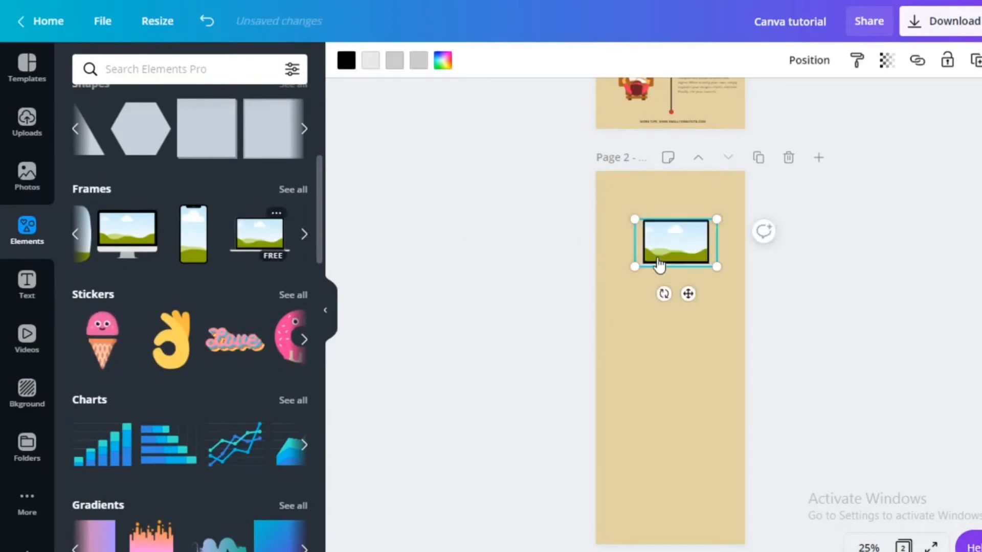
{"action": "left_click_drag", "start_coordinate": [743, 302], "coordinate": [803, 347]}
{"action": "left_click_drag", "start_coordinate": [677, 287], "coordinate": [628, 276]}
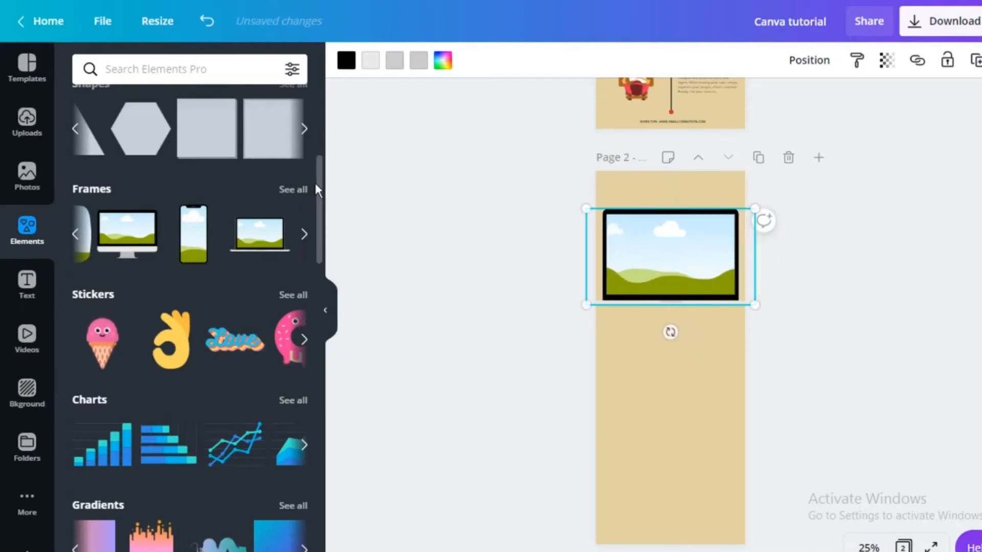
- Create a resized copy of the design at a custom size of 500 x 500 px
{"action": "left_click", "coordinate": [158, 28]}
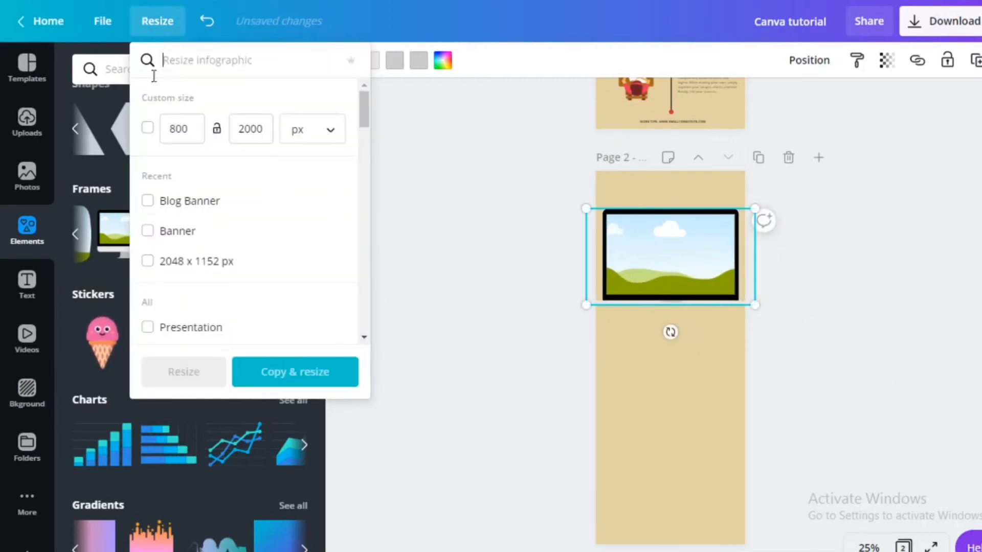
{"action": "double_click", "coordinate": [188, 128]}
{"action": "type", "text": "500"}
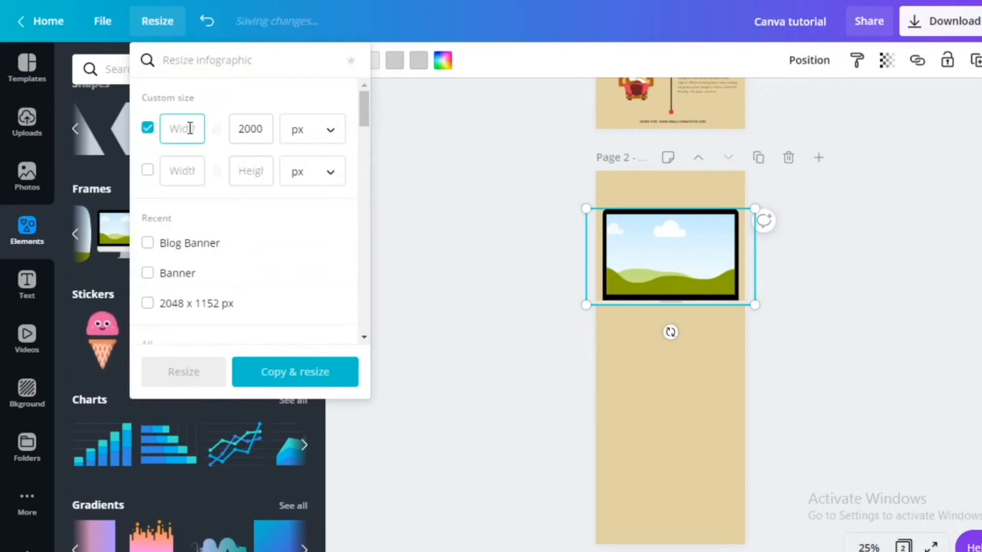
{"action": "left_click", "coordinate": [256, 129]}
{"action": "double_click", "coordinate": [257, 129]}
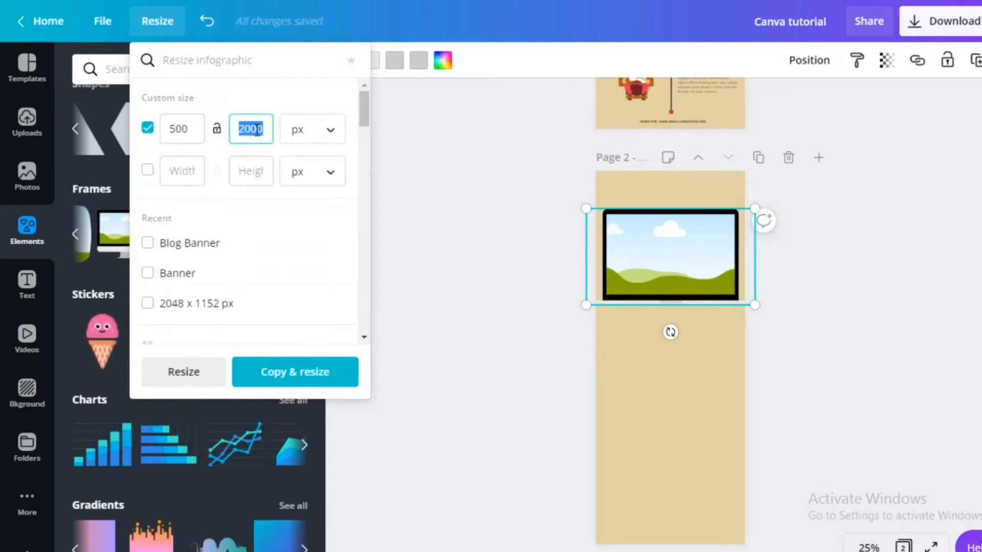
{"action": "type", "text": "50"}
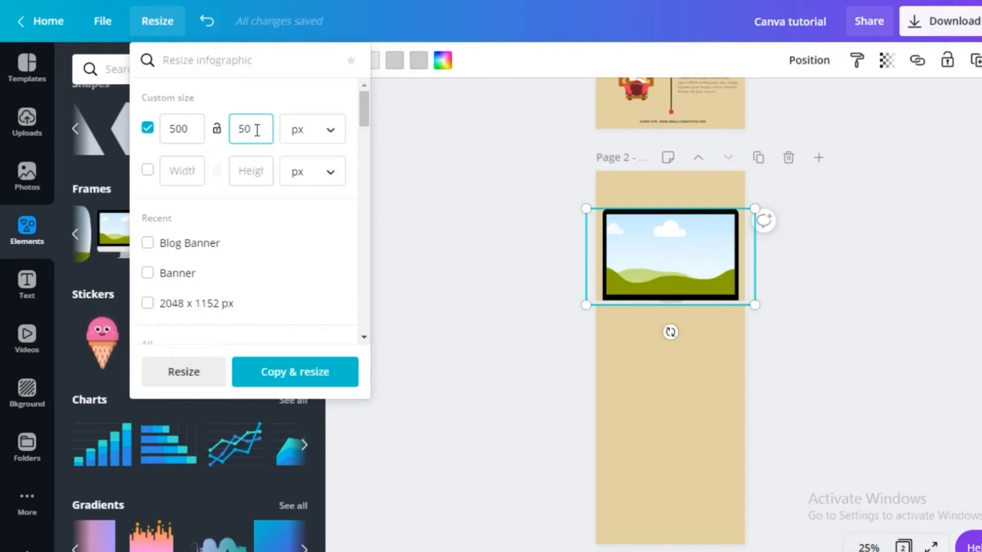
{"action": "type", "text": "0"}
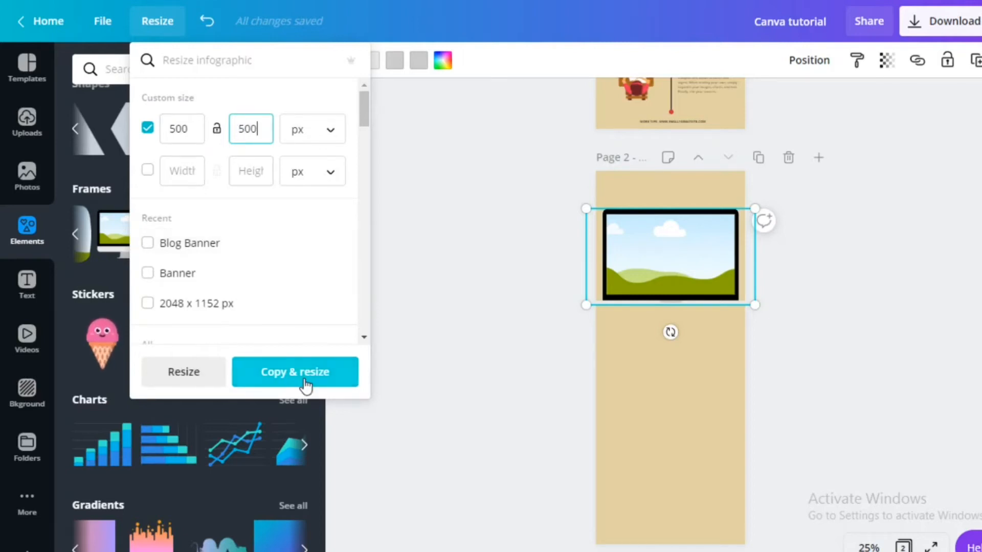
{"action": "left_click", "coordinate": [335, 384]}
- Enlarge the laptop frame on page 2 of the copy and place it around the middle of the page
{"action": "scroll", "coordinate": [678, 375], "scroll_direction": "down", "scroll_amount": 4}
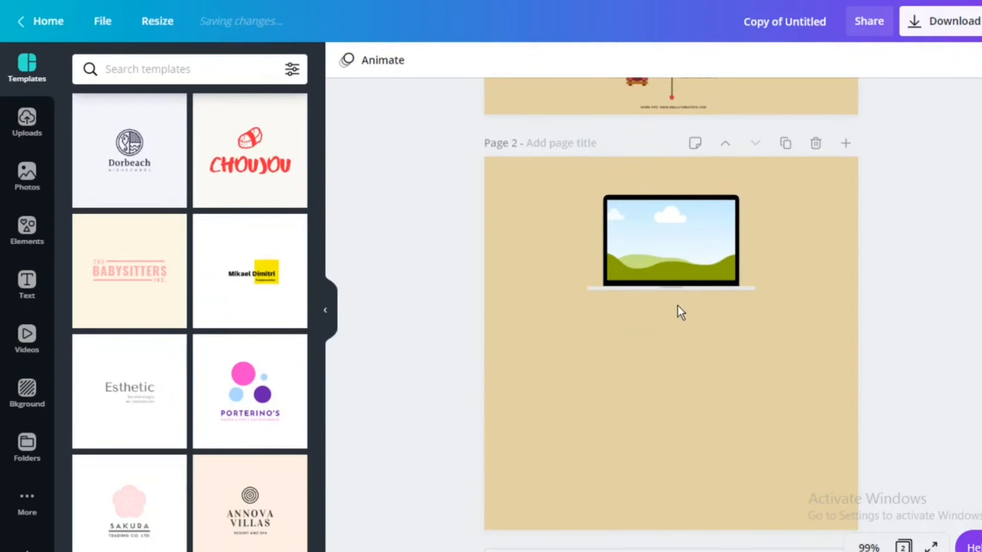
{"action": "left_click", "coordinate": [678, 286]}
{"action": "left_click_drag", "start_coordinate": [755, 290], "coordinate": [853, 395]}
{"action": "left_click_drag", "start_coordinate": [758, 308], "coordinate": [715, 361]}
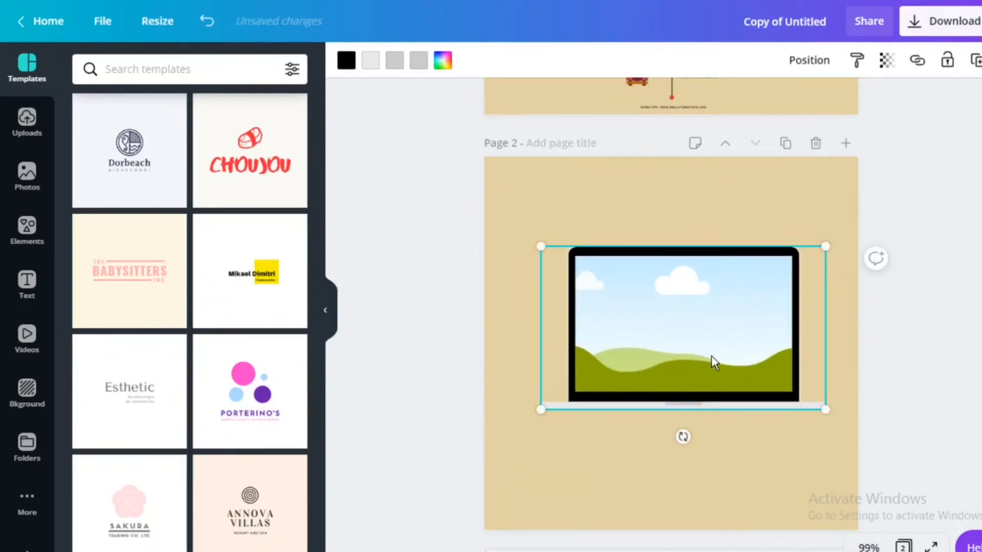
- Search the videos for "t-shirt" and fill the laptop frame with the clip of a hand browsing clothes on hangers
{"action": "left_click", "coordinate": [28, 244]}
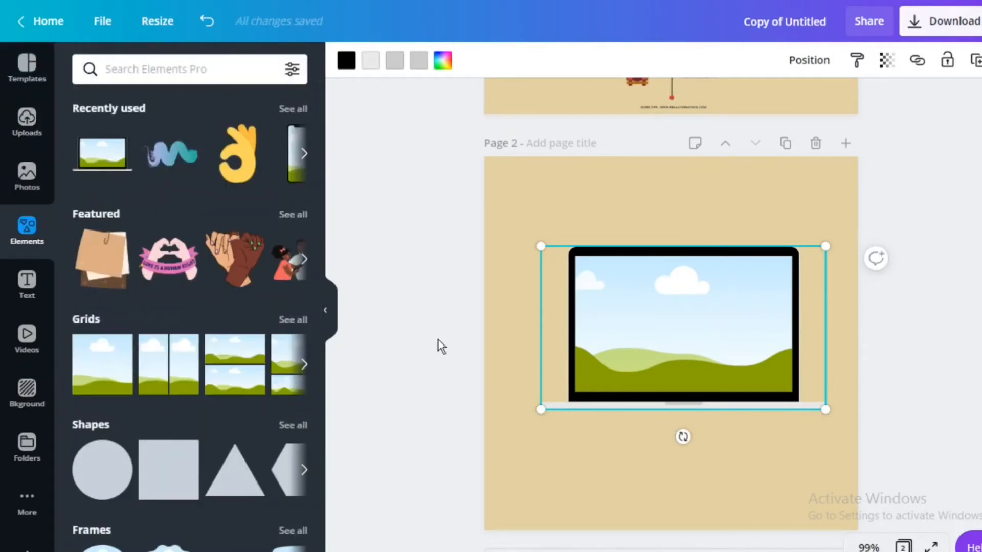
{"action": "scroll", "coordinate": [158, 461], "scroll_direction": "down", "scroll_amount": 4}
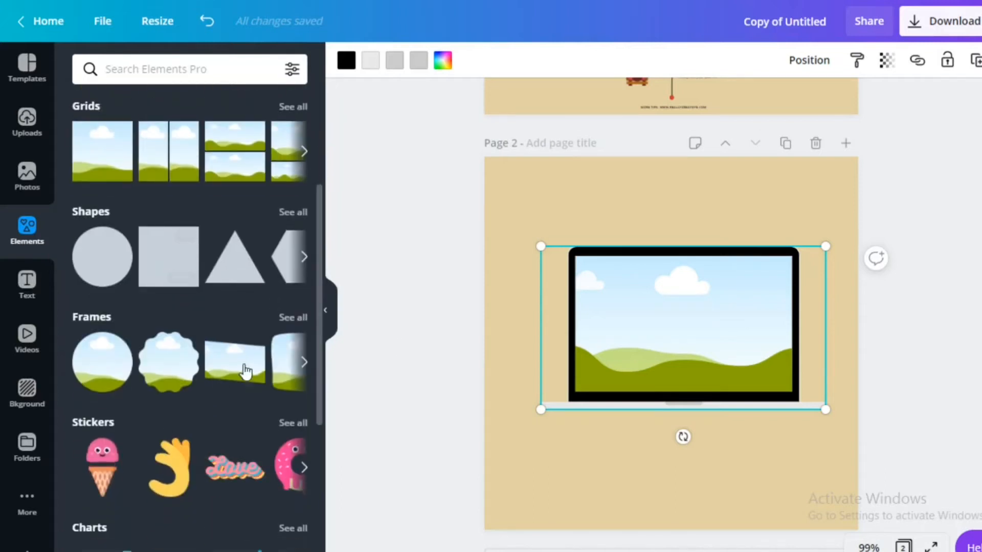
{"action": "left_click", "coordinate": [28, 335]}
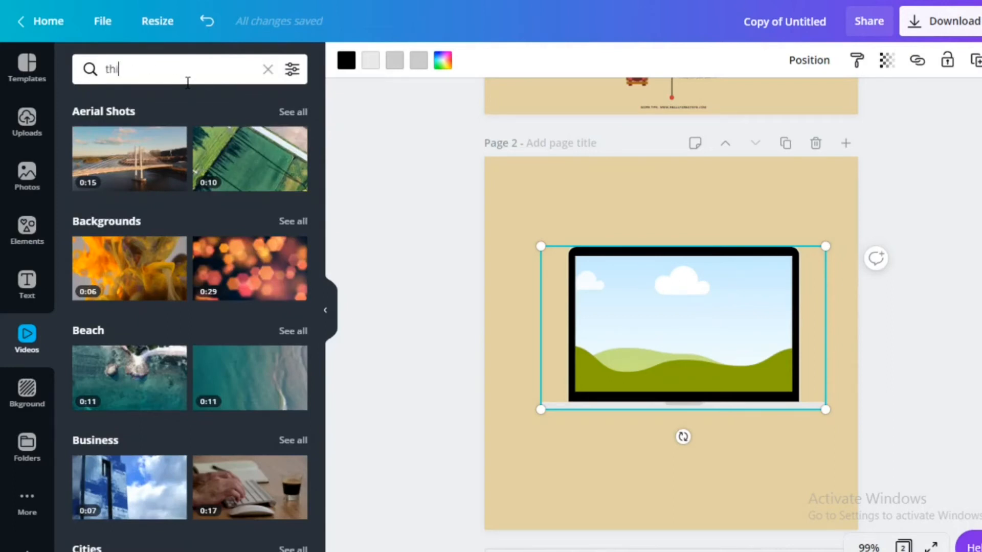
{"action": "key", "text": "Return"}
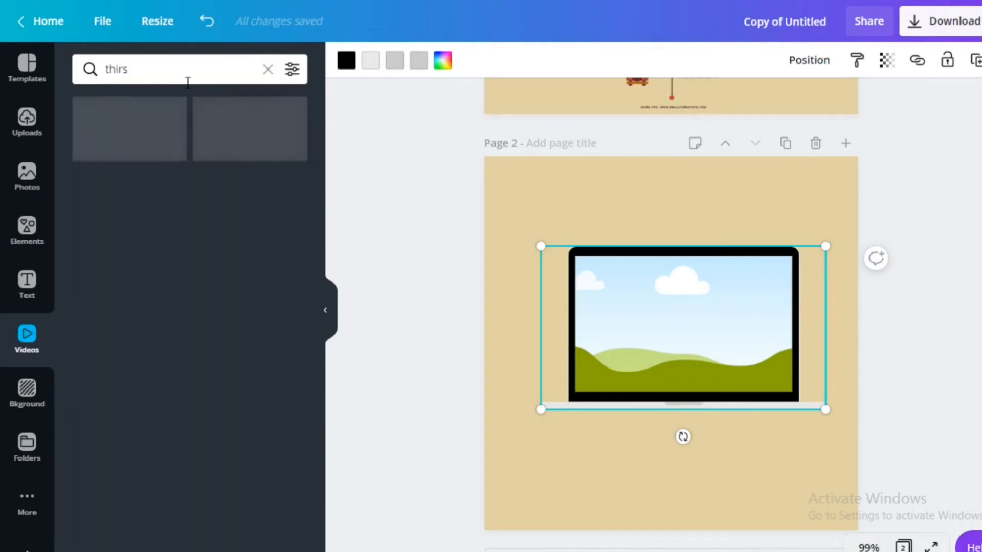
{"action": "key", "text": "BackSpace"}
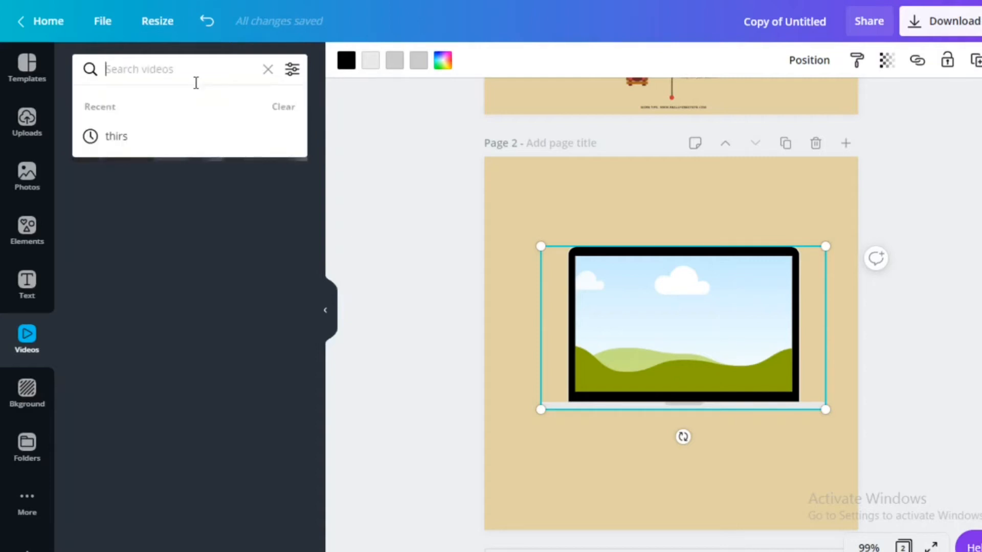
{"action": "type", "text": "t-shirt"}
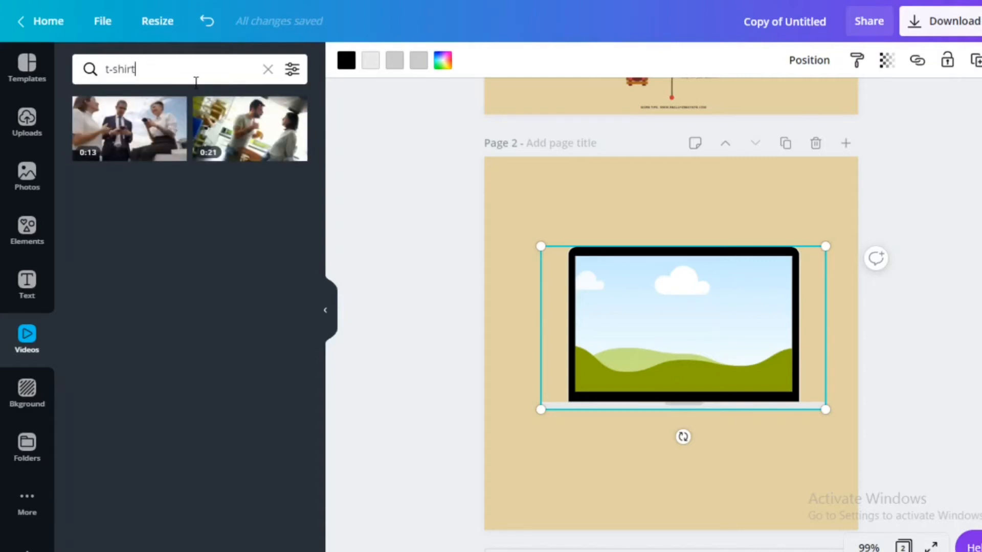
{"action": "key", "text": "Return"}
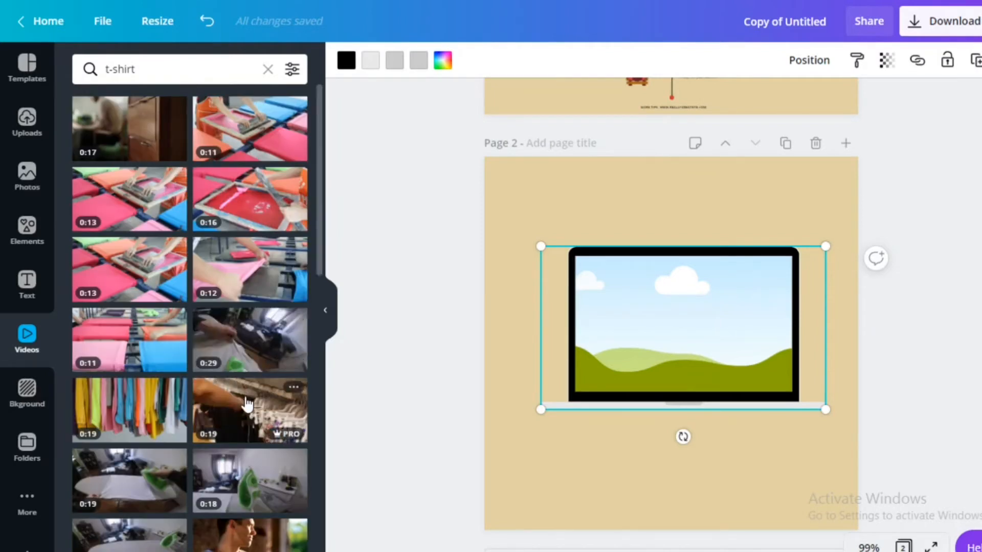
{"action": "left_click_drag", "start_coordinate": [296, 400], "coordinate": [616, 320]}
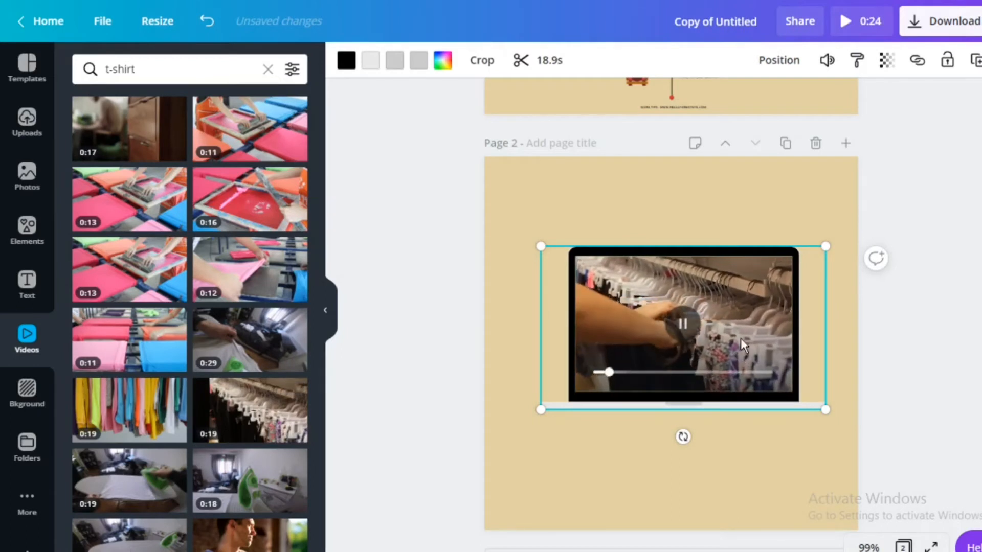
- Reposition the laptop frame with its video in the upper middle of page 2
{"action": "left_click_drag", "start_coordinate": [748, 241], "coordinate": [681, 174]}
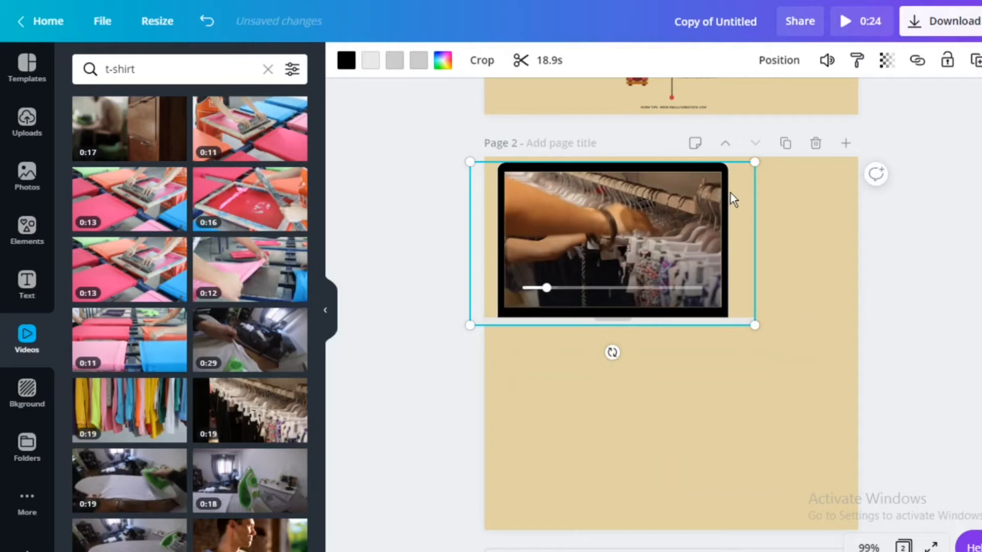
{"action": "left_click", "coordinate": [654, 390]}
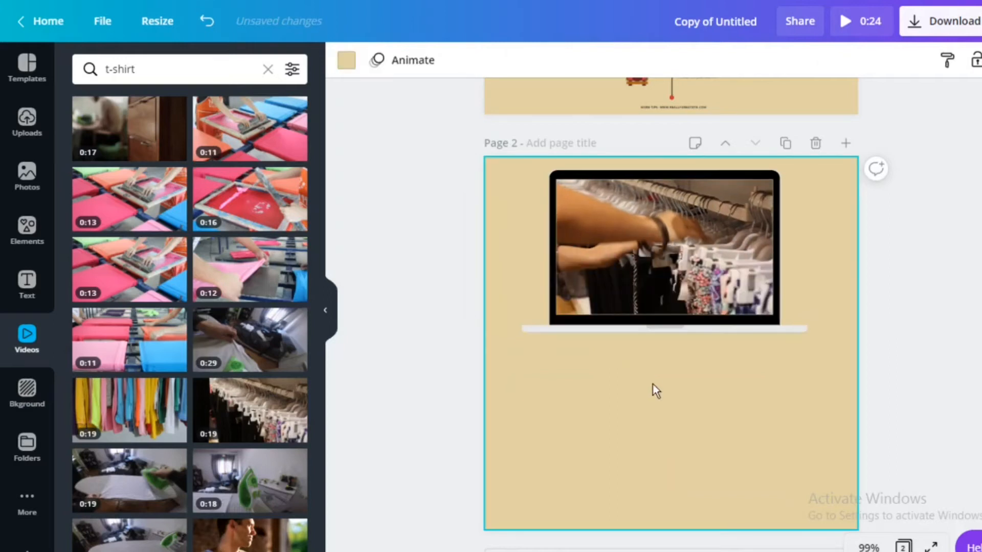
{"action": "left_click", "coordinate": [653, 223]}
{"action": "left_click_drag", "start_coordinate": [653, 222], "coordinate": [651, 222]}
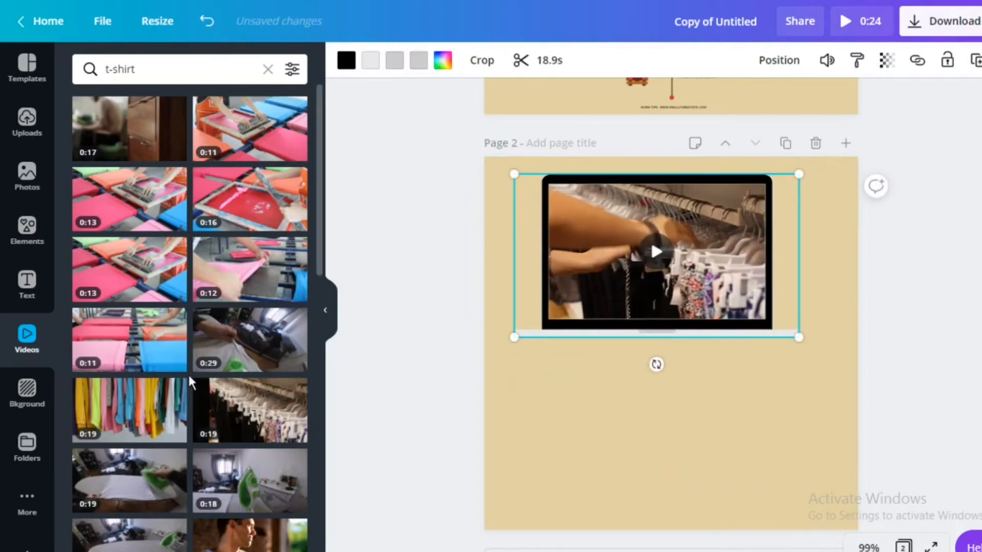
- Try the red, beige and light grey document colours as the background of page 2
{"action": "left_click", "coordinate": [28, 394]}
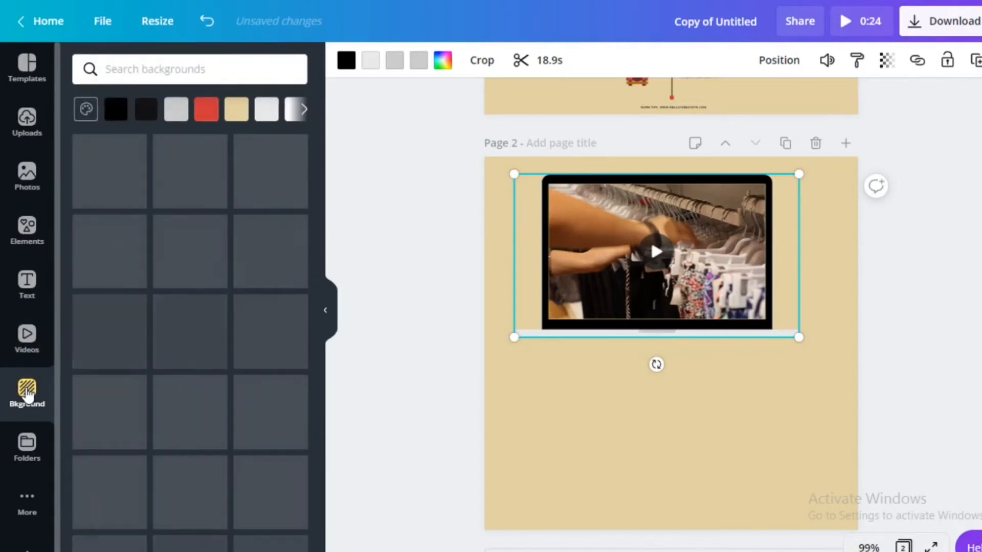
{"action": "left_click", "coordinate": [639, 423]}
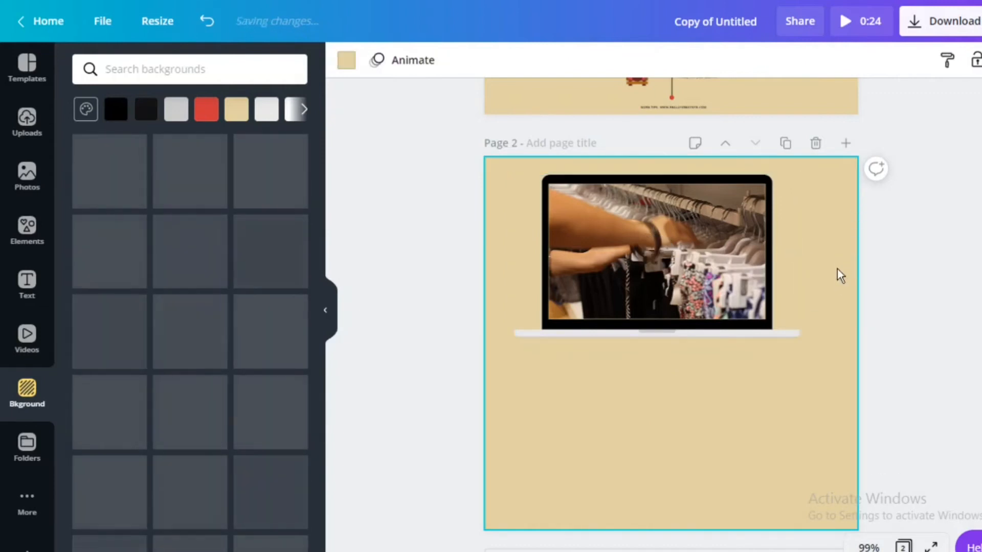
{"action": "left_click", "coordinate": [210, 108]}
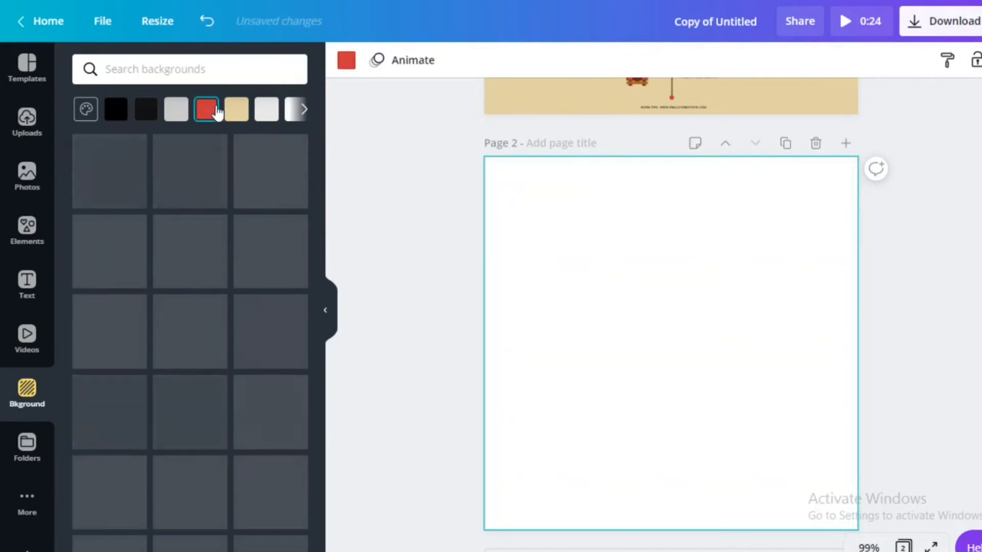
{"action": "left_click", "coordinate": [237, 111]}
{"action": "left_click", "coordinate": [266, 112]}
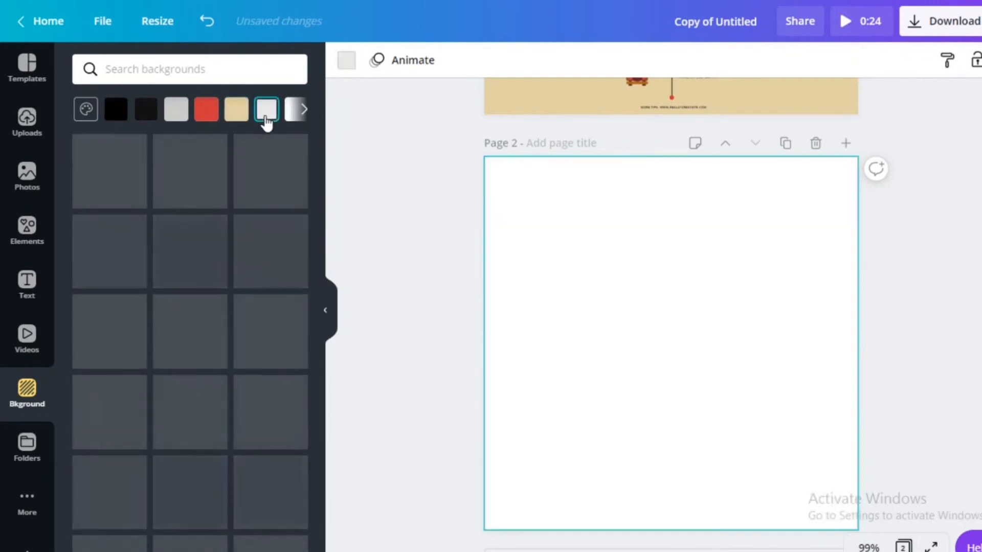
- Try grey and purple default colours on page 2's background, and finish with the beige document colour
{"action": "left_click", "coordinate": [346, 60]}
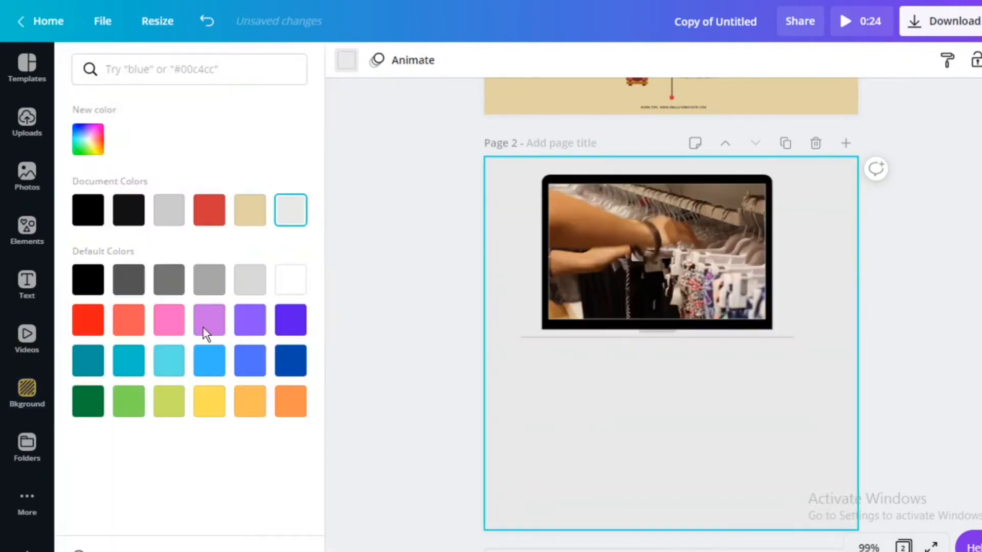
{"action": "left_click", "coordinate": [266, 286]}
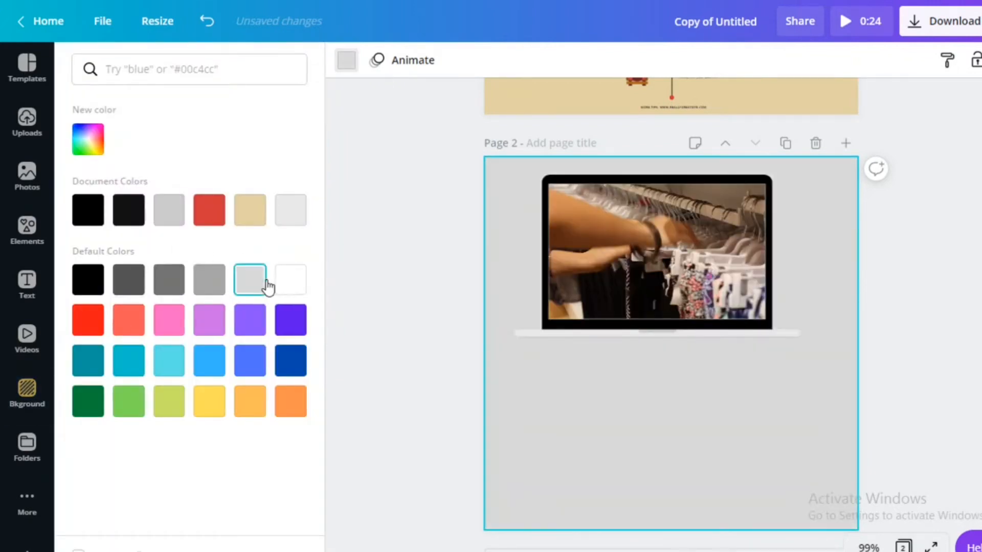
{"action": "left_click", "coordinate": [278, 330]}
{"action": "left_click", "coordinate": [252, 332]}
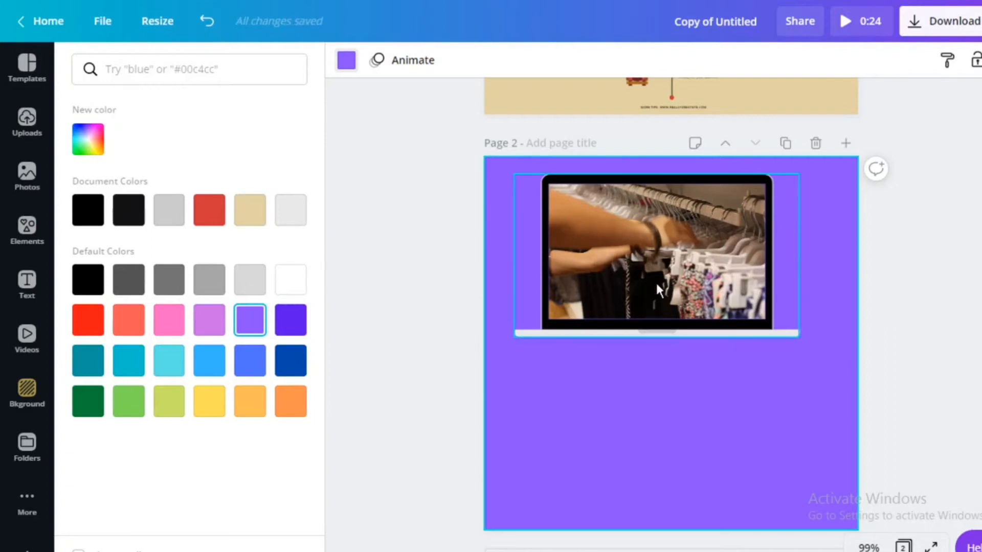
{"action": "left_click", "coordinate": [250, 217]}
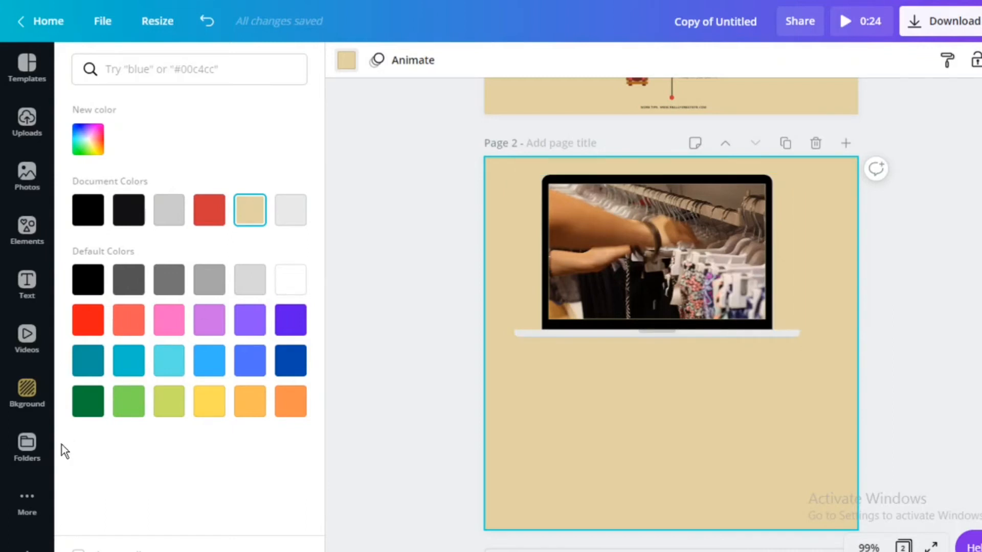
{"action": "left_click", "coordinate": [27, 449]}
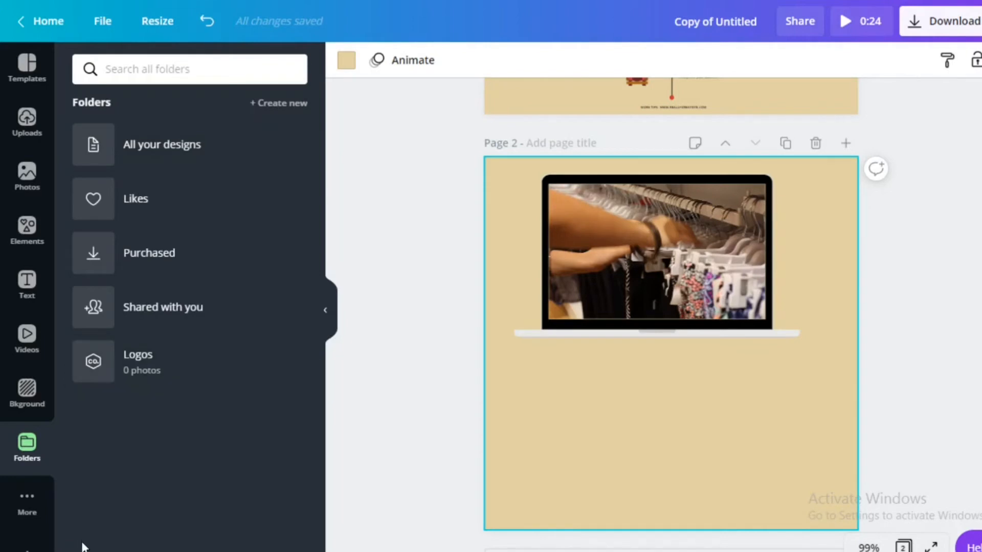
{"action": "left_click", "coordinate": [28, 512]}
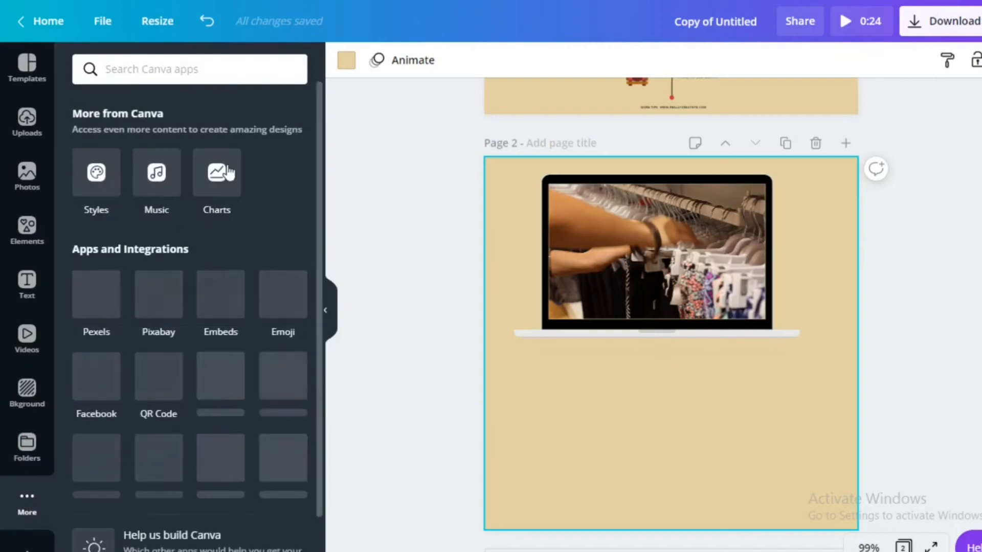
{"action": "scroll", "coordinate": [227, 173], "scroll_direction": "down", "scroll_amount": 2}
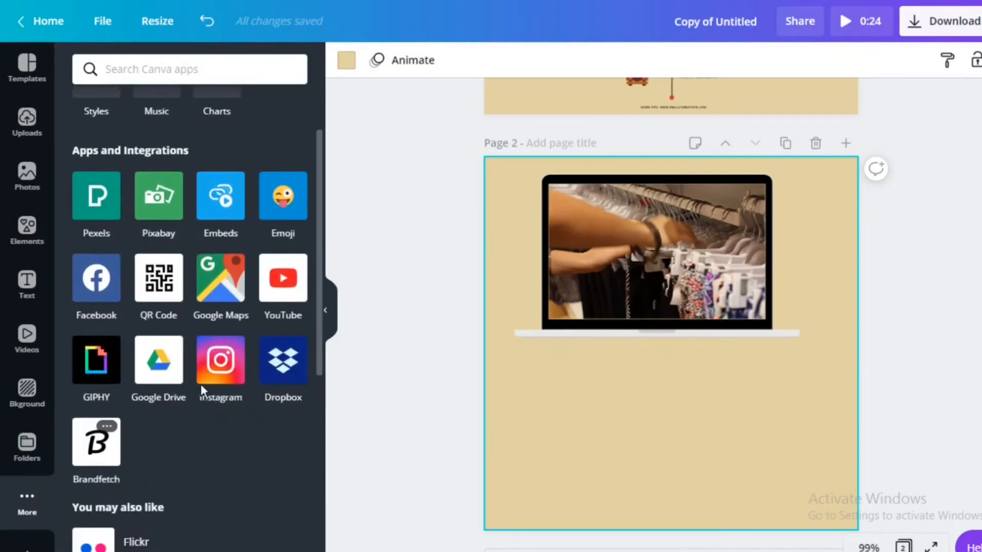
- Apply the Dorbeach Highschool logo template to page 2
{"action": "left_click", "coordinate": [24, 62]}
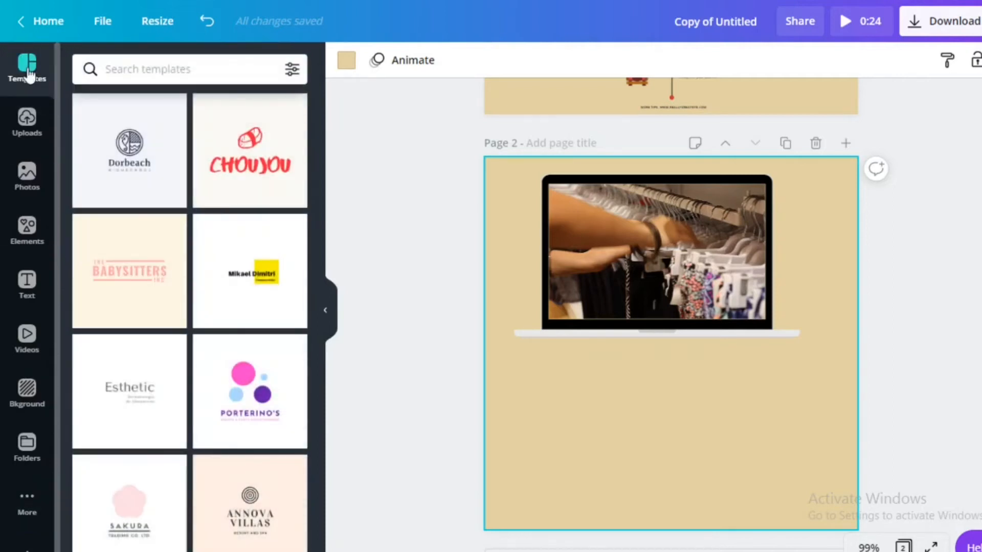
{"action": "left_click", "coordinate": [142, 182]}
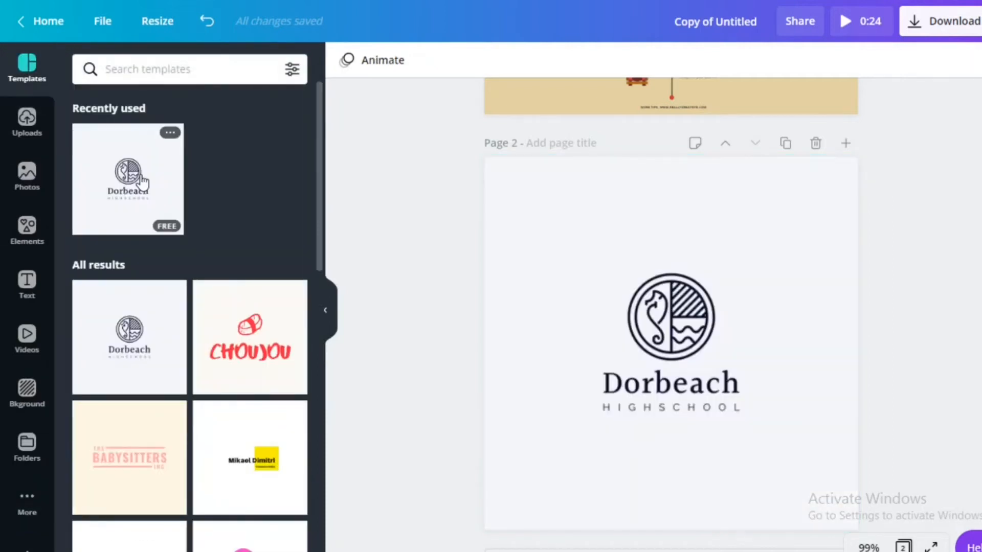
- Look through the uploads, photos and elements libraries, down to the charts and gradients
{"action": "left_click", "coordinate": [27, 121]}
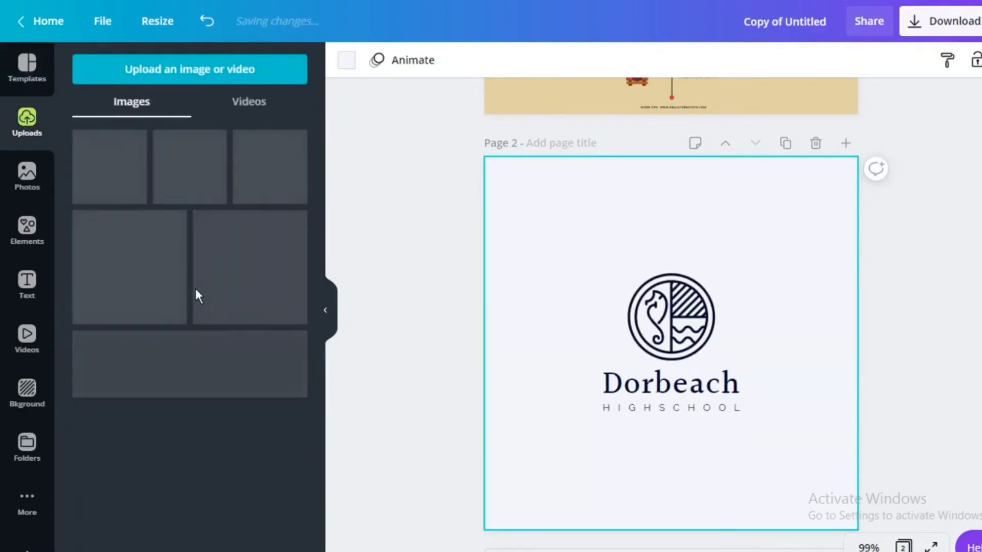
{"action": "left_click", "coordinate": [28, 175]}
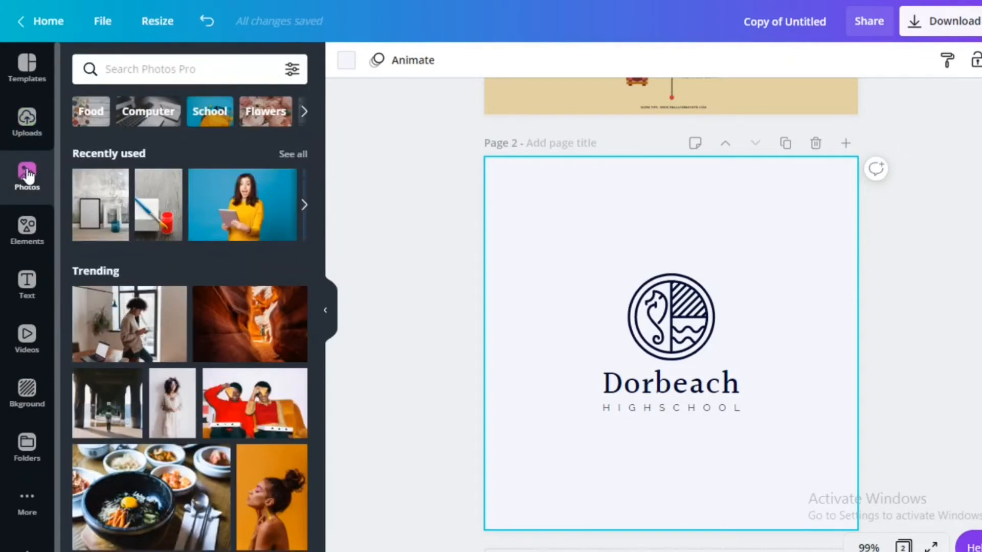
{"action": "left_click", "coordinate": [25, 241]}
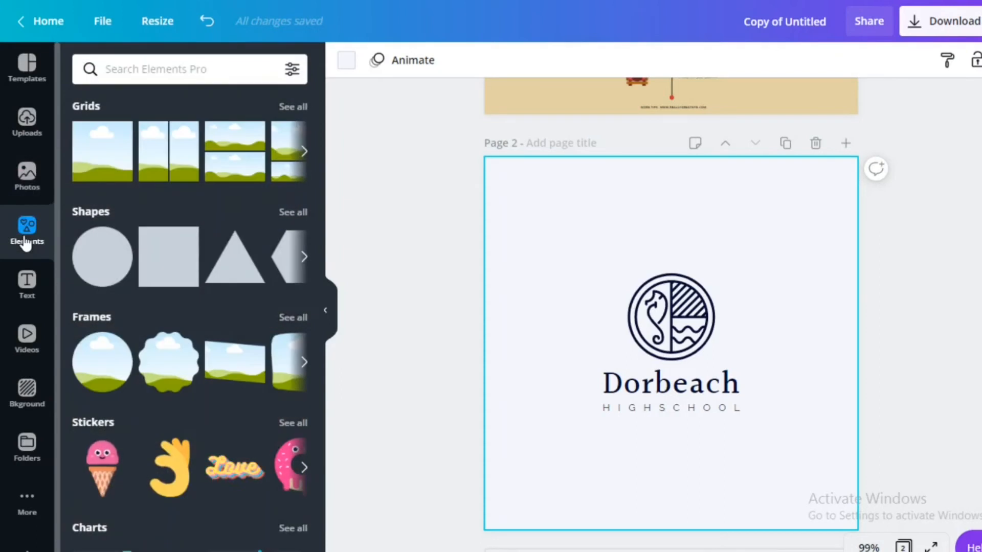
{"action": "scroll", "coordinate": [162, 224], "scroll_direction": "down", "scroll_amount": 4}
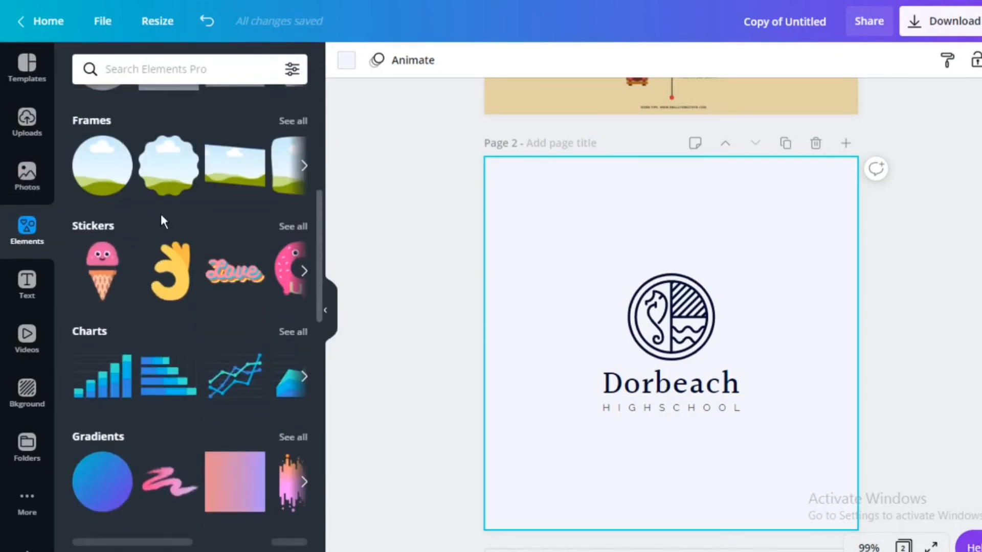
- Try the yellow triple SALE text combination over the Dorbeach logo on page 2, and delete it again
{"action": "left_click", "coordinate": [22, 291]}
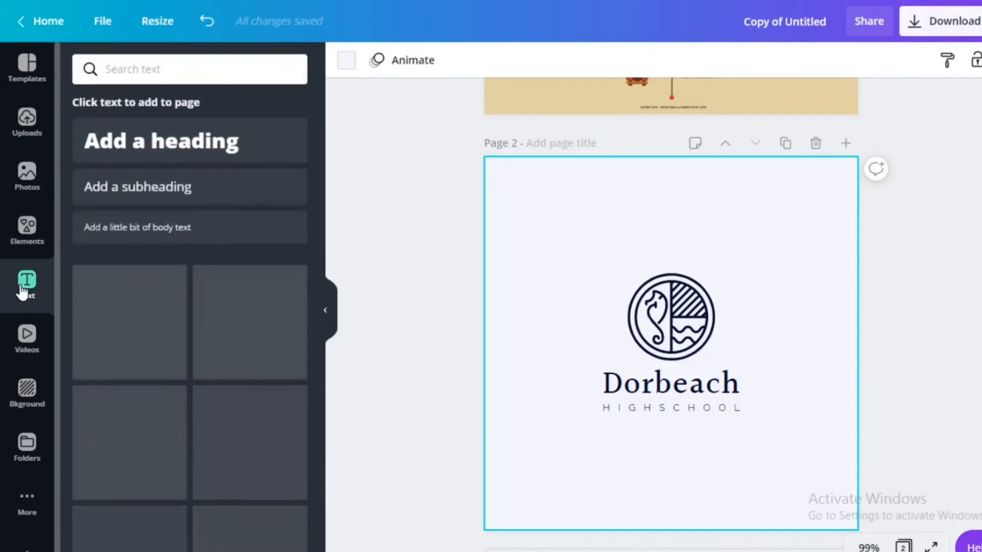
{"action": "scroll", "coordinate": [154, 340], "scroll_direction": "down", "scroll_amount": 3}
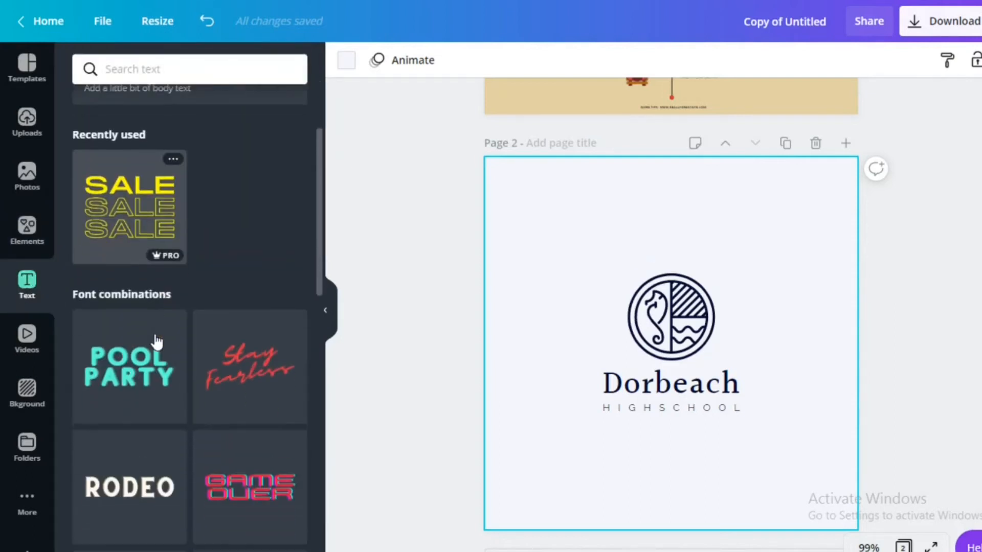
{"action": "left_click_drag", "start_coordinate": [131, 233], "coordinate": [572, 219]}
{"action": "left_click", "coordinate": [167, 213]}
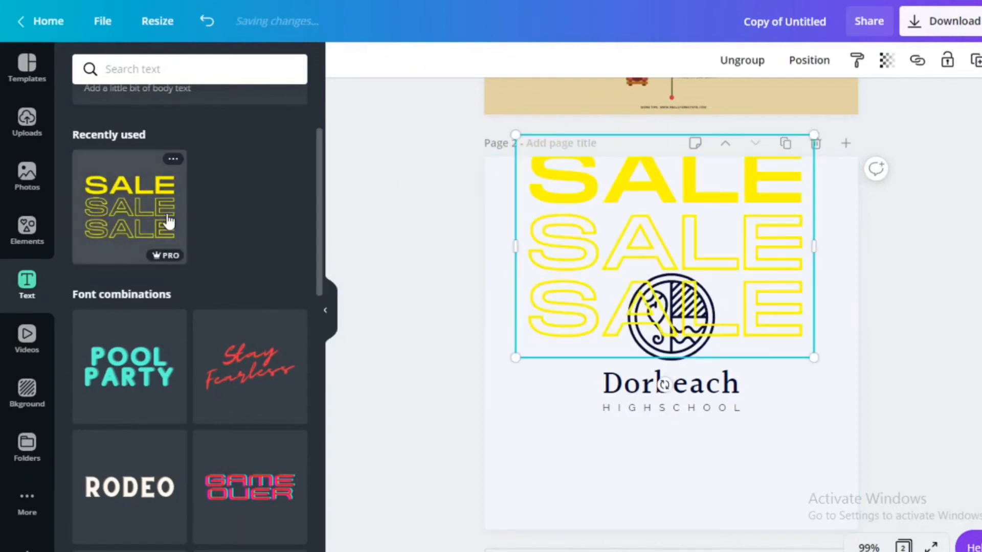
{"action": "left_click", "coordinate": [510, 290]}
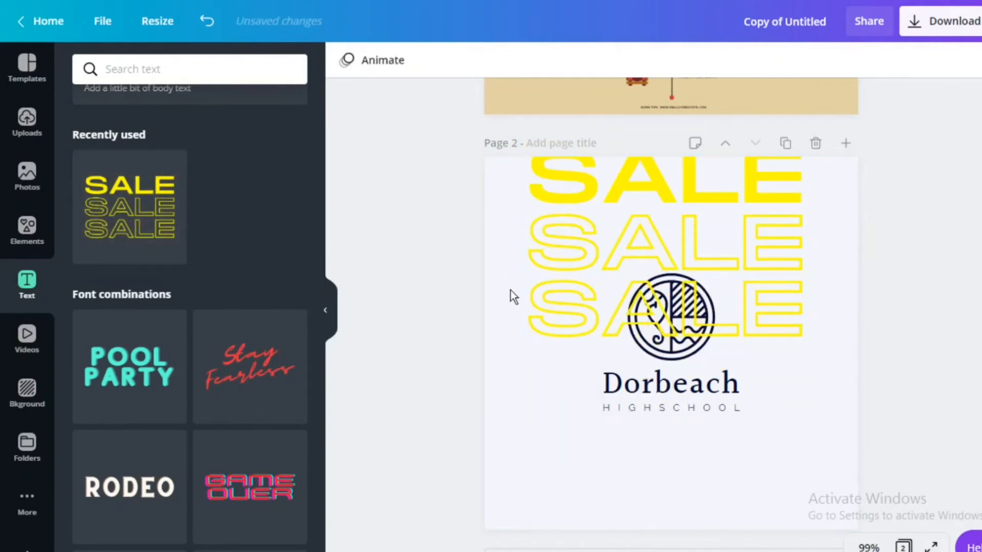
{"action": "left_click", "coordinate": [621, 253]}
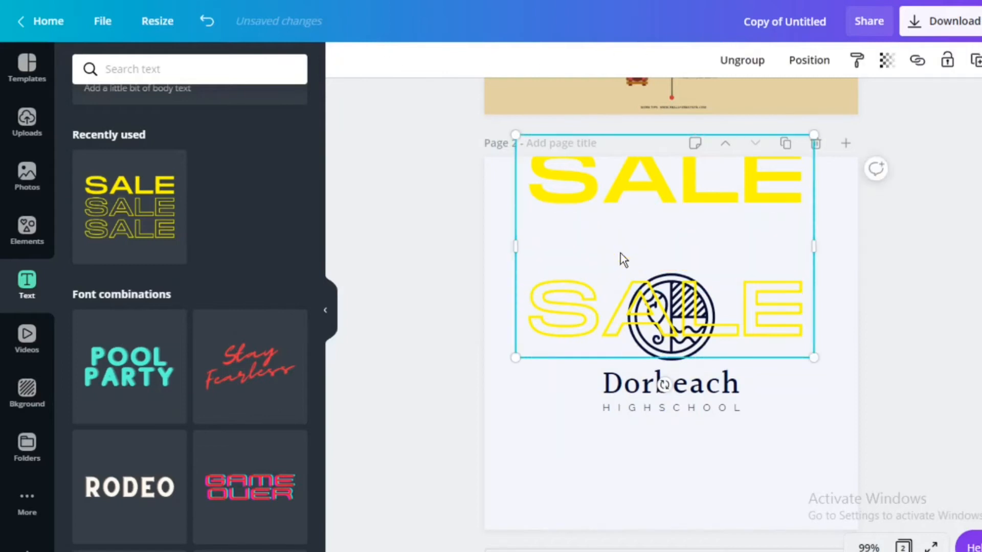
{"action": "key", "text": "Delete"}
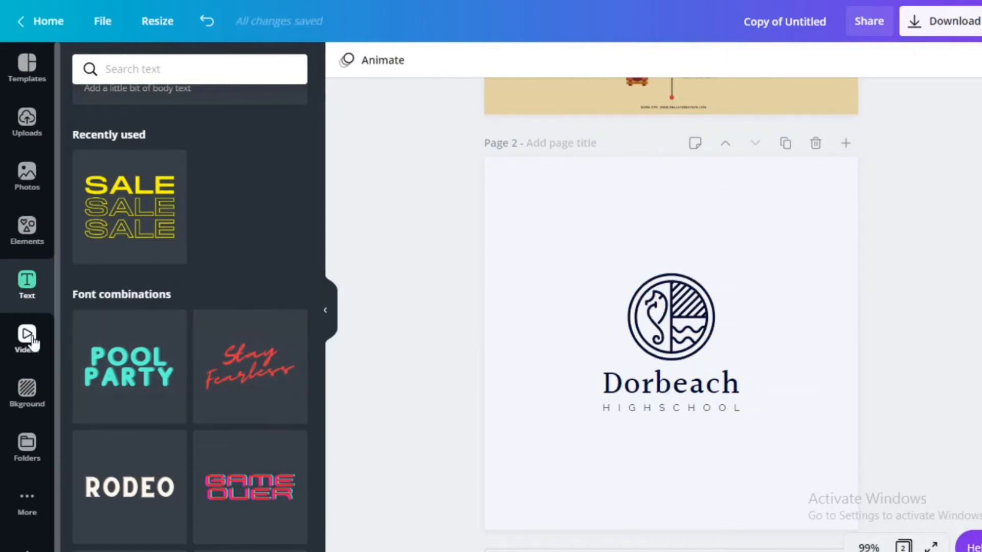
- Look over the videos, backgrounds and folders libraries
{"action": "left_click", "coordinate": [30, 338]}
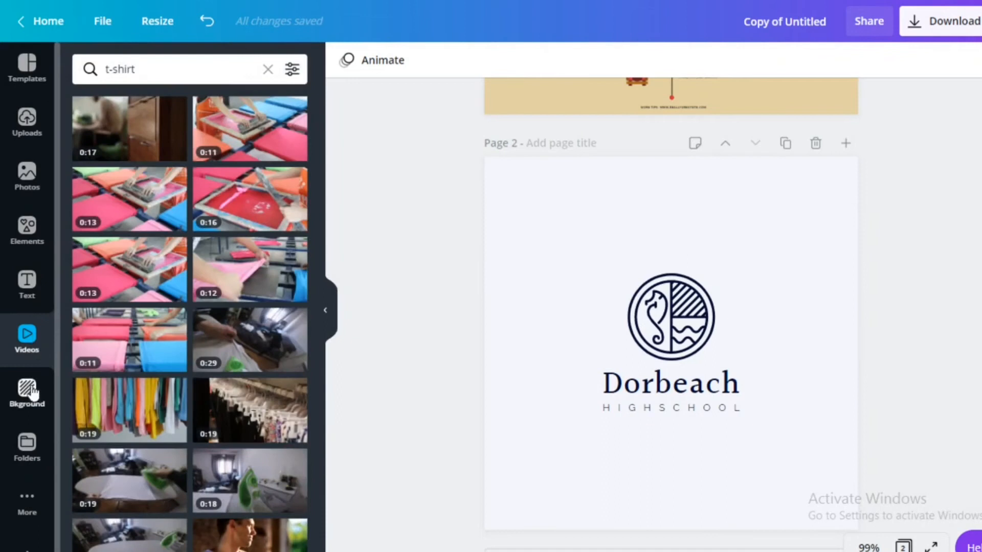
{"action": "left_click", "coordinate": [31, 404]}
{"action": "left_click", "coordinate": [35, 442]}
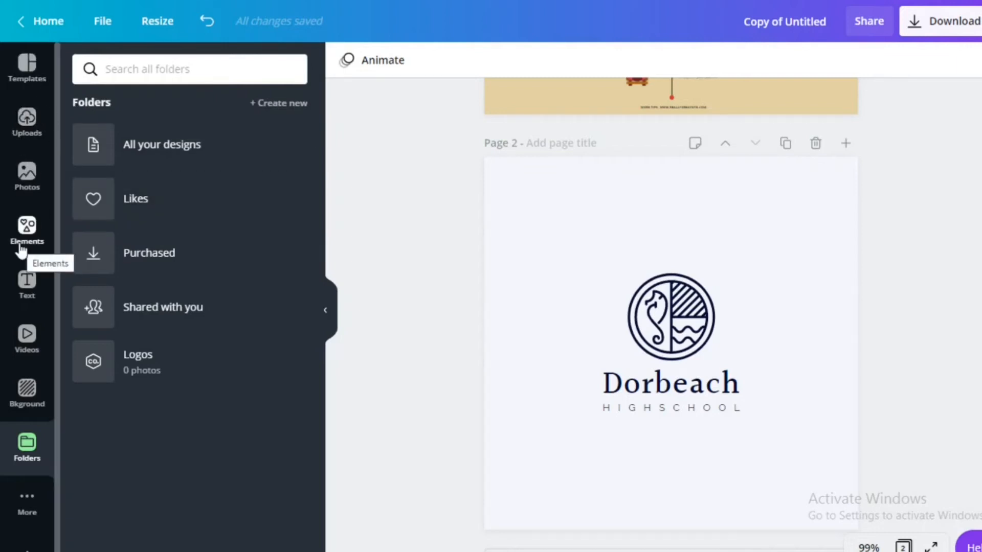
- Search the templates for "flyer"
{"action": "left_click", "coordinate": [39, 86]}
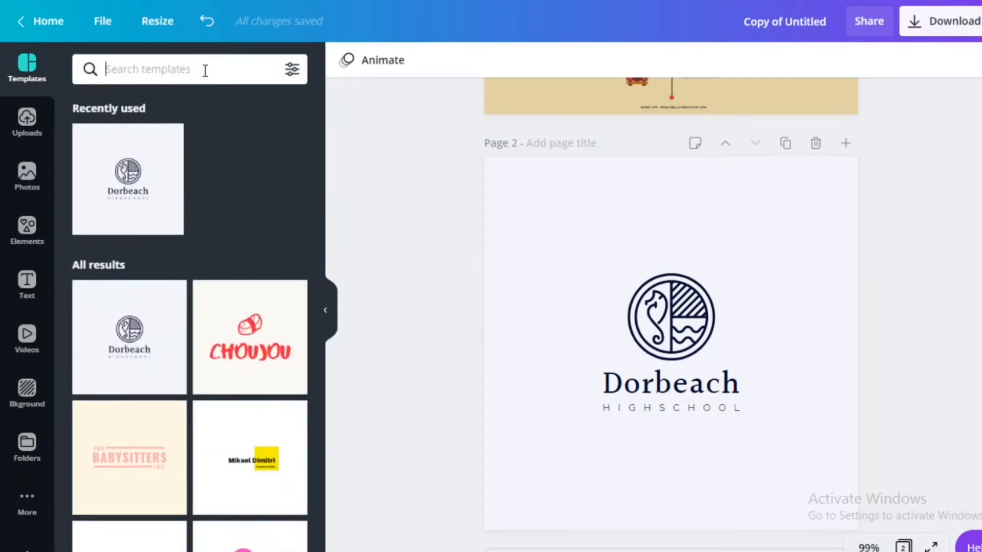
{"action": "type", "text": "flyer"}
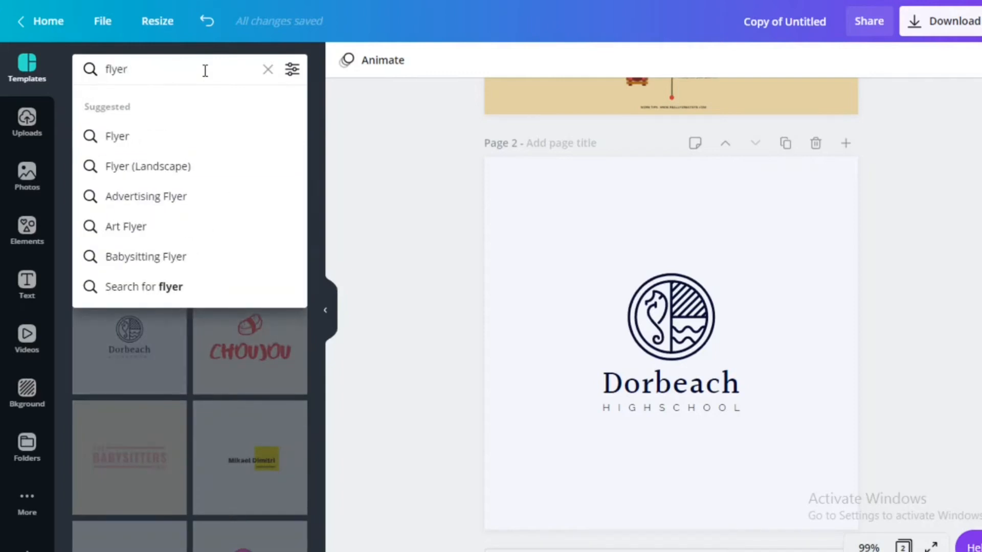
{"action": "key", "text": "Return"}
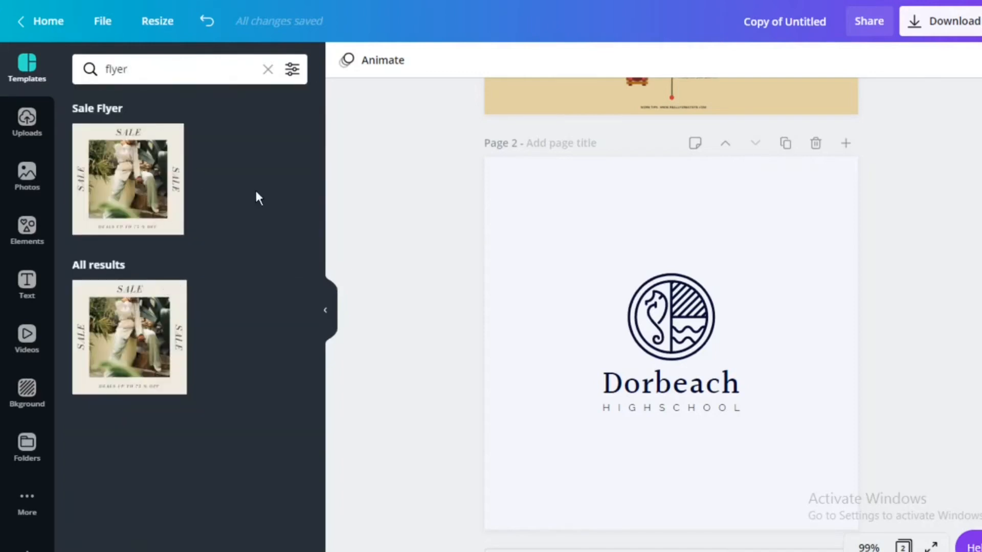
- Search the templates for "facebook" and apply the Happy Rakhi template to page 2
{"action": "left_click", "coordinate": [174, 77]}
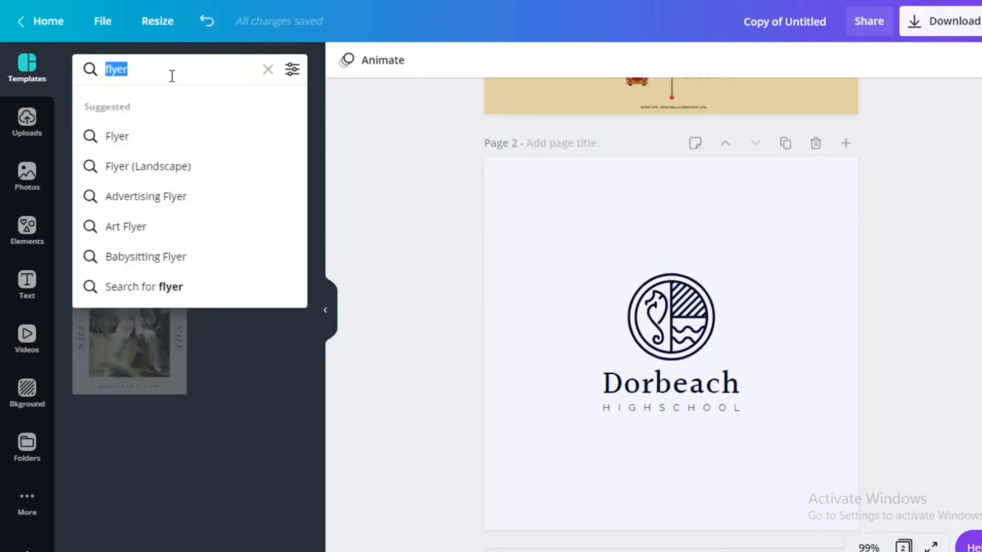
{"action": "key", "text": "BackSpace"}
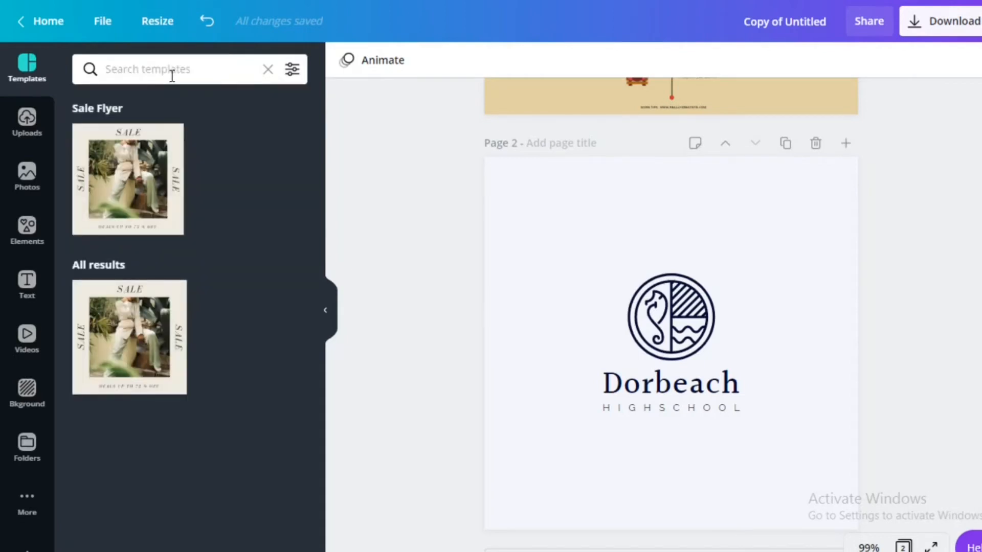
{"action": "type", "text": "faceb"}
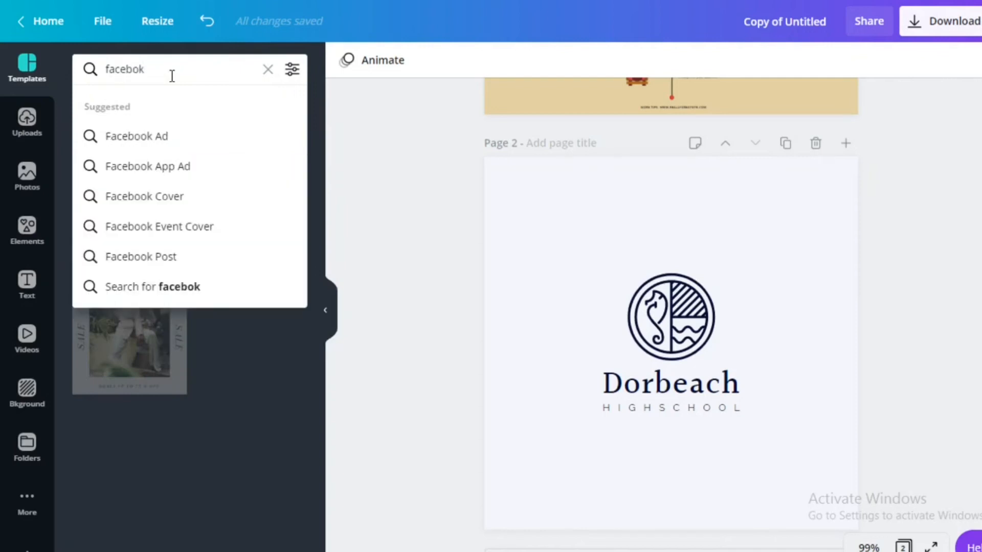
{"action": "type", "text": "ook"}
{"action": "key", "text": "Return"}
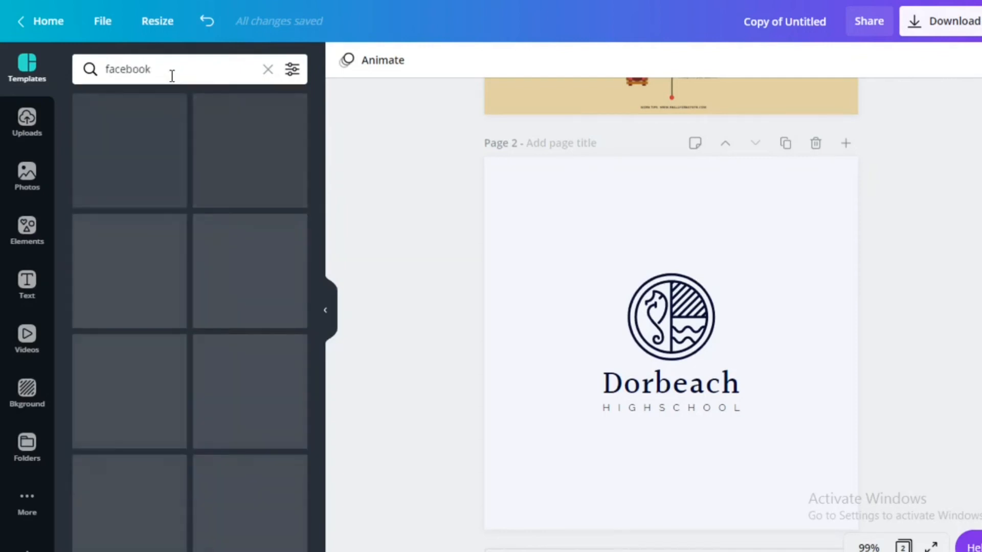
{"action": "scroll", "coordinate": [219, 250], "scroll_direction": "down", "scroll_amount": 2}
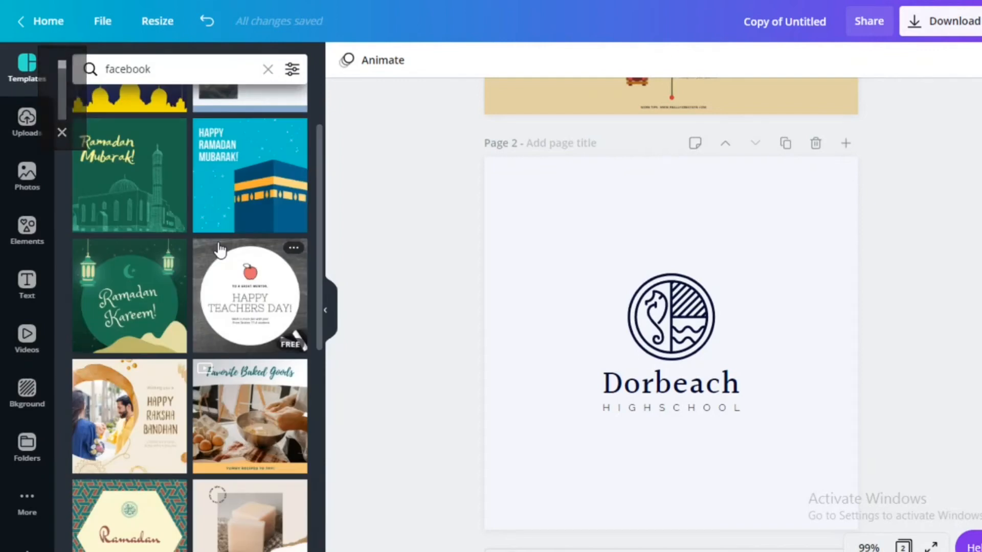
{"action": "scroll", "coordinate": [220, 251], "scroll_direction": "down", "scroll_amount": 5}
{"action": "scroll", "coordinate": [220, 250], "scroll_direction": "down", "scroll_amount": 3}
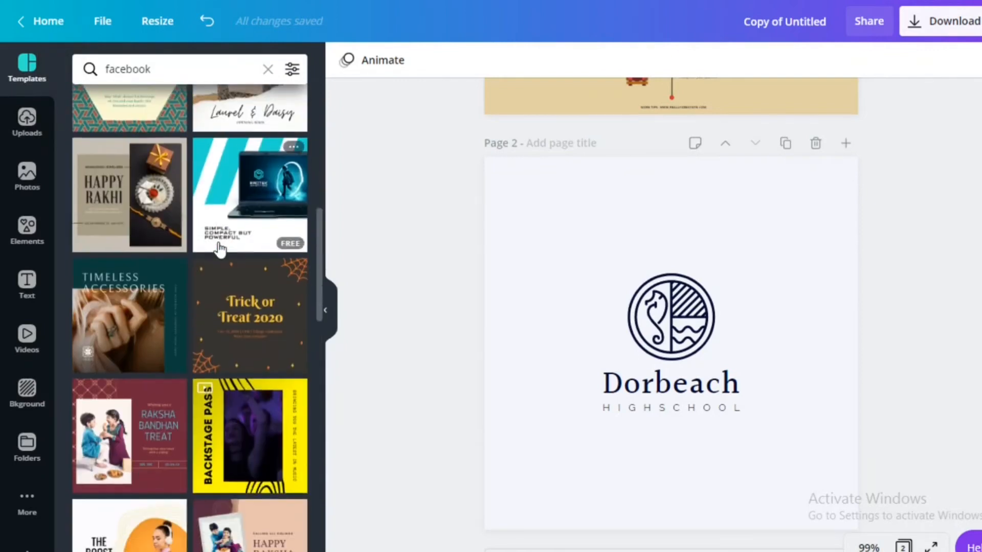
{"action": "left_click", "coordinate": [151, 215]}
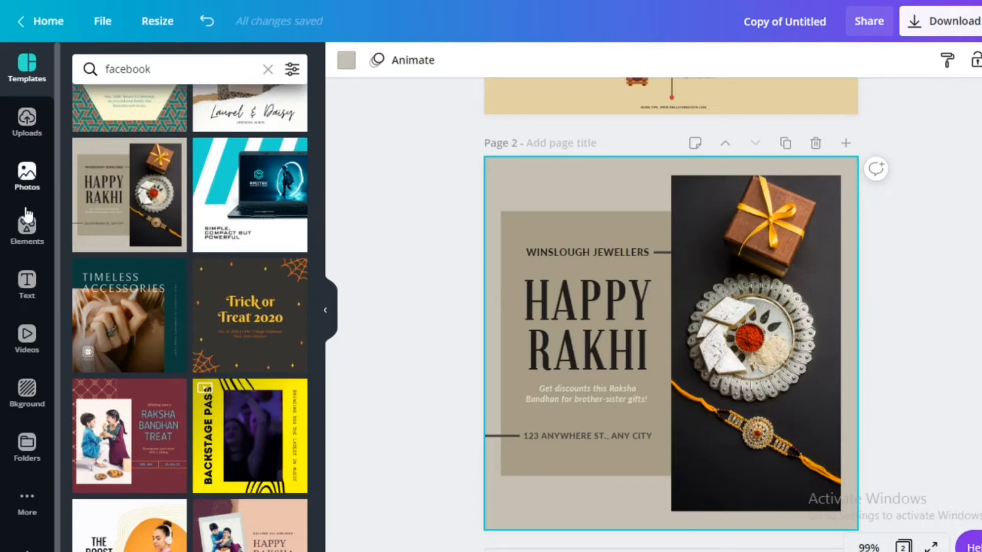
- Add the yellow triple SALE text combination to page 2, shrunk to font size 16.3 in the page's upper-left corner
{"action": "left_click", "coordinate": [27, 284]}
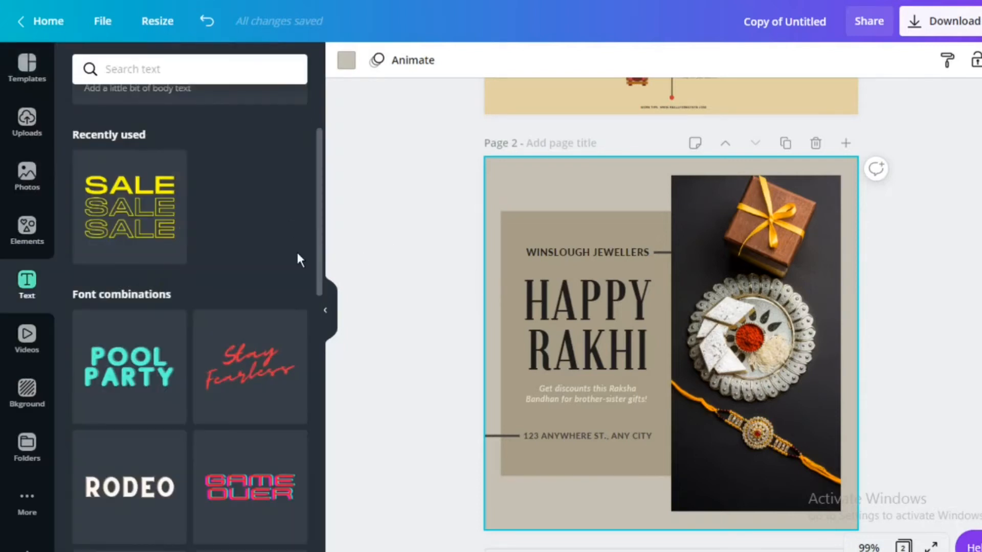
{"action": "left_click", "coordinate": [130, 215]}
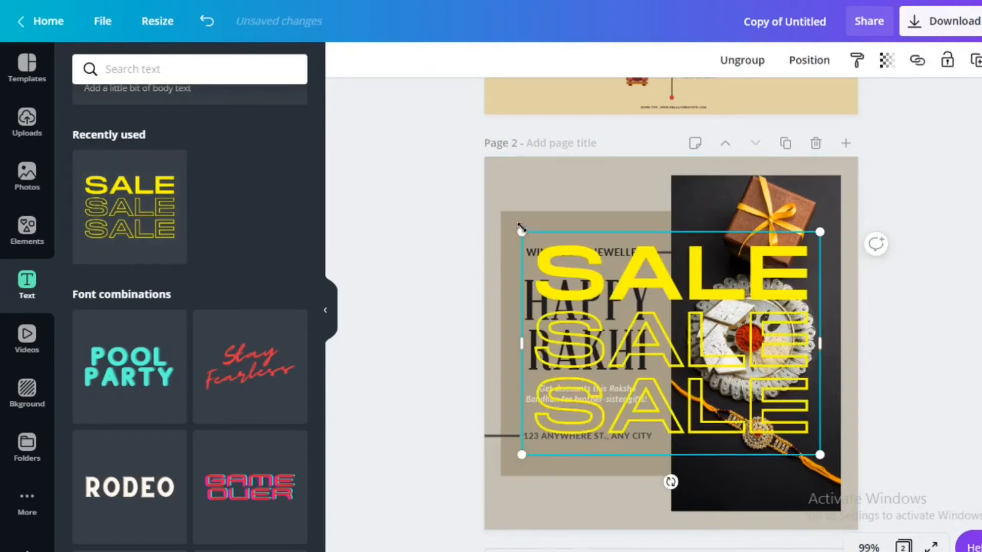
{"action": "left_click_drag", "start_coordinate": [522, 231], "coordinate": [689, 356]}
{"action": "left_click_drag", "start_coordinate": [751, 386], "coordinate": [547, 187]}
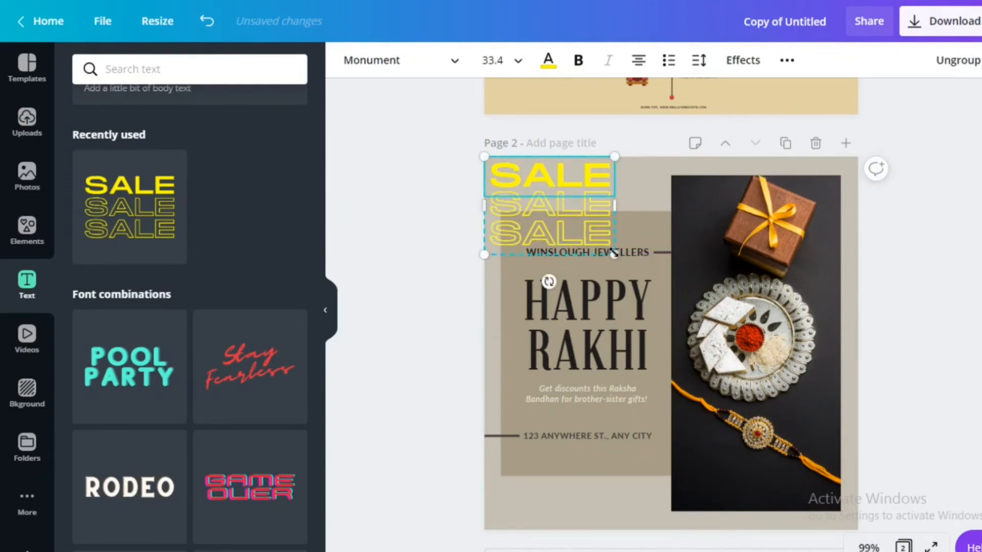
{"action": "left_click_drag", "start_coordinate": [575, 227], "coordinate": [548, 204]}
- Recolour all three SALE lines with the red document colour
{"action": "left_click", "coordinate": [550, 63]}
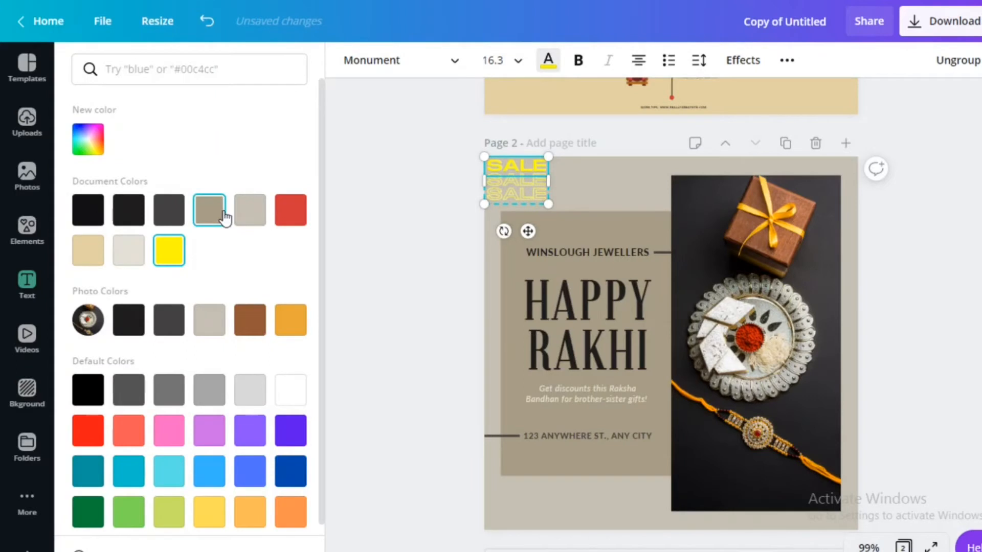
{"action": "left_click", "coordinate": [299, 211]}
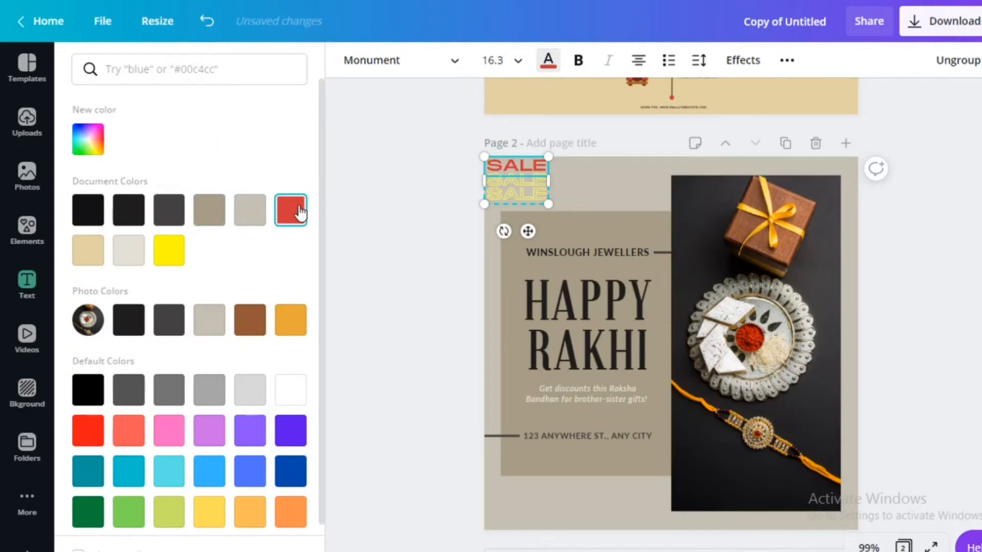
{"action": "left_click", "coordinate": [505, 181]}
{"action": "left_click", "coordinate": [299, 215]}
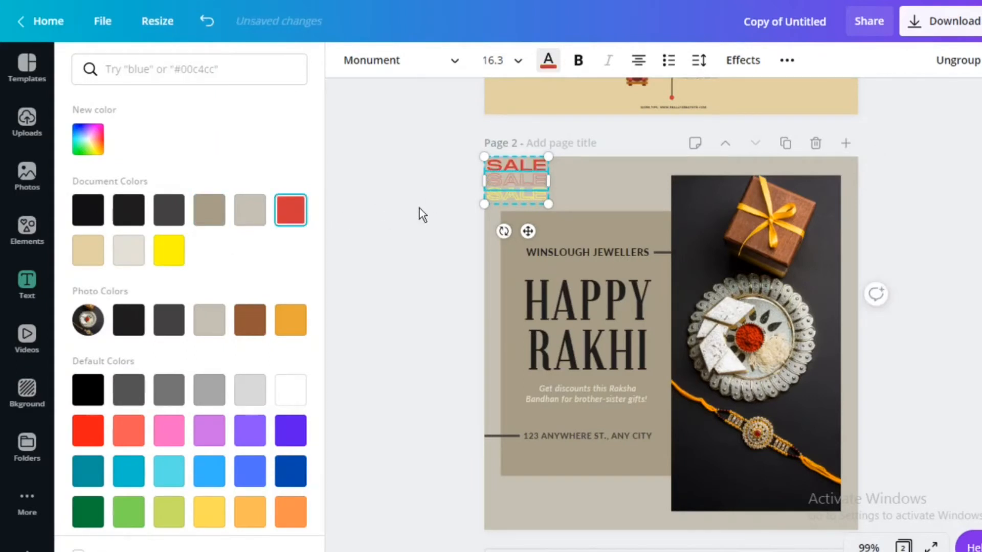
{"action": "left_click", "coordinate": [511, 198]}
{"action": "left_click", "coordinate": [287, 216]}
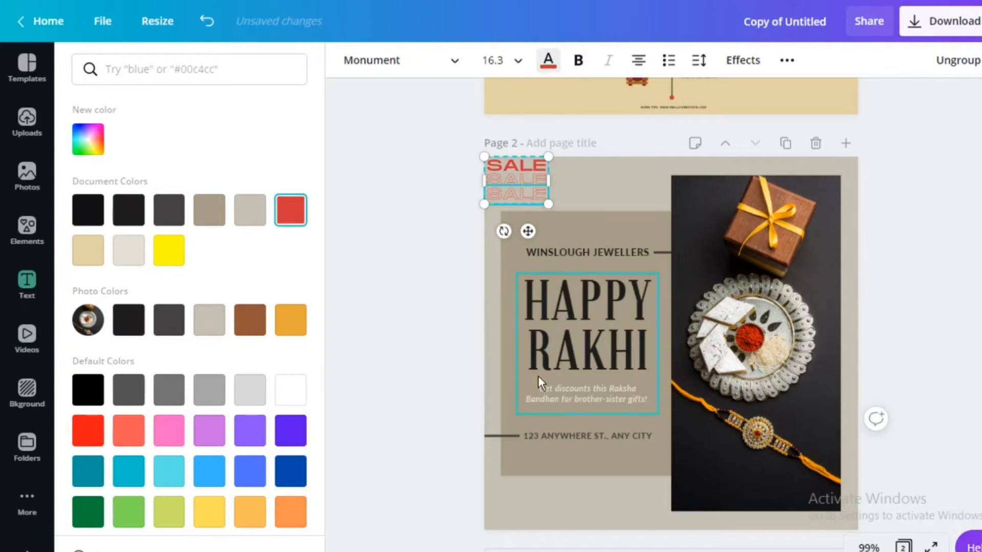
- Replace the HAPPY RAKHI heading text with "WE ARE OPEN!"
{"action": "left_click", "coordinate": [586, 329]}
{"action": "double_click", "coordinate": [586, 330]}
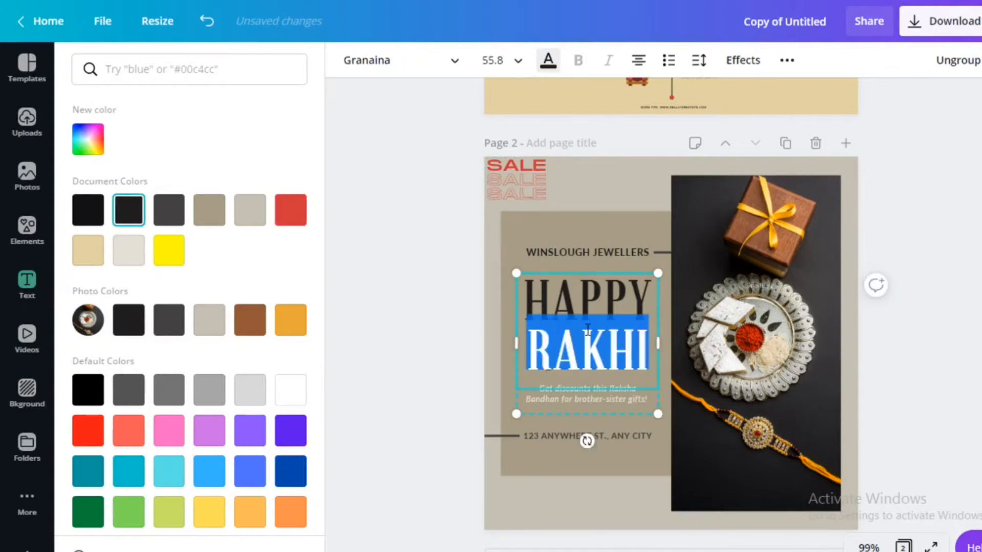
{"action": "triple_click", "coordinate": [587, 329]}
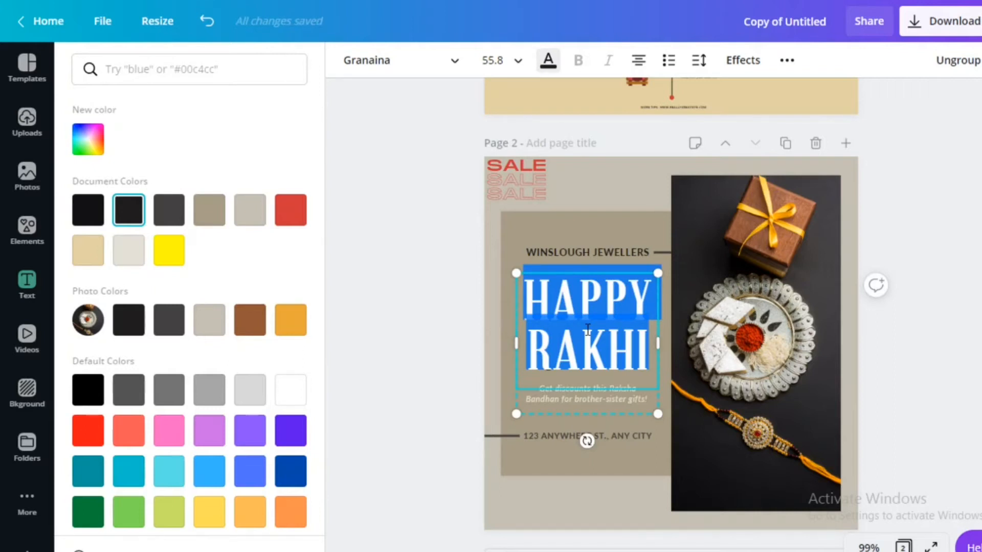
{"action": "type", "text": "WE ARE OP"}
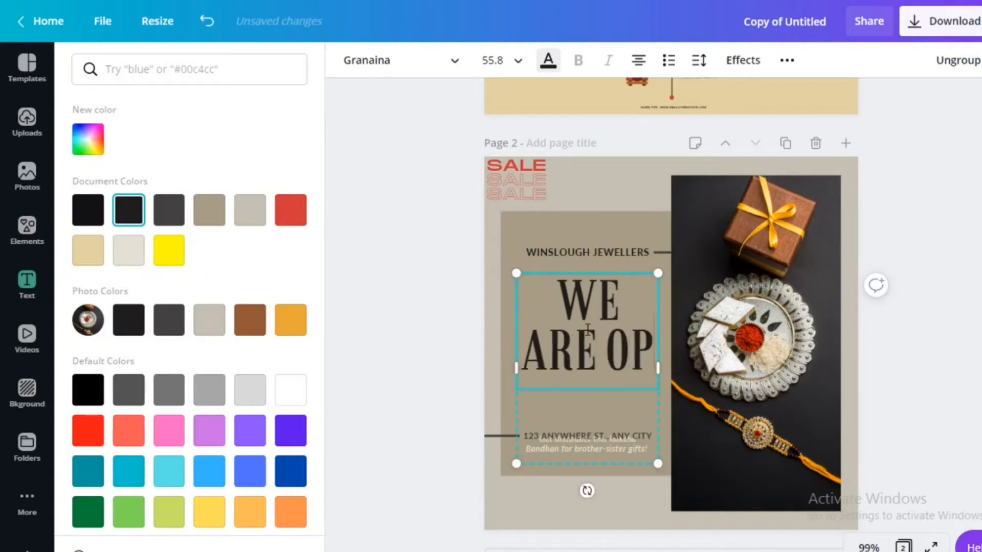
{"action": "type", "text": "EN!"}
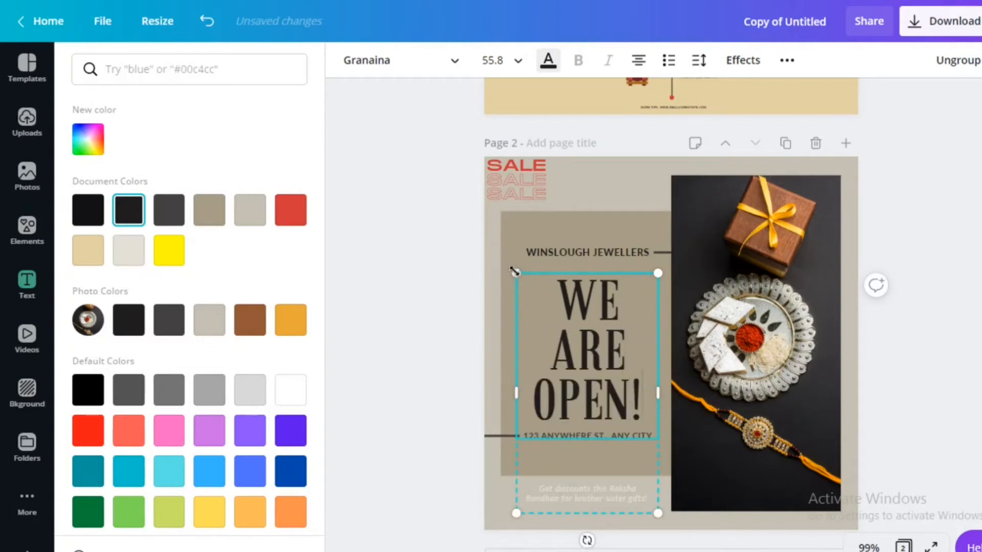
- Shrink the WE ARE OPEN! heading group from its upper-left corner to font size 45.9, and deselect it
{"action": "left_click_drag", "start_coordinate": [525, 293], "coordinate": [550, 335]}
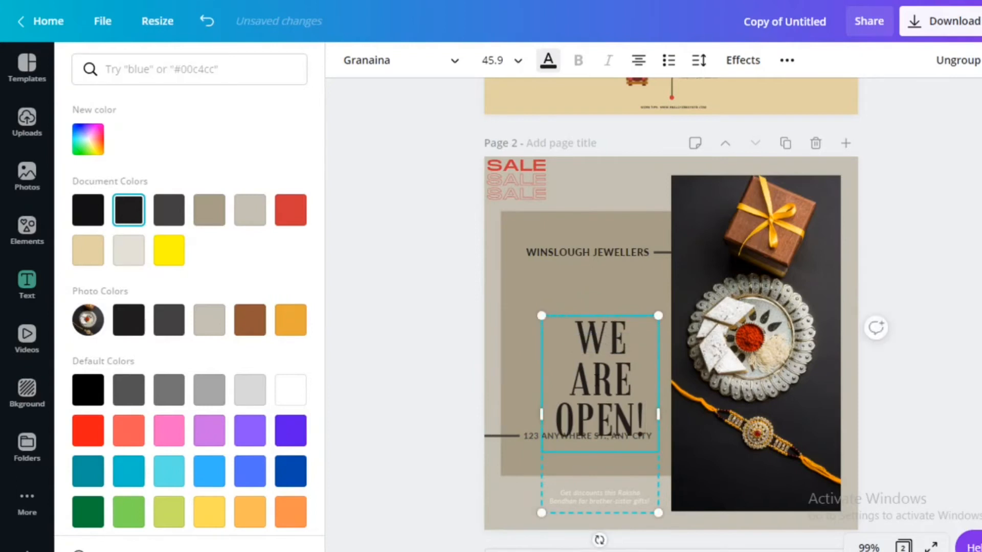
{"action": "left_click", "coordinate": [436, 305]}
{"action": "left_click", "coordinate": [437, 350]}
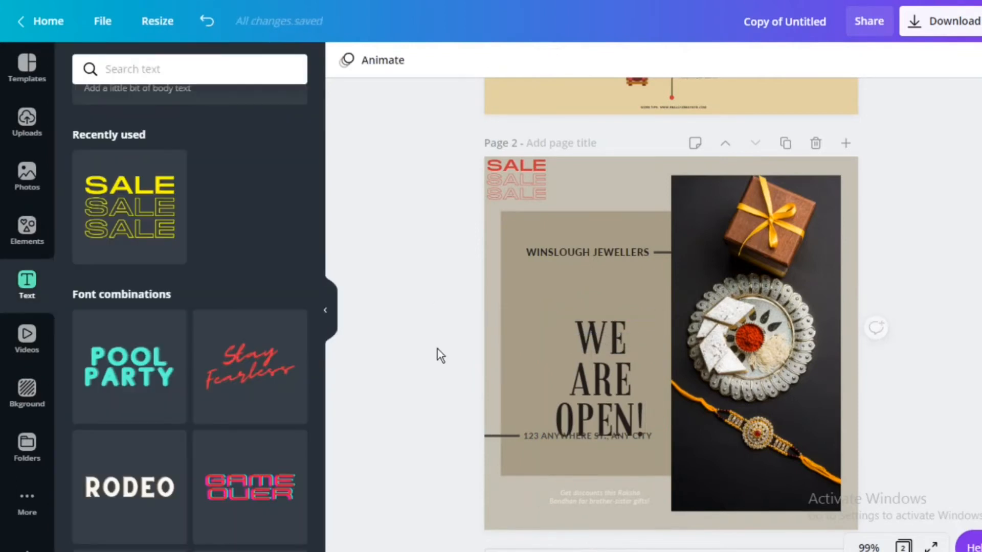
- Move the WE ARE OPEN! heading group up beneath WINSLOUGH JEWELLERS, and move the address line up directly below the heading
{"action": "left_click_drag", "start_coordinate": [583, 364], "coordinate": [568, 337]}
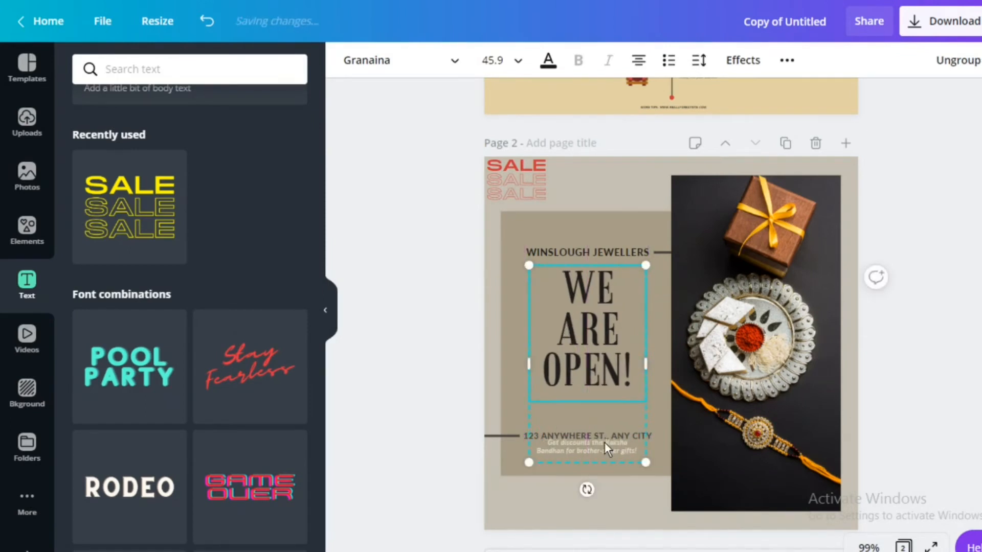
{"action": "left_click", "coordinate": [439, 443]}
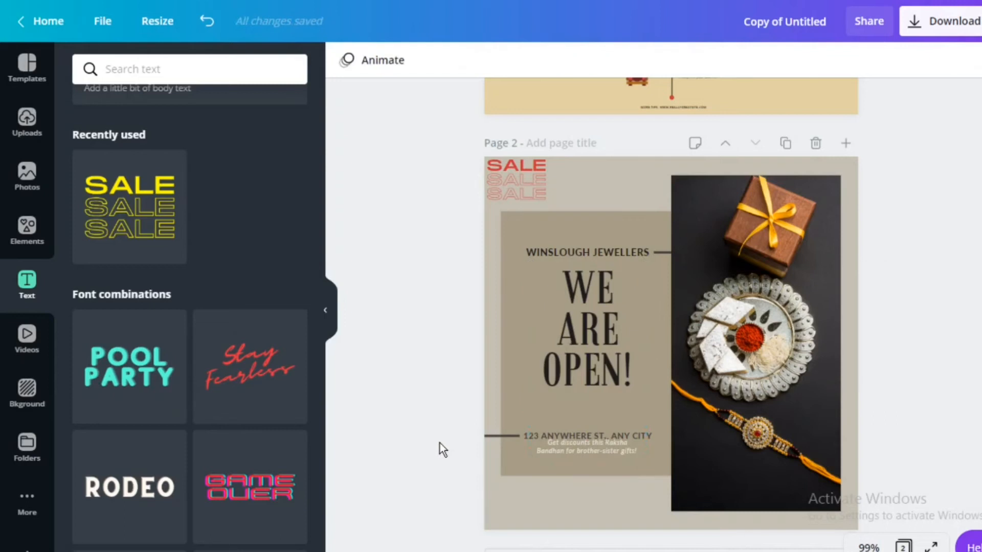
{"action": "left_click", "coordinate": [624, 436]}
{"action": "left_click_drag", "start_coordinate": [624, 435], "coordinate": [624, 407]}
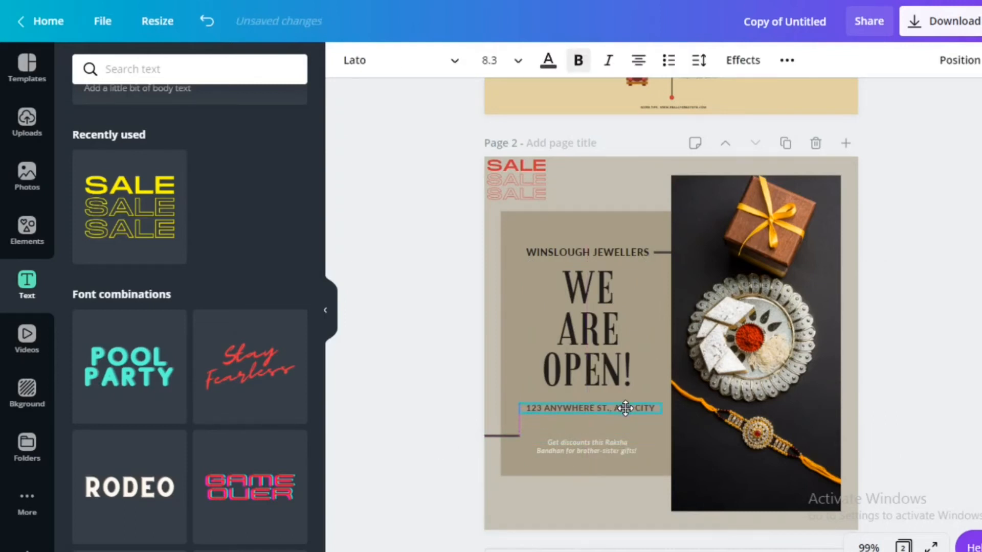
- Move the short dark line at the page's left edge up level with the address line, and deselect it
{"action": "left_click", "coordinate": [497, 436]}
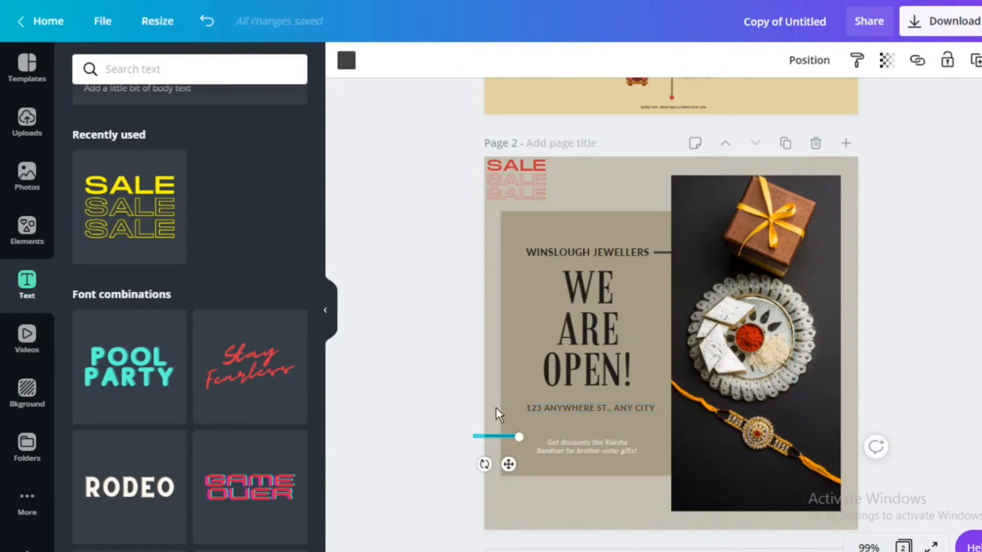
{"action": "left_click", "coordinate": [413, 430]}
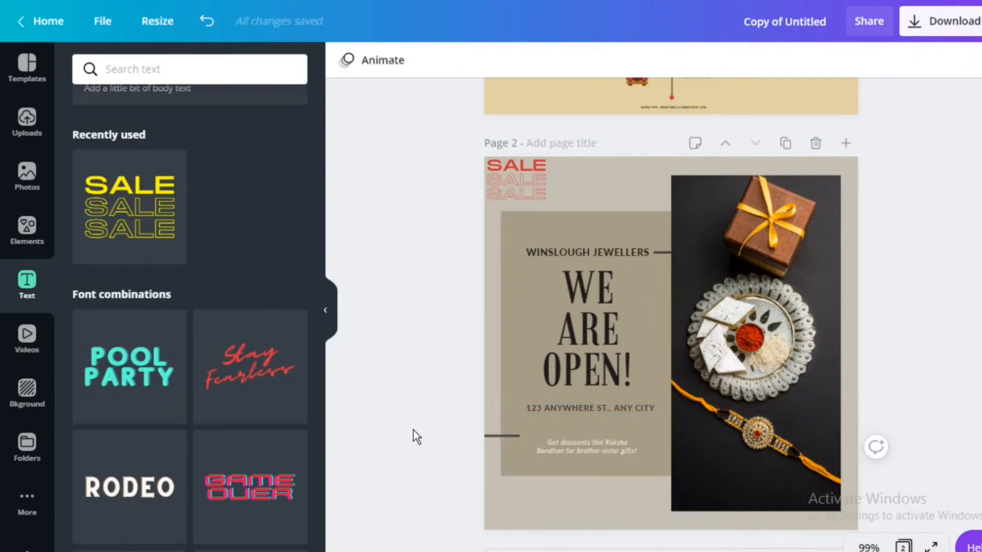
{"action": "left_click", "coordinate": [508, 436]}
{"action": "left_click_drag", "start_coordinate": [508, 436], "coordinate": [508, 410]}
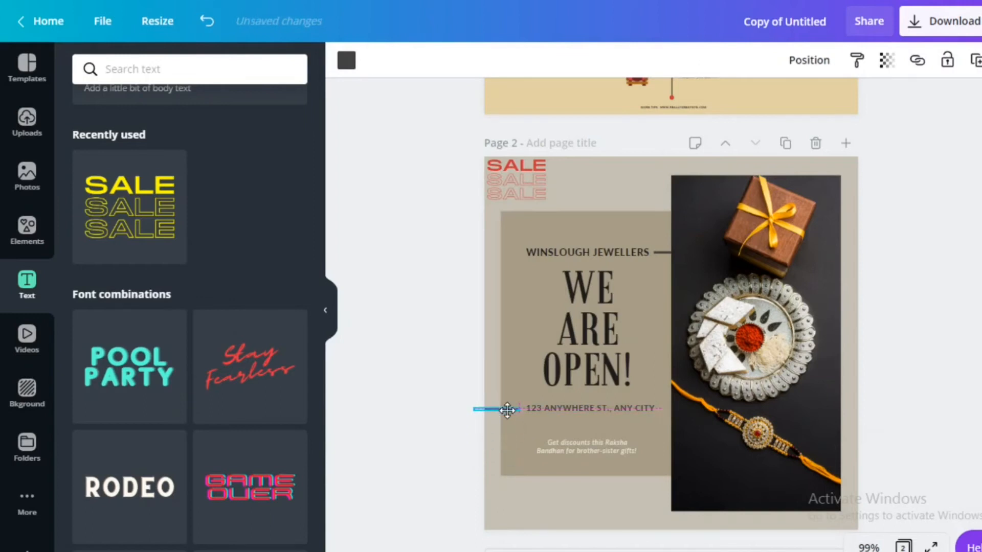
{"action": "left_click", "coordinate": [381, 364]}
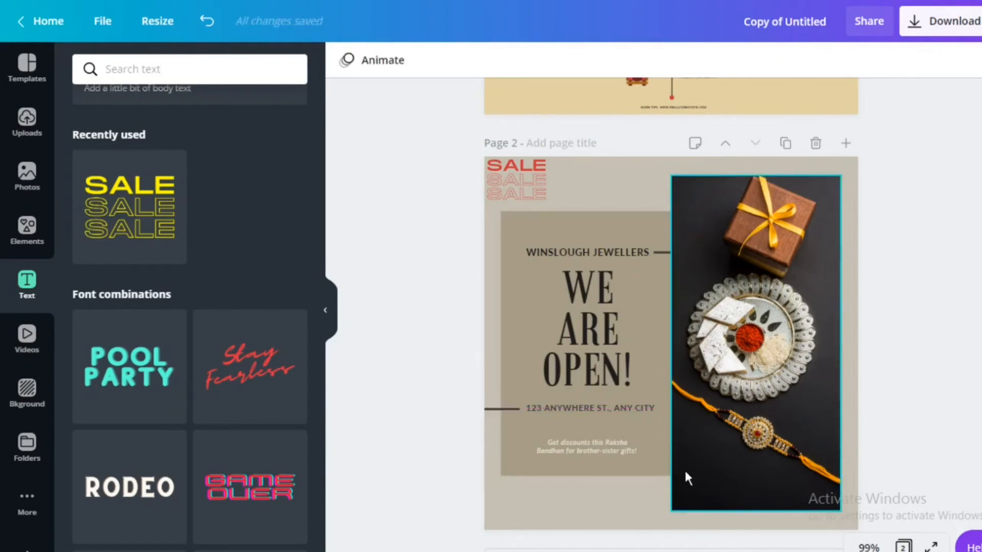
{"action": "left_click", "coordinate": [590, 342]}
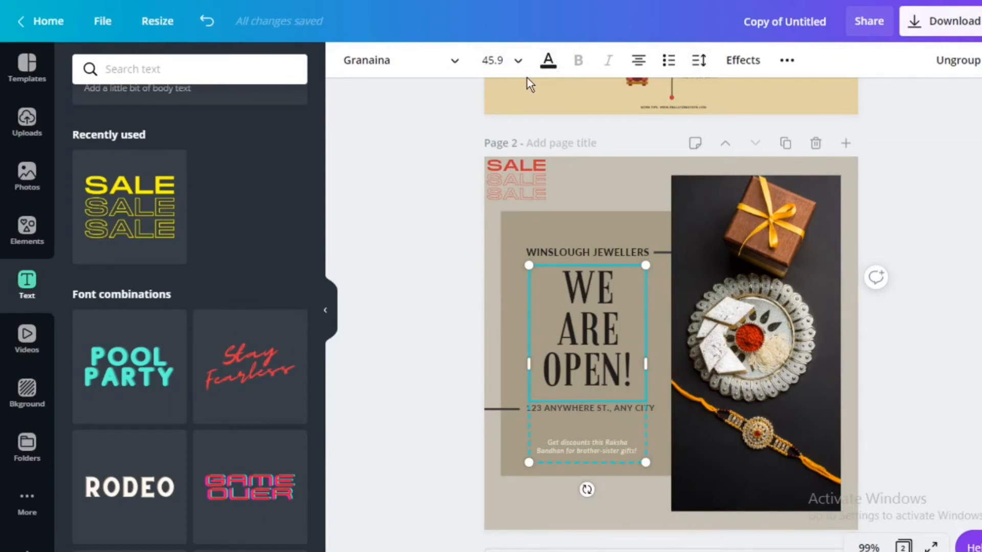
{"action": "left_click", "coordinate": [416, 340]}
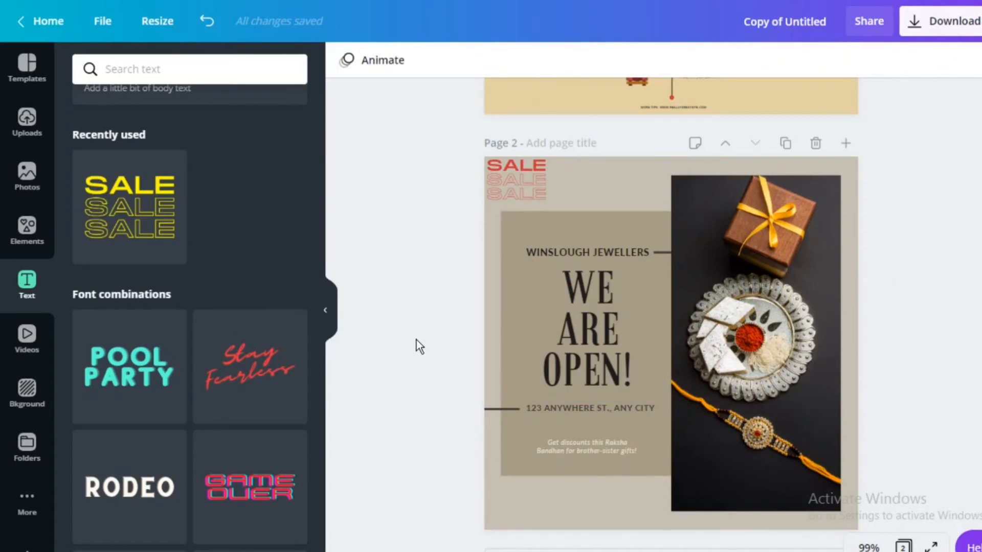
{"action": "left_click", "coordinate": [530, 194]}
{"action": "left_click", "coordinate": [761, 260]}
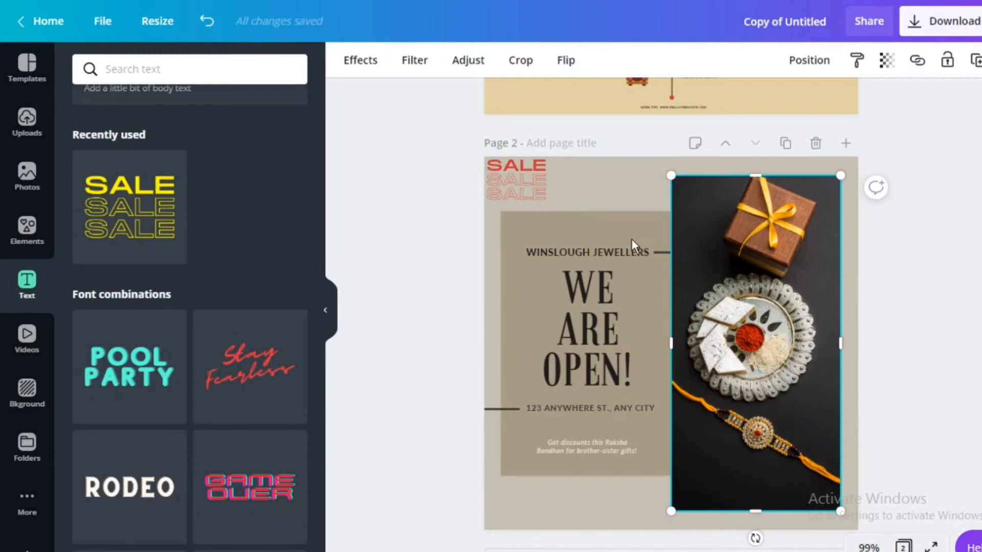
- Try the Monument font on the WINSLOUGH JEWELLERS text, and settle on Helveticish
{"action": "left_click", "coordinate": [603, 256]}
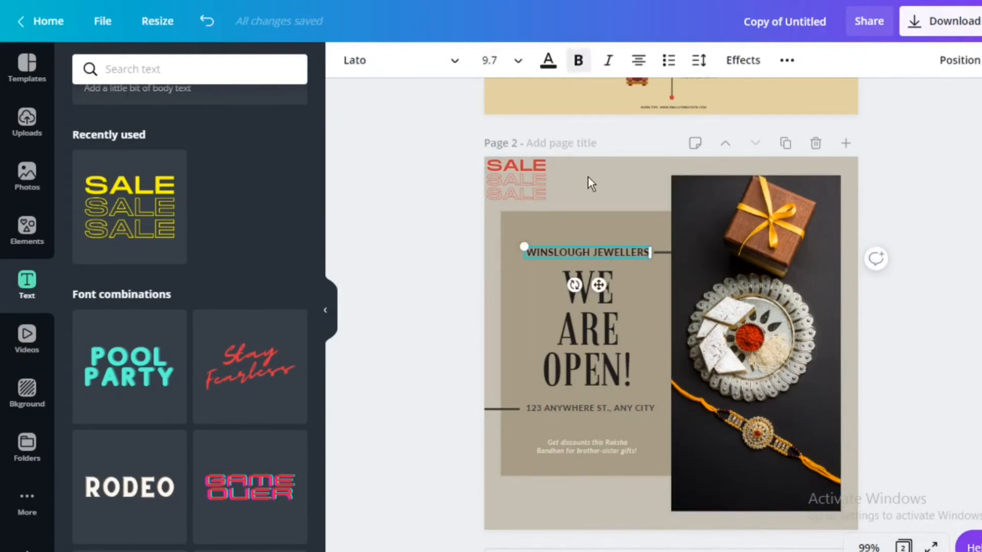
{"action": "left_click", "coordinate": [454, 63]}
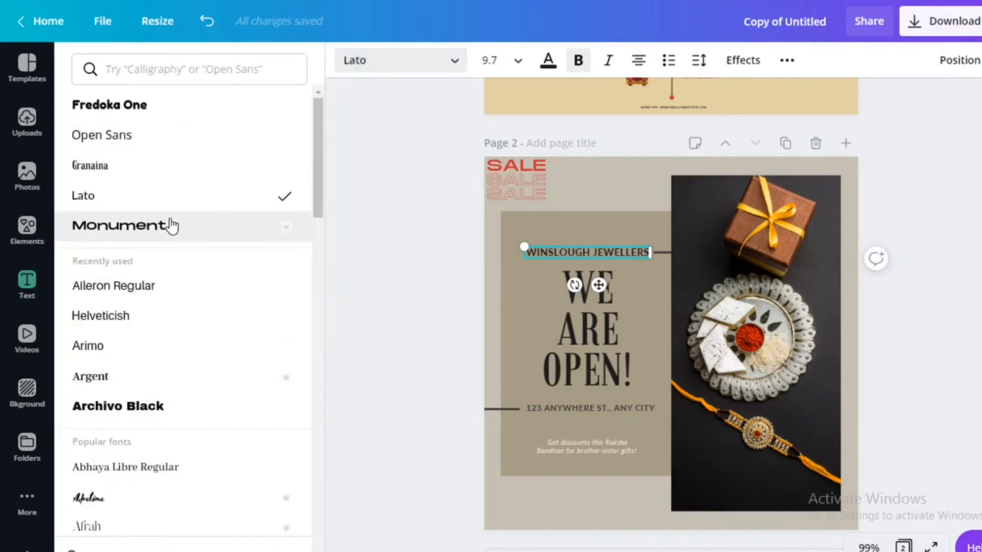
{"action": "left_click", "coordinate": [171, 225]}
{"action": "left_click", "coordinate": [104, 310]}
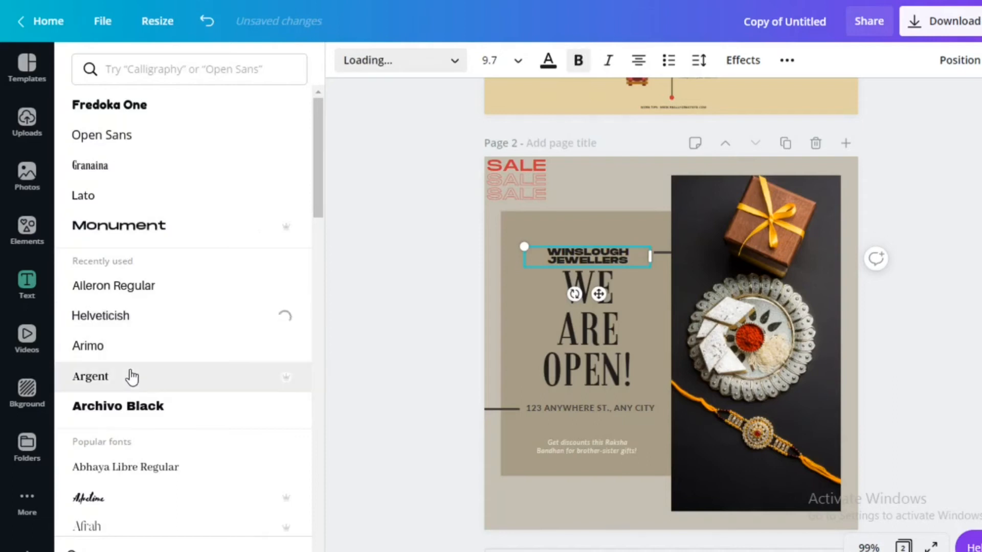
- Try font size 17 on the WINSLOUGH JEWELLERS text, and reduce it to 12
{"action": "left_click", "coordinate": [519, 61]}
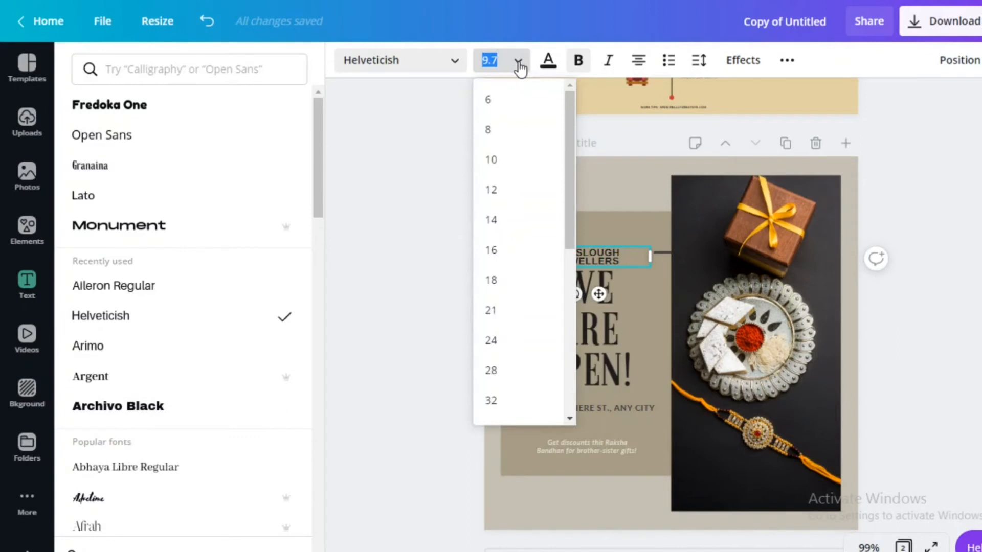
{"action": "type", "text": "17"}
{"action": "key", "text": "Return"}
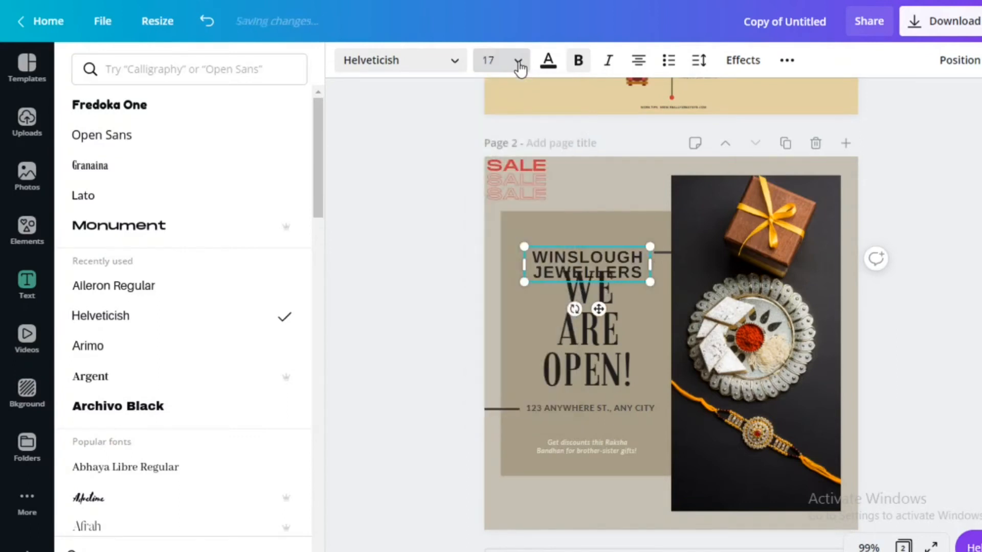
{"action": "left_click", "coordinate": [518, 62]}
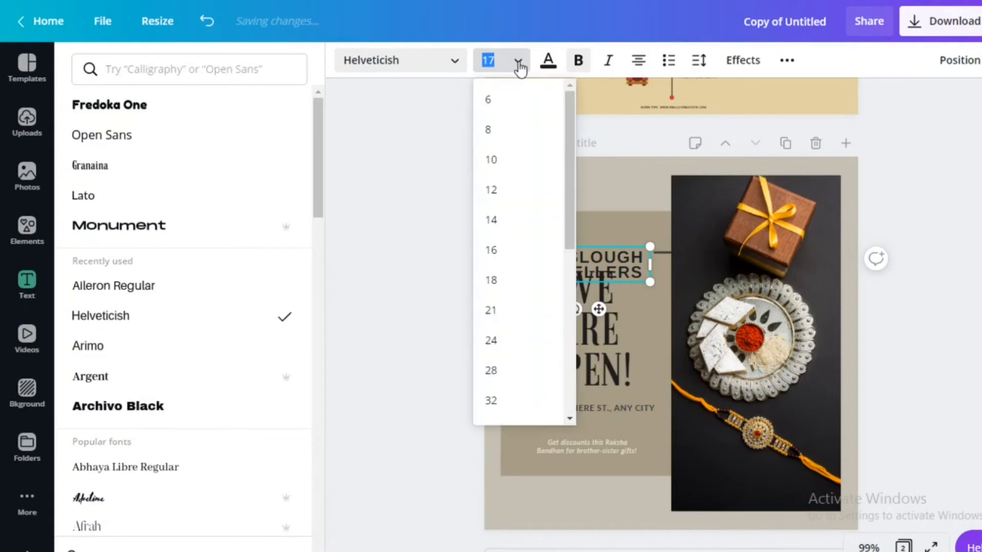
{"action": "left_click", "coordinate": [516, 192]}
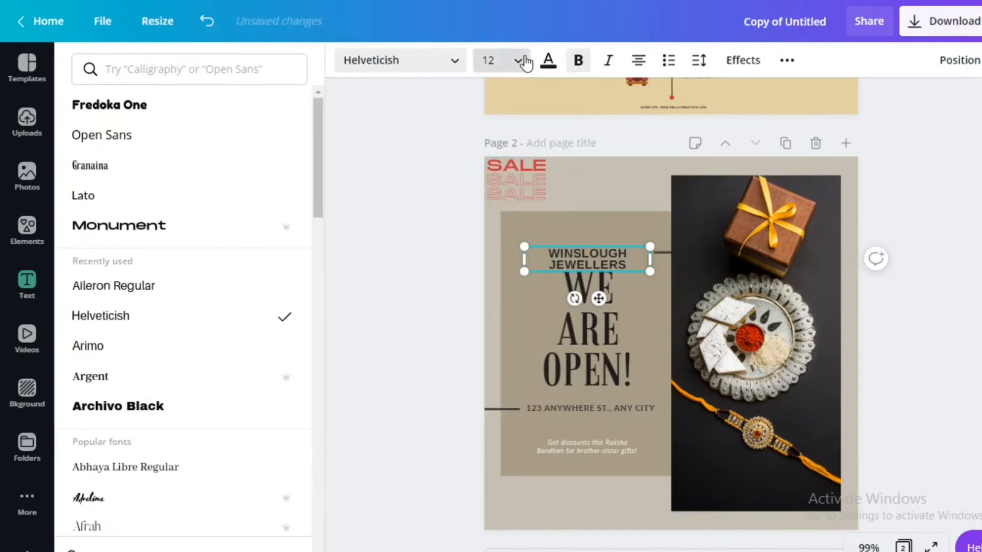
- Move the WINSLOUGH JEWELLERS text up clear of the heading, and style it italic and non-bold in the orange photo colour
{"action": "left_click", "coordinate": [548, 64]}
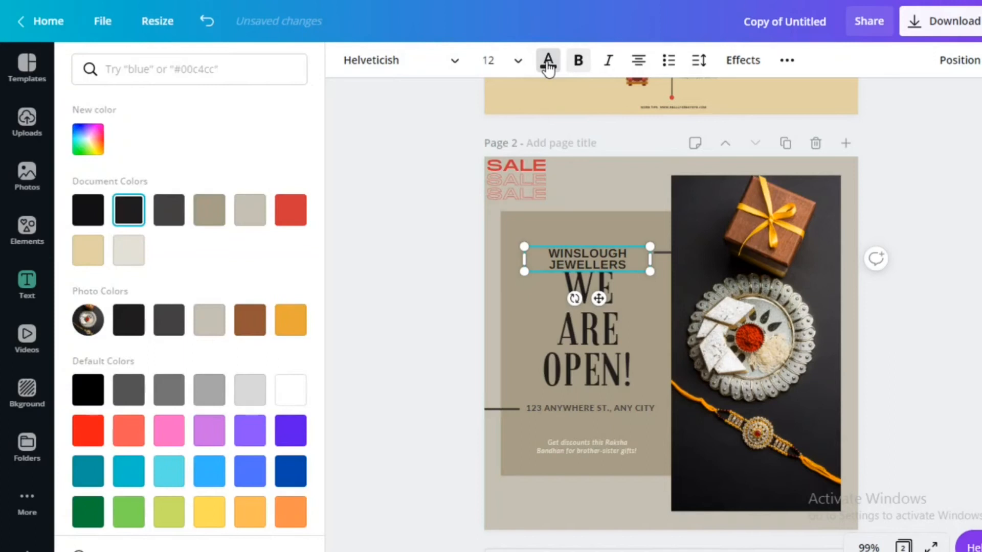
{"action": "left_click", "coordinate": [295, 217]}
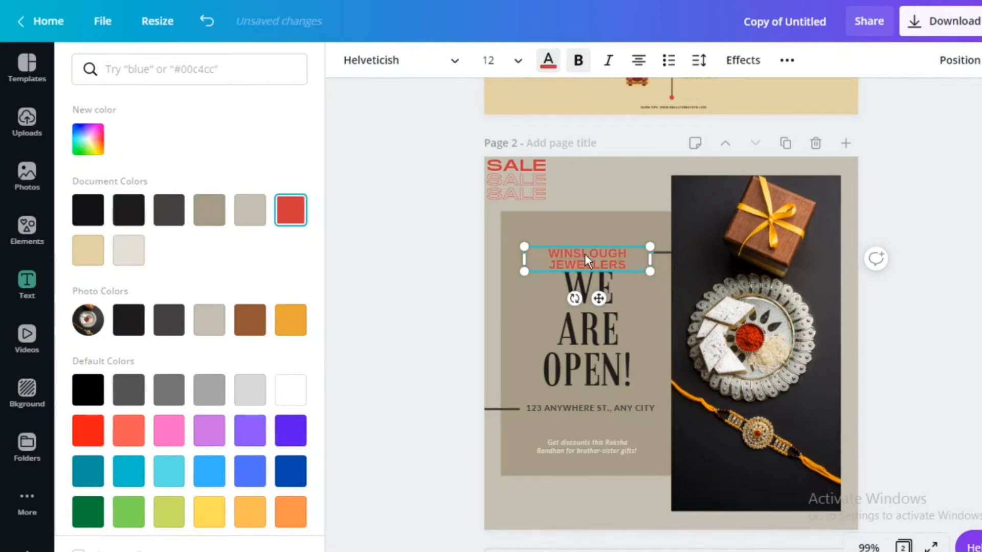
{"action": "left_click_drag", "start_coordinate": [585, 254], "coordinate": [580, 233]}
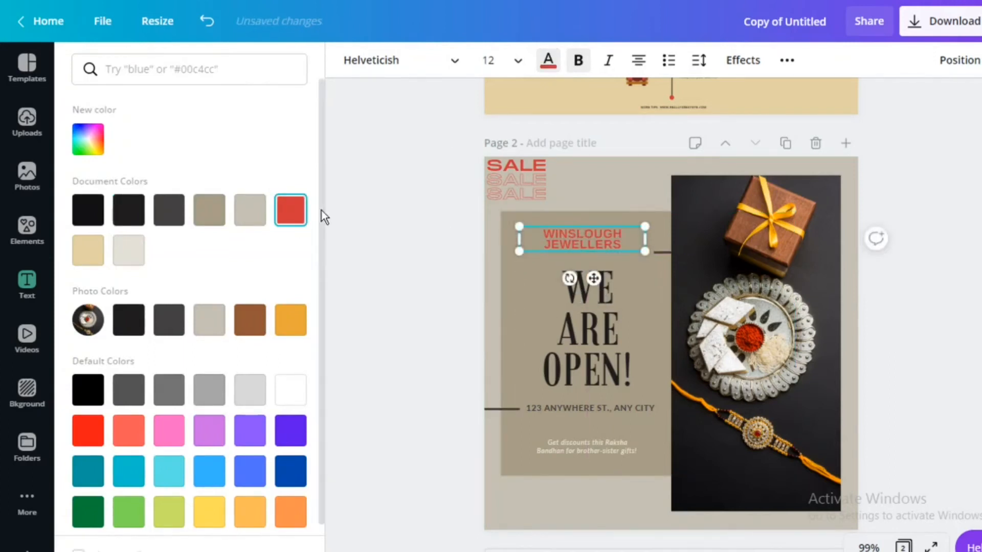
{"action": "left_click", "coordinate": [293, 322]}
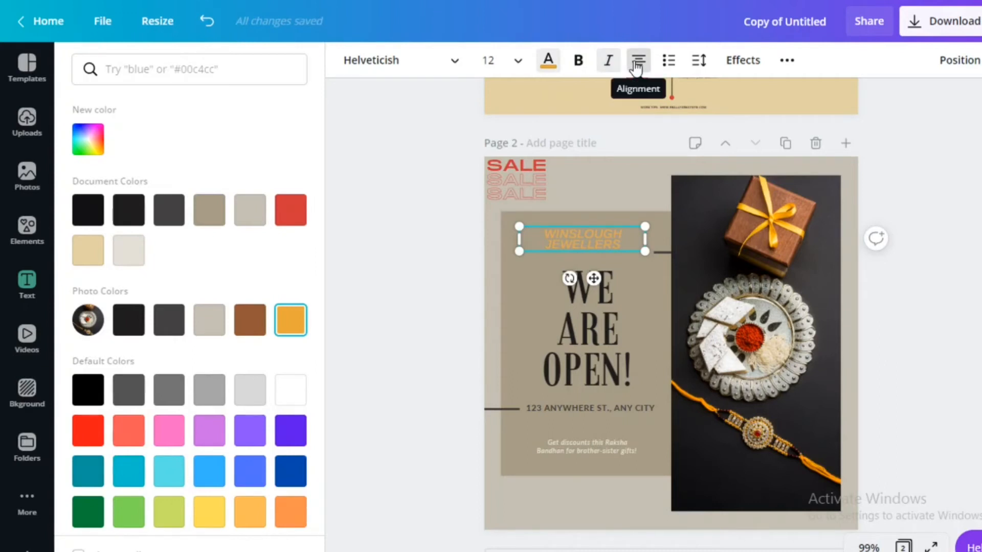
- Cycle the WINSLOUGH JEWELLERS text through the alignments to justified, and format it as a bulleted list
{"action": "left_click", "coordinate": [636, 64]}
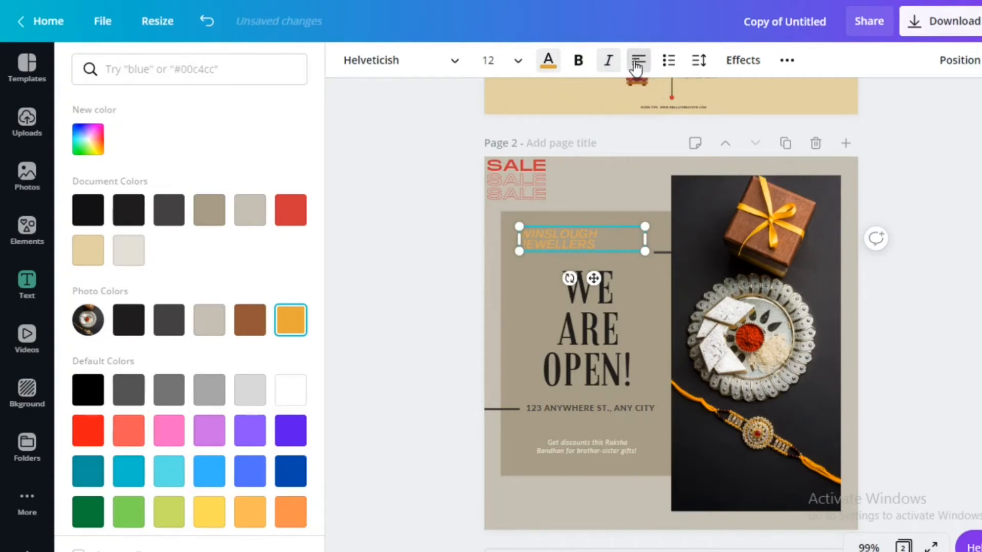
{"action": "left_click", "coordinate": [636, 64]}
{"action": "left_click", "coordinate": [640, 68]}
{"action": "left_click", "coordinate": [642, 70]}
{"action": "left_click", "coordinate": [642, 69]}
{"action": "left_click", "coordinate": [674, 69]}
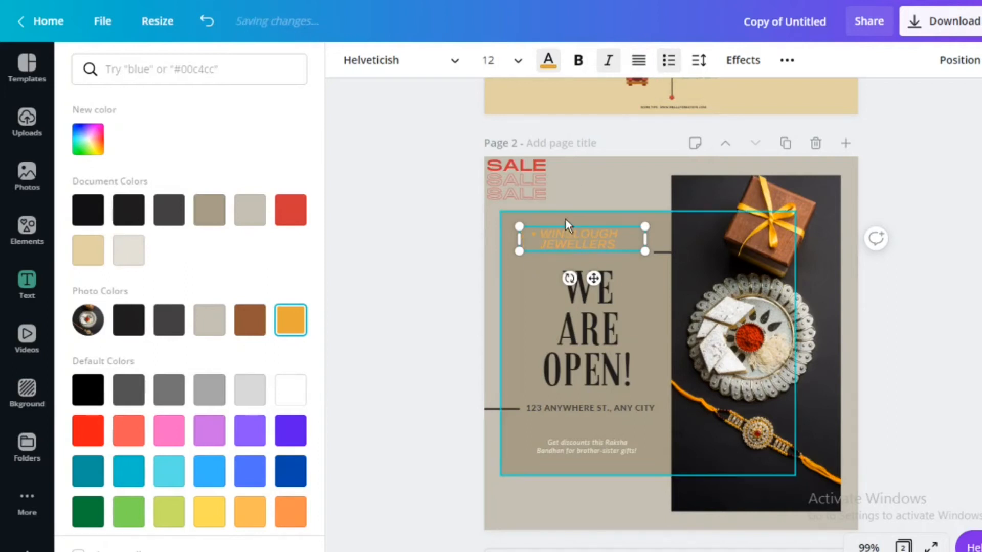
- Adjust the WINSLOUGH JEWELLERS text spacing to letter spacing 0 and line height 1.1
{"action": "left_click", "coordinate": [702, 62]}
{"action": "left_click_drag", "start_coordinate": [796, 108], "coordinate": [821, 106]}
{"action": "left_click_drag", "start_coordinate": [807, 141], "coordinate": [788, 150]}
{"action": "left_click_drag", "start_coordinate": [822, 109], "coordinate": [807, 145]}
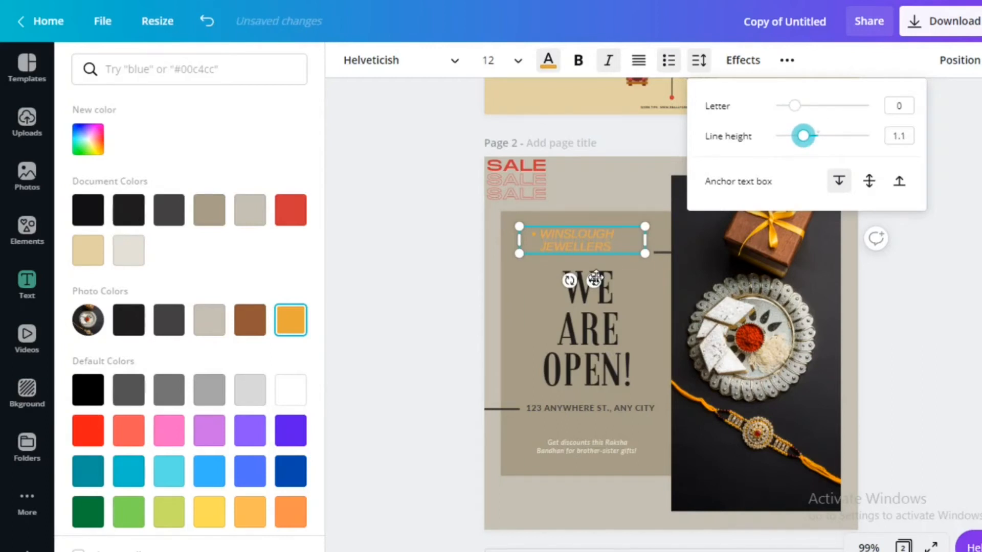
- Try text effects on the WE ARE OPEN! heading, and apply the Shadow effect
{"action": "left_click", "coordinate": [595, 278]}
{"action": "left_click", "coordinate": [742, 61]}
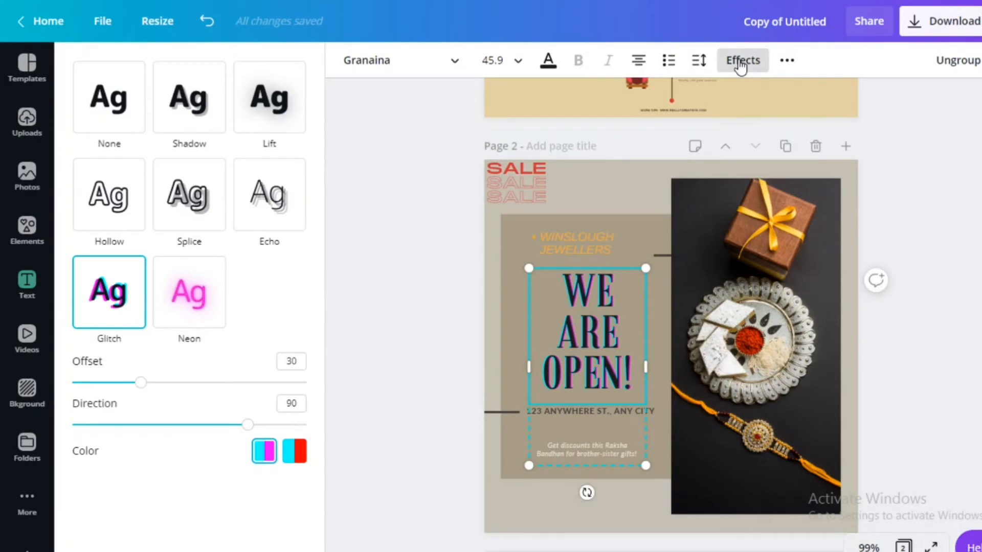
{"action": "left_click", "coordinate": [290, 124]}
{"action": "left_click", "coordinate": [191, 109]}
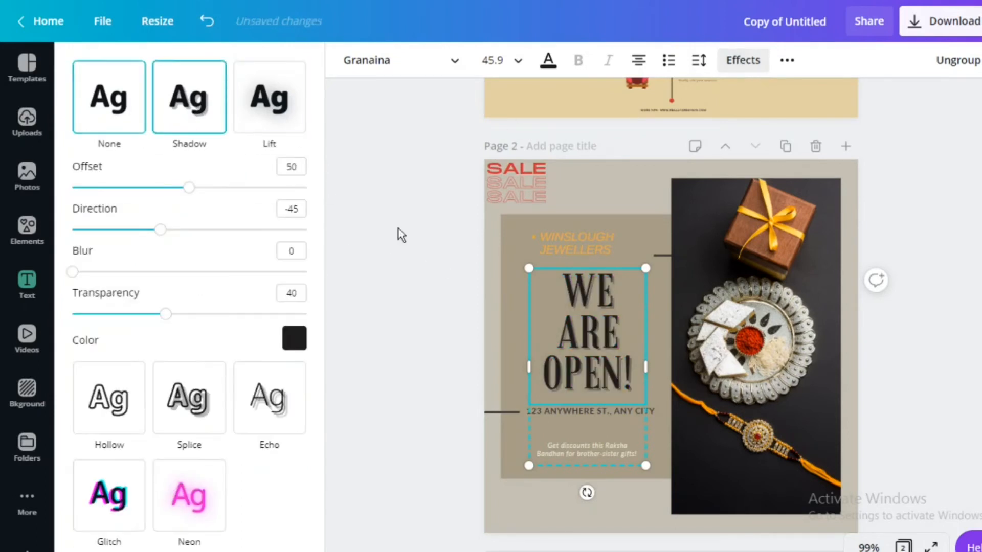
- Set the heading's shadow to offset 66, direction -58, blur 21 and transparency 47, coloured with the red document colour
{"action": "left_click_drag", "start_coordinate": [192, 194], "coordinate": [229, 200]}
{"action": "mouse_move", "coordinate": [147, 243]}
{"action": "left_mouse_down"}
{"action": "mouse_move", "coordinate": [202, 240]}
{"action": "mouse_move", "coordinate": [152, 245]}
{"action": "left_mouse_up"}
{"action": "left_click_drag", "start_coordinate": [72, 271], "coordinate": [121, 275]}
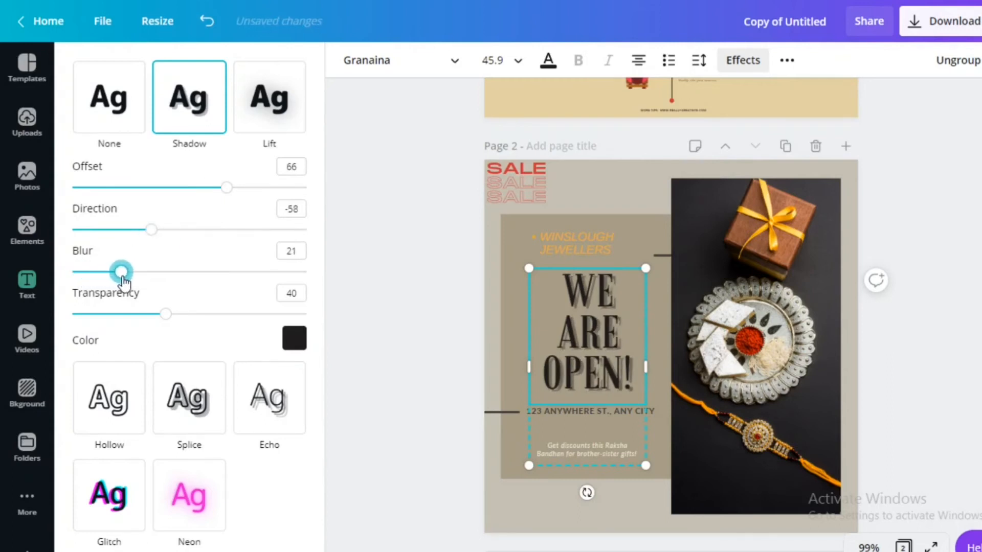
{"action": "left_click_drag", "start_coordinate": [165, 314], "coordinate": [184, 319]}
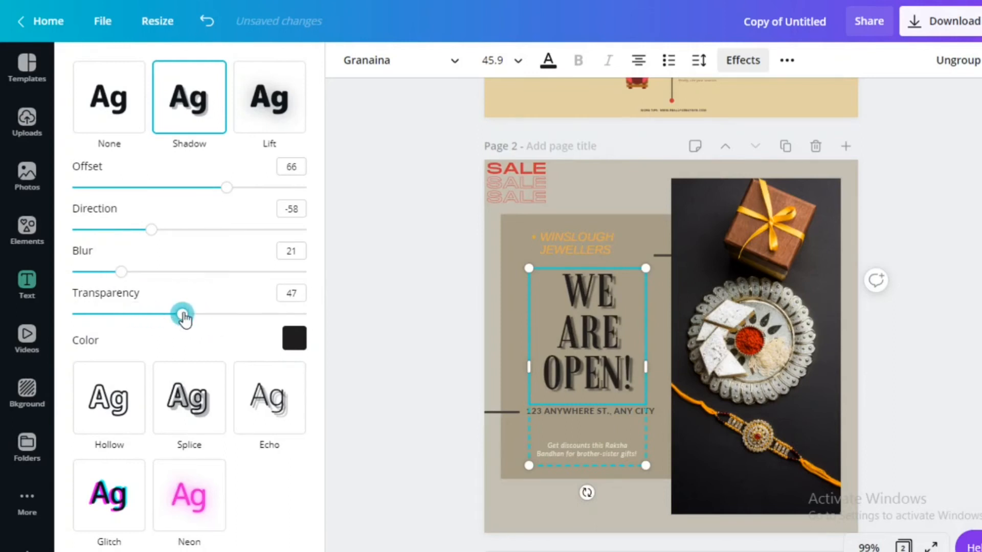
{"action": "left_click", "coordinate": [304, 341]}
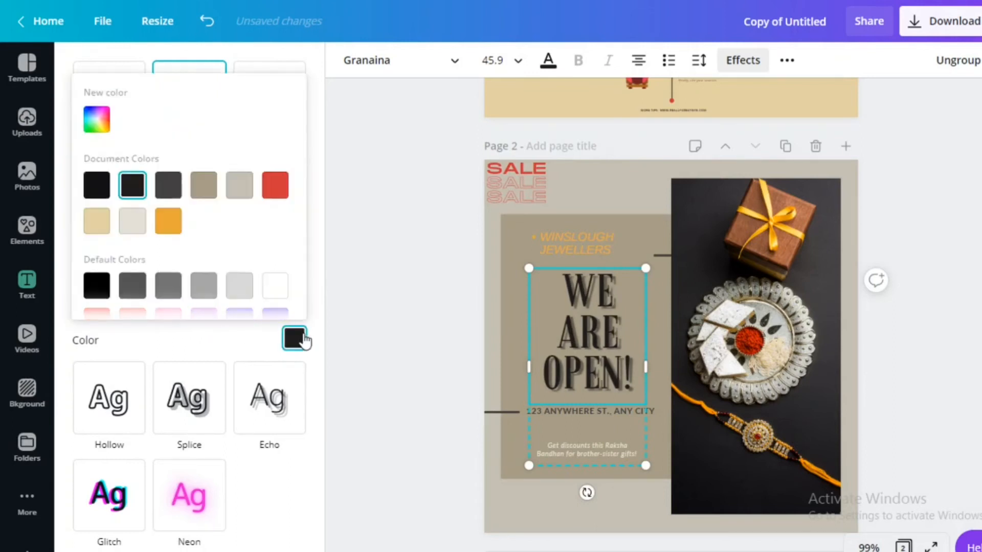
{"action": "left_click", "coordinate": [279, 193]}
{"action": "left_click", "coordinate": [363, 226]}
- Underline the WE ARE OPEN! heading, and switch its uppercase formatting off and back on
{"action": "left_click", "coordinate": [725, 67]}
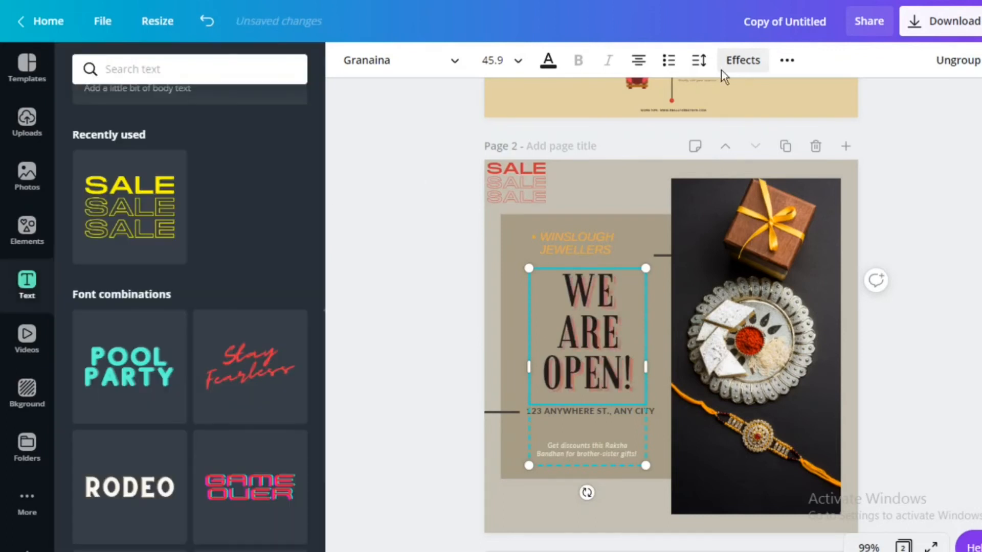
{"action": "left_click", "coordinate": [787, 62]}
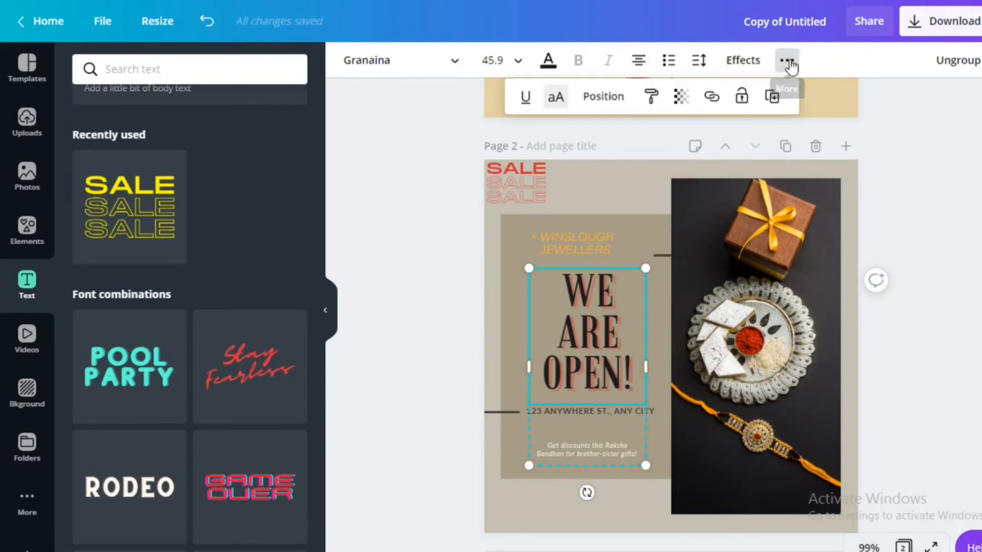
{"action": "left_click", "coordinate": [527, 102]}
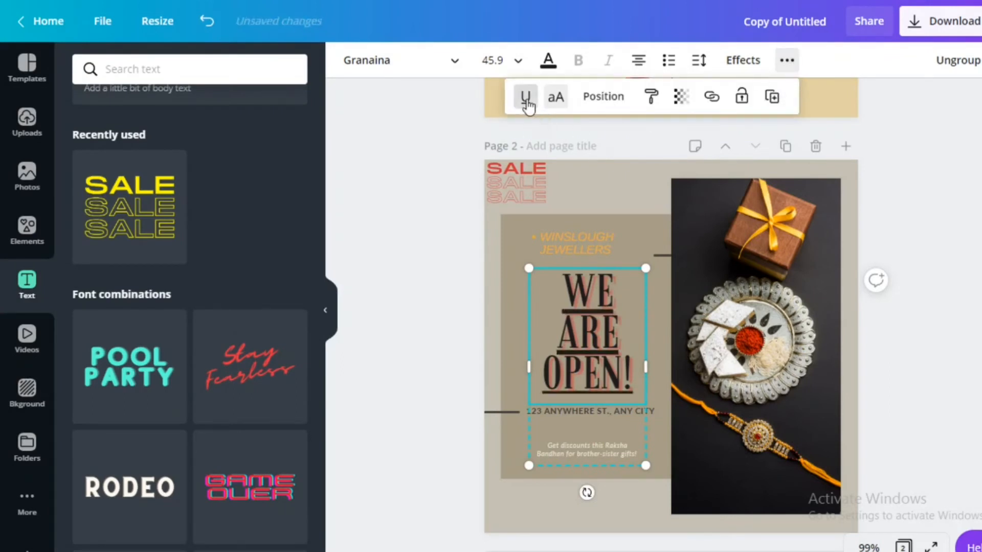
{"action": "left_click", "coordinate": [555, 103]}
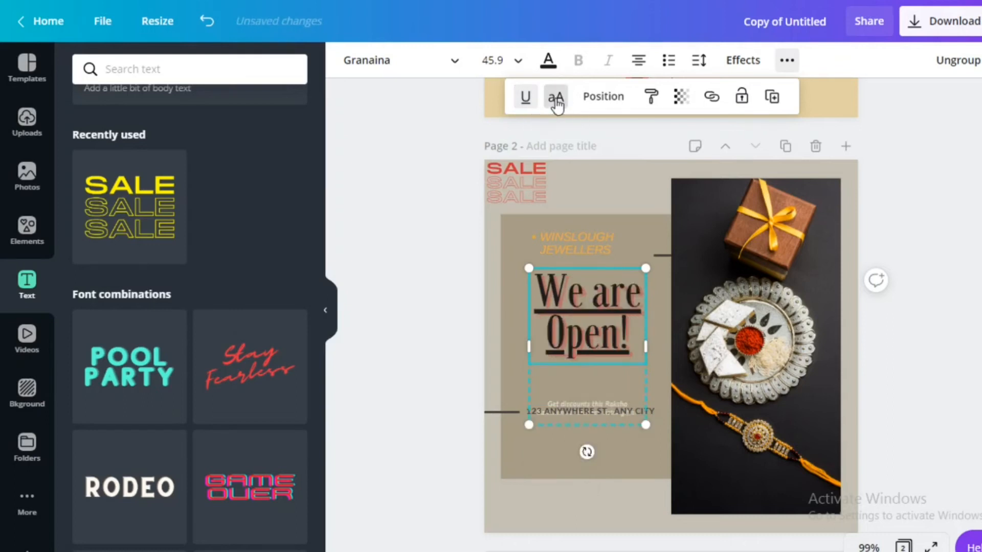
{"action": "left_click", "coordinate": [556, 102]}
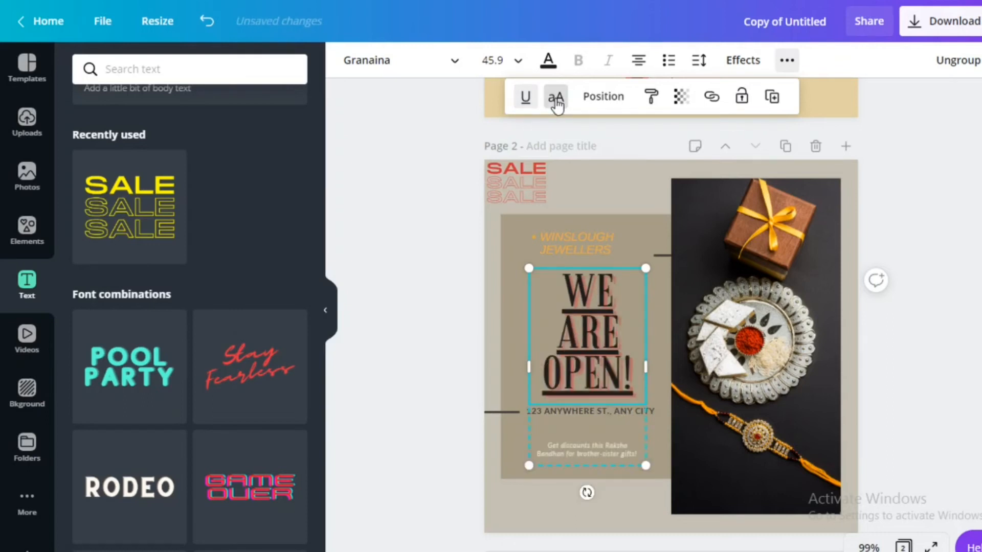
- Align the WE ARE OPEN! text group to the page's top, and change its alignment to the middle
{"action": "left_click", "coordinate": [593, 99]}
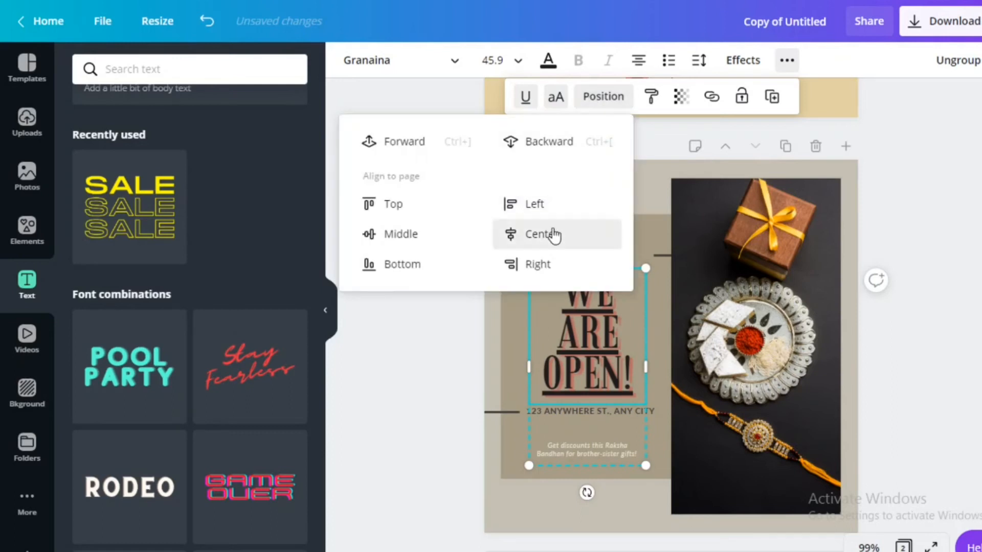
{"action": "left_click", "coordinate": [417, 214]}
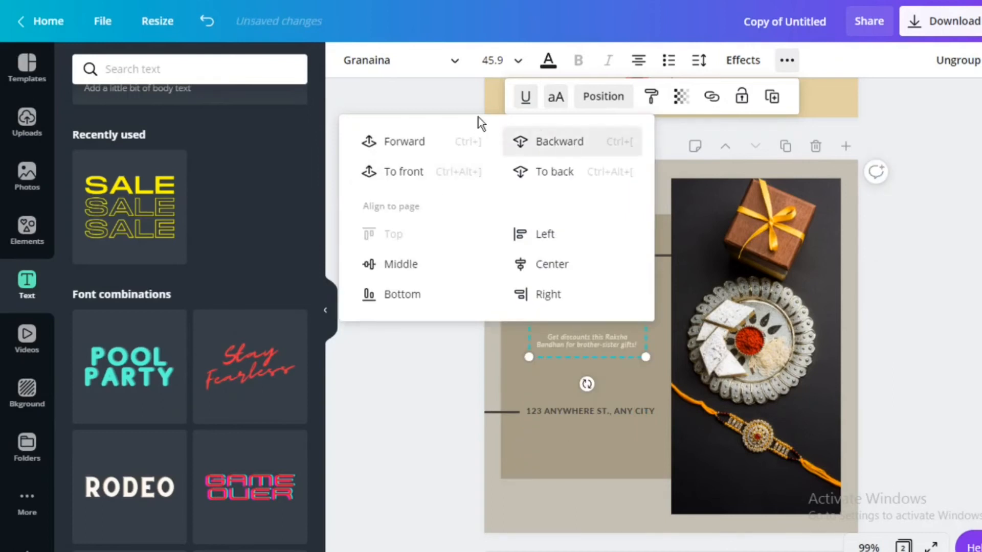
{"action": "left_click", "coordinate": [926, 198]}
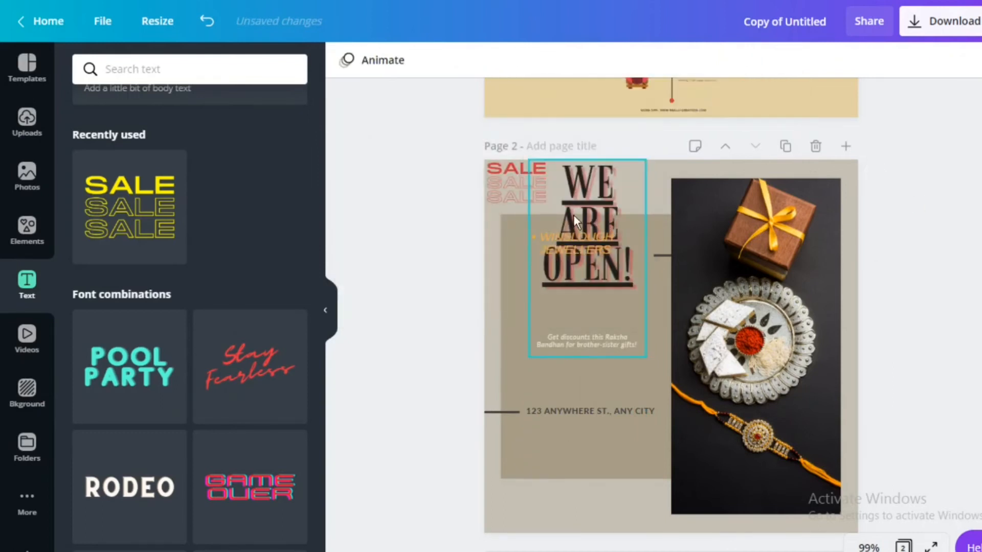
{"action": "left_click", "coordinate": [631, 188]}
{"action": "left_click", "coordinate": [786, 60]}
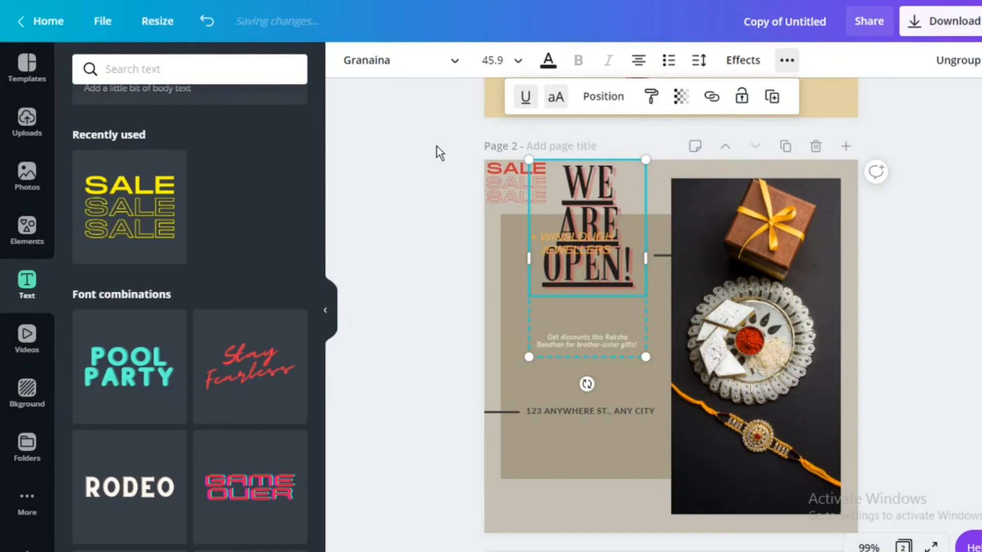
{"action": "left_click", "coordinate": [598, 97]}
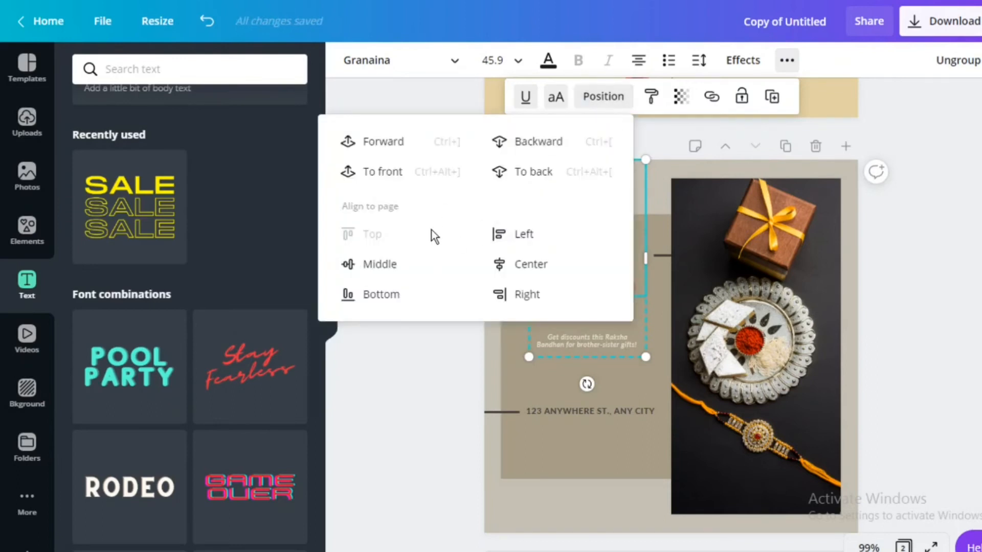
{"action": "left_click", "coordinate": [376, 268]}
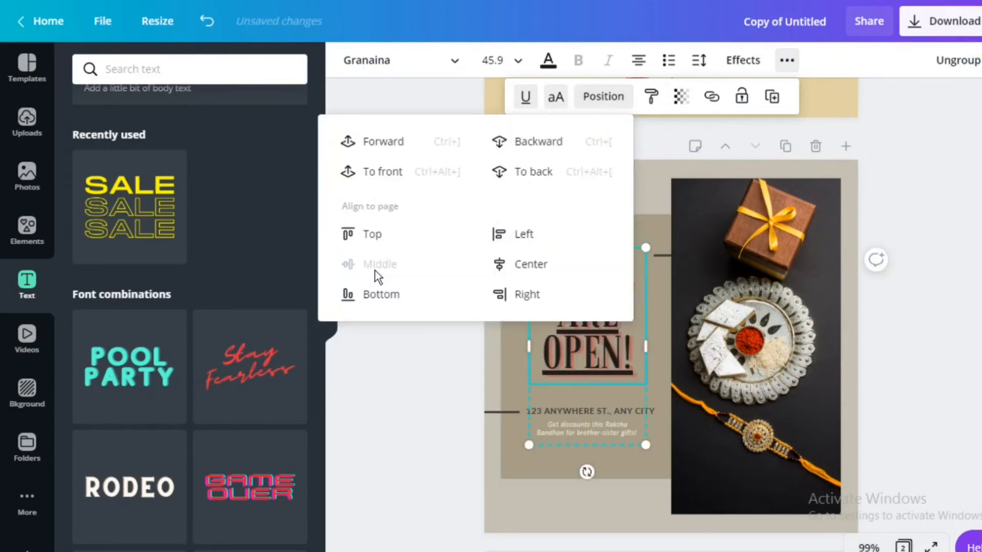
{"action": "left_click", "coordinate": [958, 237]}
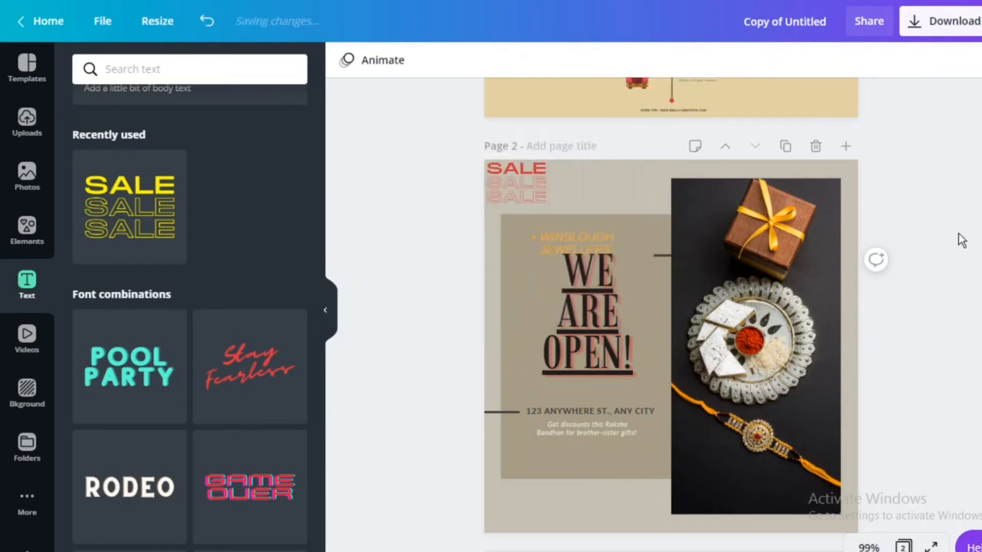
- Align the WE ARE OPEN! group to the page's horizontal center, and change it to right alignment
{"action": "left_click", "coordinate": [602, 300]}
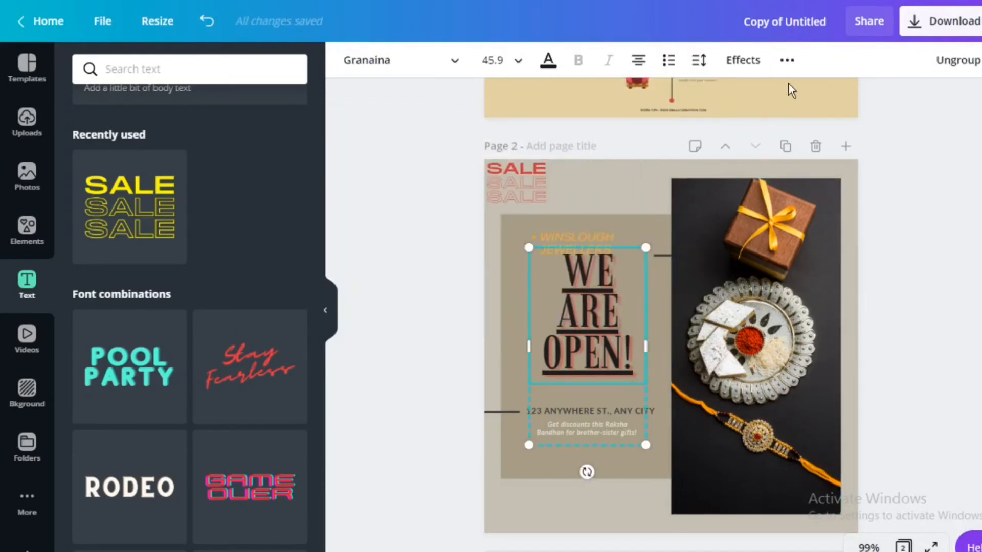
{"action": "left_click", "coordinate": [786, 60]}
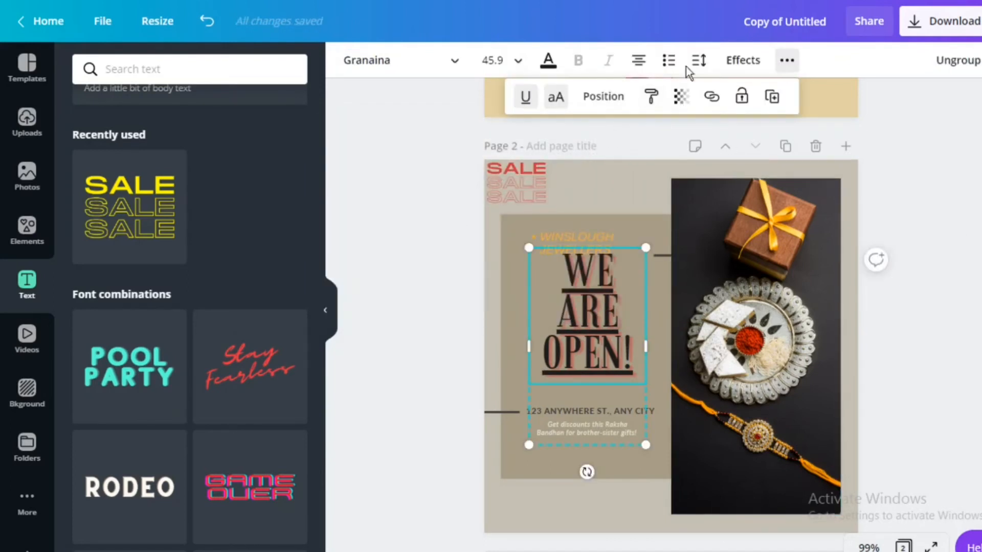
{"action": "left_click", "coordinate": [622, 97]}
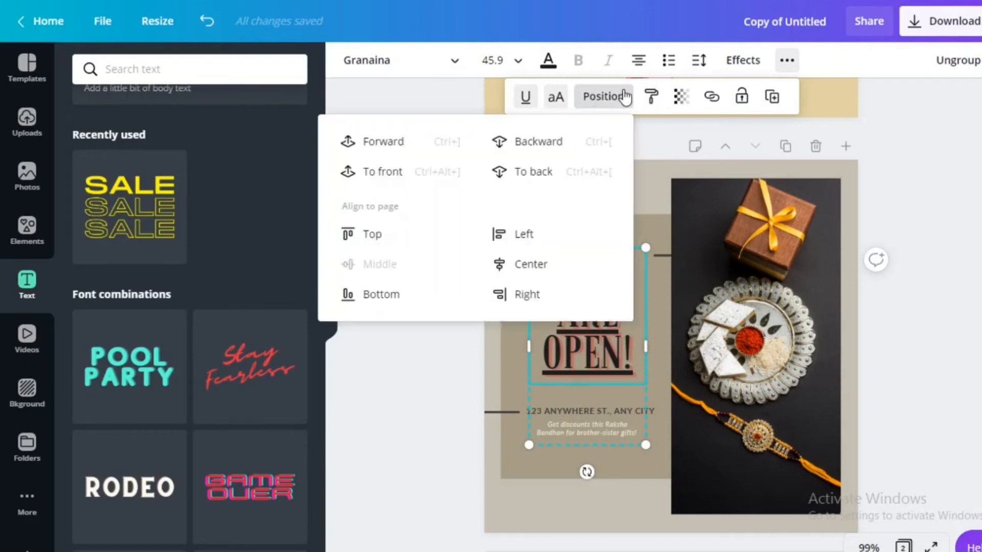
{"action": "left_click", "coordinate": [532, 272]}
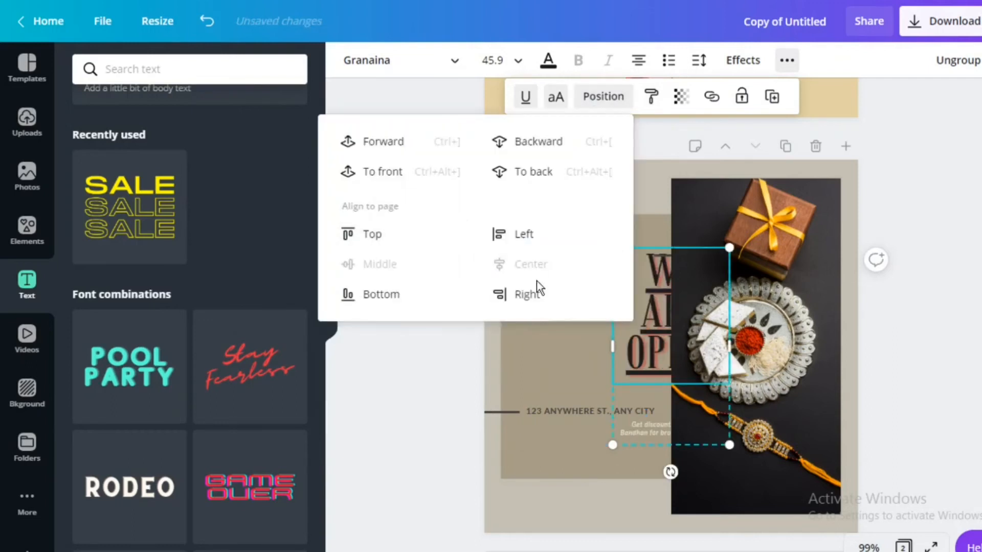
{"action": "left_click", "coordinate": [544, 299]}
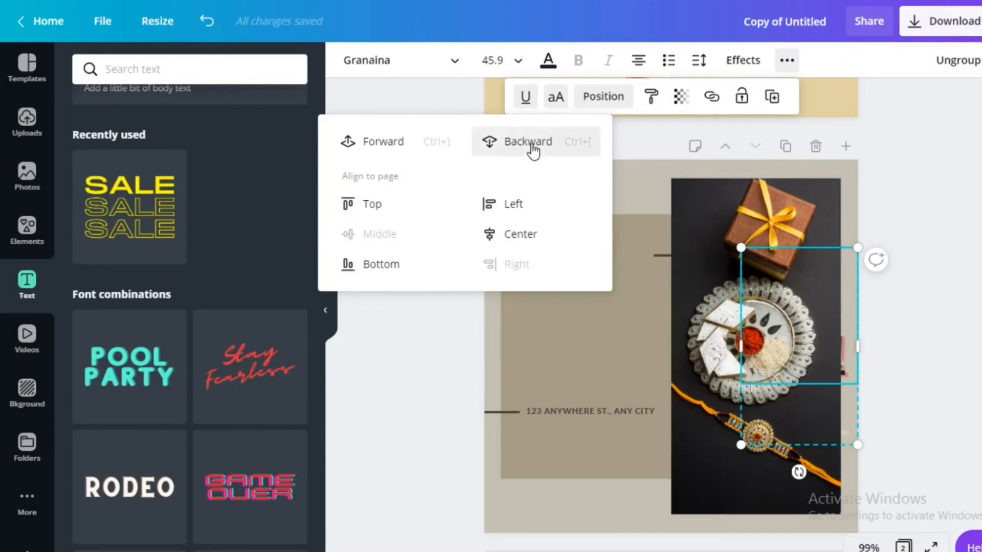
- Bring the WE ARE OPEN! group forward over the photo, send it backward, and bring it forward again
{"action": "left_click", "coordinate": [399, 152]}
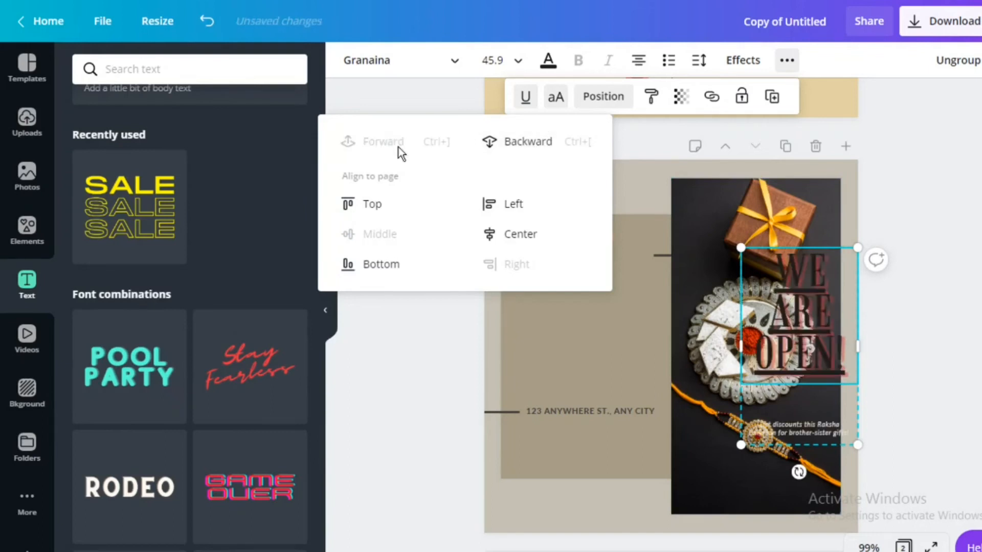
{"action": "left_click", "coordinate": [790, 313]}
{"action": "right_click", "coordinate": [788, 256]}
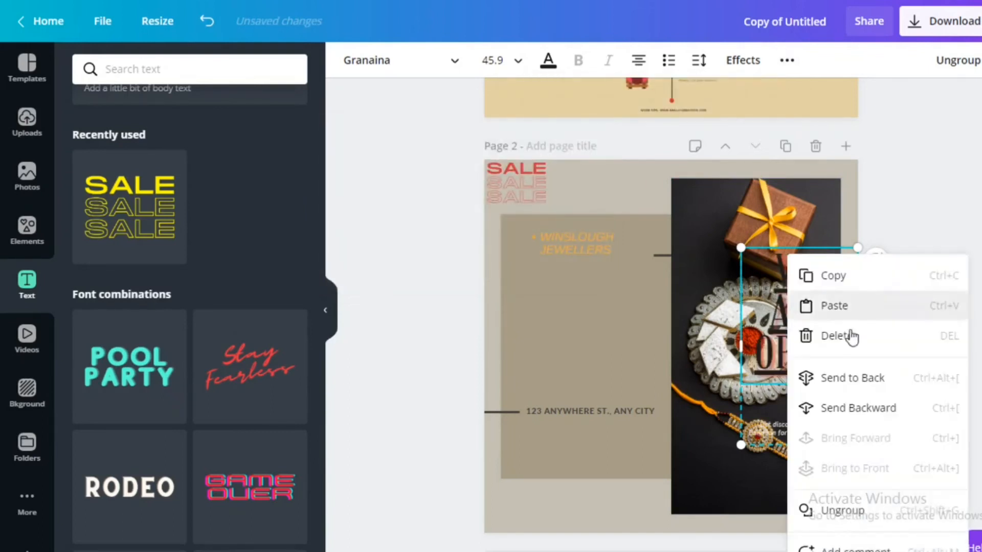
{"action": "left_click", "coordinate": [865, 413]}
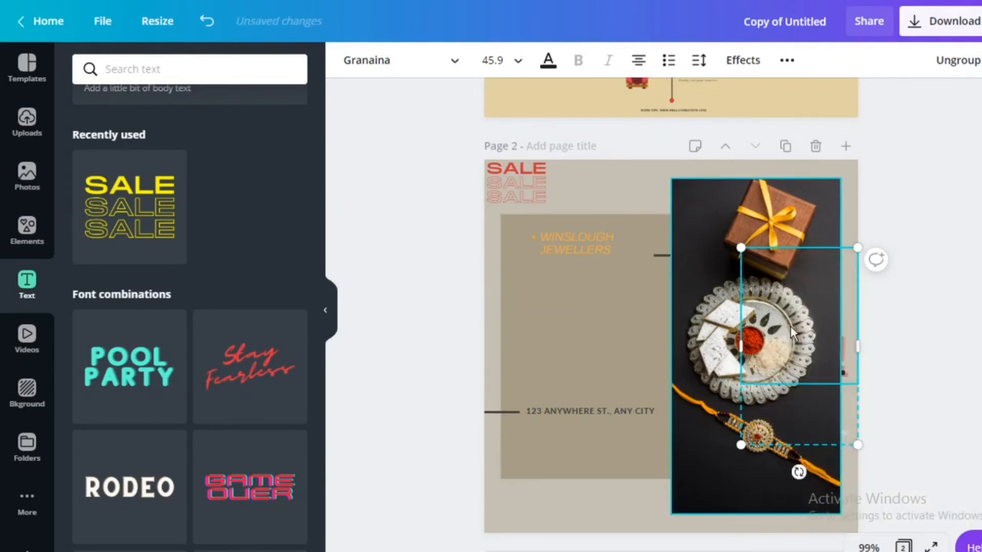
{"action": "right_click", "coordinate": [848, 320]}
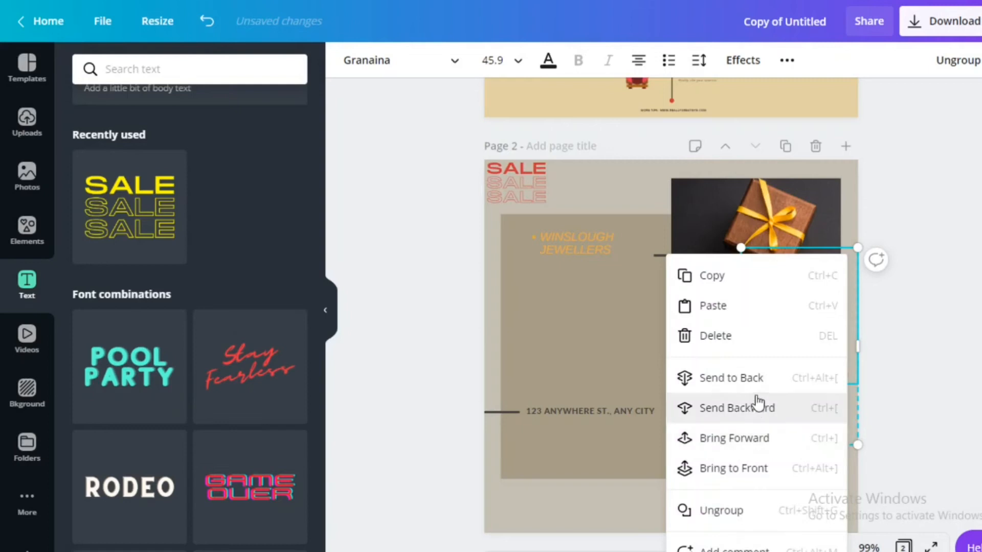
{"action": "left_click", "coordinate": [793, 453]}
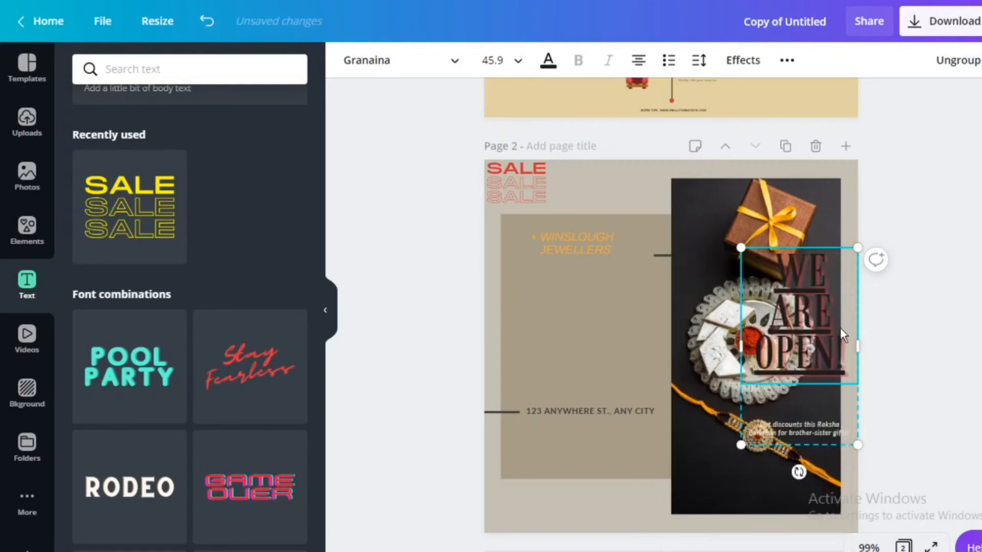
- Try moving the photo and the WE ARE OPEN! group to other places on the page, and undo both moves
{"action": "left_click", "coordinate": [788, 60]}
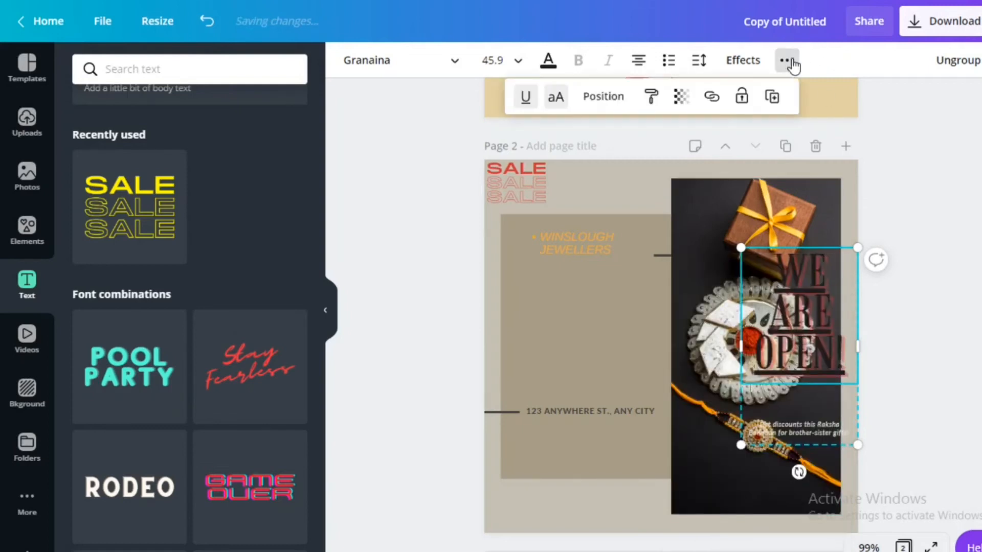
{"action": "left_click", "coordinate": [621, 102]}
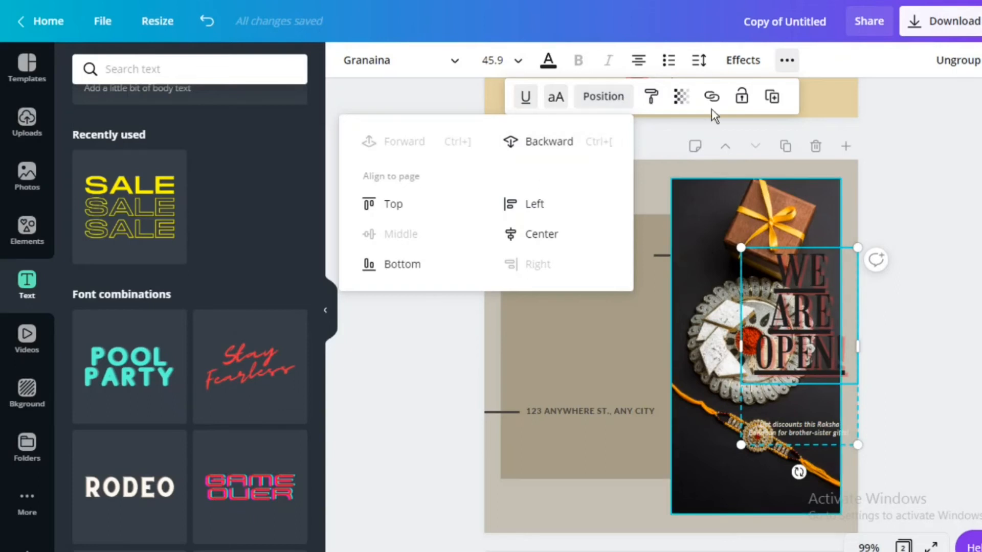
{"action": "left_click", "coordinate": [654, 99]}
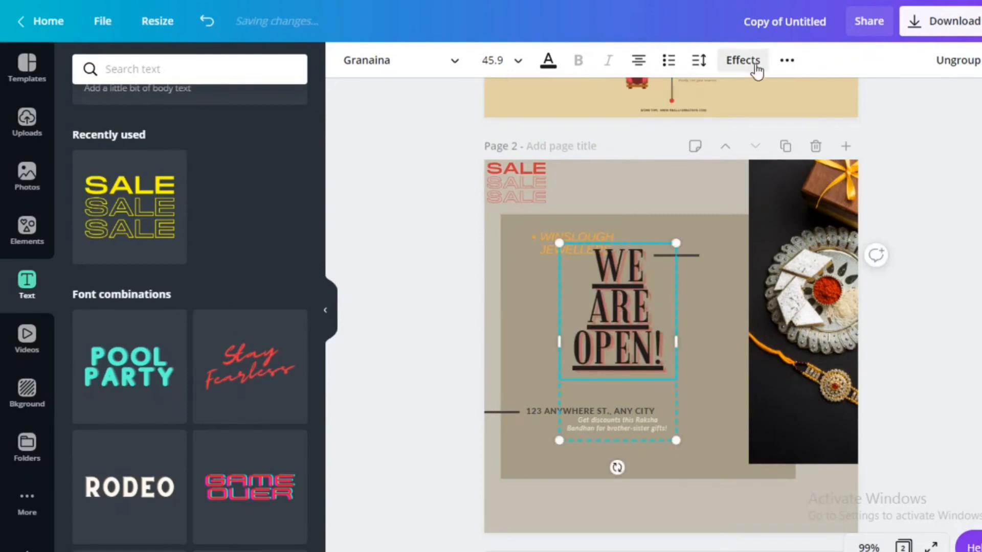
{"action": "left_click", "coordinate": [786, 62]}
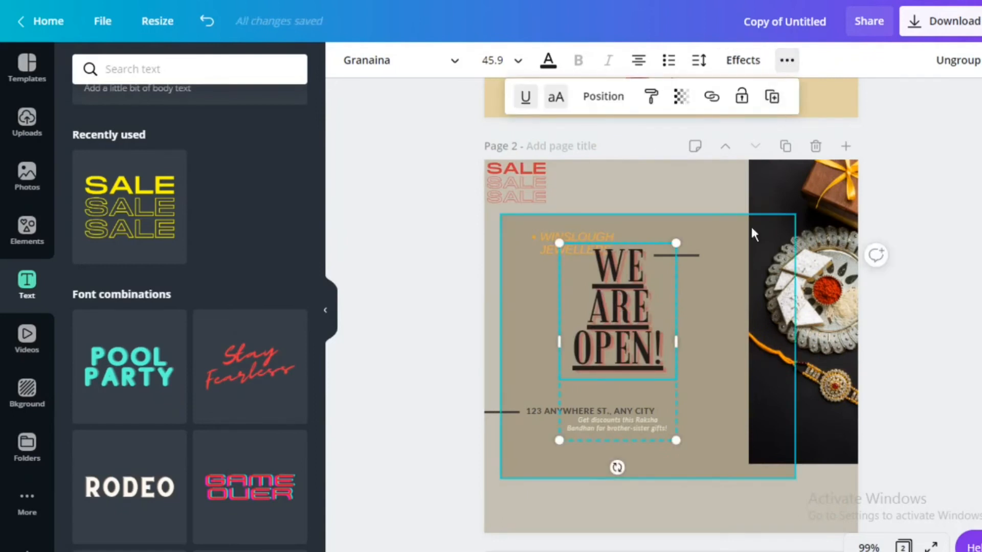
{"action": "left_click", "coordinate": [702, 236]}
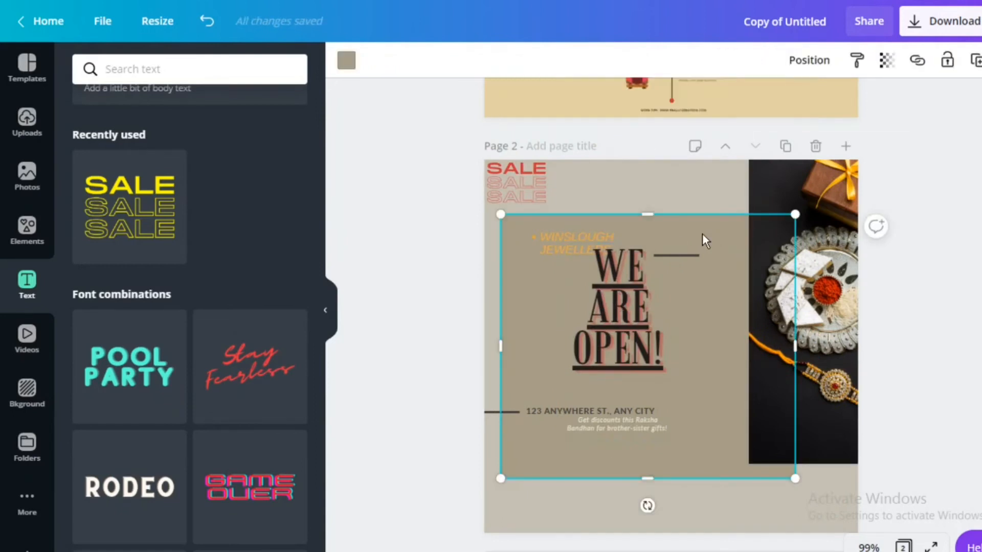
{"action": "key", "text": "ctrl+z"}
{"action": "key", "text": "ctrl+z"}
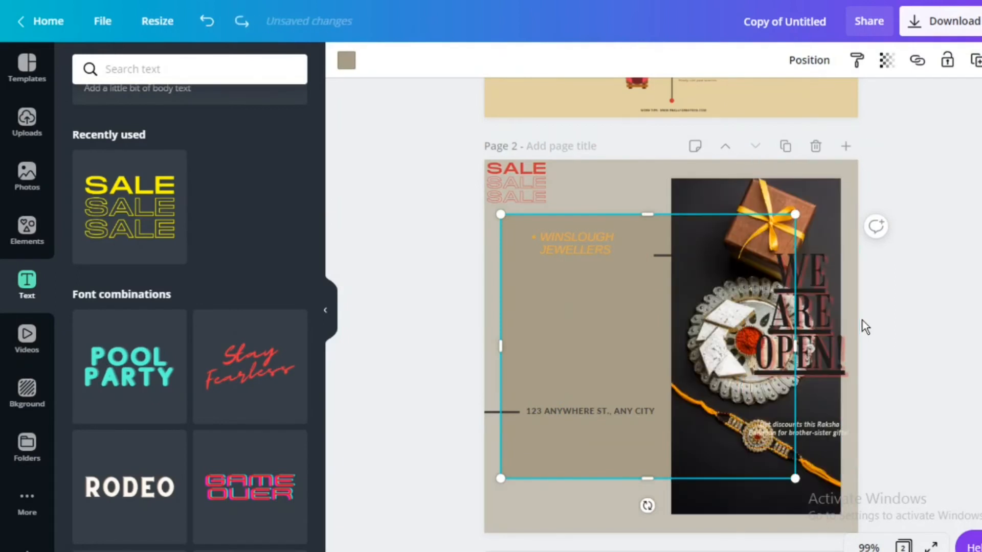
- Move the WE ARE OPEN! group back onto the darker beige panel and set its transparency to 78
{"action": "left_click", "coordinate": [807, 314]}
{"action": "left_click_drag", "start_coordinate": [792, 320], "coordinate": [579, 323]}
{"action": "left_click", "coordinate": [790, 61]}
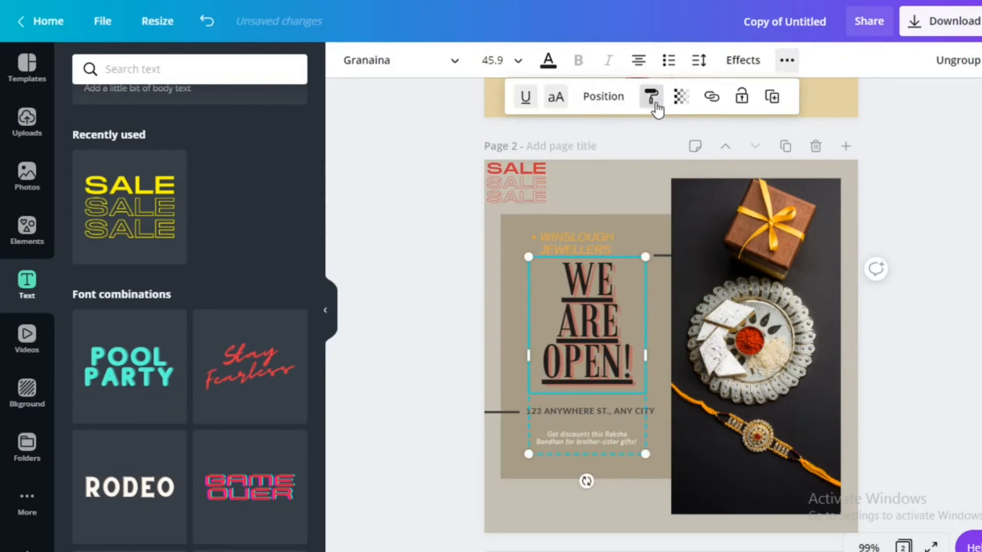
{"action": "left_click", "coordinate": [685, 106]}
{"action": "mouse_move", "coordinate": [637, 147]}
{"action": "left_mouse_down"}
{"action": "mouse_move", "coordinate": [577, 159]}
{"action": "mouse_move", "coordinate": [620, 156]}
{"action": "left_mouse_up"}
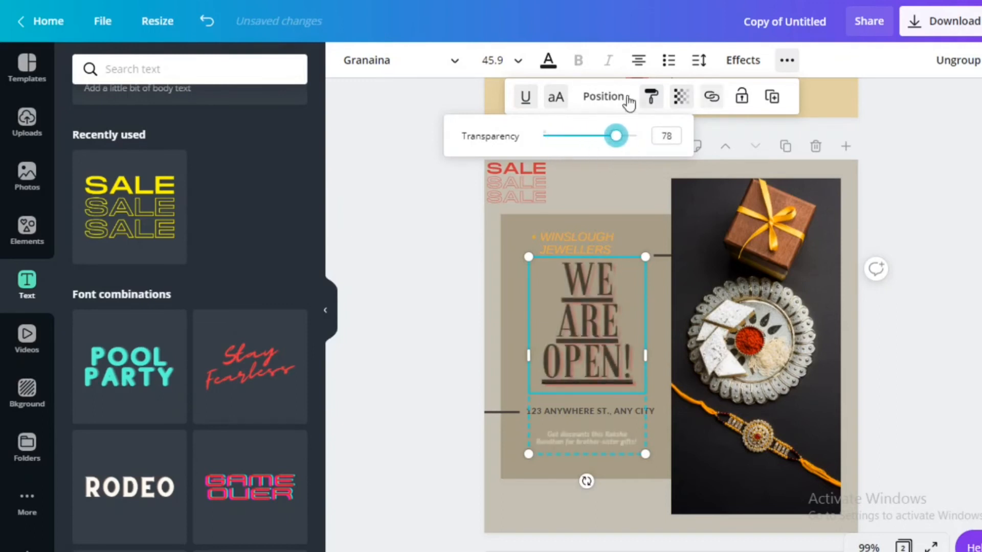
{"action": "left_click", "coordinate": [648, 99]}
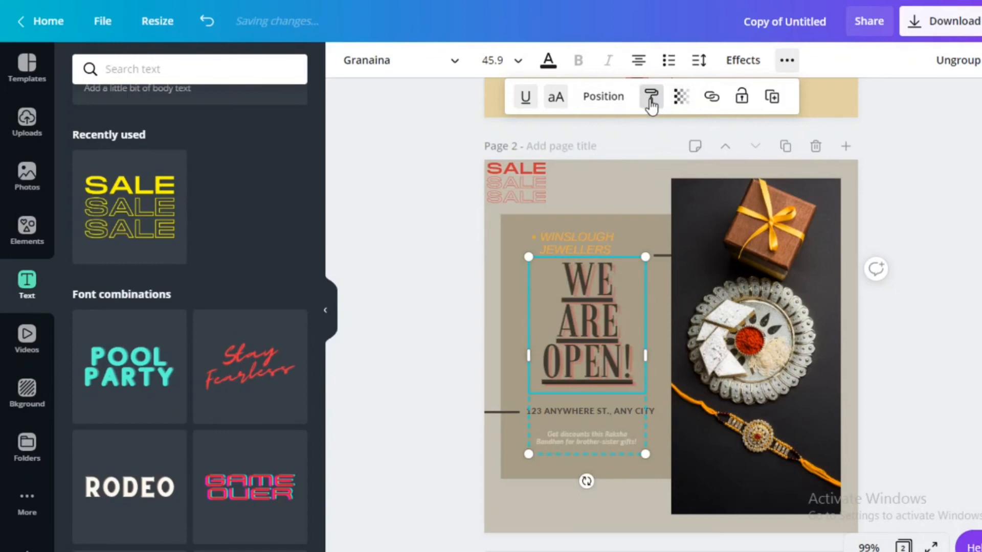
{"action": "left_click", "coordinate": [777, 60]}
{"action": "left_click", "coordinate": [785, 61]}
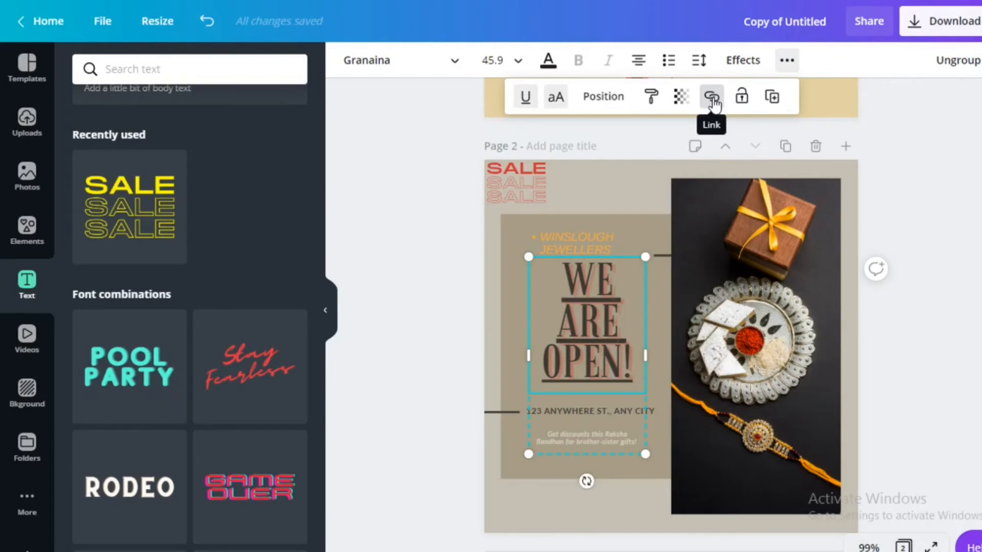
- Add a link to google.com on the lowest line of the SALE text
{"action": "left_click", "coordinate": [517, 201]}
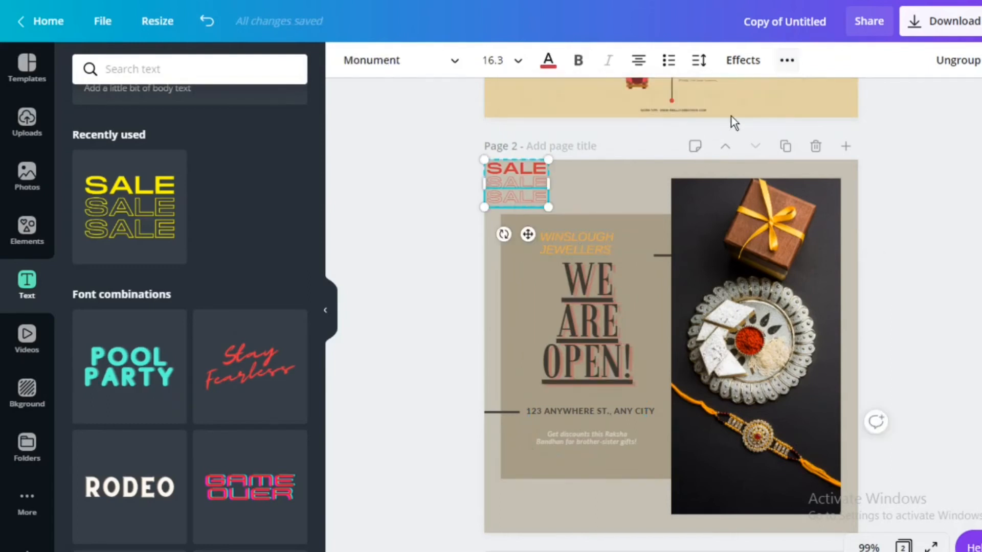
{"action": "left_click", "coordinate": [786, 68]}
{"action": "left_click", "coordinate": [711, 96]}
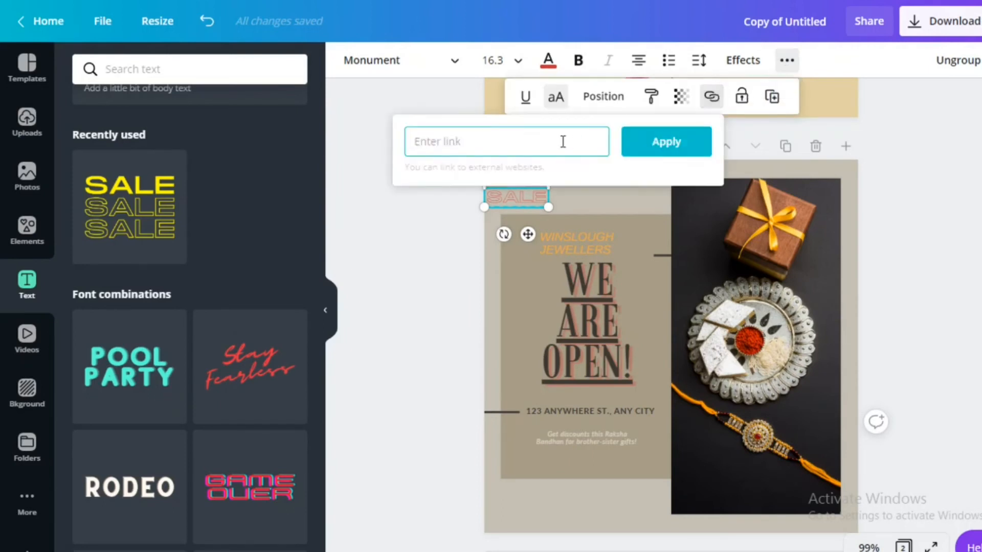
{"action": "type", "text": "google.com"}
{"action": "left_click", "coordinate": [649, 153]}
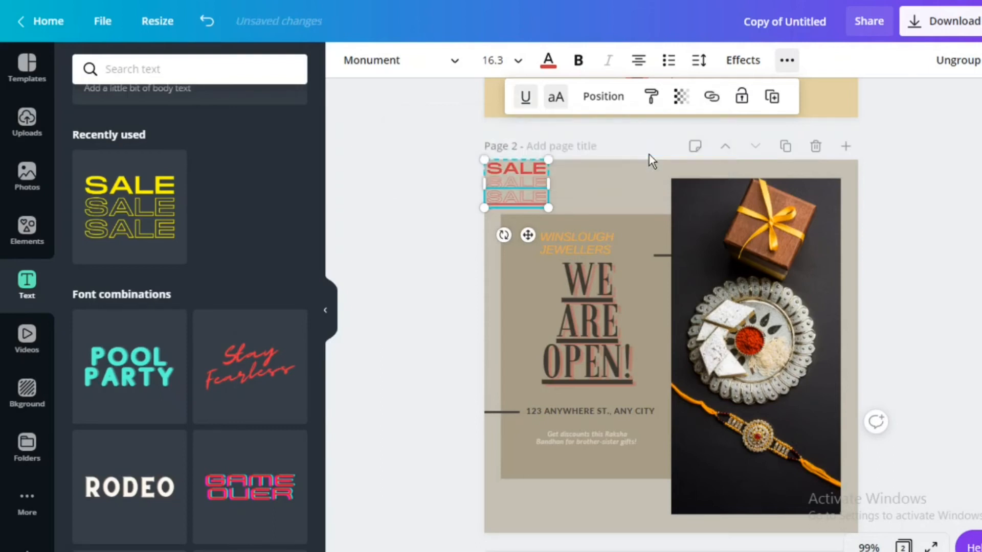
{"action": "left_click", "coordinate": [515, 199]}
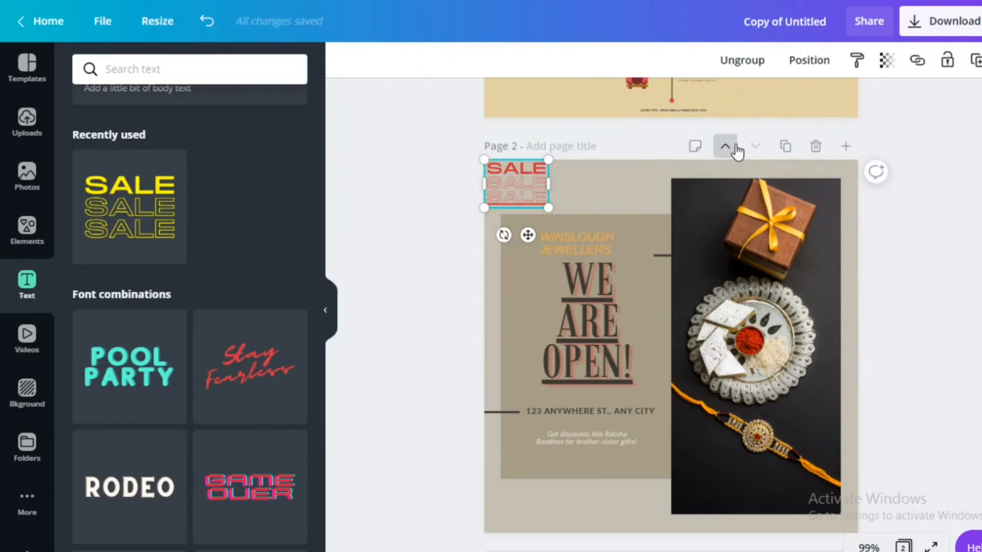
- Lock the WE ARE OPEN! text group and unlock it again
{"action": "left_click", "coordinate": [593, 301]}
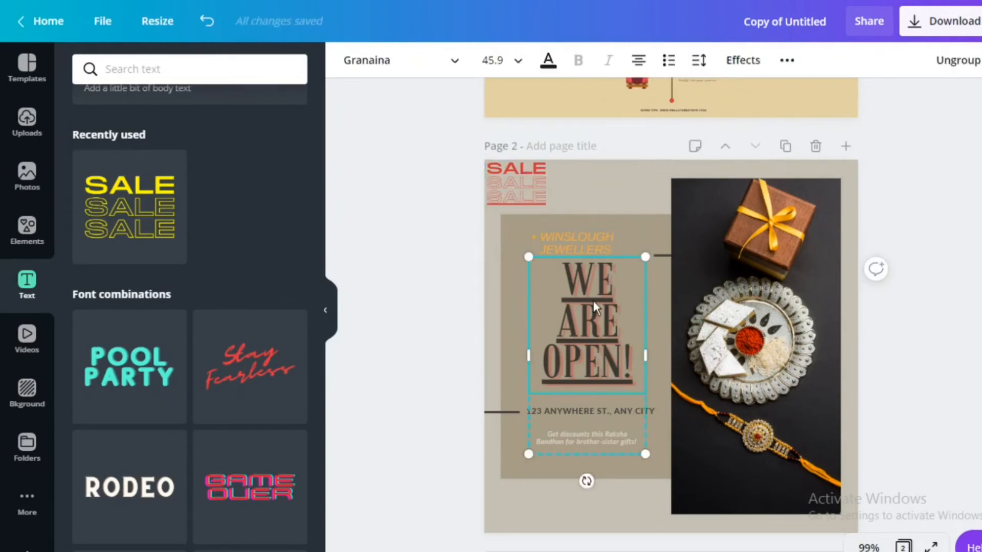
{"action": "left_click", "coordinate": [793, 64]}
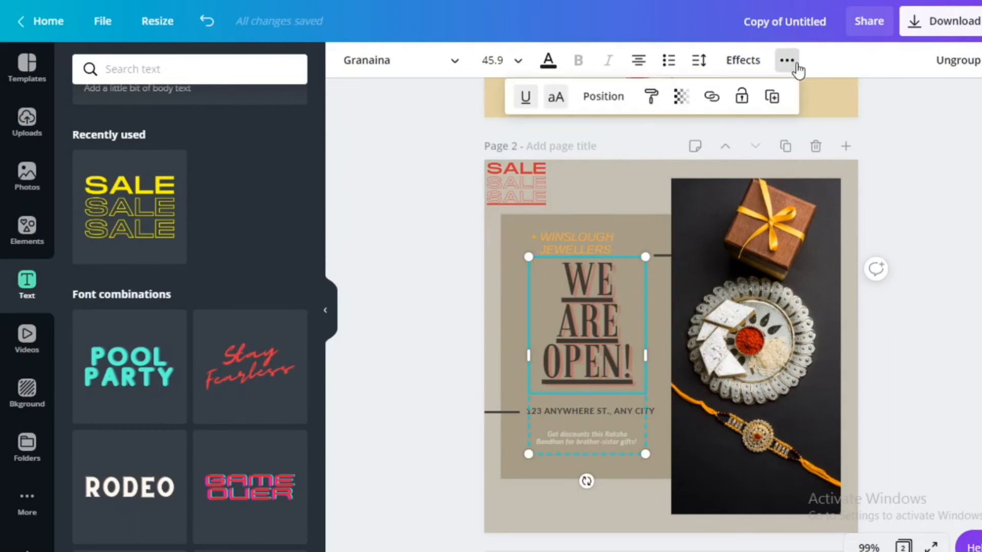
{"action": "left_click", "coordinate": [742, 98]}
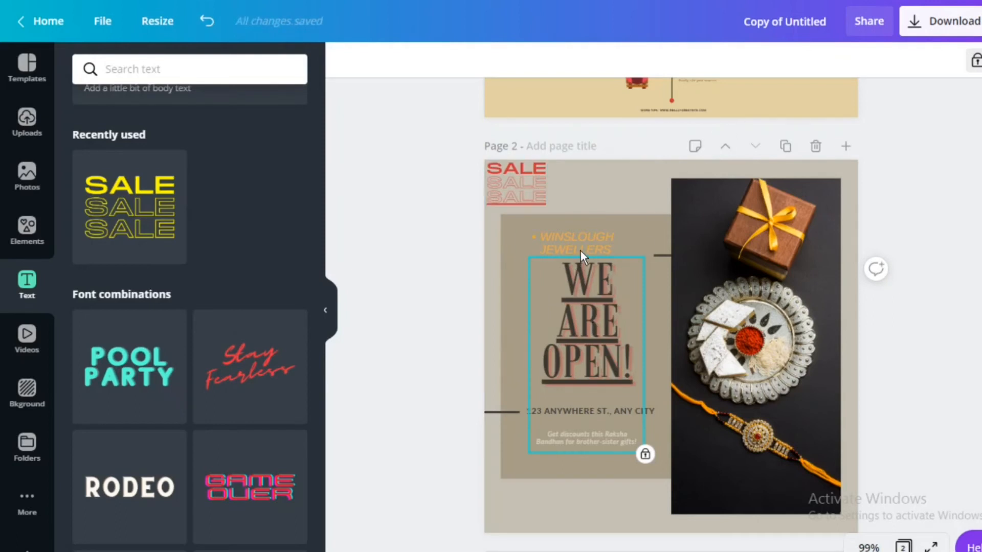
{"action": "left_click", "coordinate": [975, 62]}
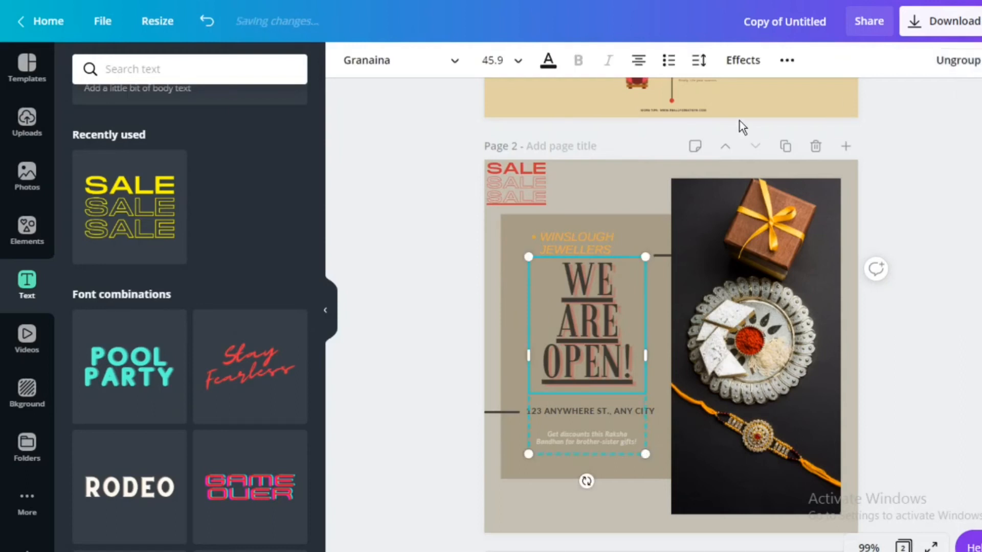
- Duplicate the WE ARE OPEN! text group on page 2 and remove the copy again
{"action": "left_click", "coordinate": [786, 61]}
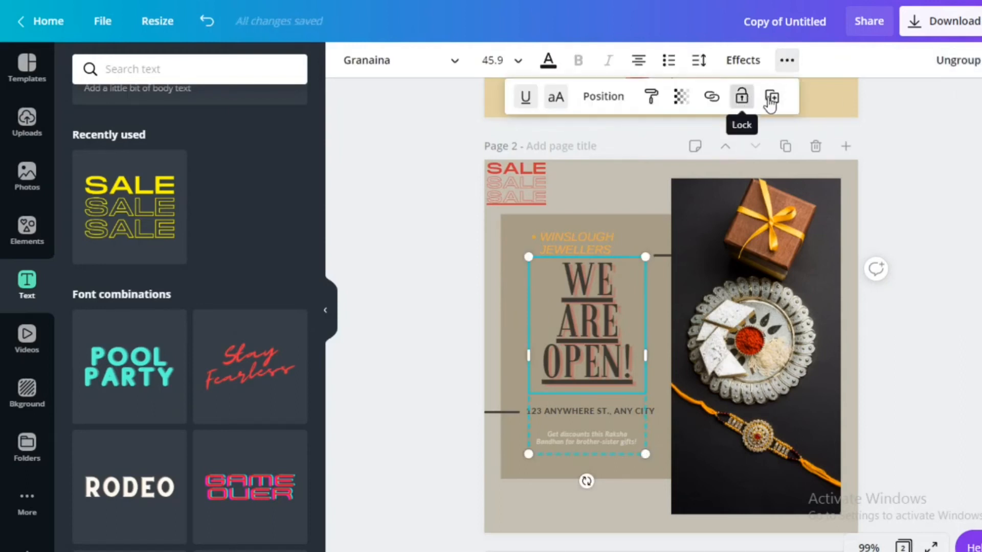
{"action": "left_click", "coordinate": [772, 97]}
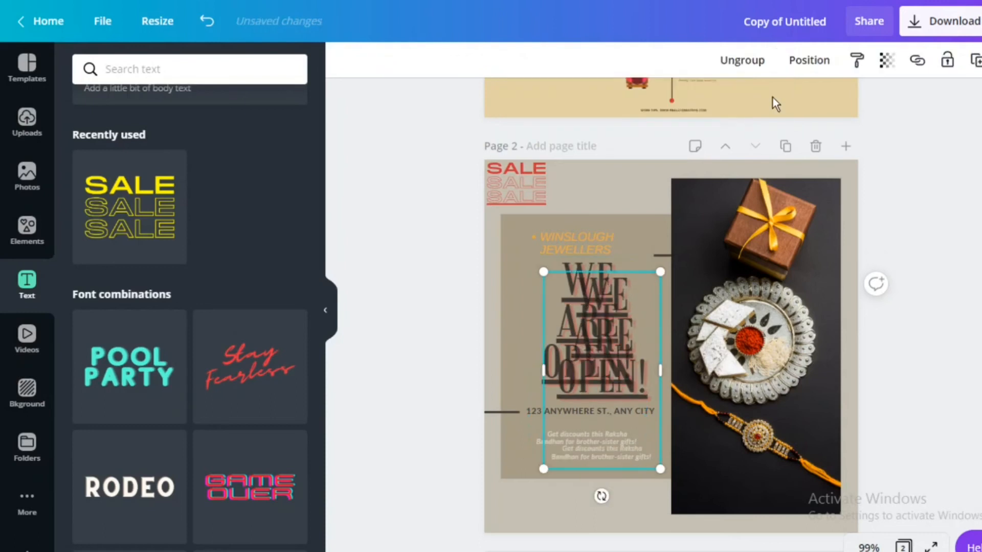
{"action": "key", "text": "Delete"}
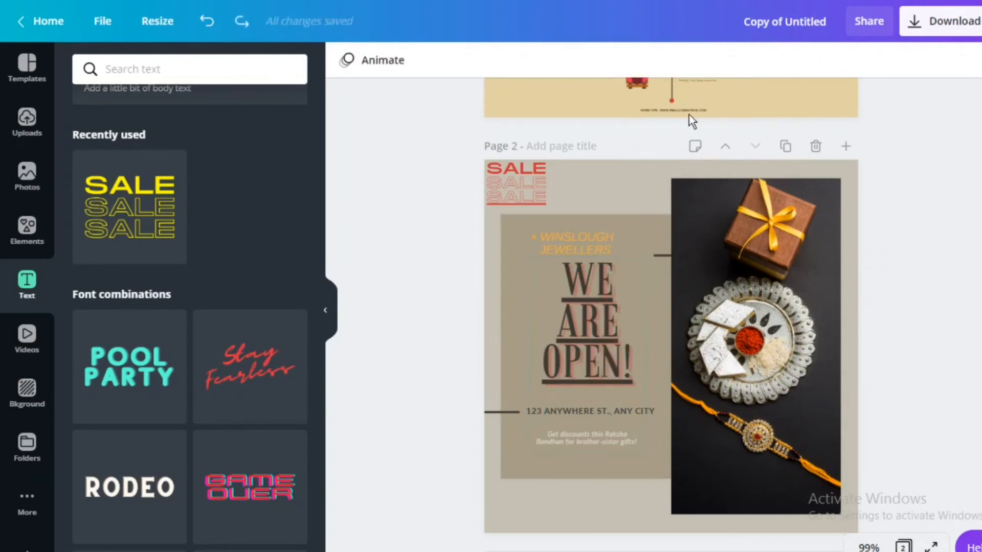
{"action": "left_click", "coordinate": [629, 258]}
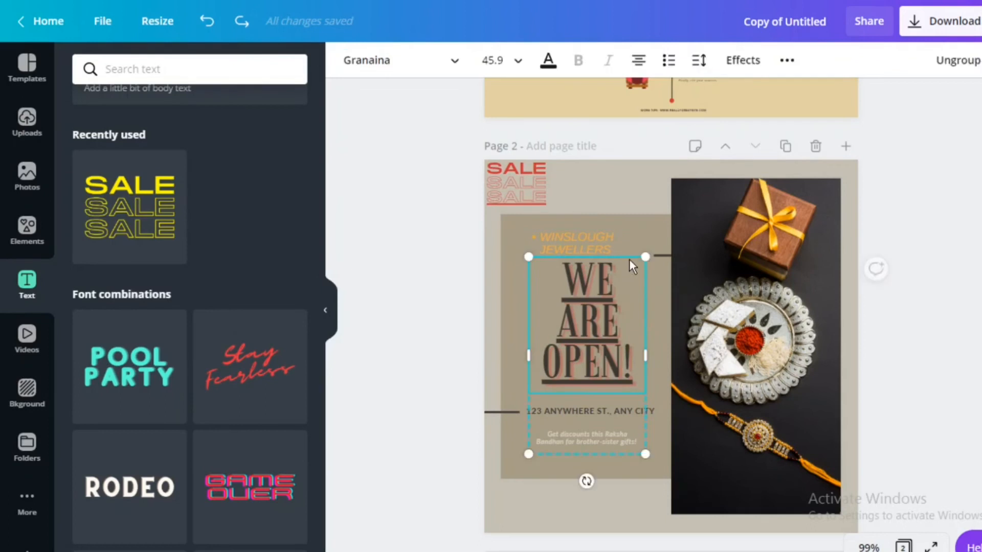
- Look through the image effects for the gift photo and apply the Street filter to it at intensity 80
{"action": "left_click", "coordinate": [742, 278]}
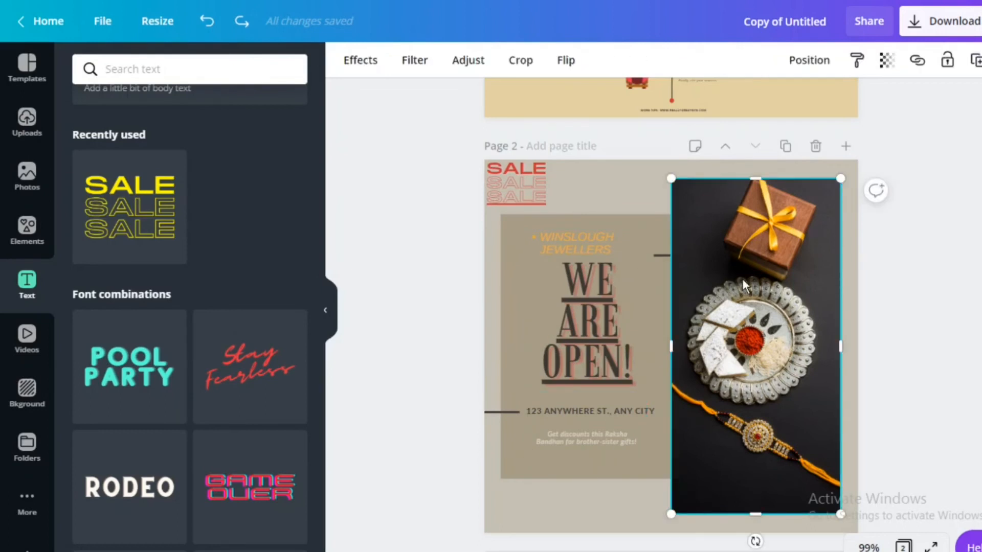
{"action": "left_click", "coordinate": [360, 55]}
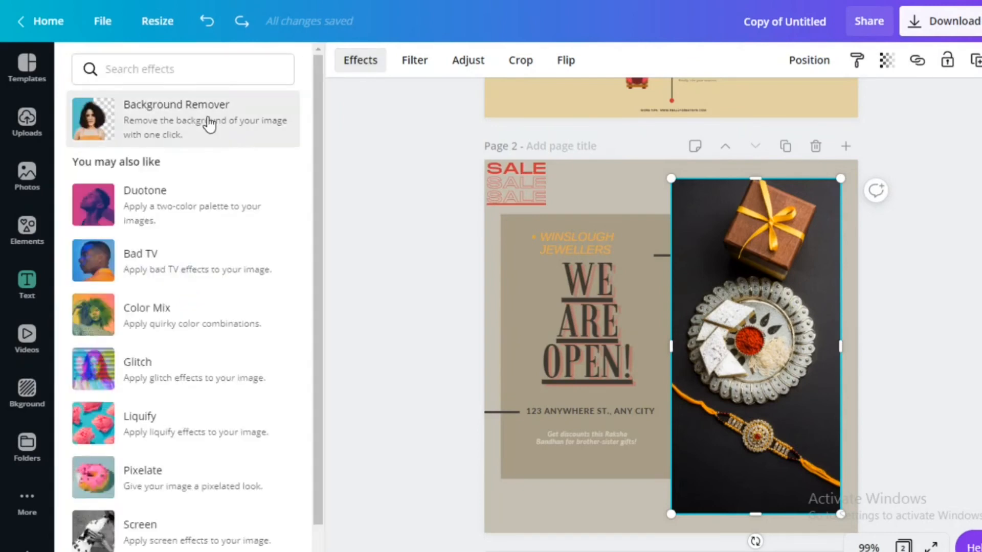
{"action": "scroll", "coordinate": [190, 220], "scroll_direction": "down", "scroll_amount": 1}
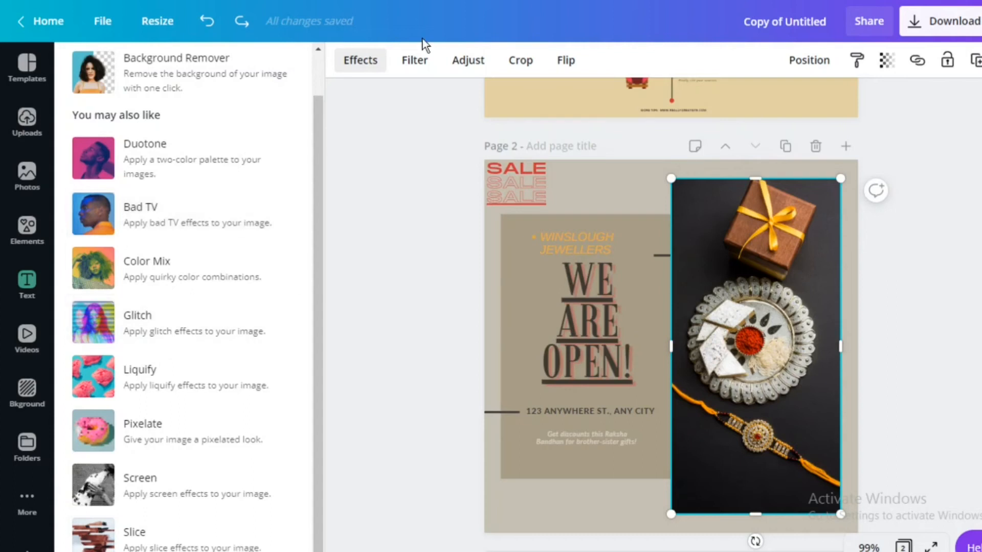
{"action": "left_click", "coordinate": [420, 61]}
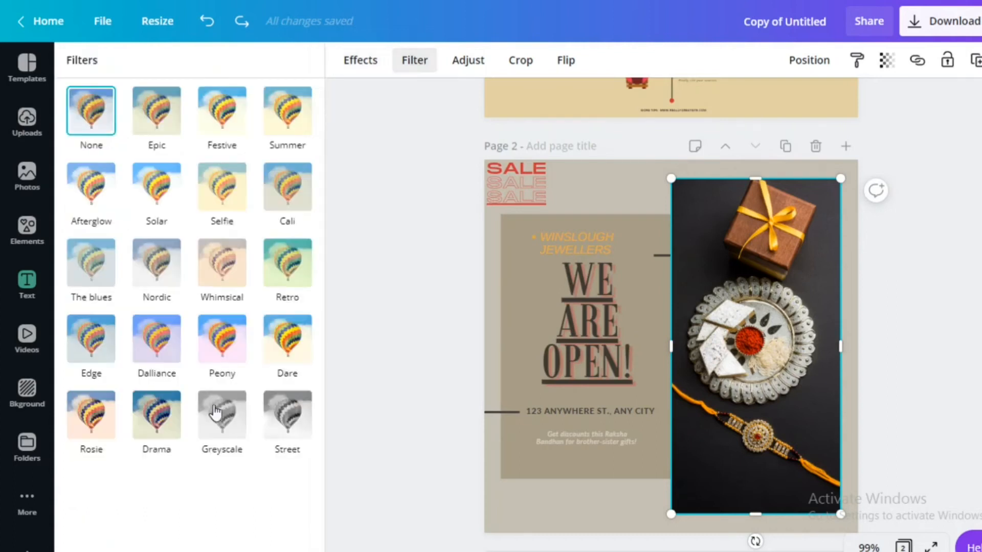
{"action": "left_click", "coordinate": [301, 429]}
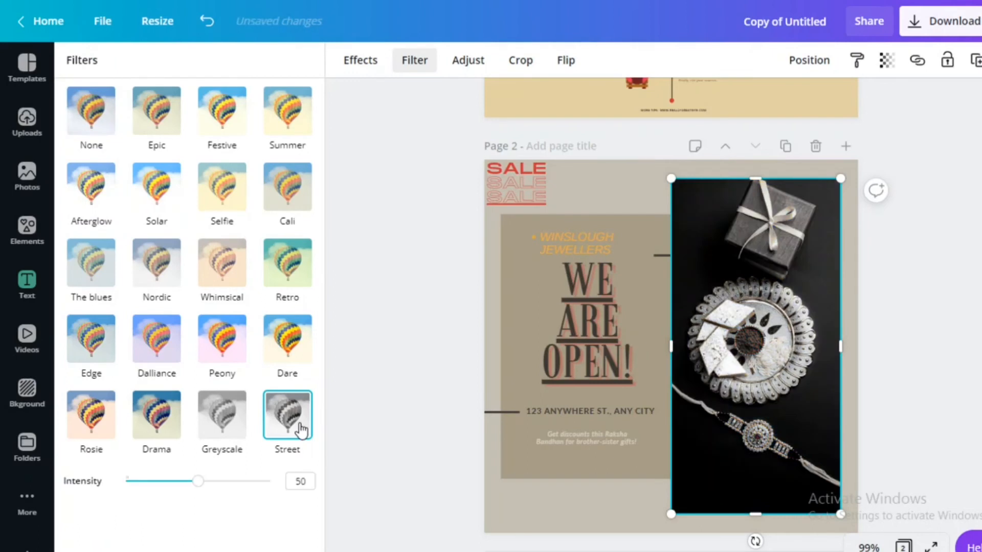
{"action": "left_click_drag", "start_coordinate": [204, 486], "coordinate": [243, 502]}
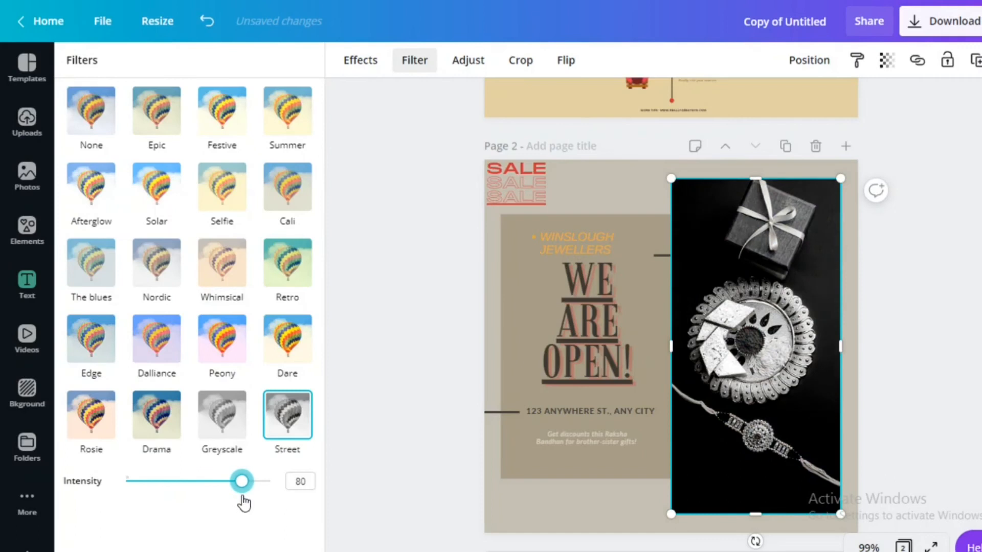
- Adjust the photo to brightness 9, saturation -61, tint 79, blur -41, X-Process 61 and vignette 34
{"action": "left_click", "coordinate": [477, 72]}
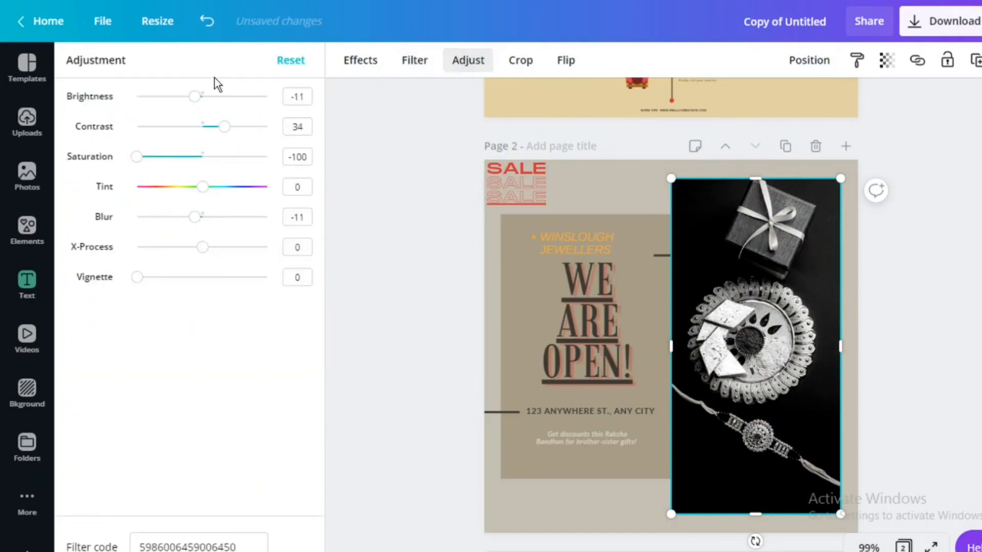
{"action": "left_click_drag", "start_coordinate": [201, 103], "coordinate": [224, 128]}
{"action": "mouse_move", "coordinate": [178, 164]}
{"action": "left_mouse_down"}
{"action": "mouse_move", "coordinate": [249, 161]}
{"action": "mouse_move", "coordinate": [164, 171]}
{"action": "left_mouse_up"}
{"action": "left_click_drag", "start_coordinate": [217, 192], "coordinate": [254, 195]}
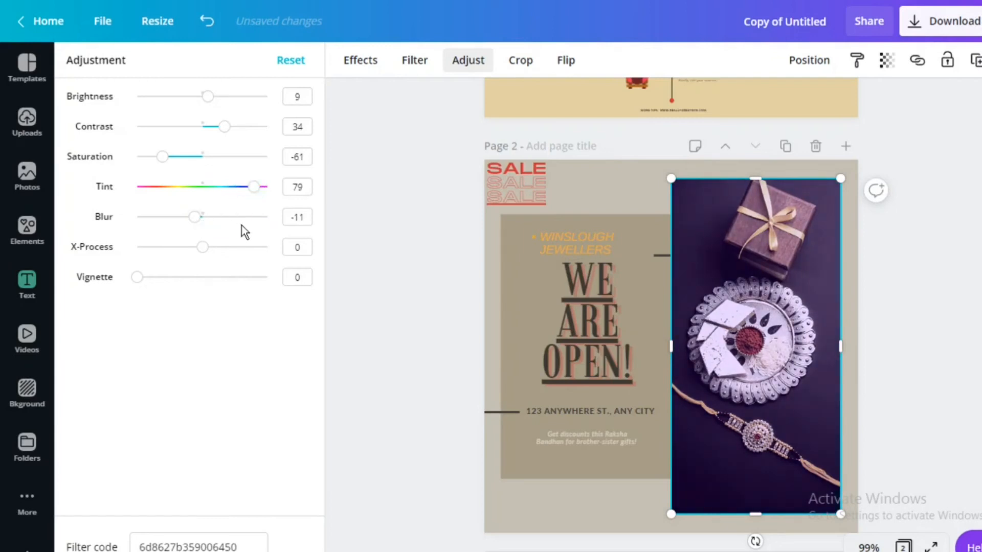
{"action": "mouse_move", "coordinate": [195, 218]}
{"action": "left_mouse_down"}
{"action": "mouse_move", "coordinate": [160, 224]}
{"action": "mouse_move", "coordinate": [262, 230]}
{"action": "mouse_move", "coordinate": [178, 223]}
{"action": "left_mouse_up"}
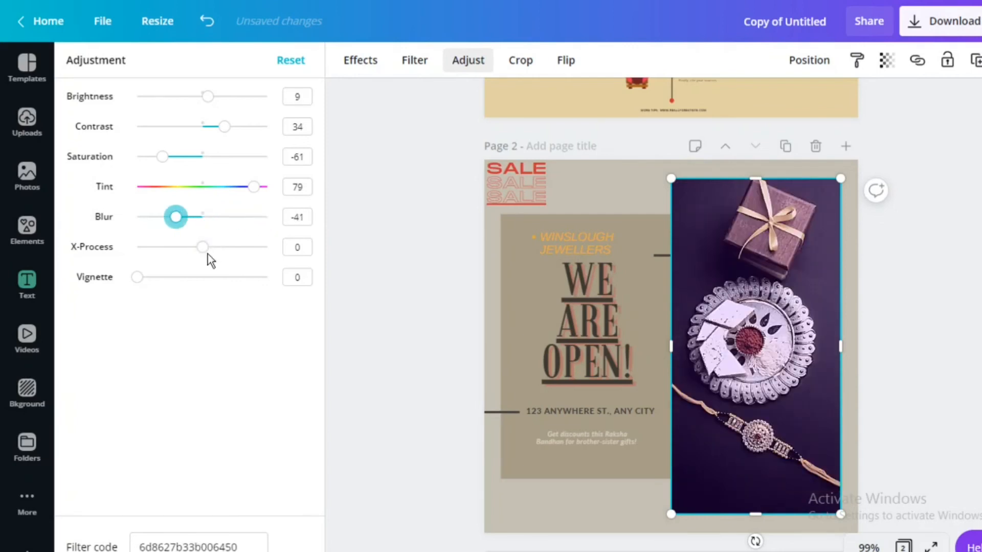
{"action": "left_click_drag", "start_coordinate": [199, 256], "coordinate": [246, 252]}
{"action": "mouse_move", "coordinate": [245, 251]}
{"action": "left_mouse_down"}
{"action": "mouse_move", "coordinate": [170, 256]}
{"action": "mouse_move", "coordinate": [242, 248]}
{"action": "left_mouse_up"}
{"action": "left_click_drag", "start_coordinate": [136, 288], "coordinate": [181, 287]}
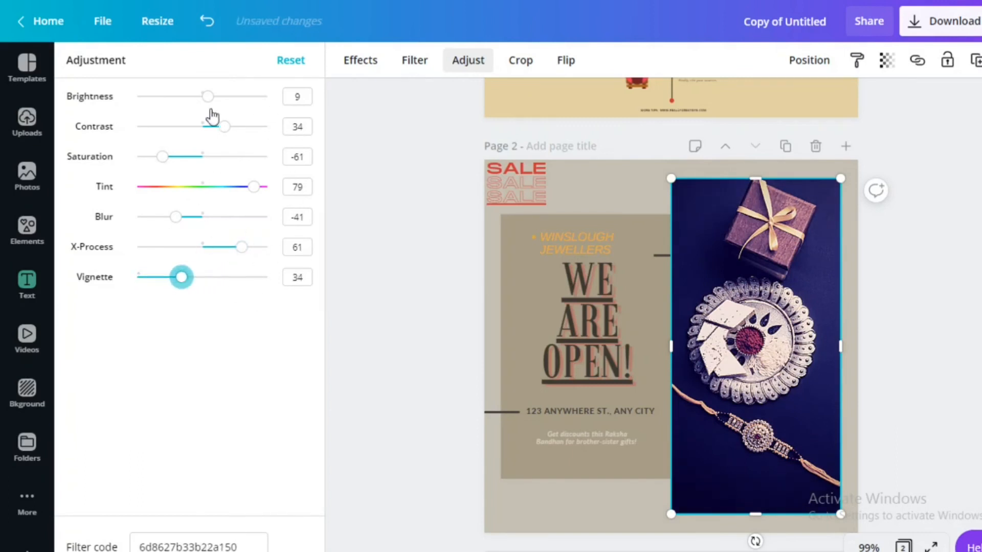
- Try cropping the photo inward from its upper-left corner to a narrow strip, and undo the crop
{"action": "left_click", "coordinate": [531, 60]}
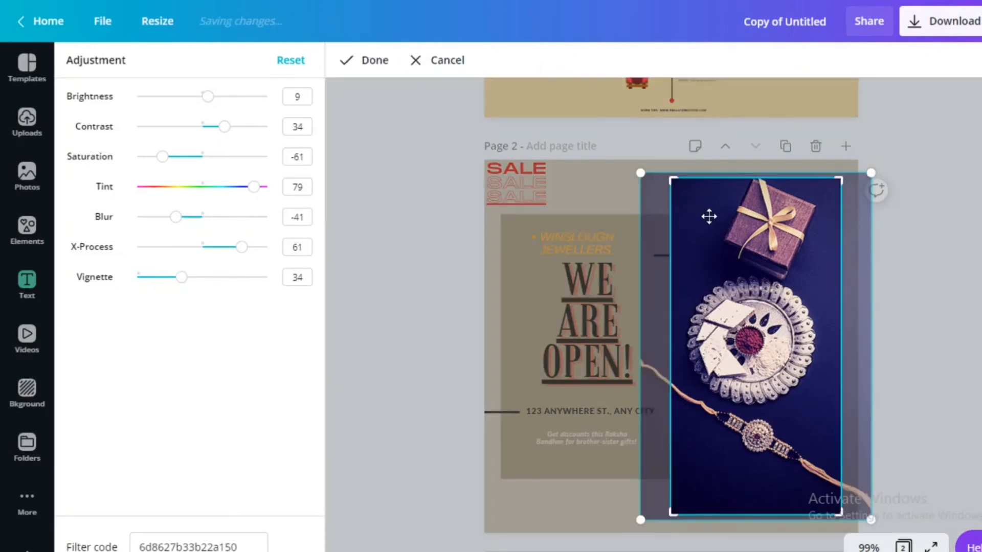
{"action": "left_click_drag", "start_coordinate": [673, 180], "coordinate": [765, 246]}
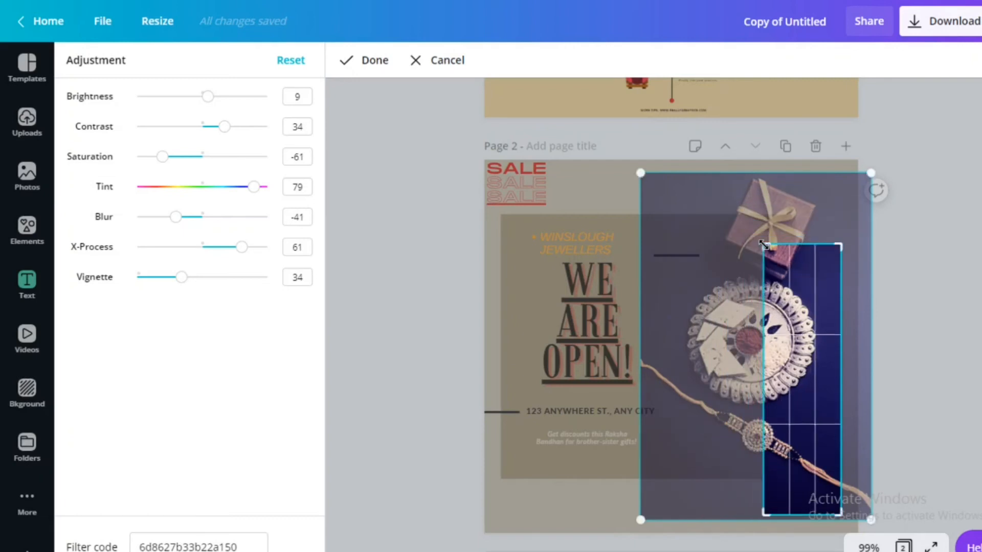
{"action": "left_click", "coordinate": [358, 60]}
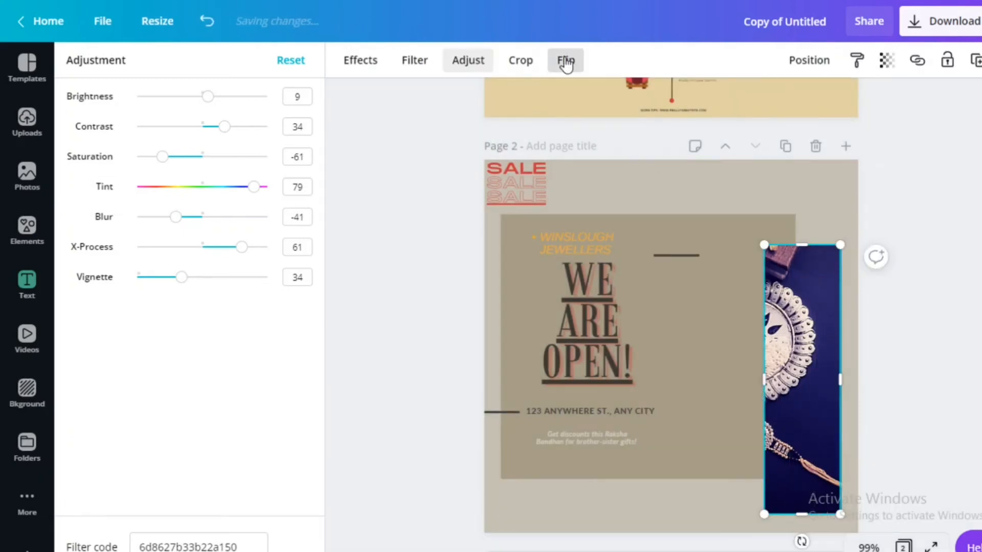
{"action": "key", "text": "ctrl+z"}
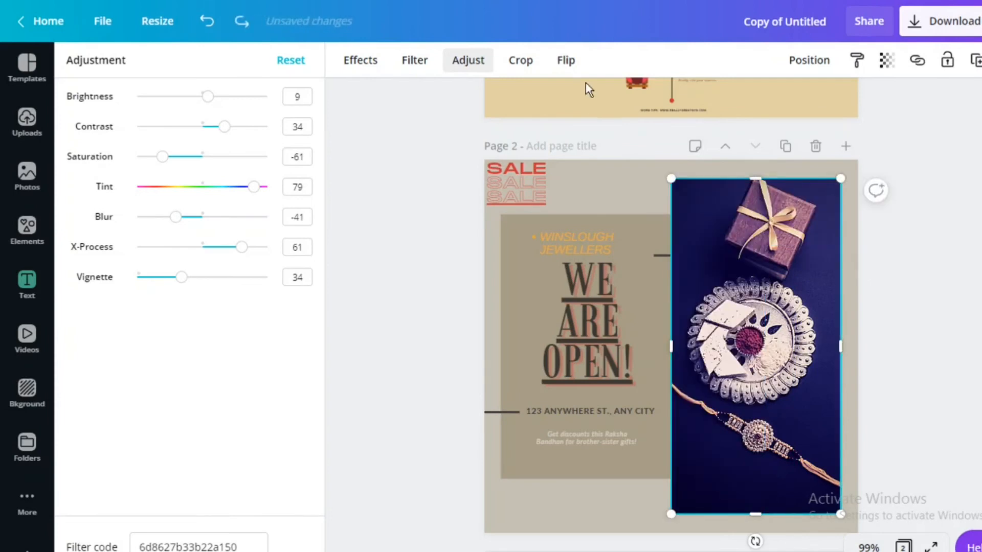
- Flip the photo both horizontally and vertically
{"action": "left_click", "coordinate": [571, 70]}
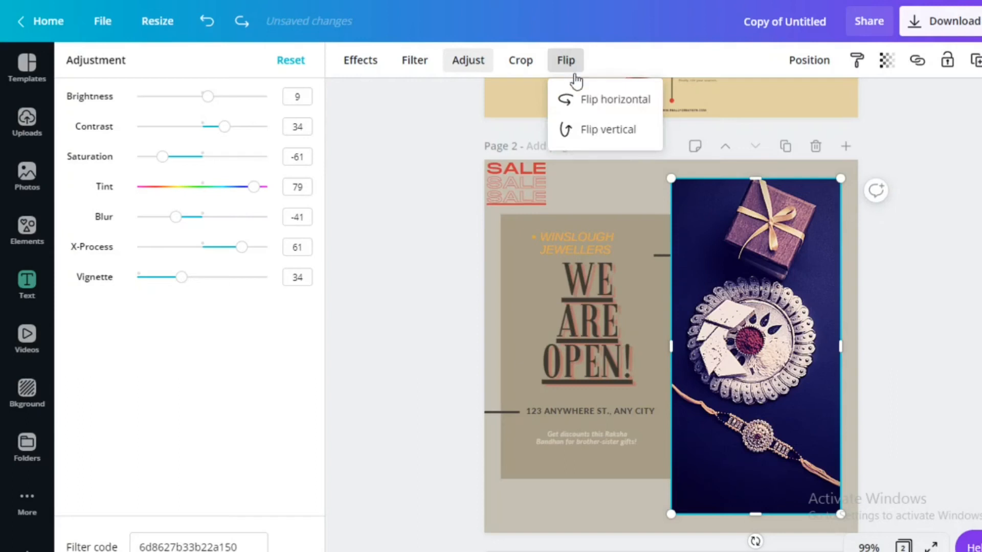
{"action": "left_click", "coordinate": [604, 100]}
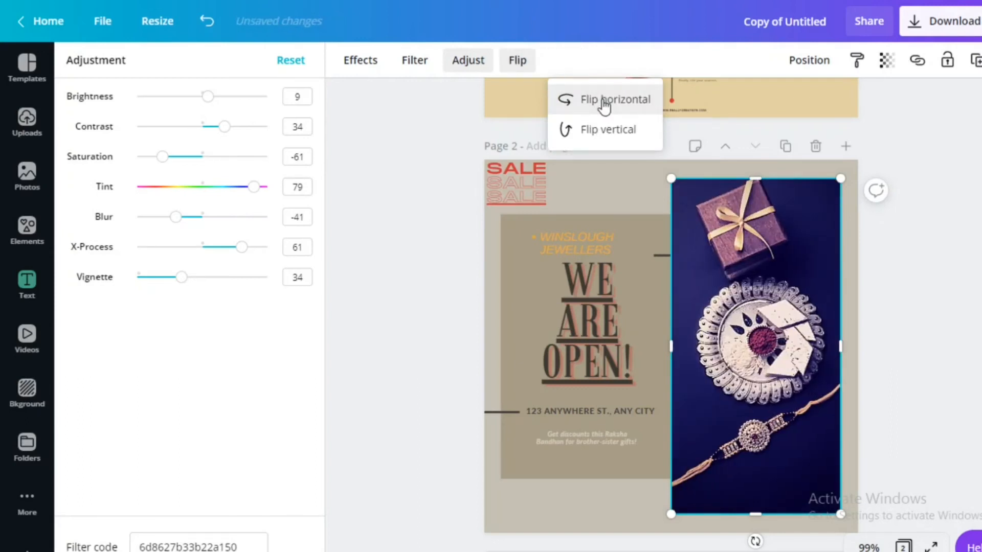
{"action": "left_click", "coordinate": [609, 134]}
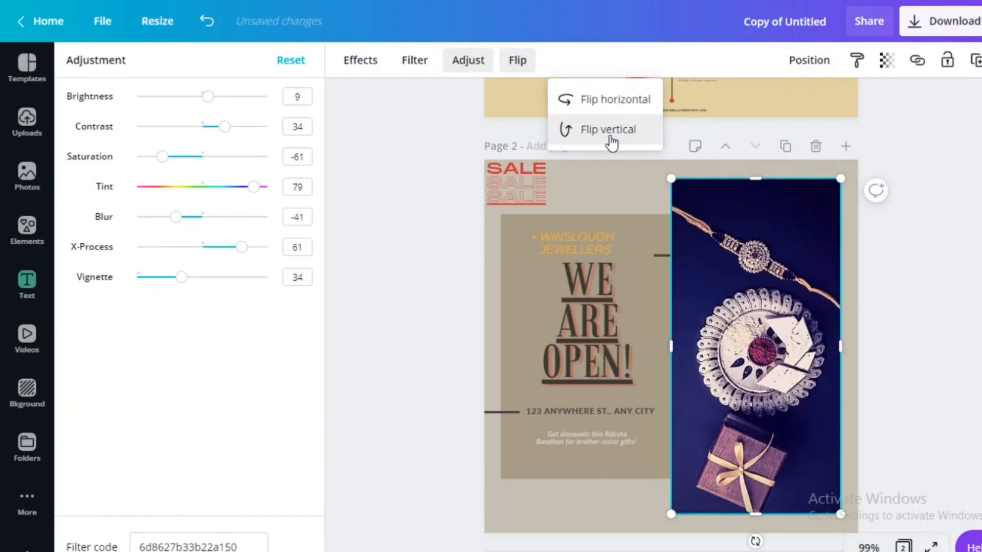
{"action": "left_click", "coordinate": [607, 99]}
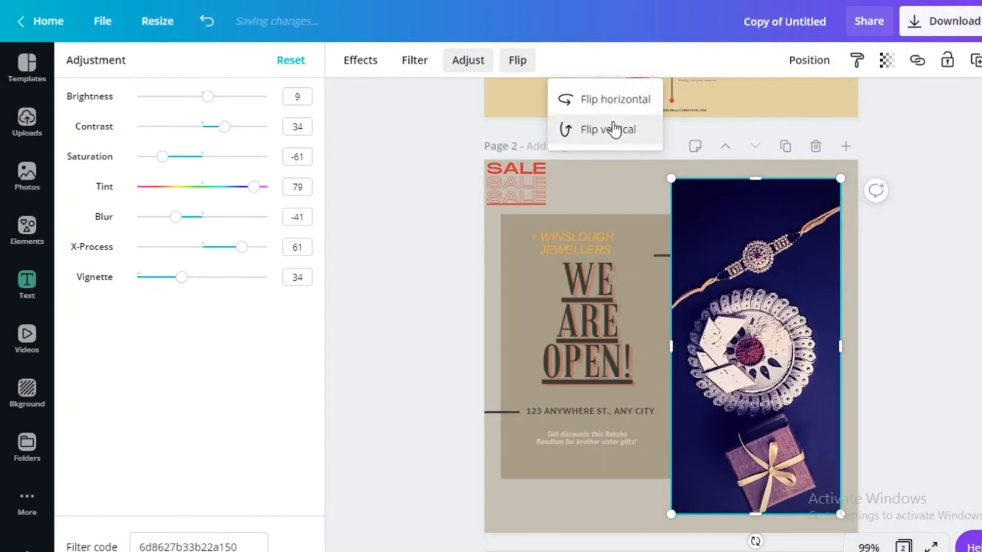
{"action": "left_click", "coordinate": [609, 116]}
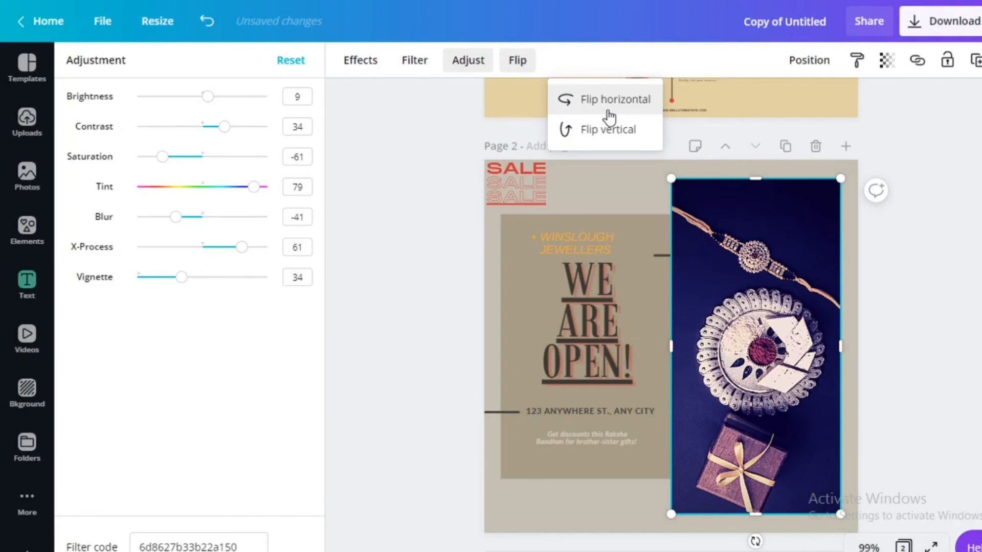
- Center the photo horizontally on the page and try copying its style onto the darker beige panel
{"action": "left_click", "coordinate": [804, 72]}
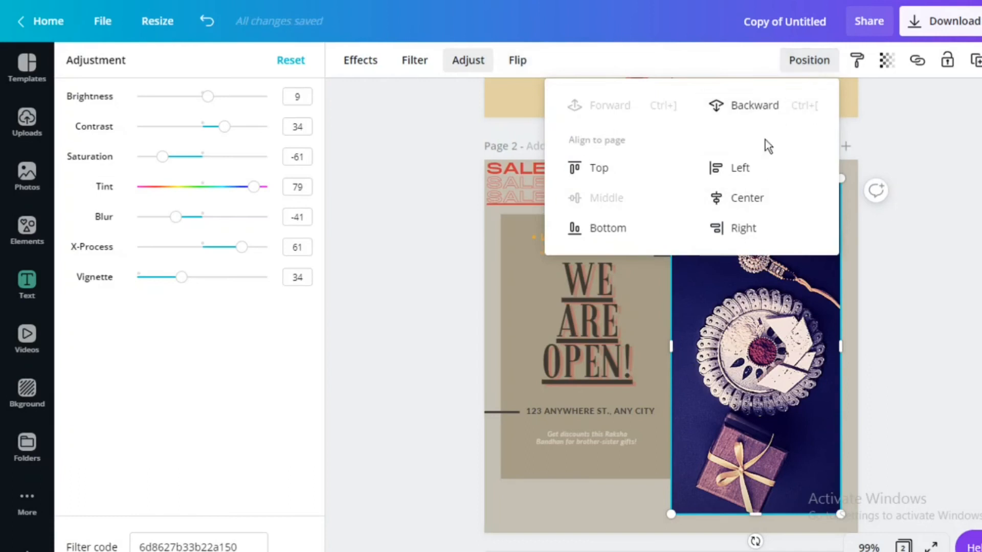
{"action": "left_click", "coordinate": [742, 179]}
{"action": "left_click", "coordinate": [757, 225]}
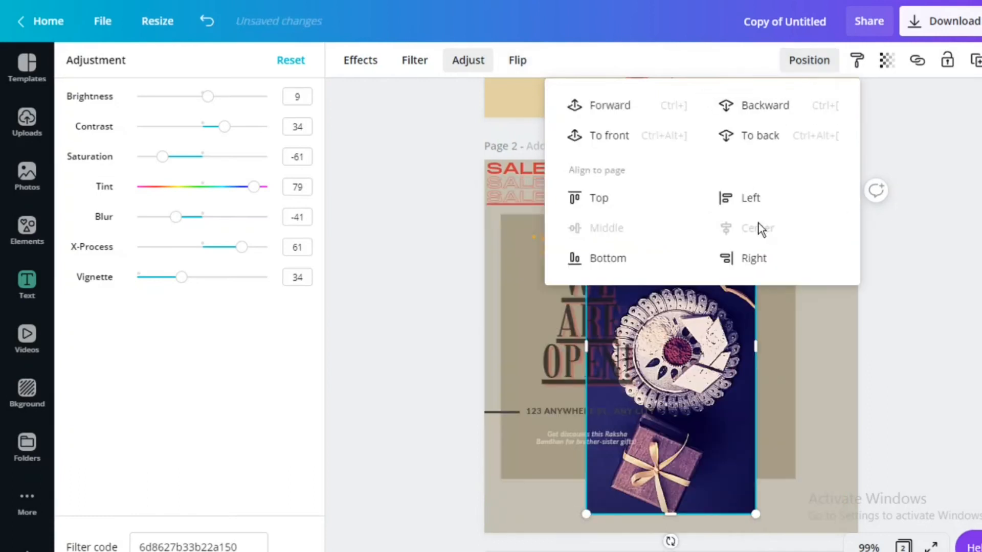
{"action": "left_click", "coordinate": [853, 72]}
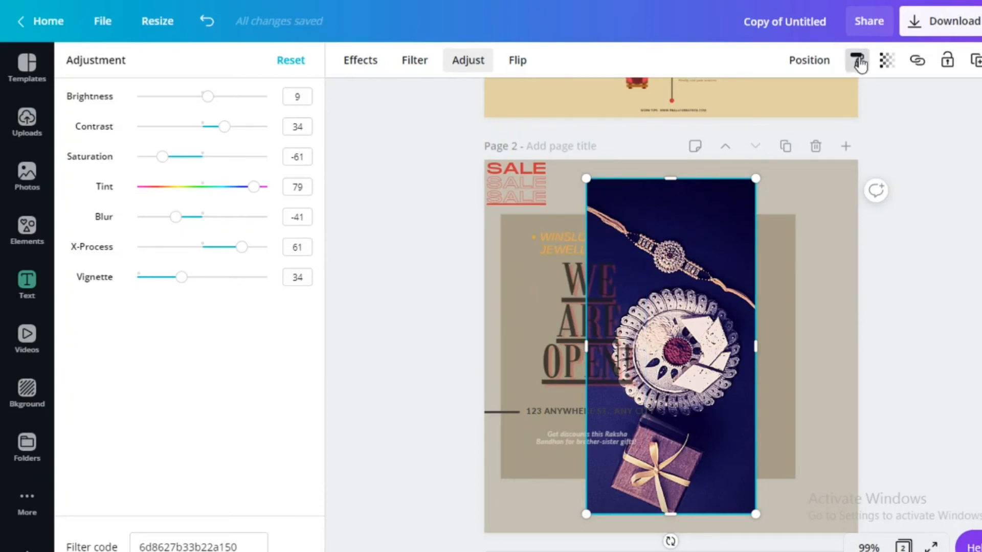
{"action": "left_click", "coordinate": [781, 250]}
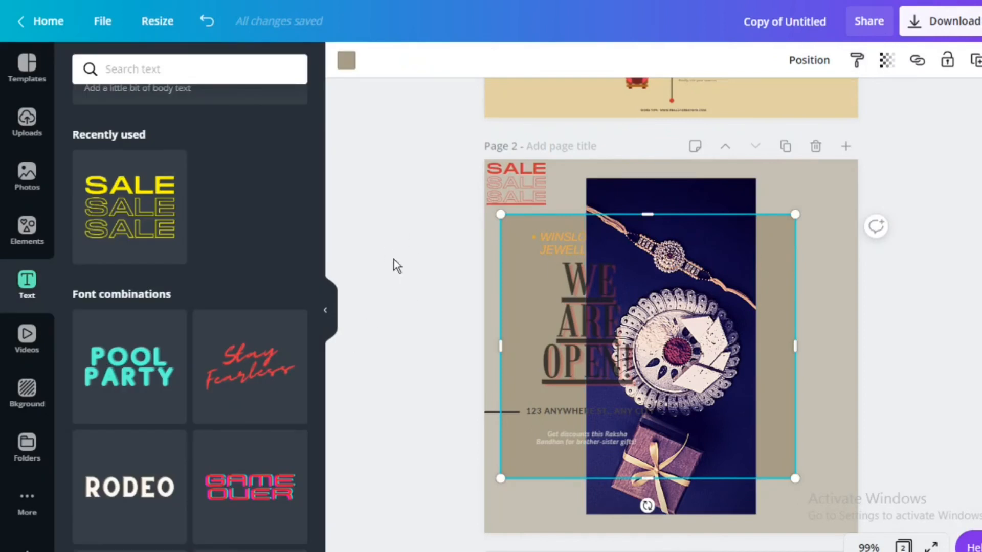
- Duplicate the centered photo and place the copy over the right edge of the page
{"action": "left_click", "coordinate": [707, 194]}
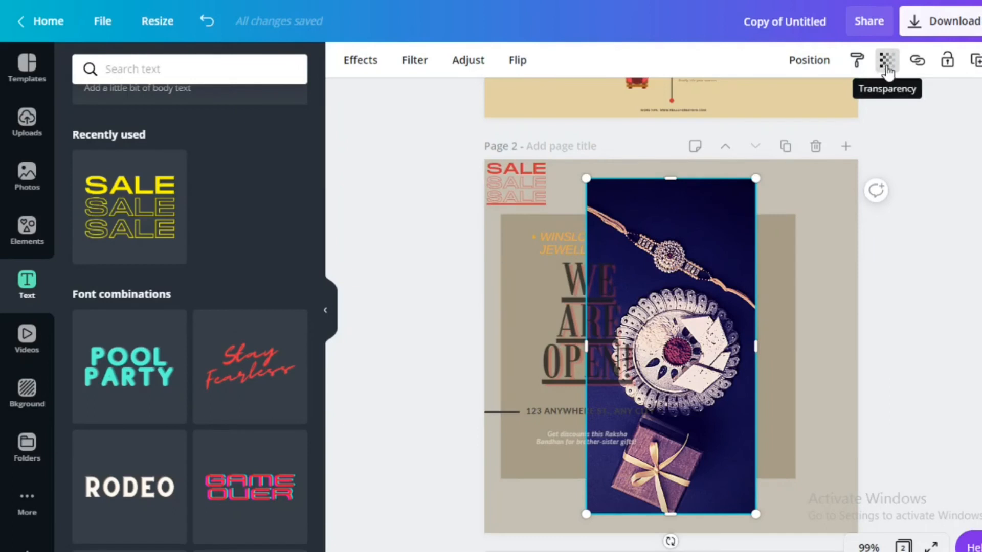
{"action": "left_click", "coordinate": [974, 60]}
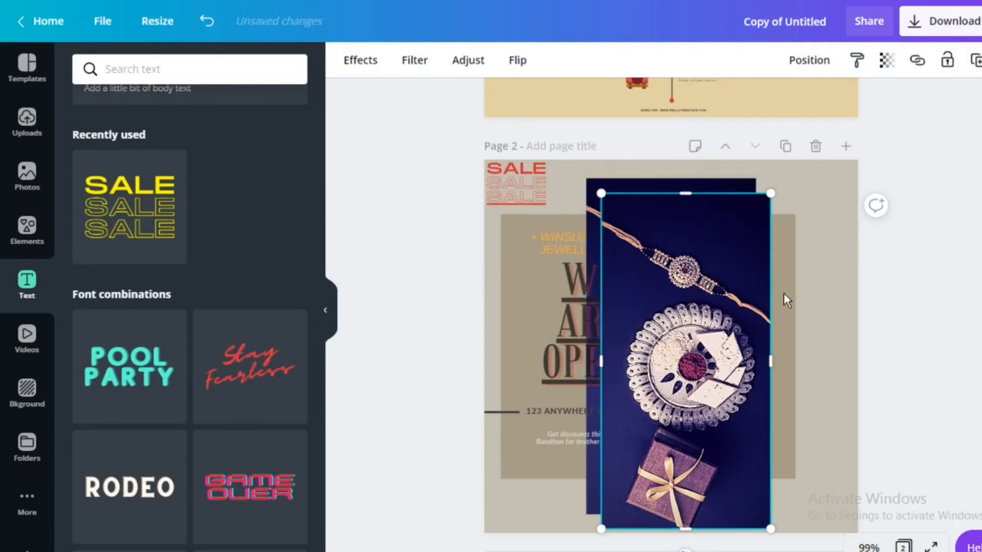
{"action": "left_click_drag", "start_coordinate": [654, 282], "coordinate": [752, 276]}
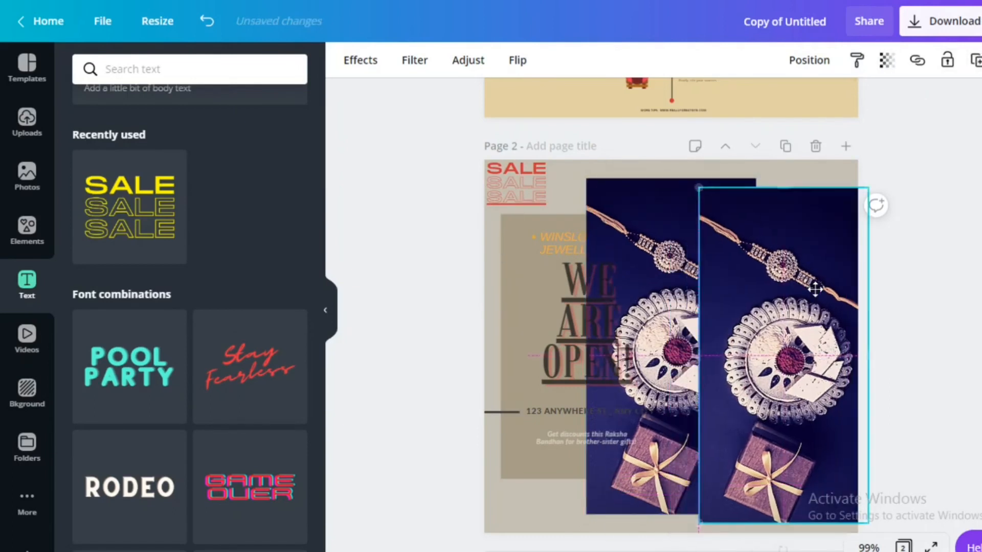
- Apply the Street filter to the photo copy and transfer its style to the centered original photo
{"action": "left_click", "coordinate": [397, 62]}
{"action": "left_click", "coordinate": [287, 415]}
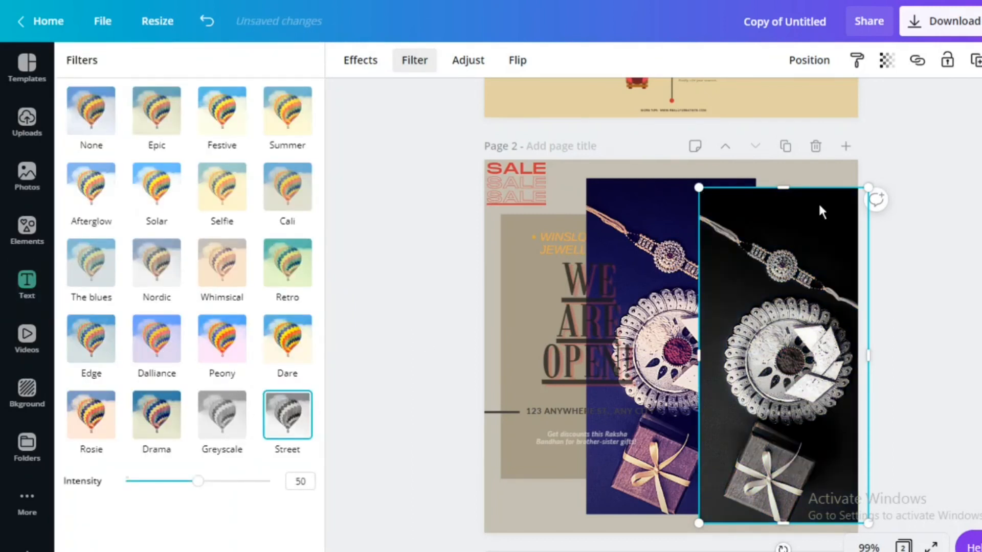
{"action": "left_click", "coordinate": [643, 301]}
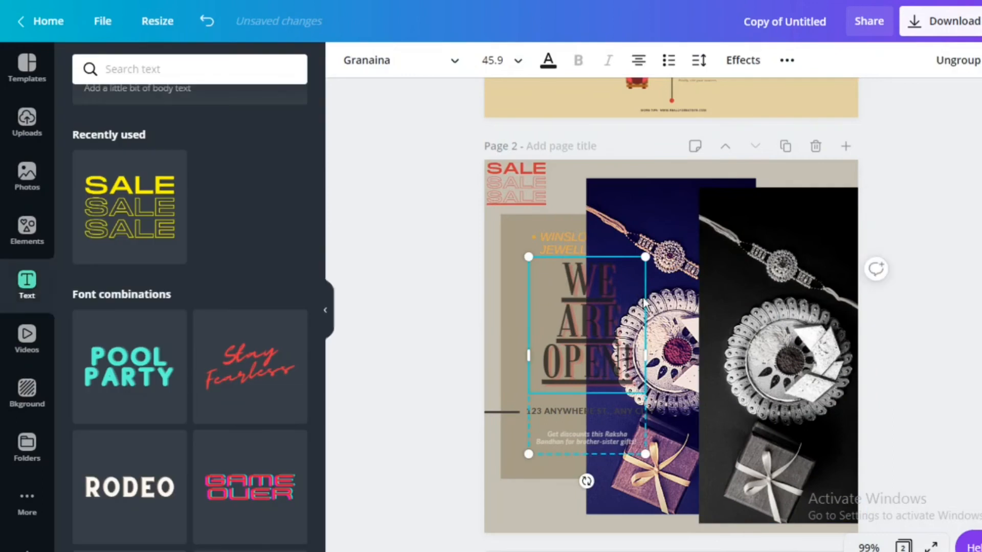
{"action": "left_click", "coordinate": [771, 232]}
{"action": "left_click", "coordinate": [855, 61]}
{"action": "left_click", "coordinate": [670, 203]}
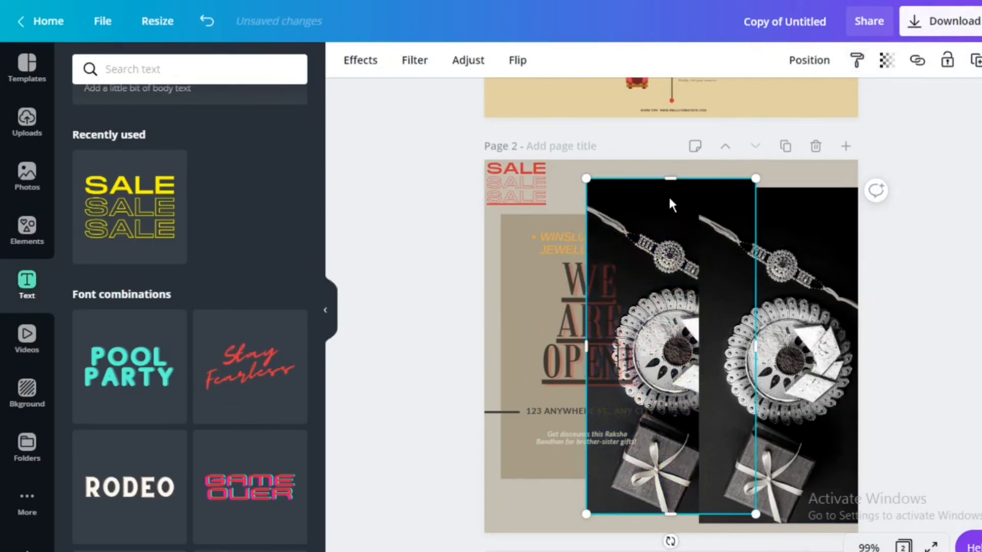
- Try the Greyscale filter on the photo copy at the page's right edge and settle on the Rosie filter
{"action": "left_click", "coordinate": [799, 198]}
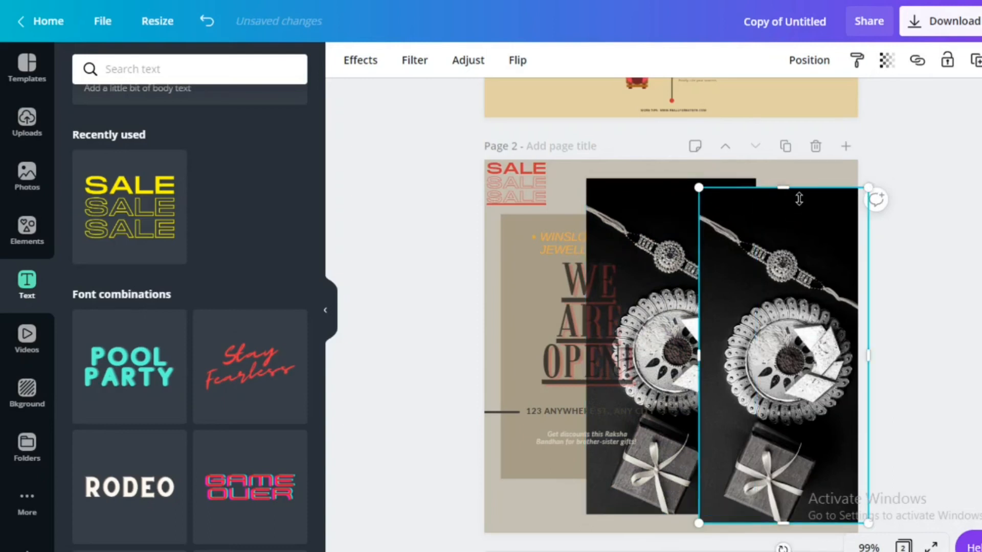
{"action": "left_click", "coordinate": [414, 60]}
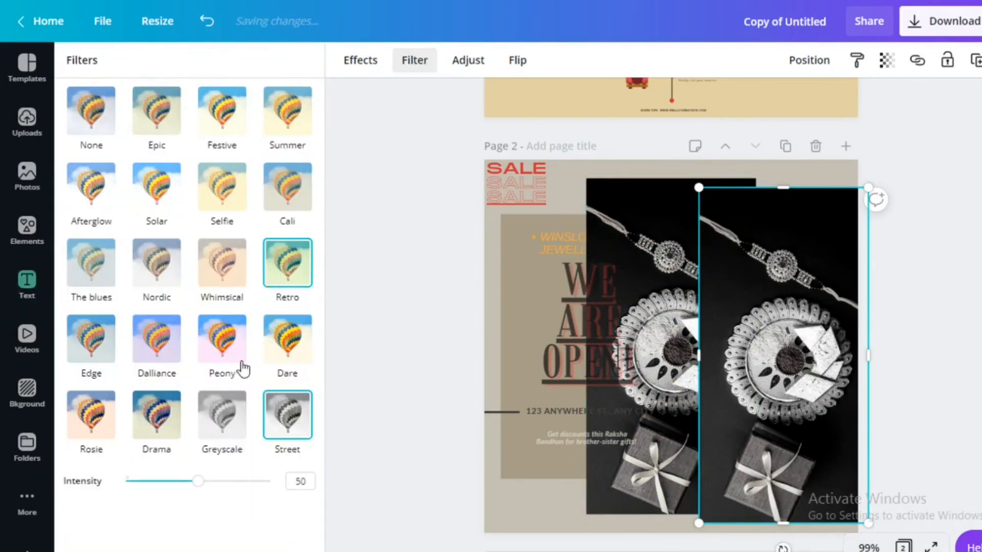
{"action": "left_click", "coordinate": [240, 413]}
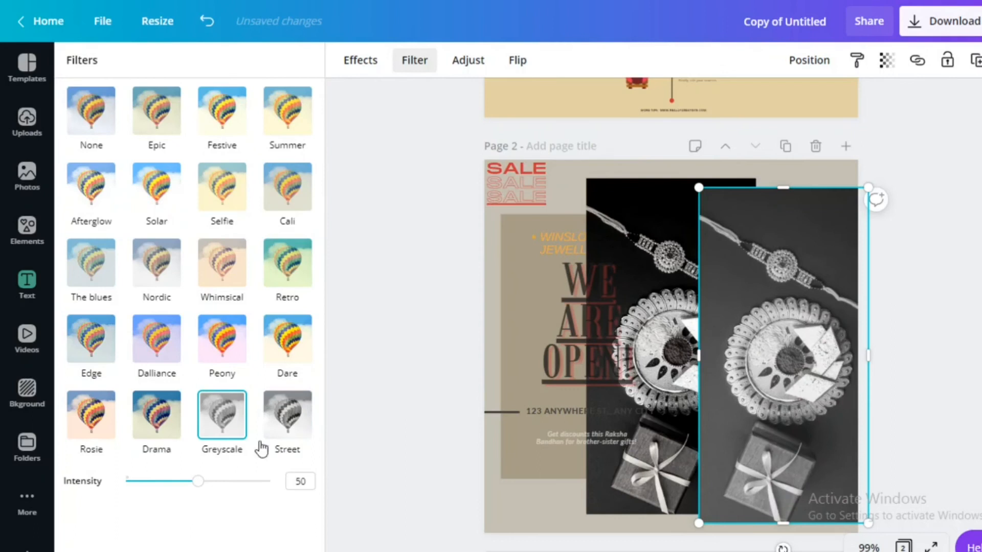
{"action": "left_click", "coordinate": [72, 427]}
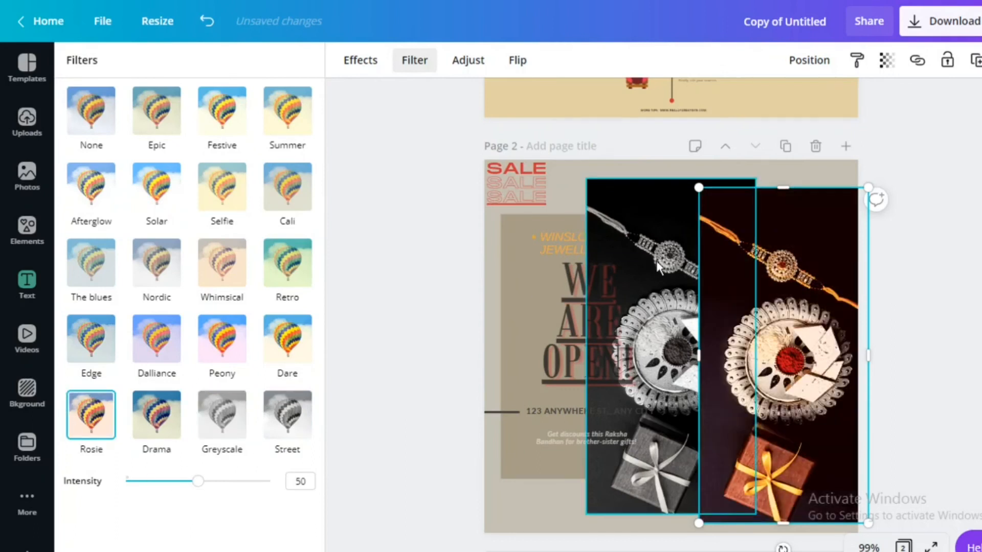
- Move the Street-filtered photo left over the heading text and bring it to the front of all elements
{"action": "left_click", "coordinate": [639, 207]}
{"action": "left_click_drag", "start_coordinate": [640, 207], "coordinate": [582, 197]}
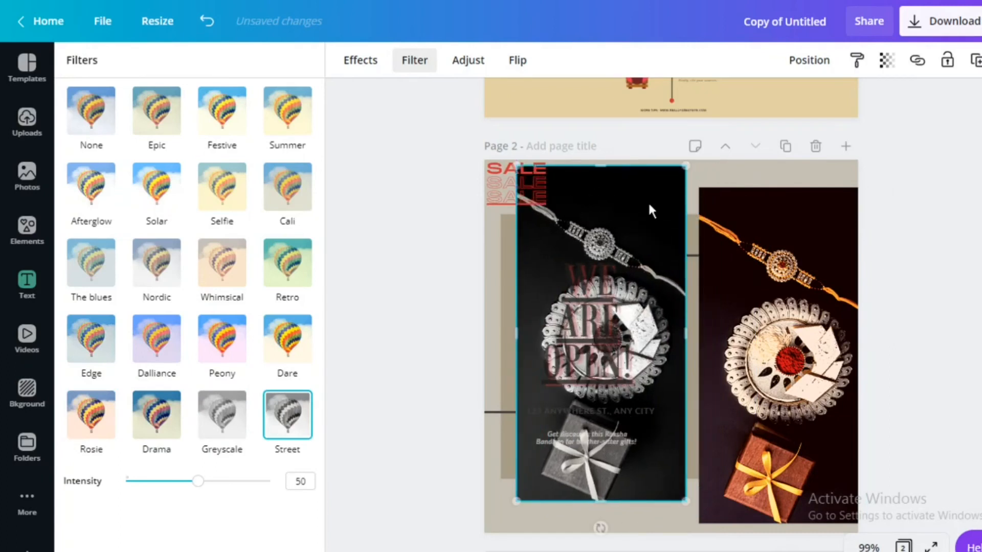
{"action": "right_click", "coordinate": [635, 188]}
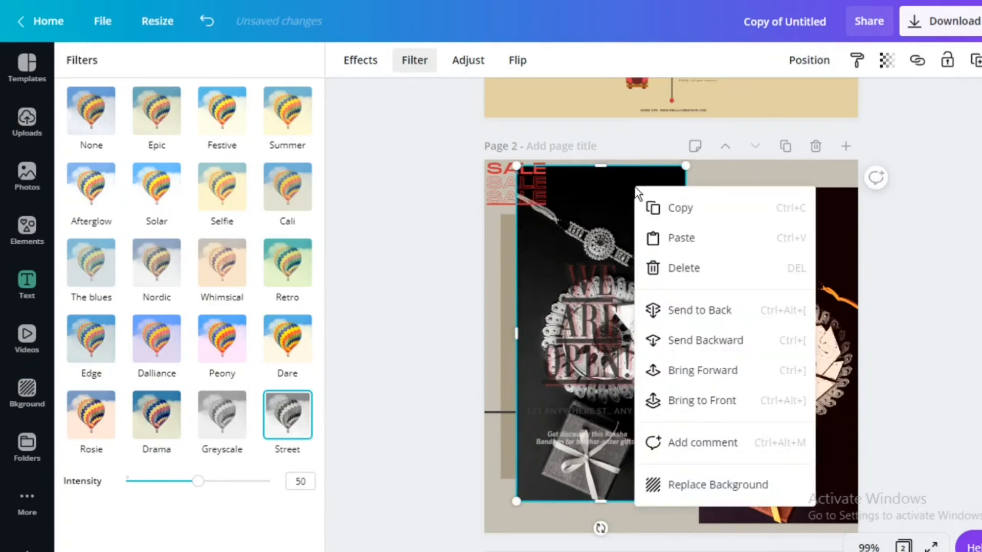
{"action": "left_click", "coordinate": [722, 368]}
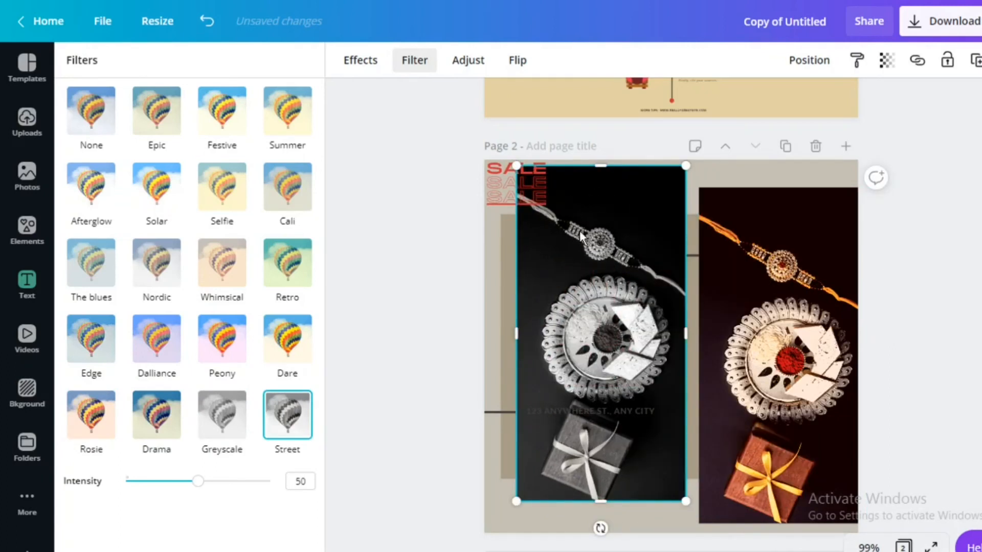
{"action": "right_click", "coordinate": [645, 236]}
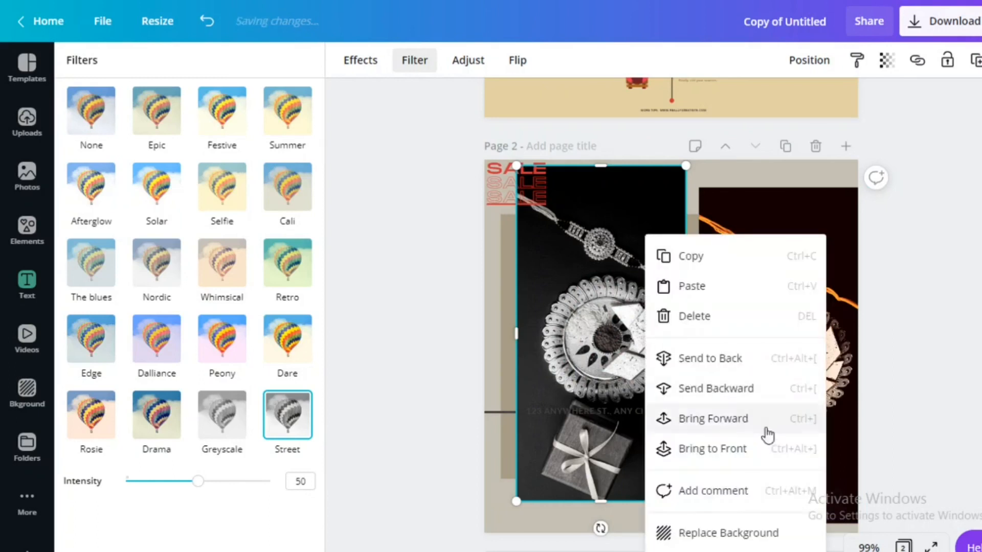
{"action": "left_click", "coordinate": [745, 446]}
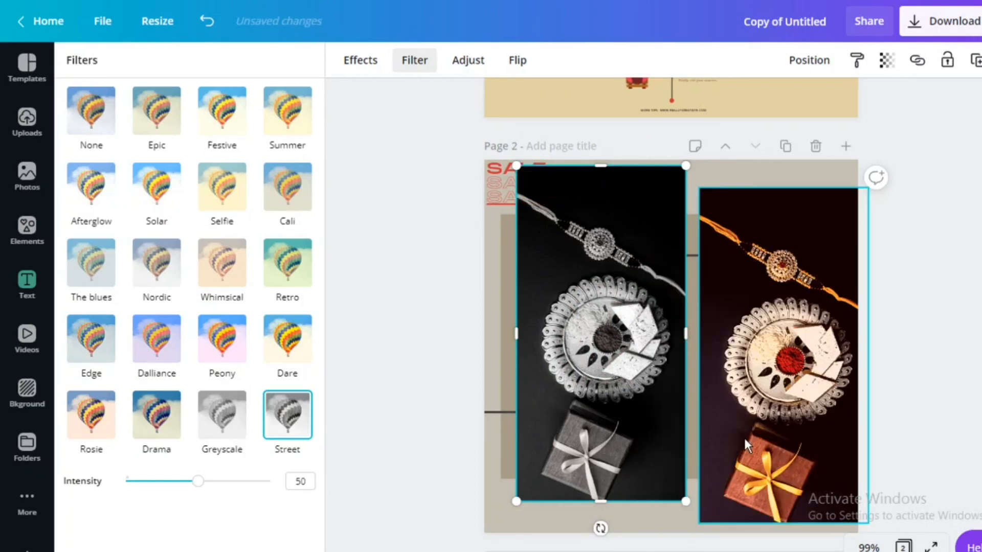
- Align the Rosie-filtered photo's top edge with the black-and-white photo and copy its style onto that photo
{"action": "left_click", "coordinate": [778, 286]}
{"action": "left_click_drag", "start_coordinate": [760, 266], "coordinate": [781, 270]}
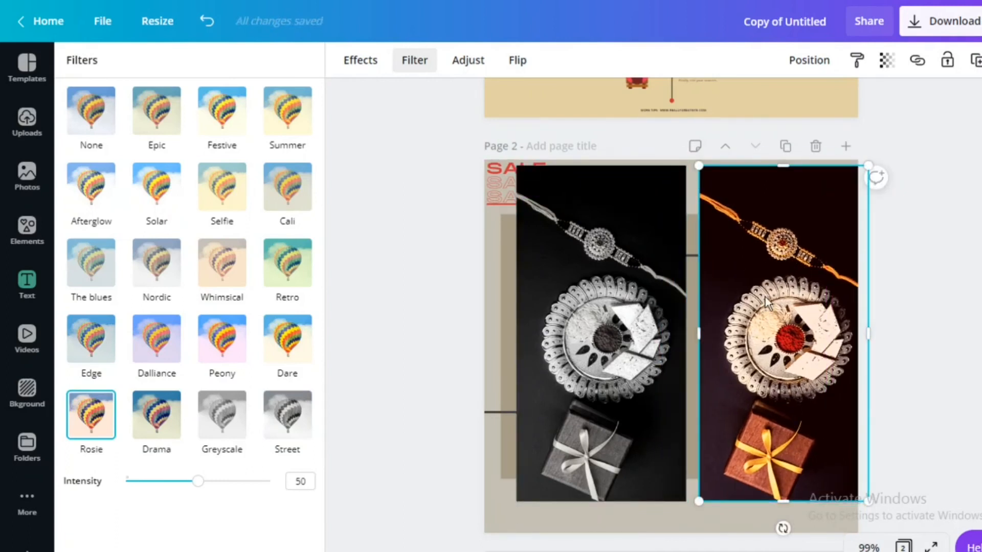
{"action": "left_click", "coordinate": [859, 59]}
{"action": "left_click", "coordinate": [637, 265]}
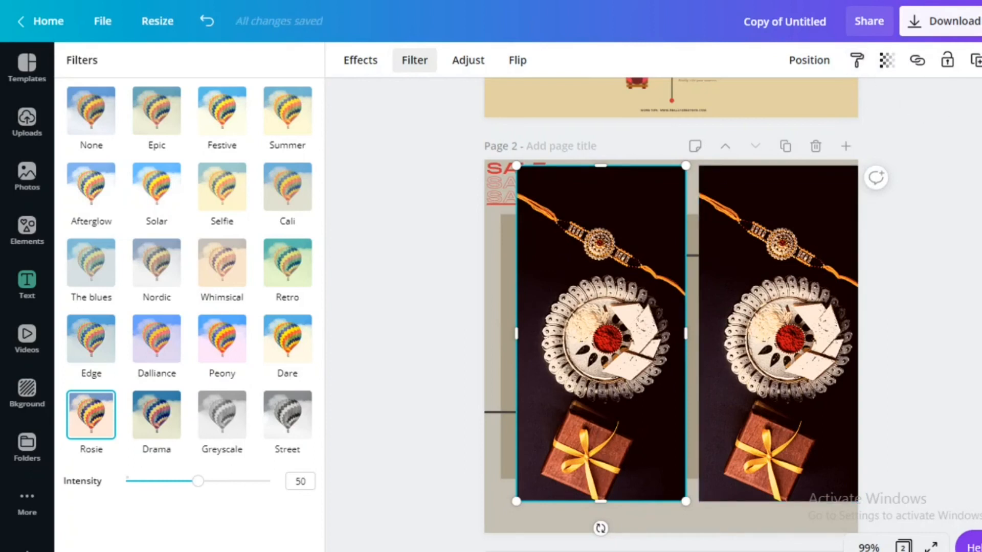
- Delete both photos, the darker beige panel and the beige page background from page 2
{"action": "key", "text": "Delete"}
{"action": "left_click", "coordinate": [809, 237]}
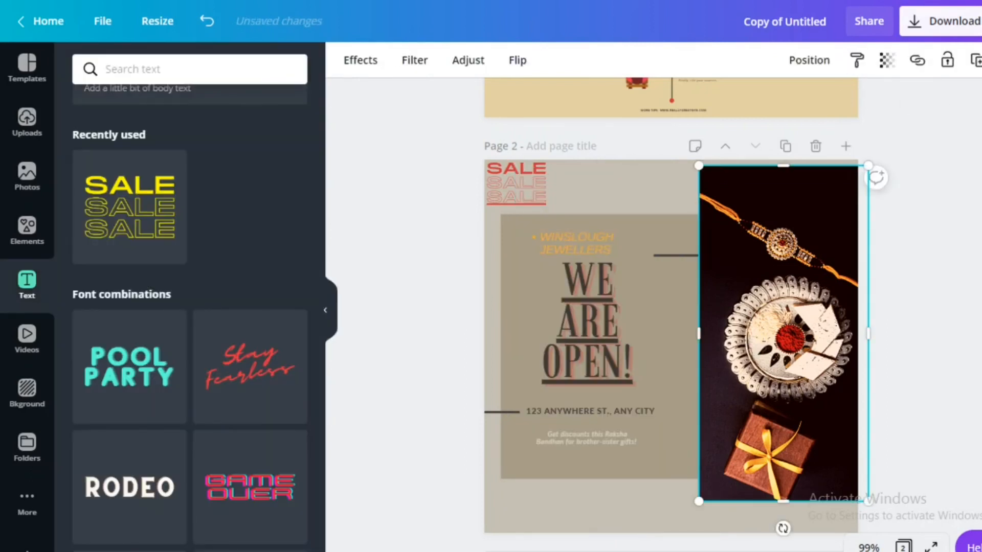
{"action": "key", "text": "Delete"}
{"action": "left_click", "coordinate": [683, 314]}
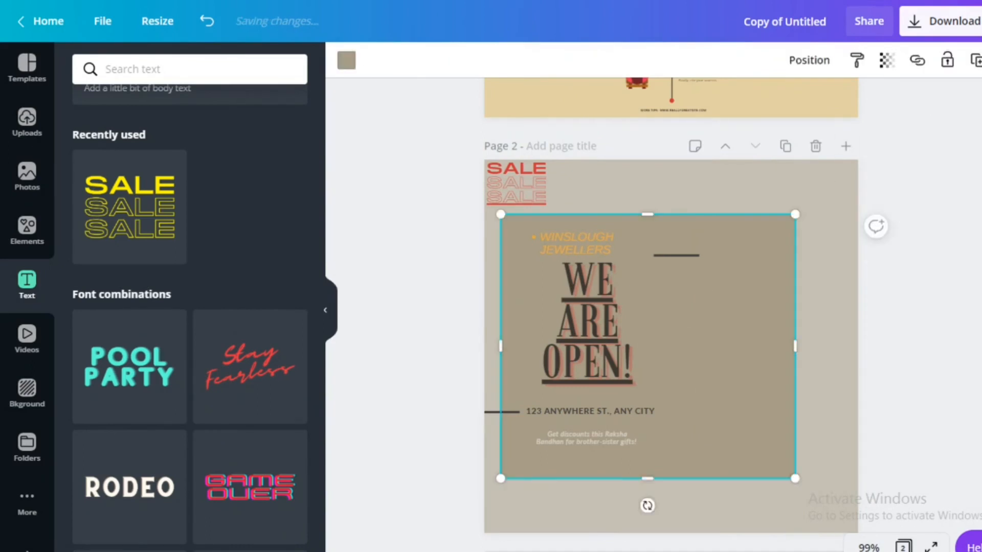
{"action": "key", "text": "Delete"}
{"action": "left_click", "coordinate": [698, 250]}
{"action": "key", "text": "Delete"}
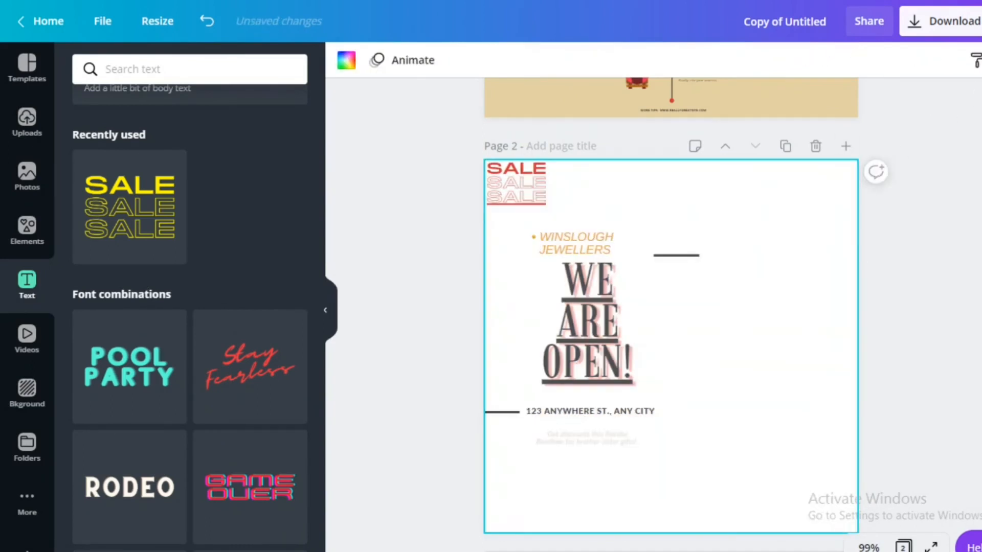
- Ungroup the "WE ARE OPEN!" heading from the discount text and move both toward the right of the page
{"action": "left_click", "coordinate": [606, 333]}
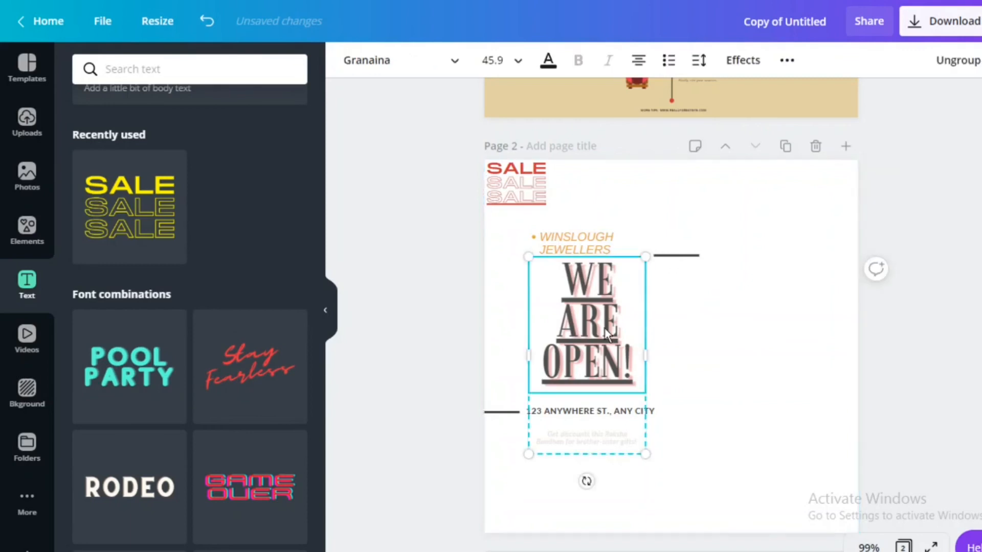
{"action": "left_click", "coordinate": [600, 440]}
{"action": "left_click", "coordinate": [602, 409]}
{"action": "left_click", "coordinate": [600, 361]}
{"action": "left_click", "coordinate": [966, 58]}
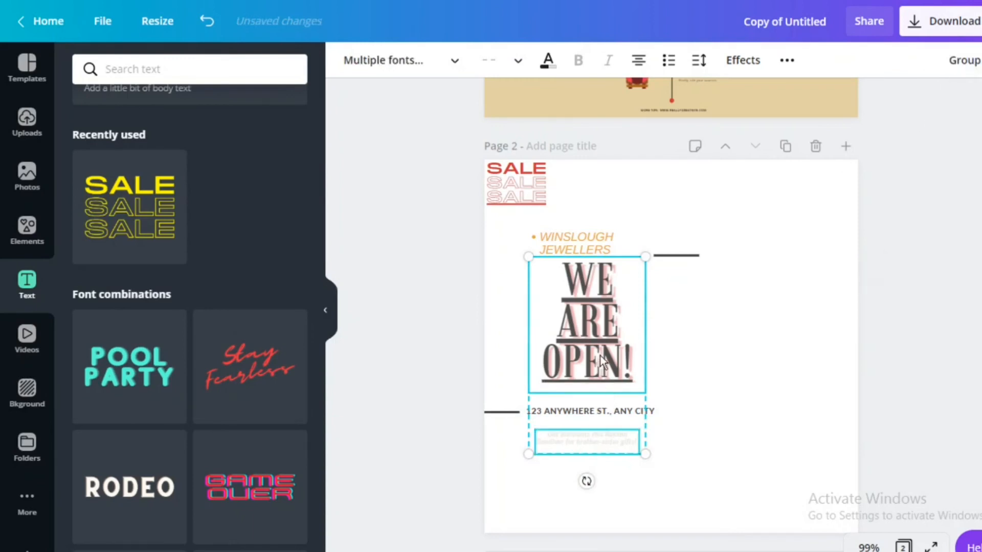
{"action": "left_click_drag", "start_coordinate": [600, 349], "coordinate": [725, 289]}
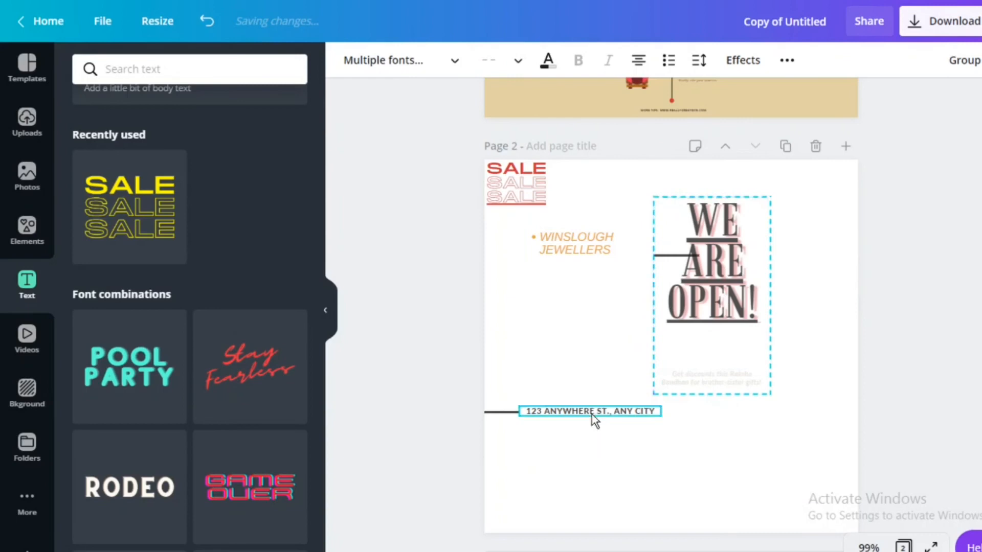
{"action": "key", "text": "ctrl+z"}
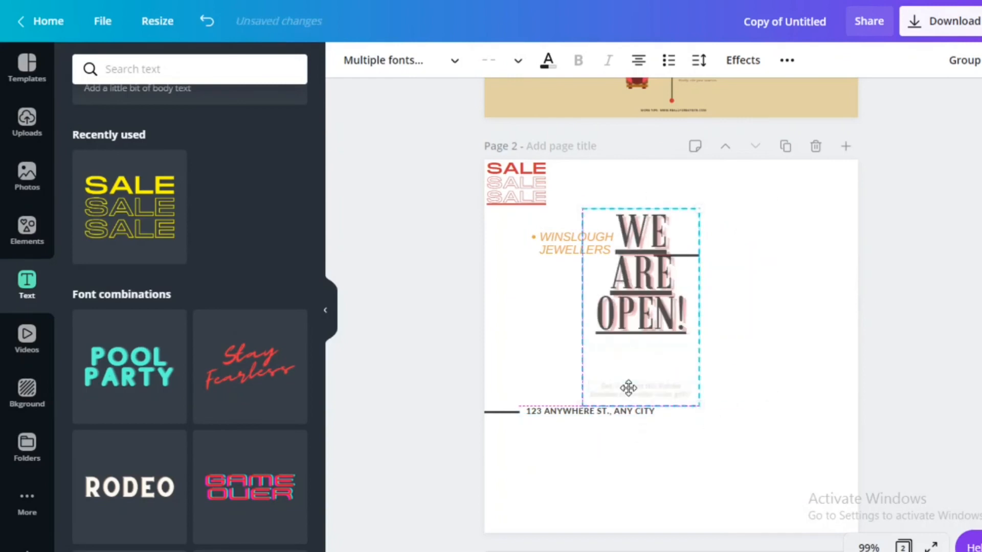
- Move the "WE ARE OPEN!" heading on its own to the right side of the page
{"action": "left_click", "coordinate": [815, 321]}
{"action": "left_click", "coordinate": [685, 314]}
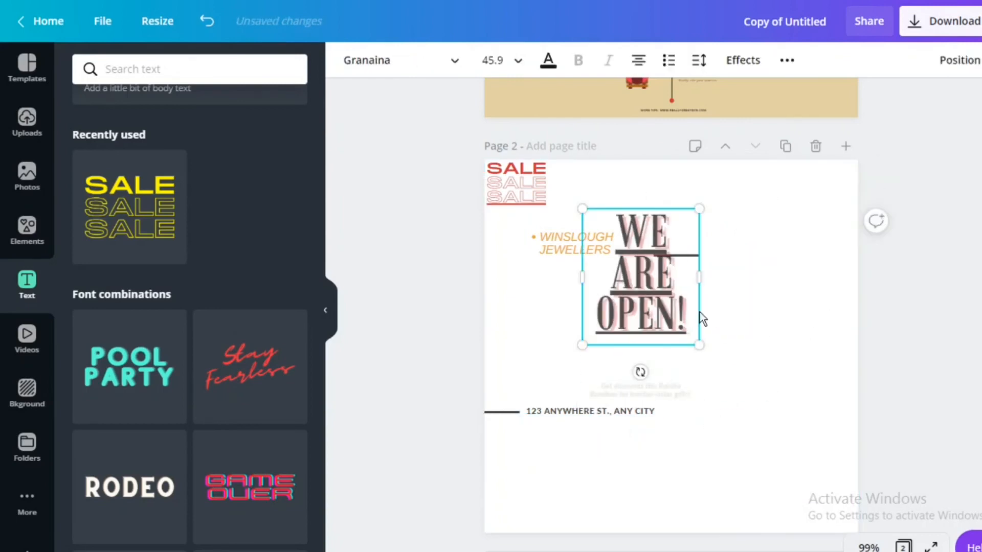
{"action": "left_click_drag", "start_coordinate": [697, 320], "coordinate": [814, 300]}
- Select the discount text and the address line together and move them to just below the heading
{"action": "left_click", "coordinate": [641, 391]}
{"action": "left_click_drag", "start_coordinate": [653, 434], "coordinate": [657, 383]}
{"action": "left_click", "coordinate": [631, 411]}
{"action": "left_click_drag", "start_coordinate": [716, 440], "coordinate": [599, 349]}
{"action": "left_click", "coordinate": [965, 60]}
{"action": "left_click_drag", "start_coordinate": [667, 335], "coordinate": [692, 339]}
{"action": "left_click", "coordinate": [735, 405]}
- Select all remaining elements on page 2 and delete them
{"action": "left_click", "coordinate": [748, 66]}
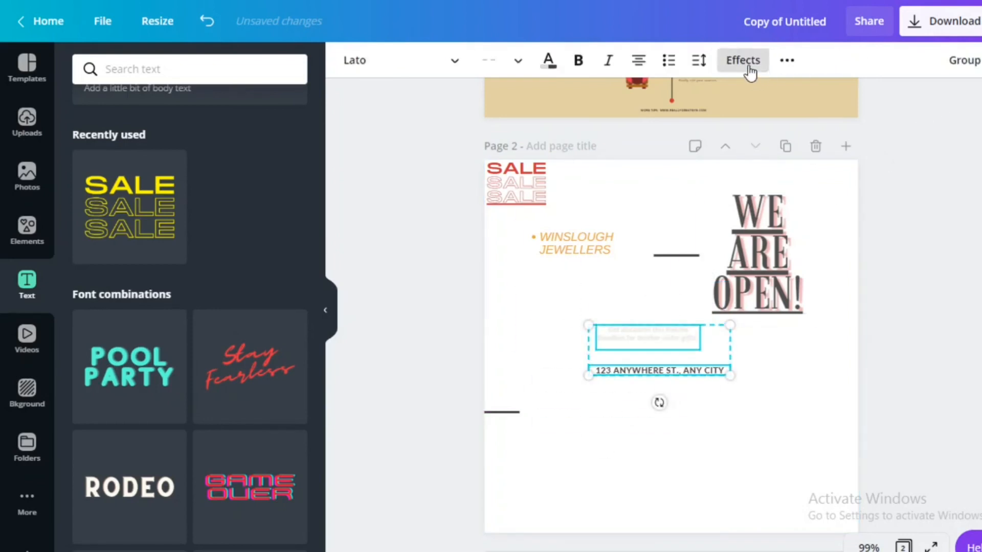
{"action": "key", "text": "ctrl+a"}
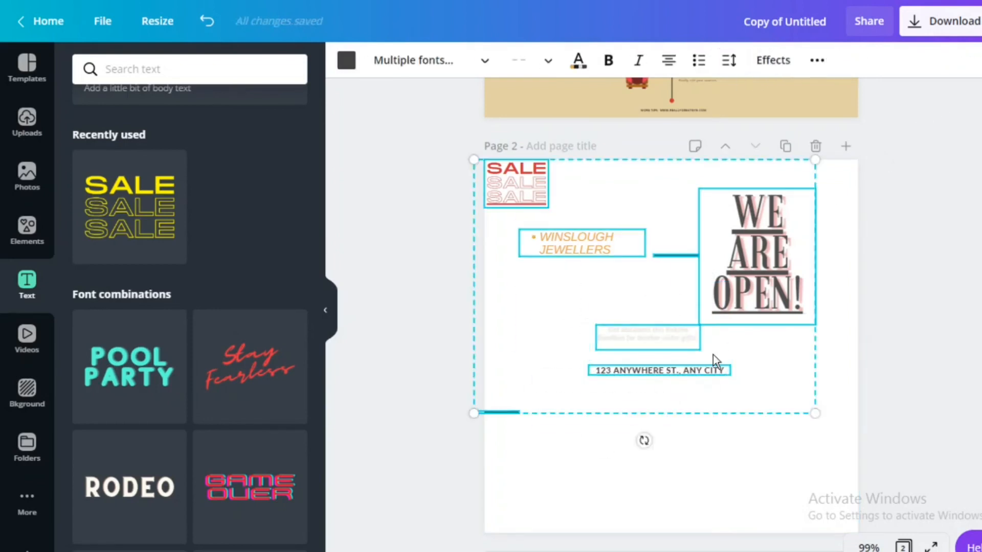
{"action": "key", "text": "Delete"}
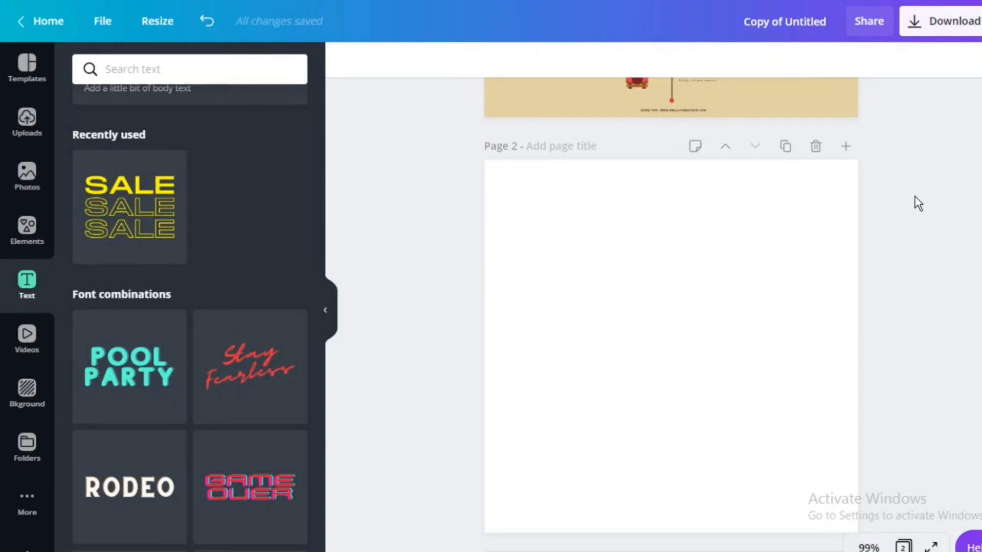
- Add a blank page in the page manager, delete both blank pages, and return to the editing view
{"action": "scroll", "coordinate": [911, 205], "scroll_direction": "up", "scroll_amount": 7}
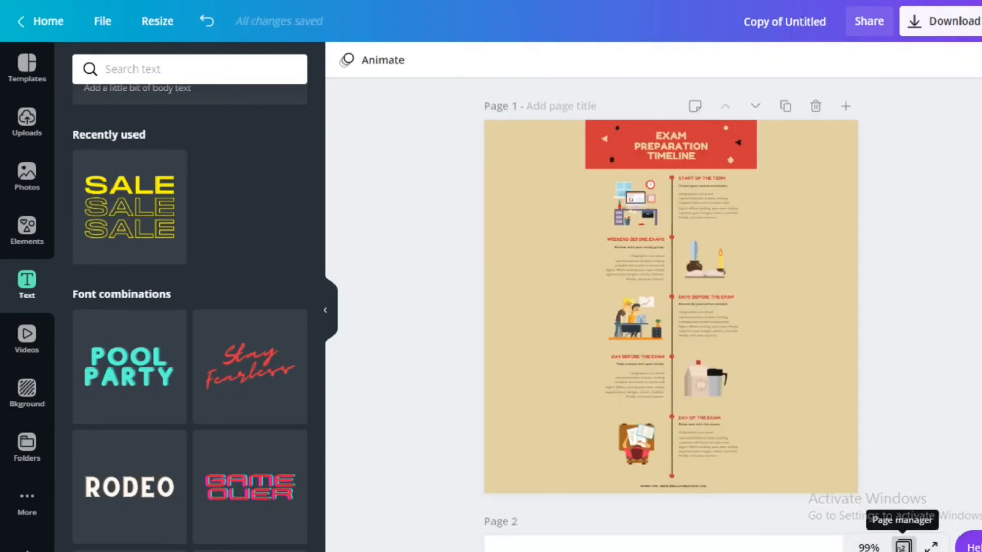
{"action": "left_click", "coordinate": [903, 546]}
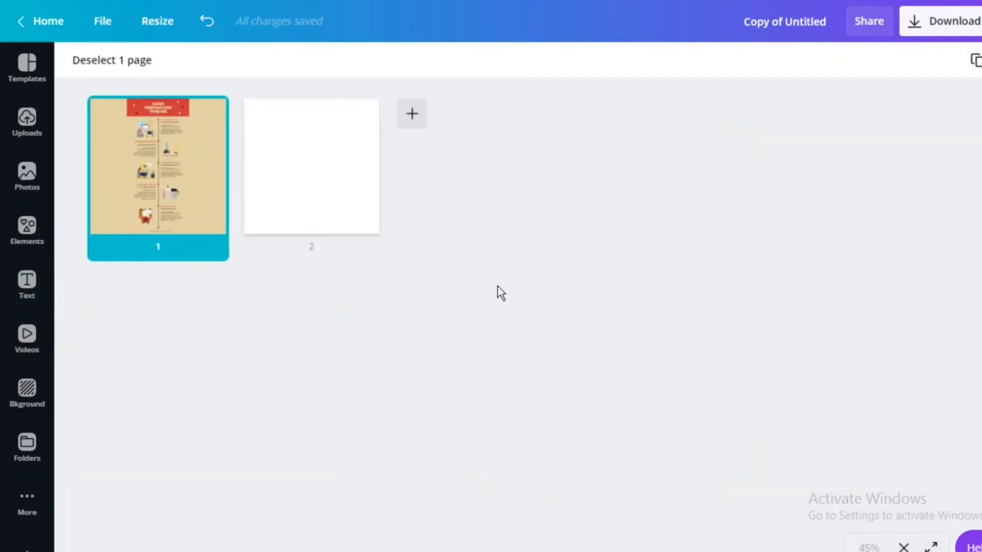
{"action": "left_click", "coordinate": [414, 117]}
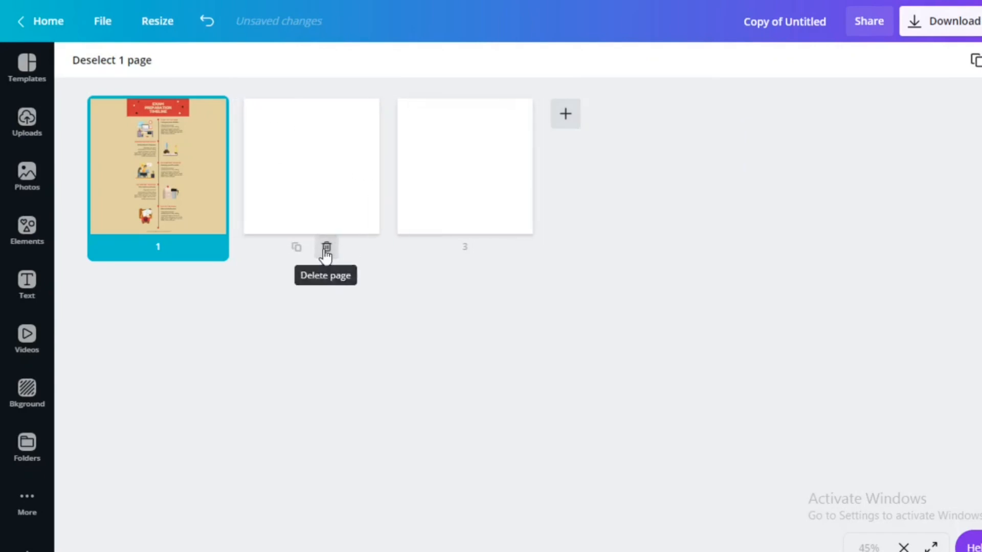
{"action": "left_click", "coordinate": [326, 250]}
{"action": "left_click", "coordinate": [326, 248]}
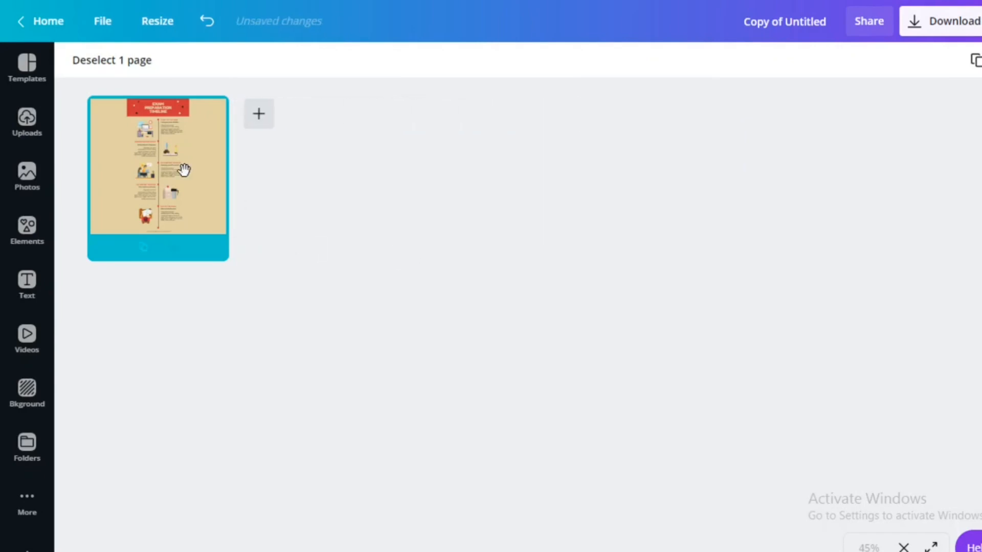
{"action": "left_click", "coordinate": [184, 169]}
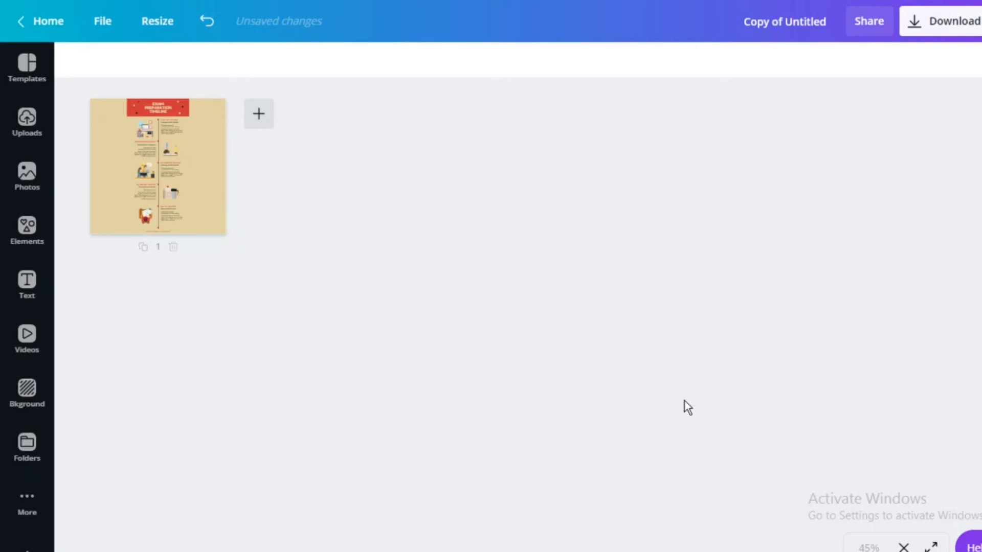
{"action": "left_click", "coordinate": [905, 545]}
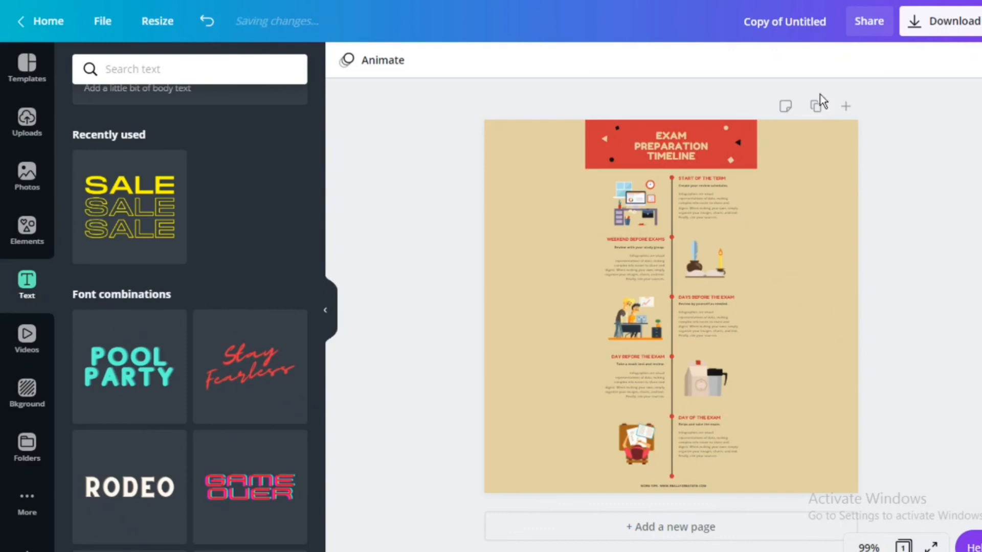
- Duplicate the Exam Preparation Timeline page and delete one of the two identical pages
{"action": "left_click", "coordinate": [816, 107]}
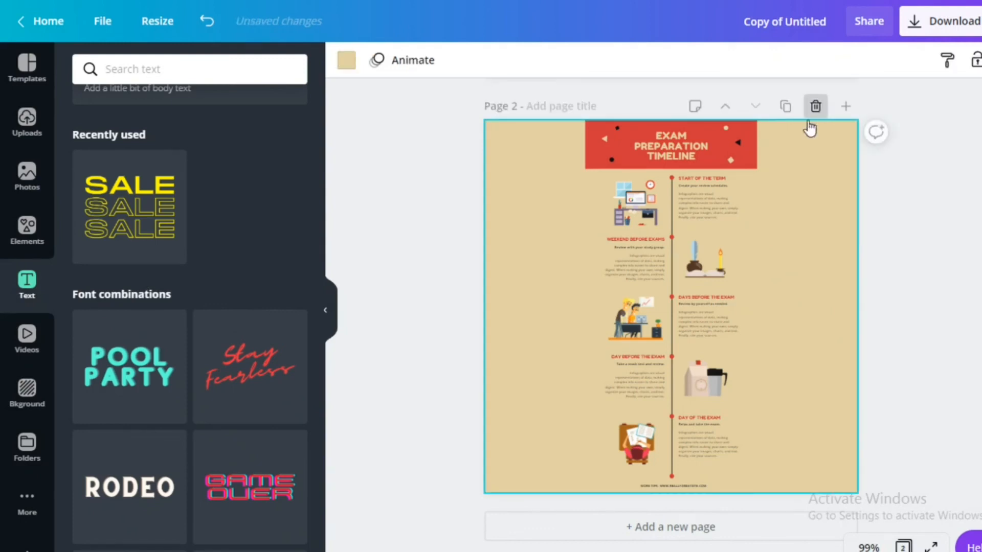
{"action": "scroll", "coordinate": [689, 342], "scroll_direction": "up", "scroll_amount": 8}
{"action": "scroll", "coordinate": [689, 343], "scroll_direction": "down", "scroll_amount": 3}
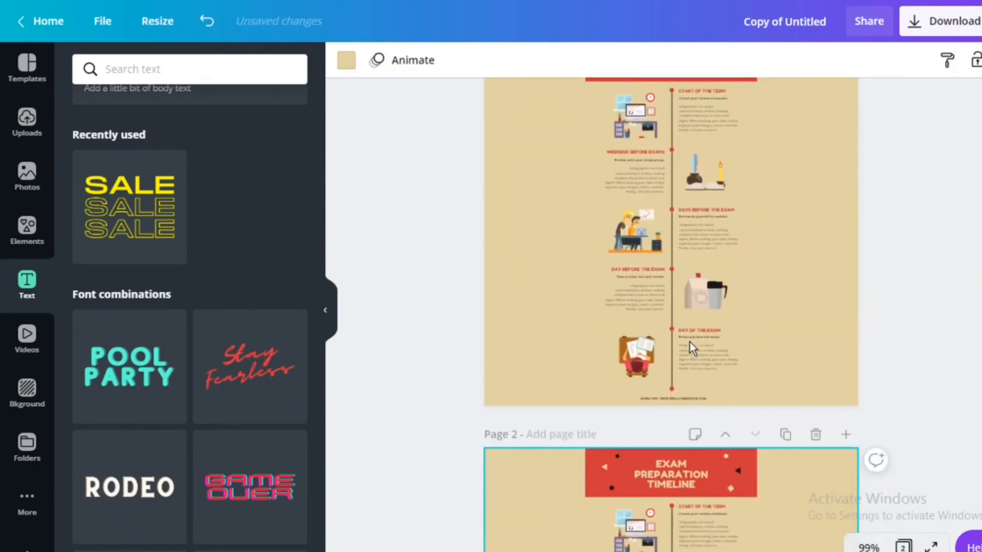
{"action": "left_click", "coordinate": [817, 349]}
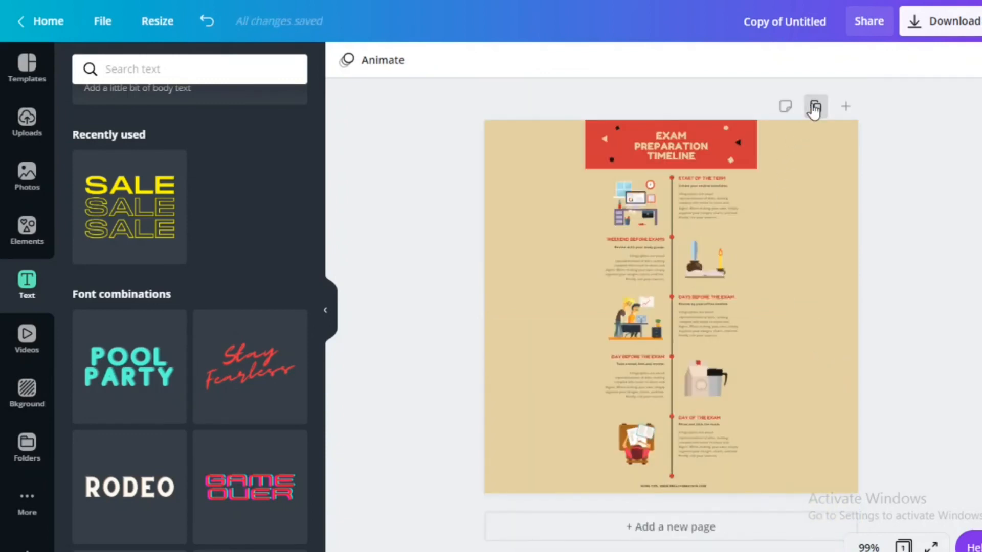
- Duplicate the Exam Preparation Timeline page again and select the title text on page 1
{"action": "left_click", "coordinate": [815, 107]}
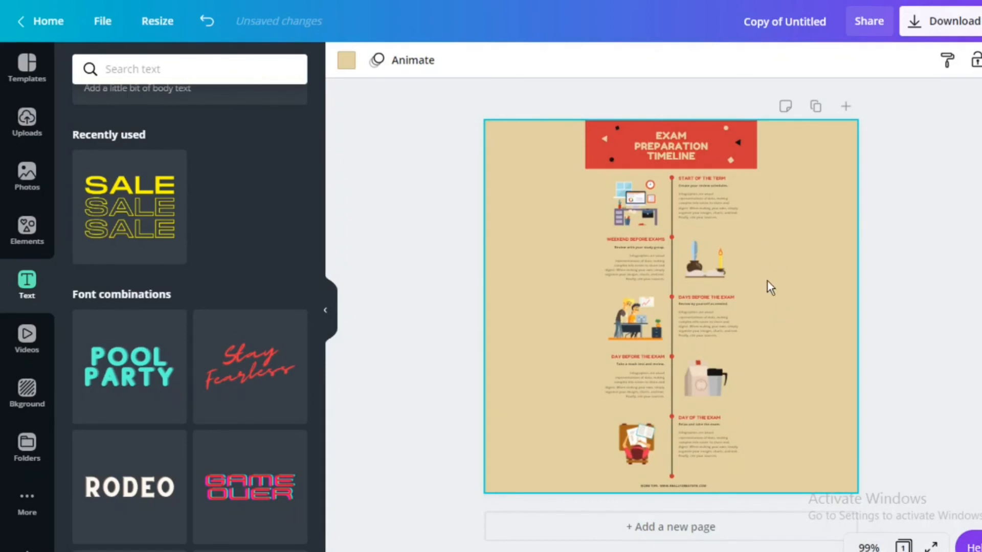
{"action": "left_click", "coordinate": [816, 107]}
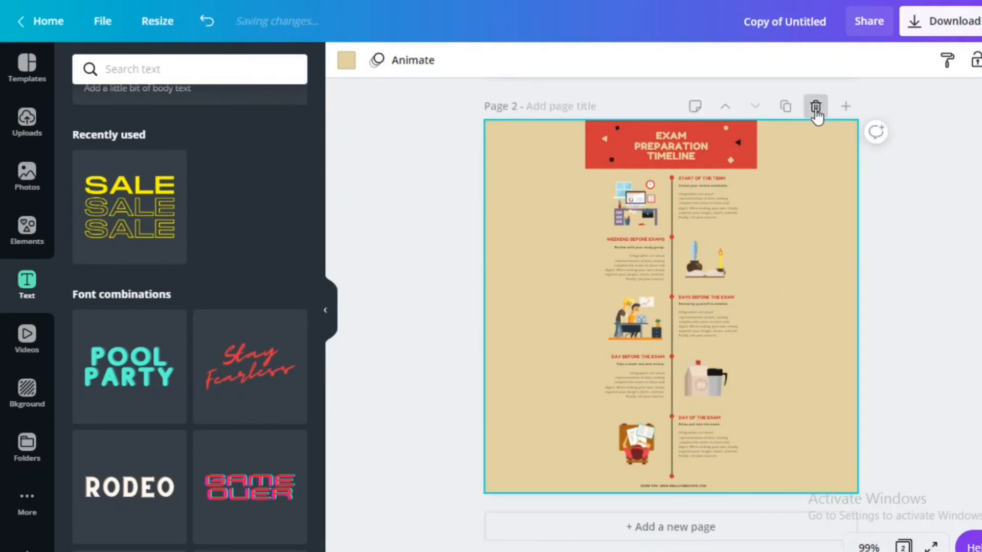
{"action": "scroll", "coordinate": [770, 241], "scroll_direction": "up", "scroll_amount": 5}
{"action": "scroll", "coordinate": [769, 241], "scroll_direction": "up", "scroll_amount": 3}
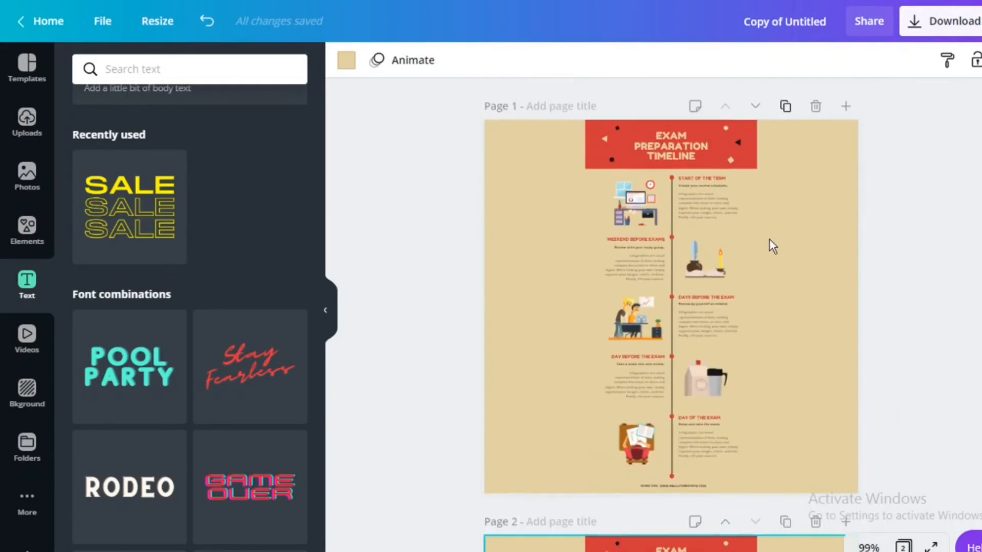
{"action": "left_click", "coordinate": [713, 158]}
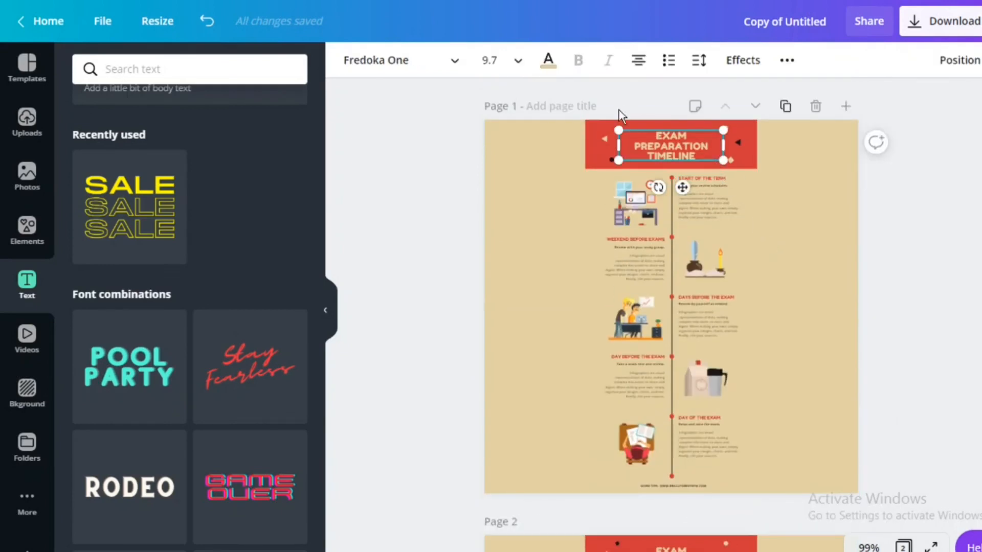
- Delete the title text from page 1 and swap the order of the two pages twice
{"action": "key", "text": "Delete"}
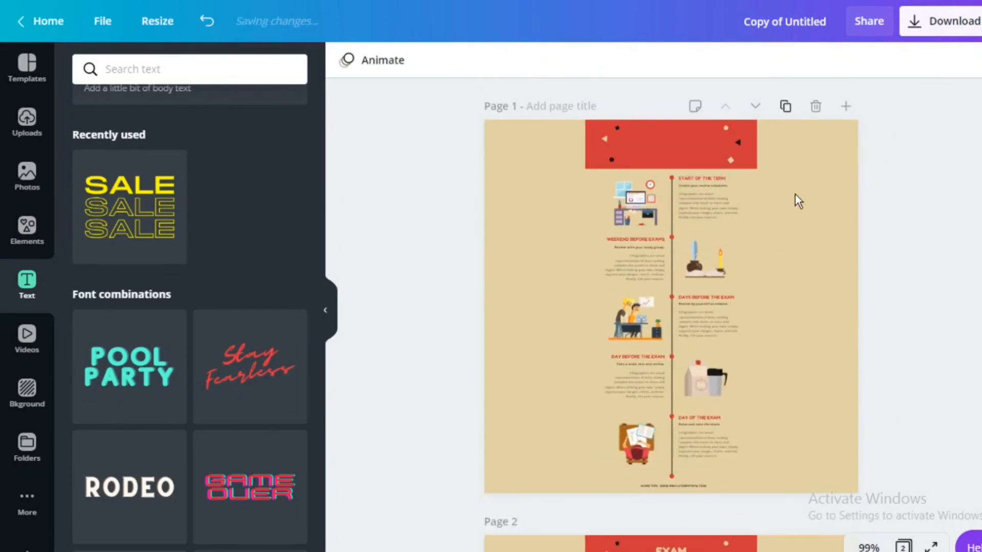
{"action": "left_click", "coordinate": [756, 107]}
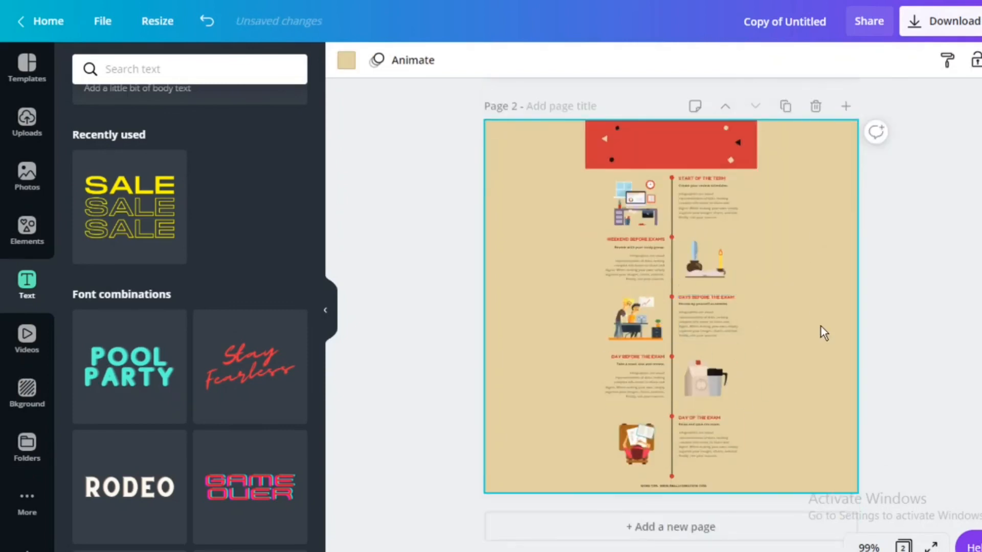
{"action": "scroll", "coordinate": [820, 325], "scroll_direction": "up", "scroll_amount": 6}
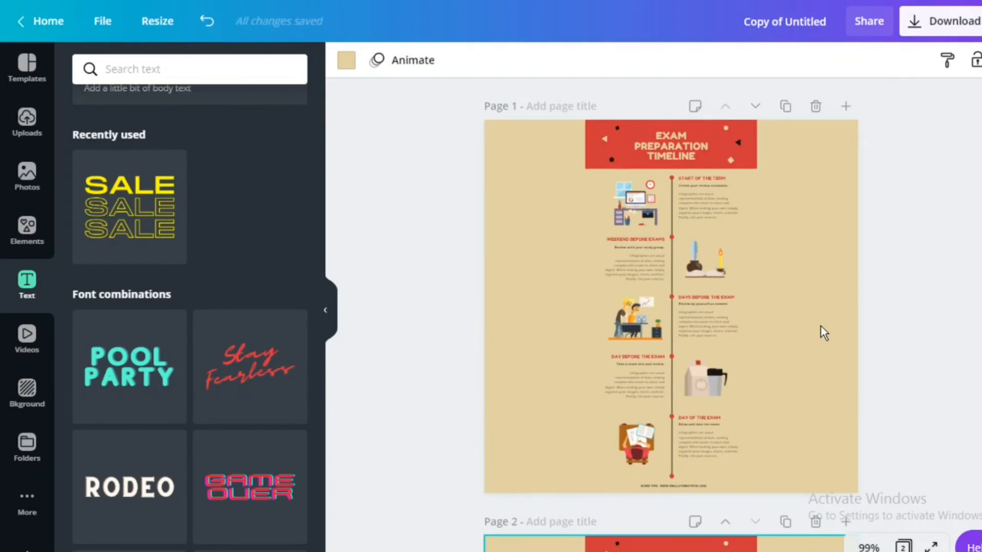
{"action": "left_click", "coordinate": [757, 108]}
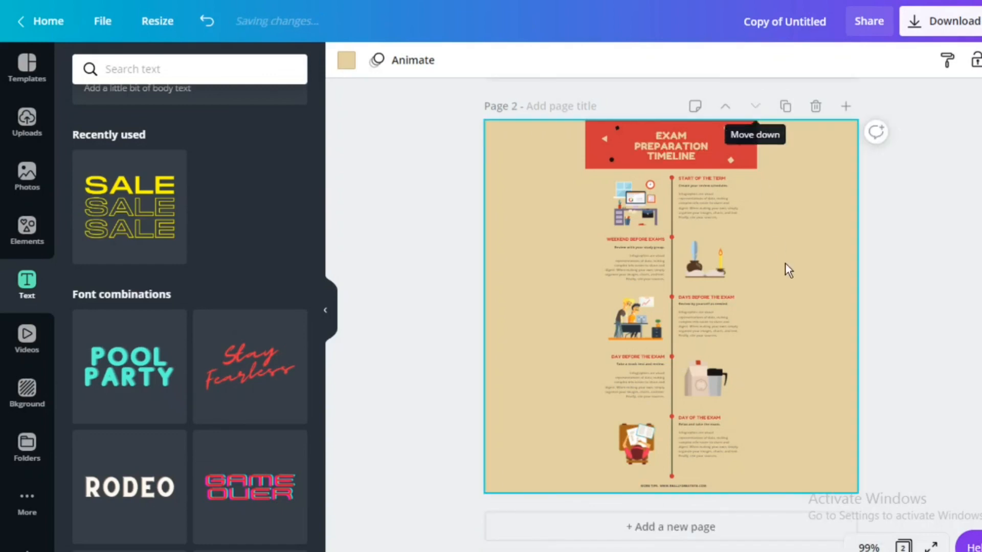
{"action": "scroll", "coordinate": [784, 263], "scroll_direction": "up", "scroll_amount": 8}
{"action": "scroll", "coordinate": [784, 264], "scroll_direction": "down", "scroll_amount": 4}
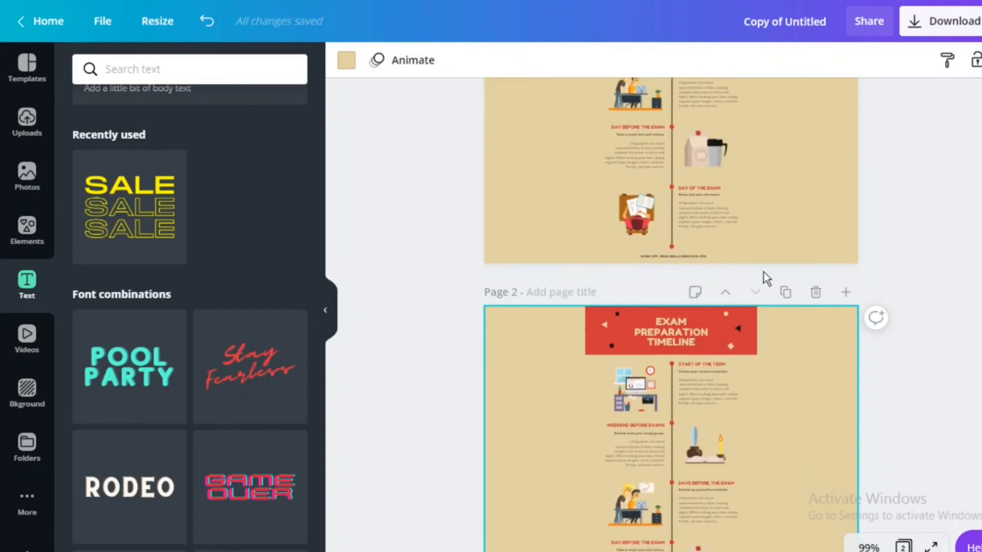
- Title page 2 "with header" and page 1 "Without header"
{"action": "left_click", "coordinate": [567, 296]}
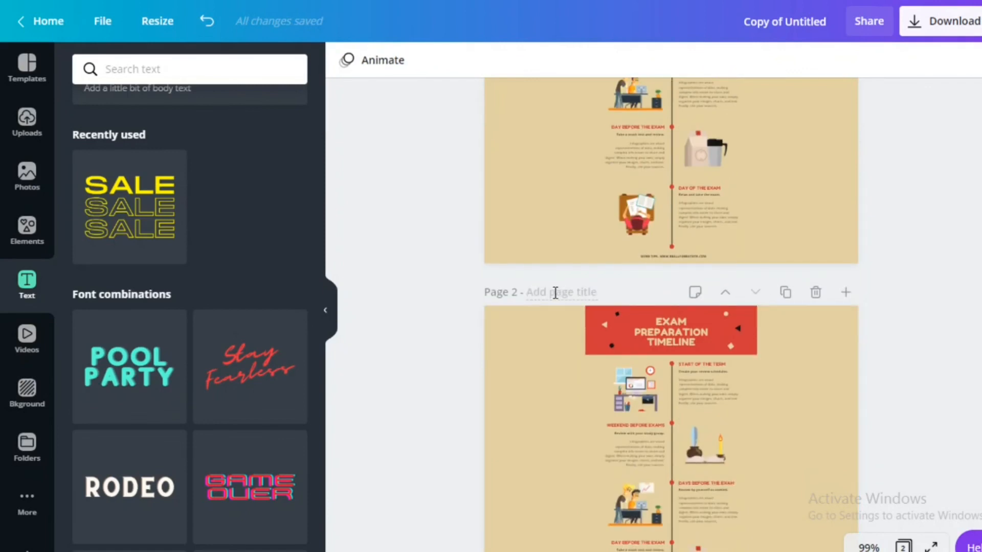
{"action": "left_click", "coordinate": [554, 293]}
{"action": "type", "text": "with Header"}
{"action": "left_click", "coordinate": [581, 284]}
{"action": "scroll", "coordinate": [581, 284], "scroll_direction": "up", "scroll_amount": 5}
{"action": "left_click", "coordinate": [573, 103]}
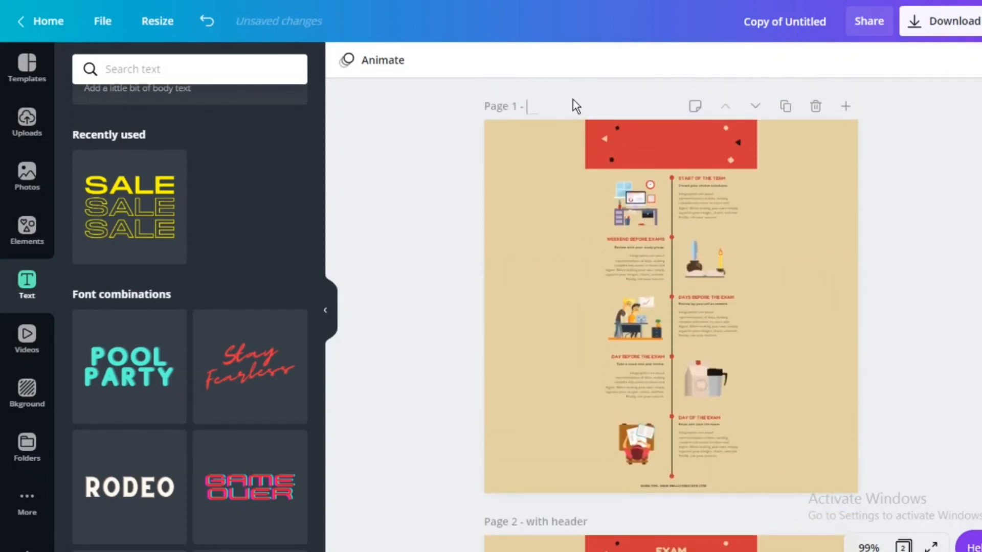
{"action": "type", "text": "Without Header"}
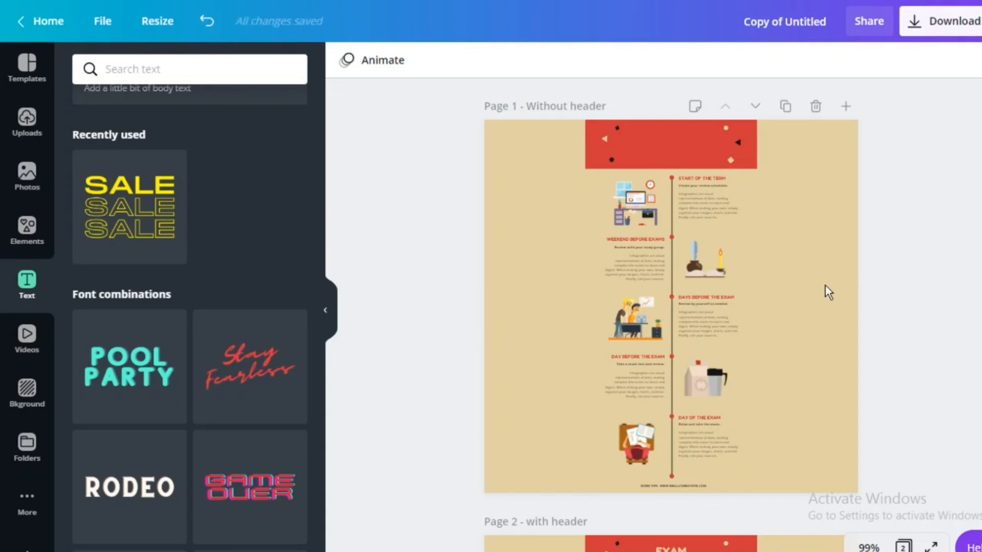
{"action": "scroll", "coordinate": [824, 284], "scroll_direction": "up", "scroll_amount": 1}
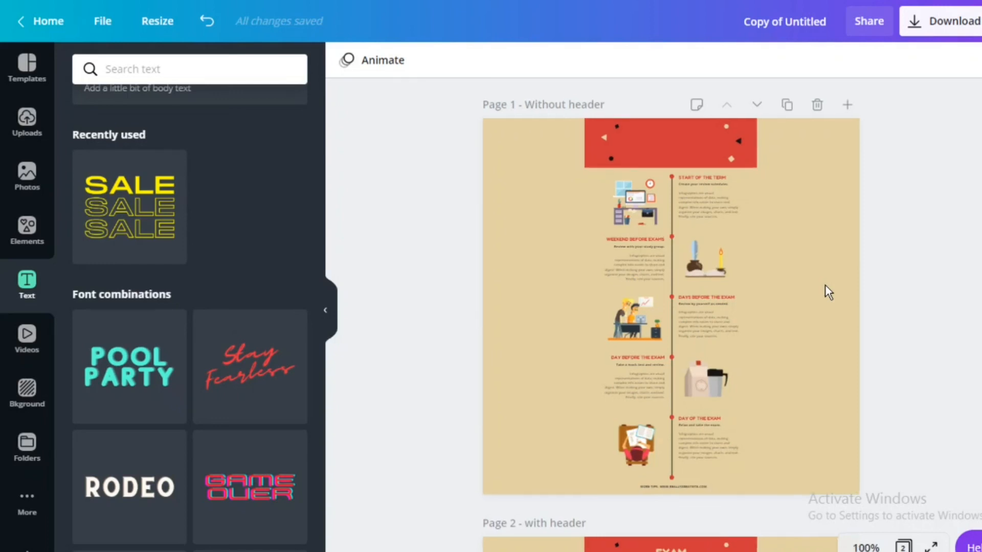
- Apply the Block page animation to page 1 and replace it with the Fade animation
{"action": "left_click", "coordinate": [826, 285]}
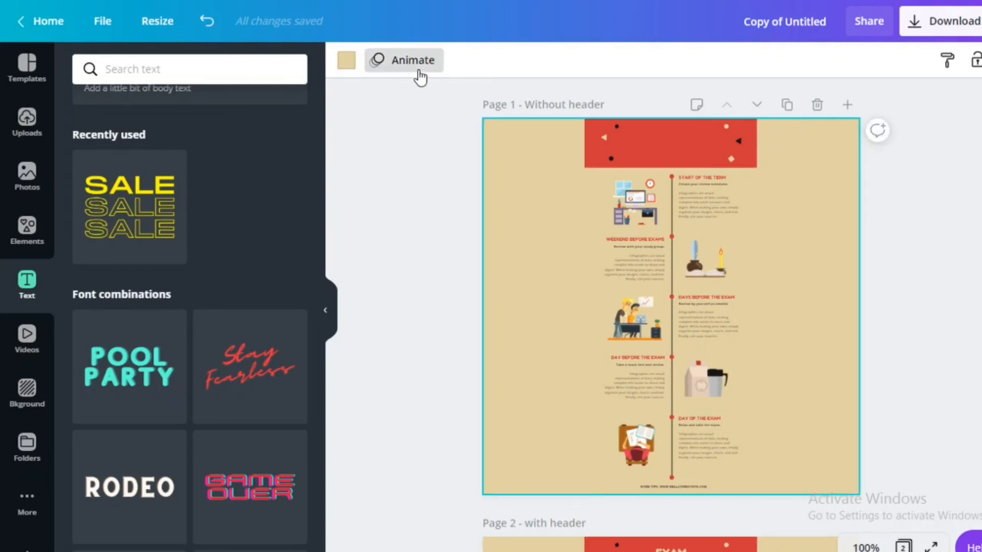
{"action": "left_click", "coordinate": [552, 265]}
{"action": "left_click", "coordinate": [551, 266]}
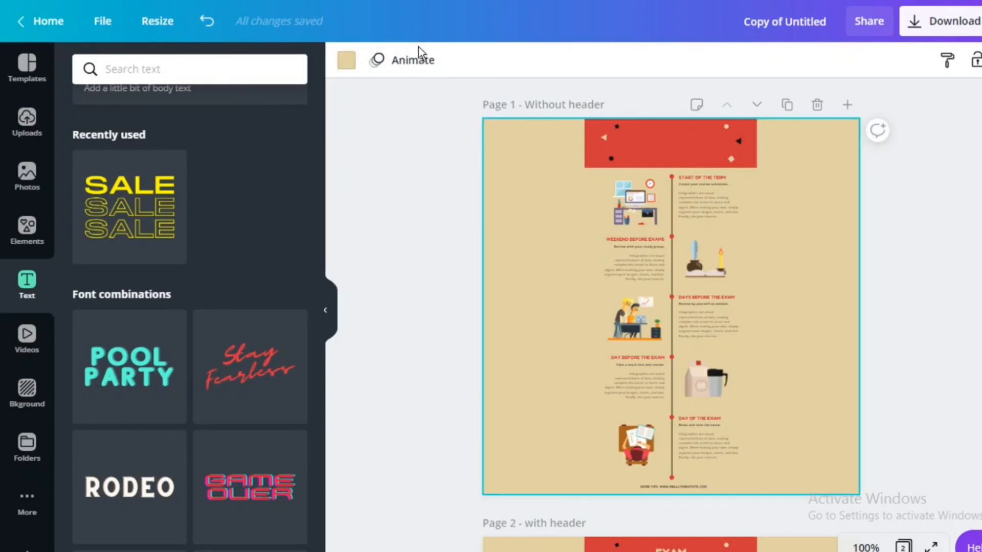
{"action": "left_click", "coordinate": [417, 62]}
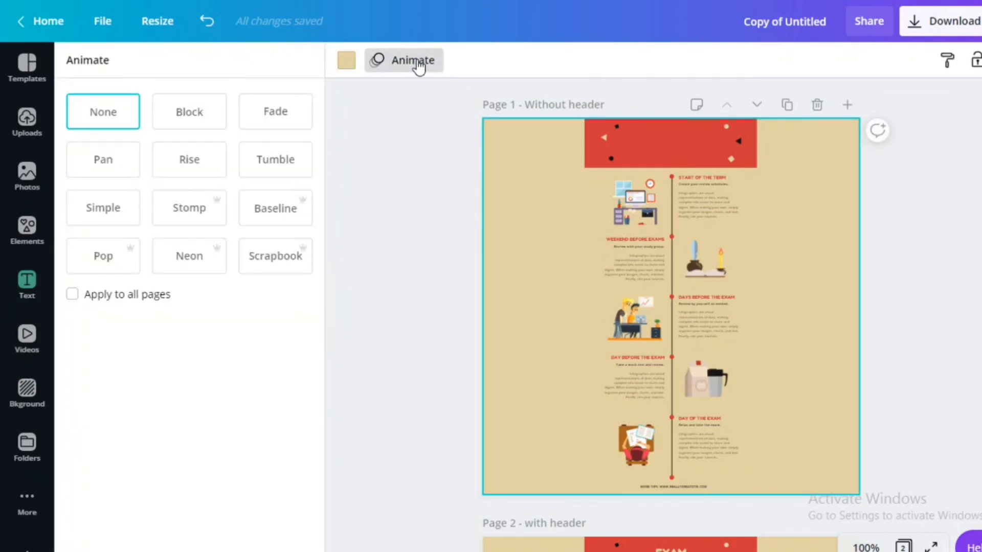
{"action": "left_click", "coordinate": [207, 119]}
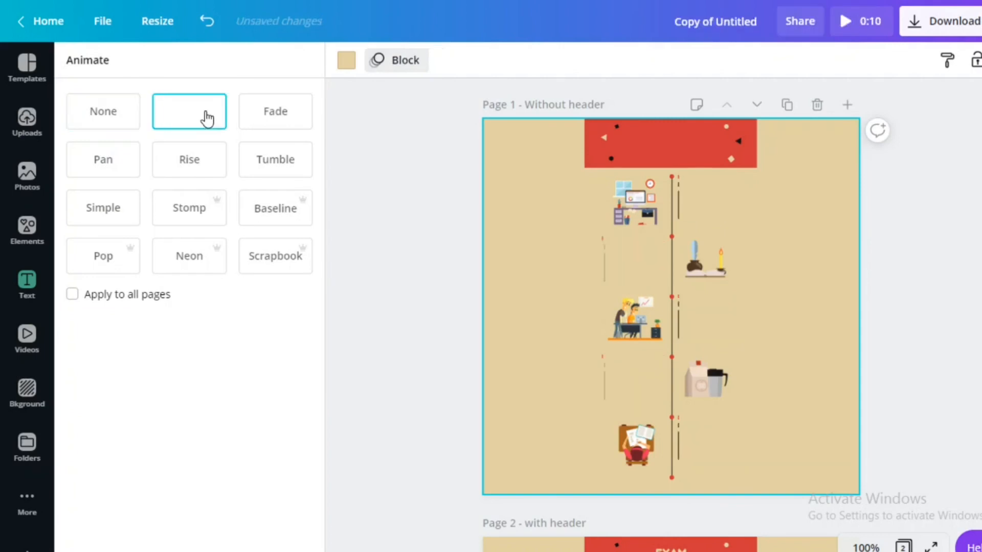
{"action": "left_click", "coordinate": [263, 124]}
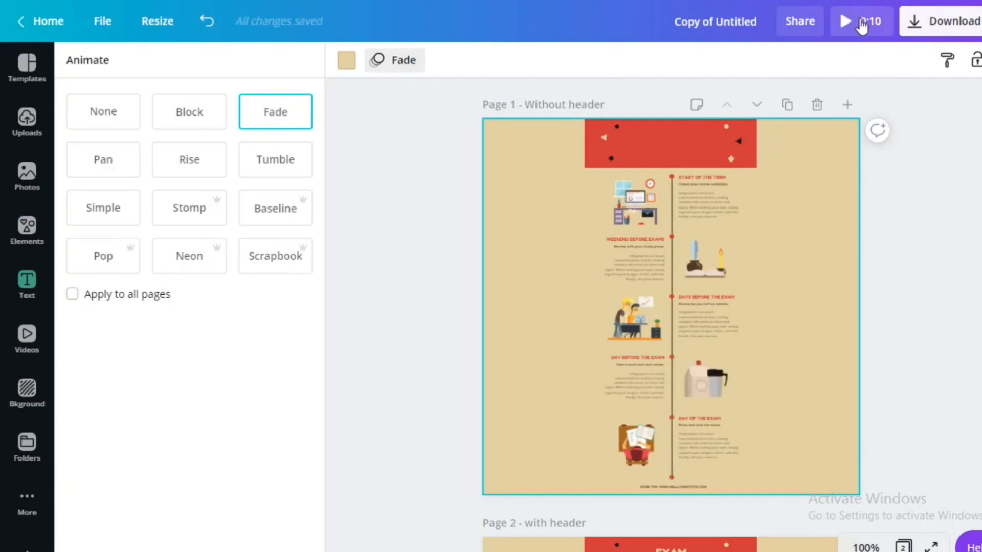
- Play the preview of the animated design, close it and select the page 1 background
{"action": "left_click", "coordinate": [862, 27]}
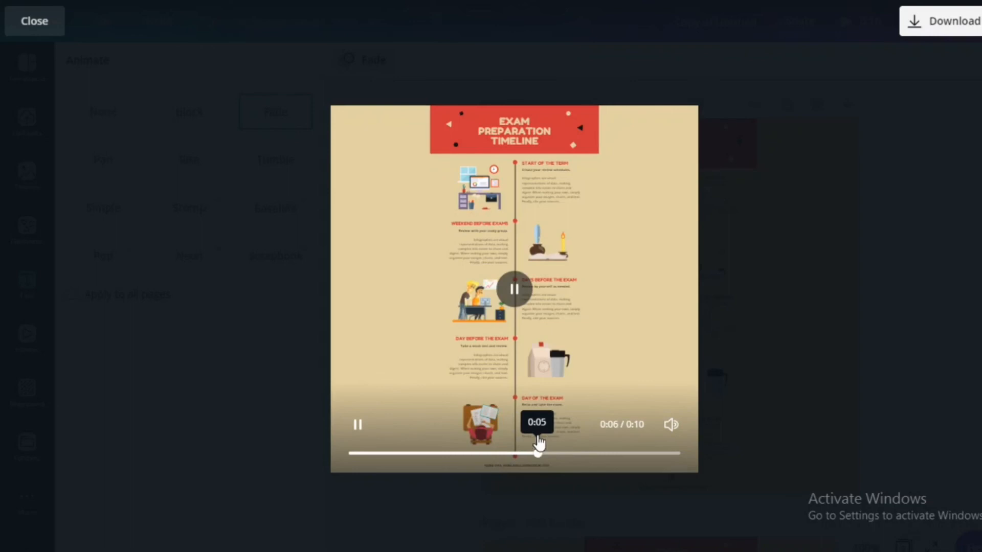
{"action": "left_click", "coordinate": [845, 162]}
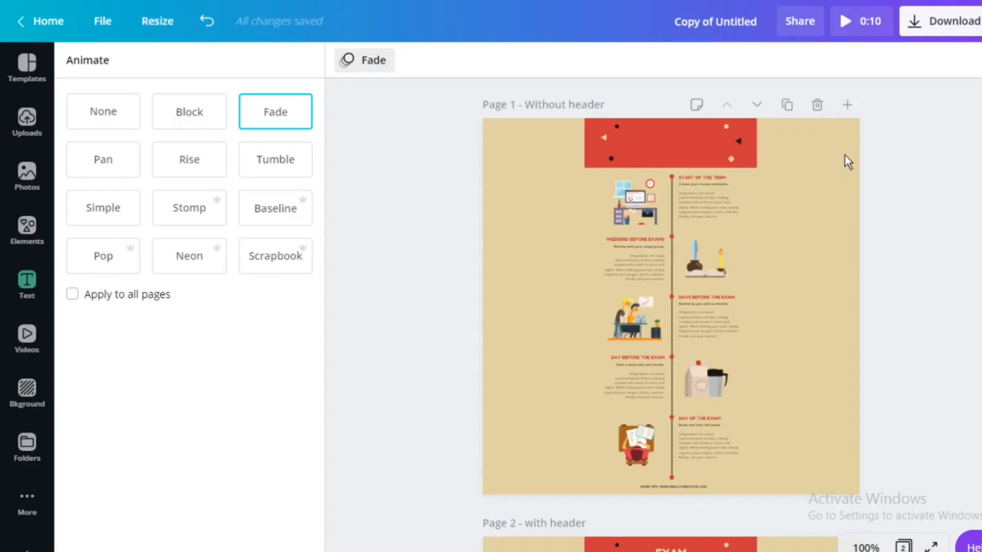
{"action": "left_click", "coordinate": [845, 155]}
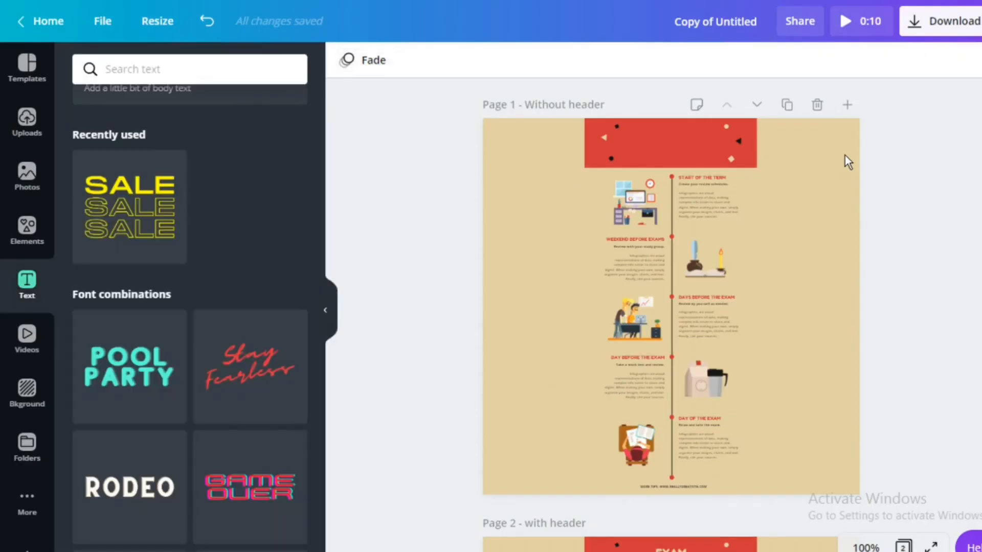
{"action": "left_click", "coordinate": [824, 203]}
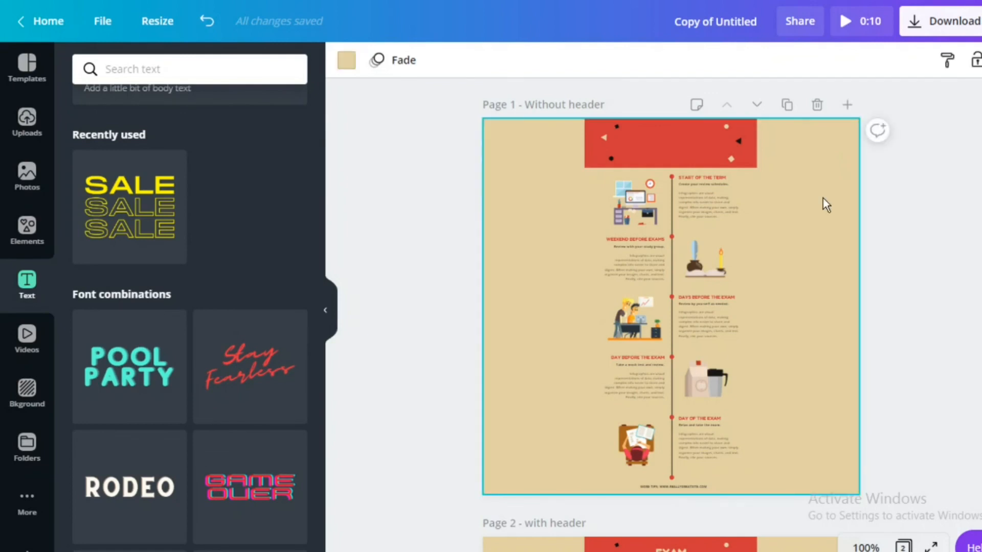
- Try the PNG file type with a transparent background in the download options and leave without downloading
{"action": "left_click", "coordinate": [944, 37]}
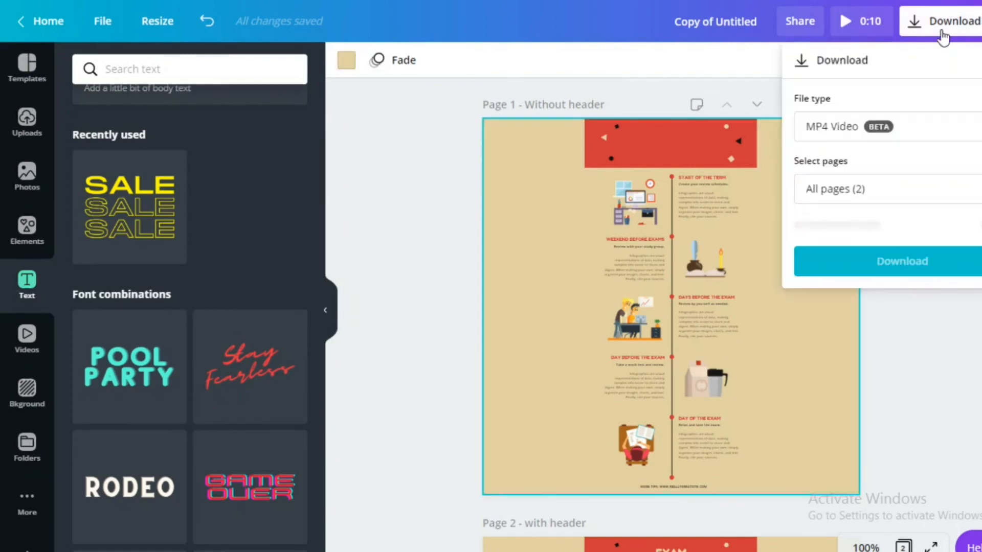
{"action": "left_click", "coordinate": [957, 132]}
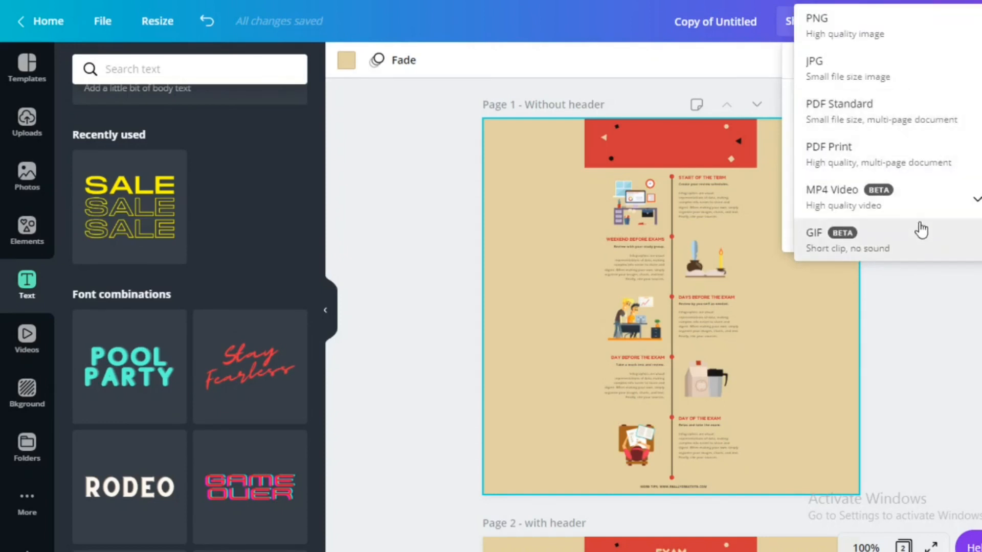
{"action": "left_click", "coordinate": [896, 37]}
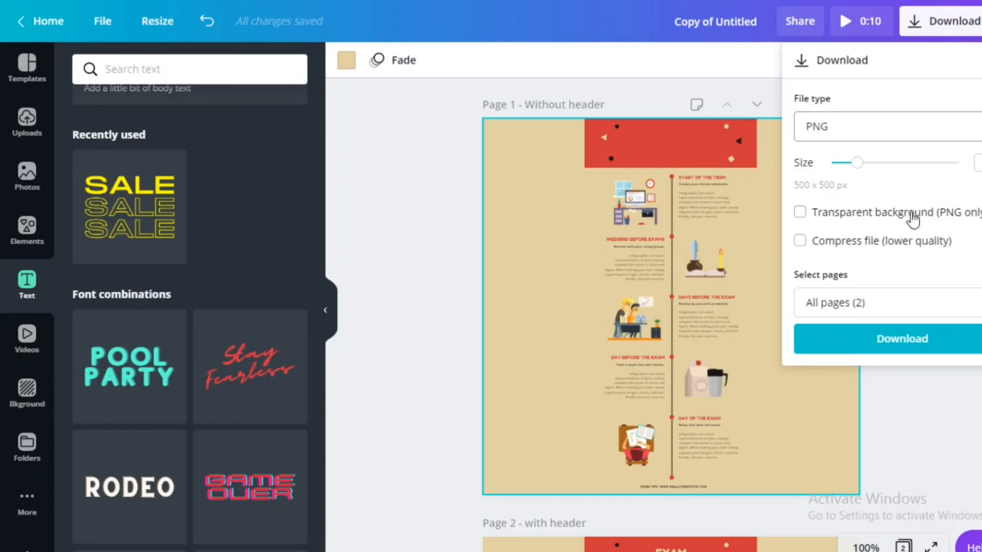
{"action": "left_click", "coordinate": [865, 220]}
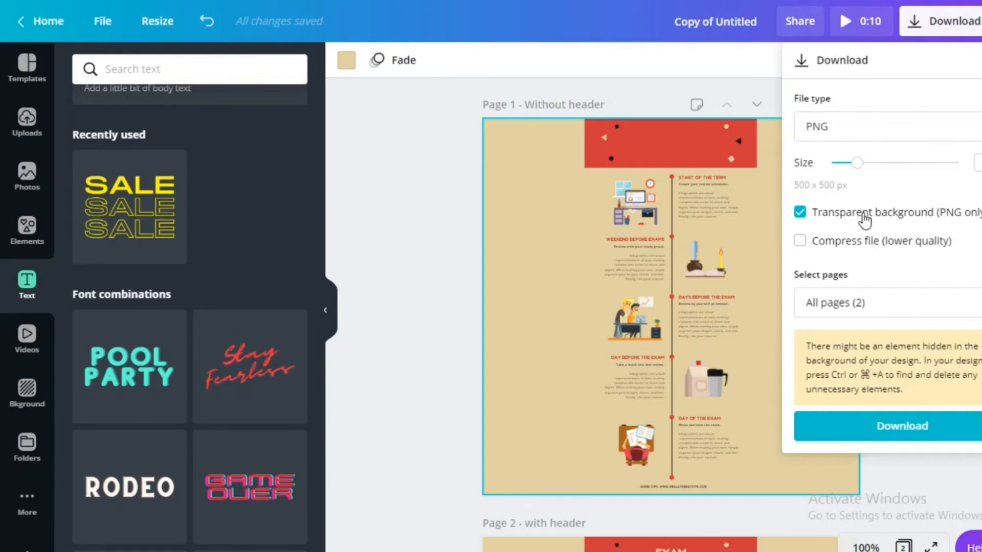
{"action": "left_click", "coordinate": [865, 220]}
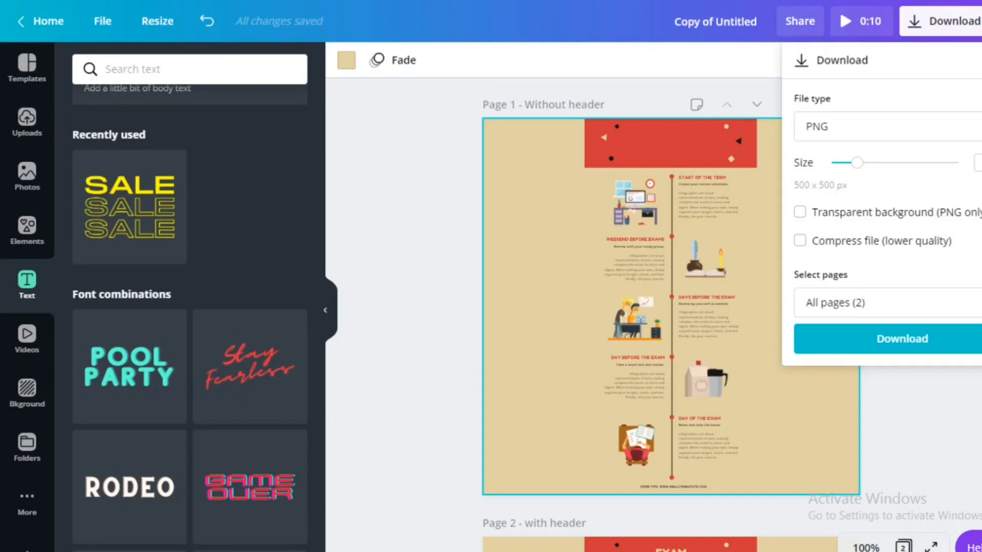
{"action": "left_click", "coordinate": [937, 224]}
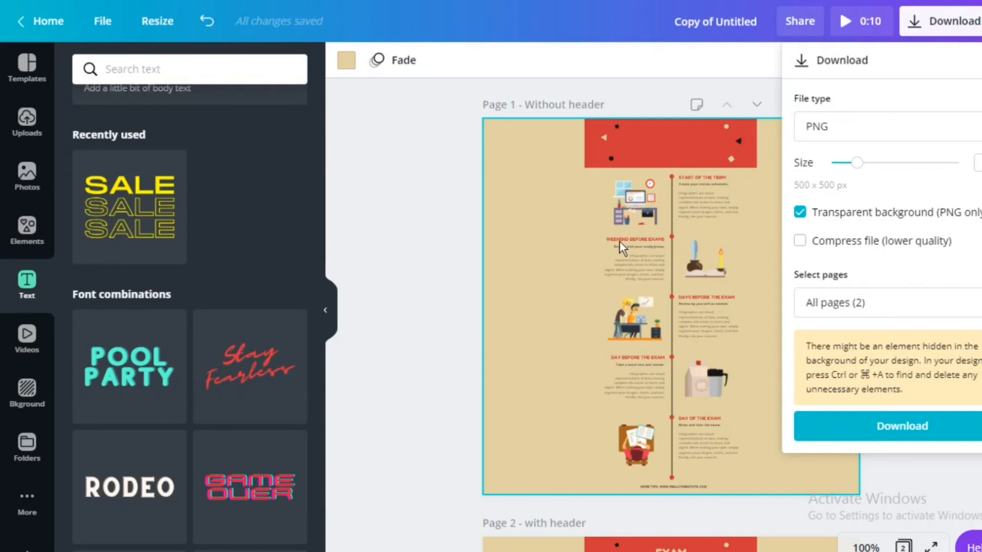
{"action": "left_click", "coordinate": [452, 298]}
- View both pages at 10% zoom and at 50% zoom
{"action": "scroll", "coordinate": [927, 213], "scroll_direction": "down", "scroll_amount": 8}
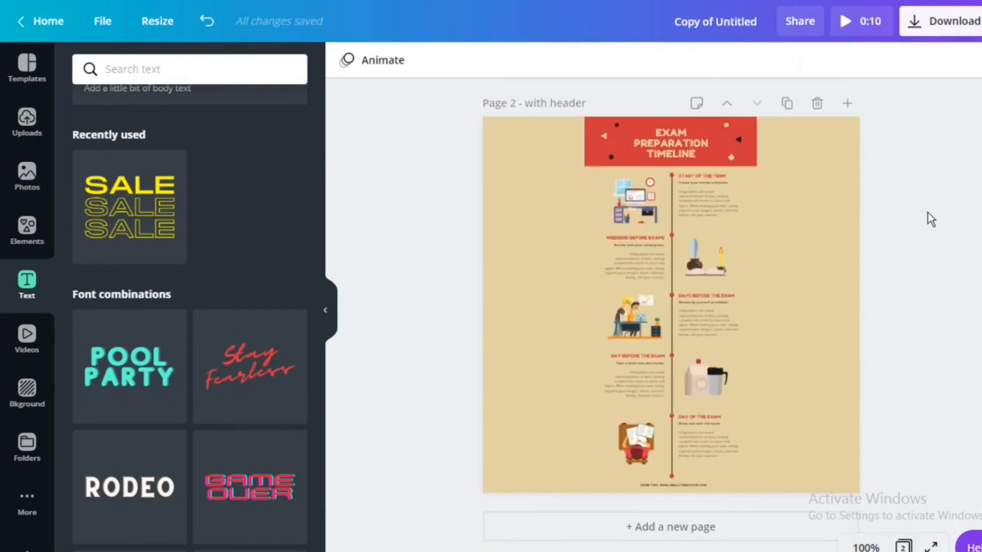
{"action": "scroll", "coordinate": [925, 220], "scroll_direction": "up", "scroll_amount": 5}
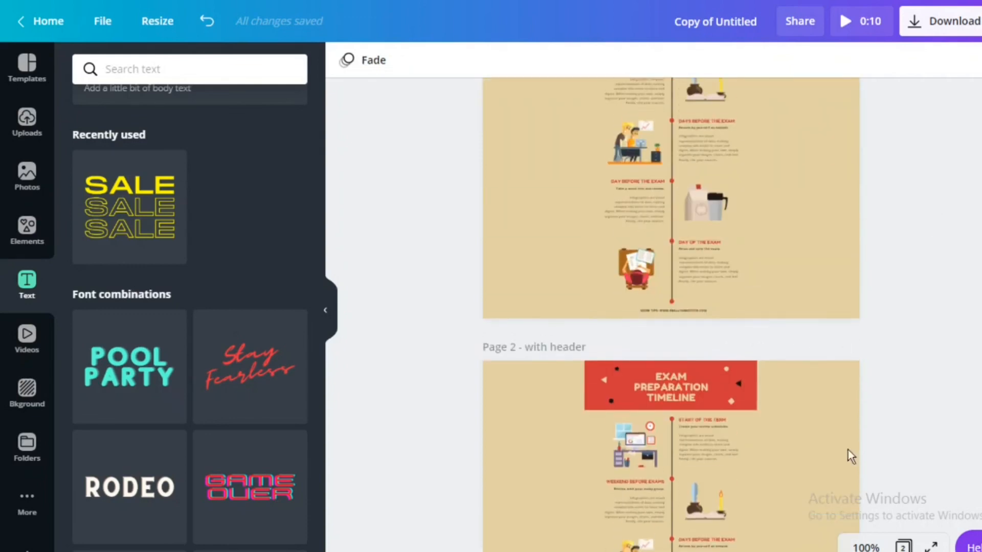
{"action": "left_click", "coordinate": [866, 548]}
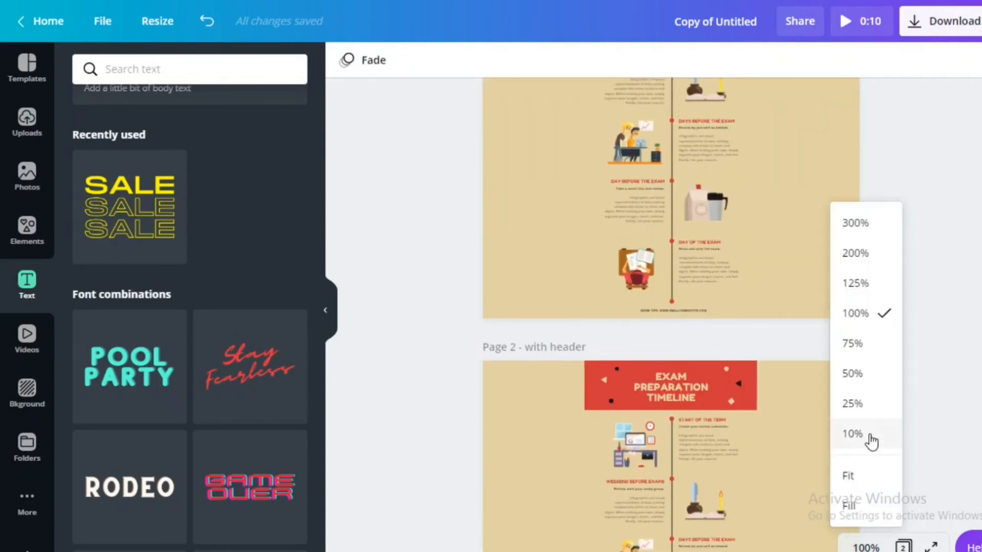
{"action": "left_click", "coordinate": [870, 434]}
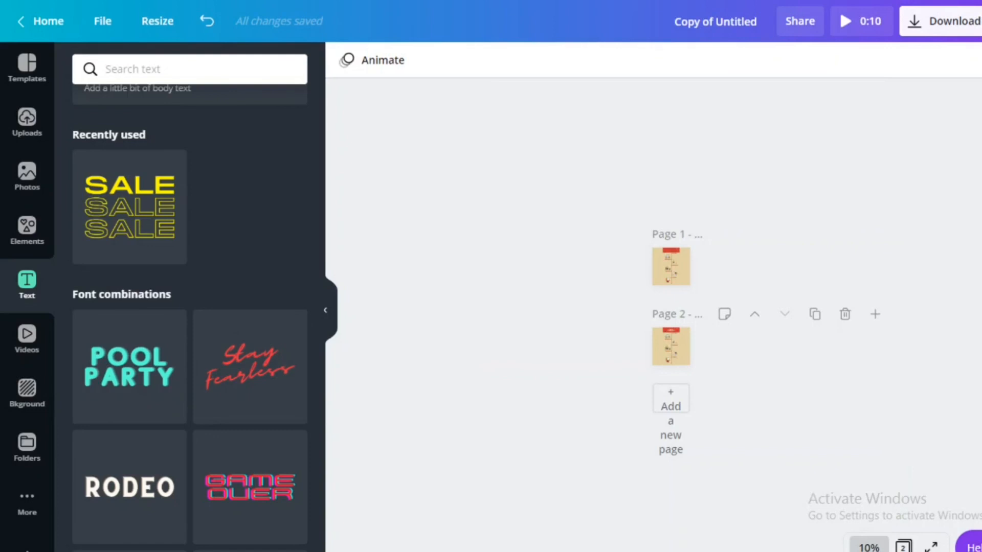
{"action": "left_click", "coordinate": [869, 547]}
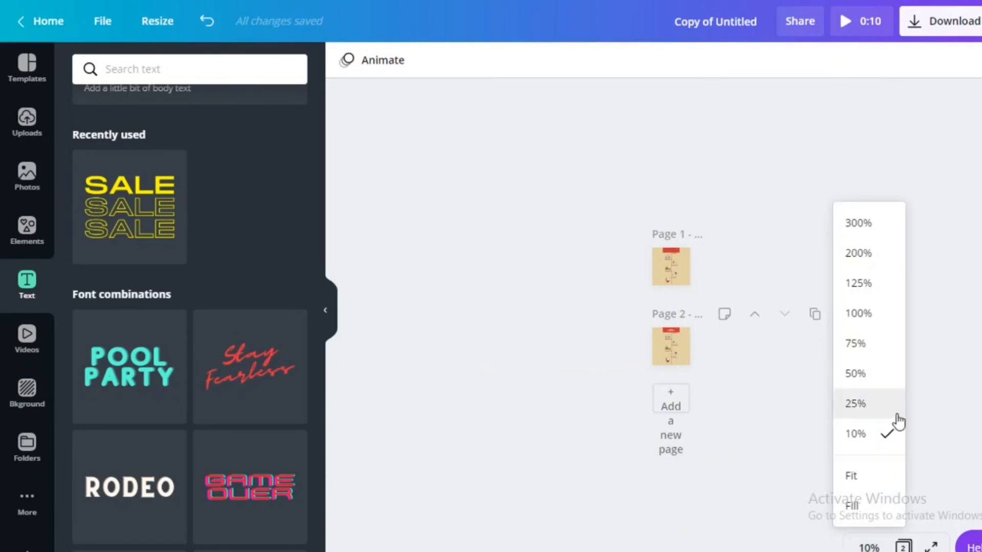
{"action": "left_click", "coordinate": [868, 381]}
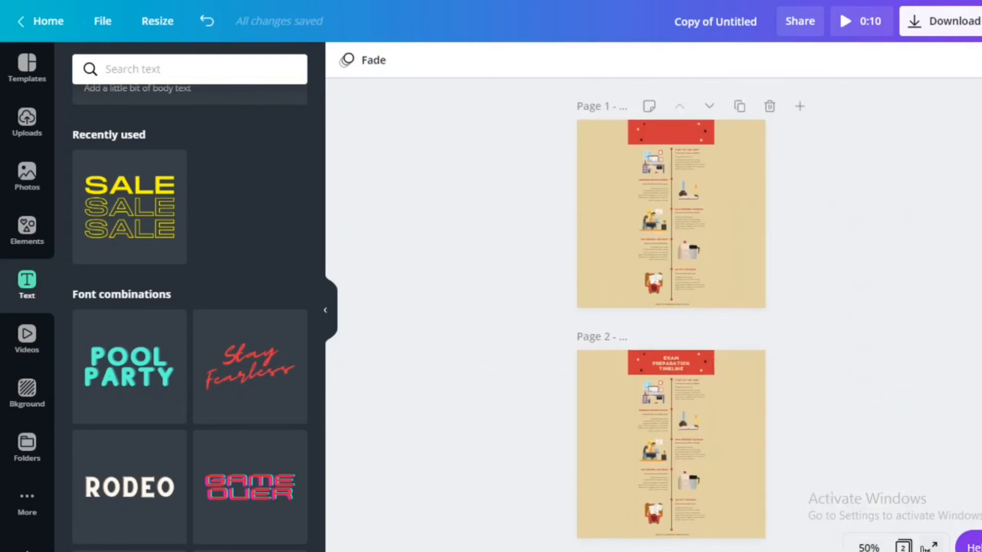
- View page 1 at 300% and 125% zoom, and display the design in full screen
{"action": "left_click", "coordinate": [869, 547]}
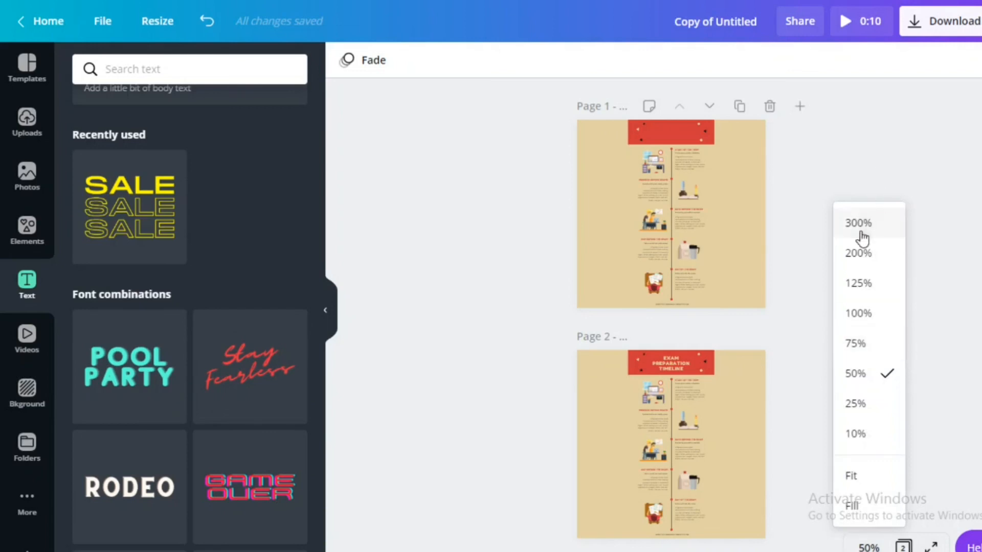
{"action": "left_click", "coordinate": [859, 226]}
{"action": "scroll", "coordinate": [806, 318], "scroll_direction": "up", "scroll_amount": 10}
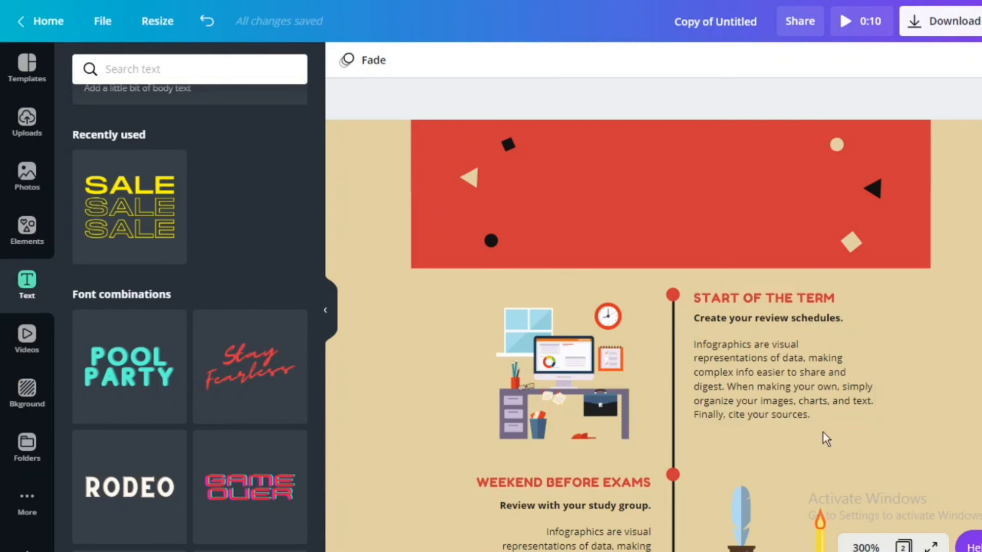
{"action": "left_click", "coordinate": [861, 546]}
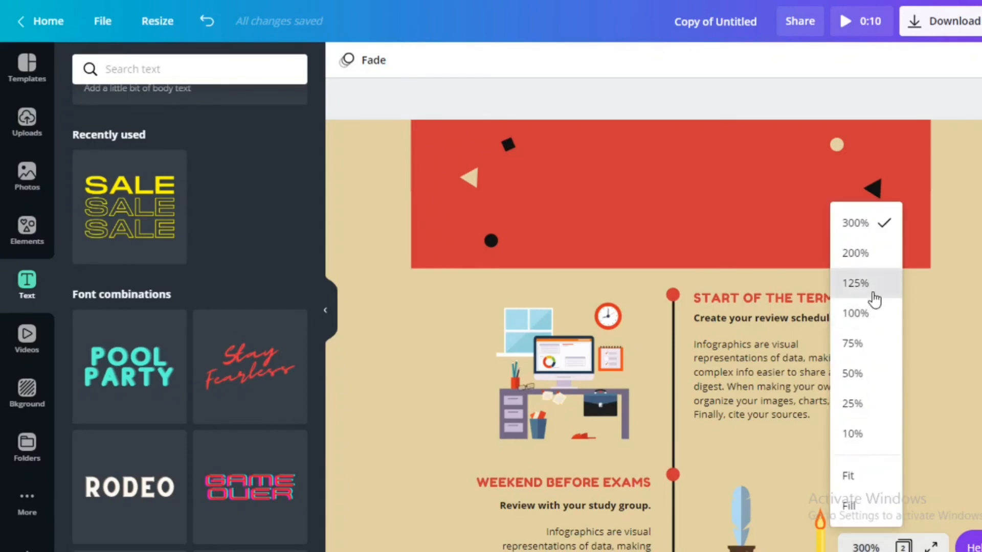
{"action": "left_click", "coordinate": [855, 284]}
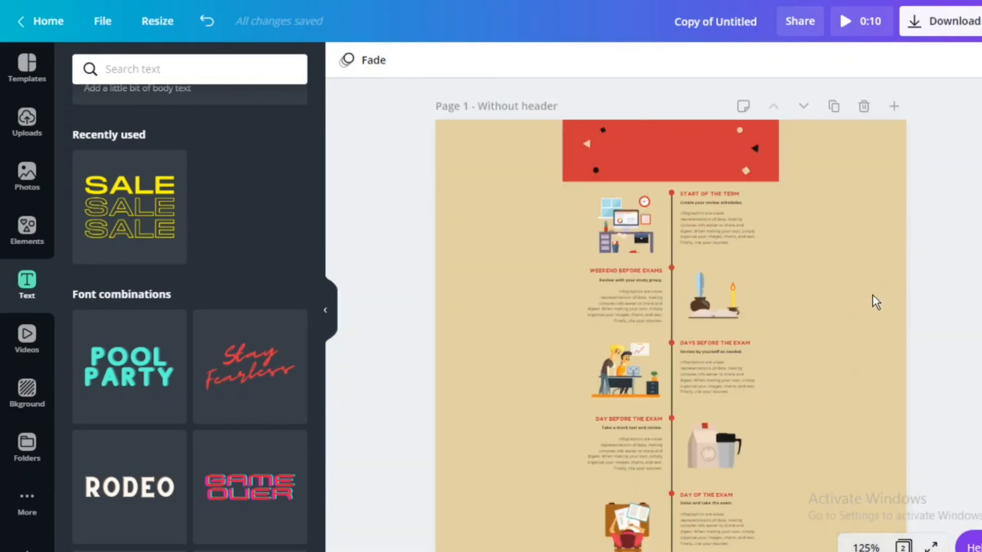
{"action": "left_click", "coordinate": [931, 546]}
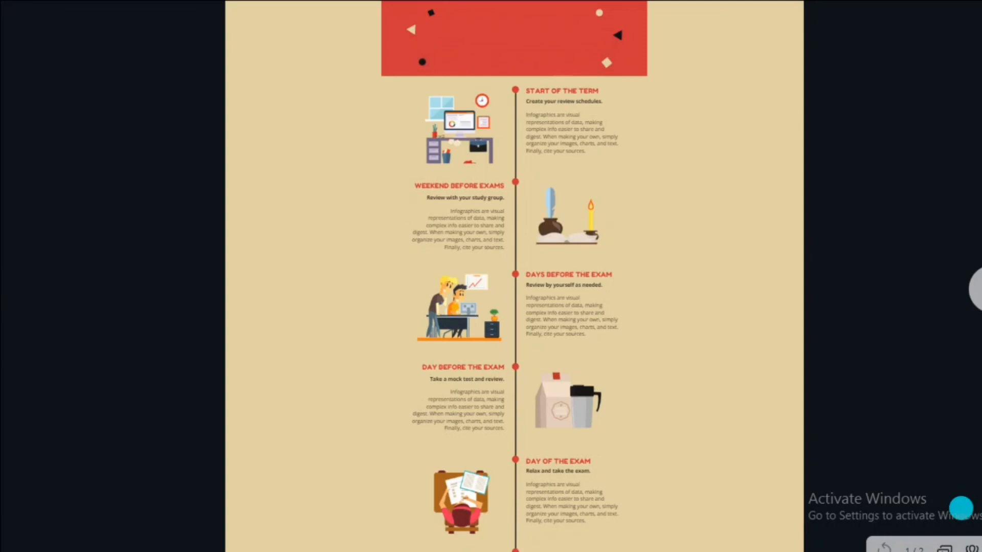
- Advance the full-screen presentation to page 2 and display the presenter view with timer and notes before returning to page 1 in the editor
{"action": "left_click", "coordinate": [977, 289]}
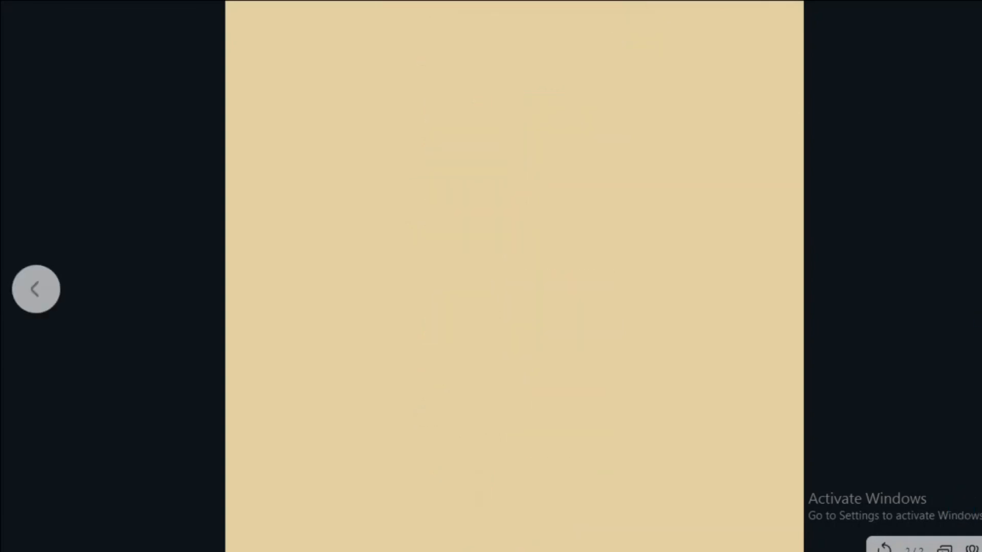
{"action": "left_click", "coordinate": [946, 547]}
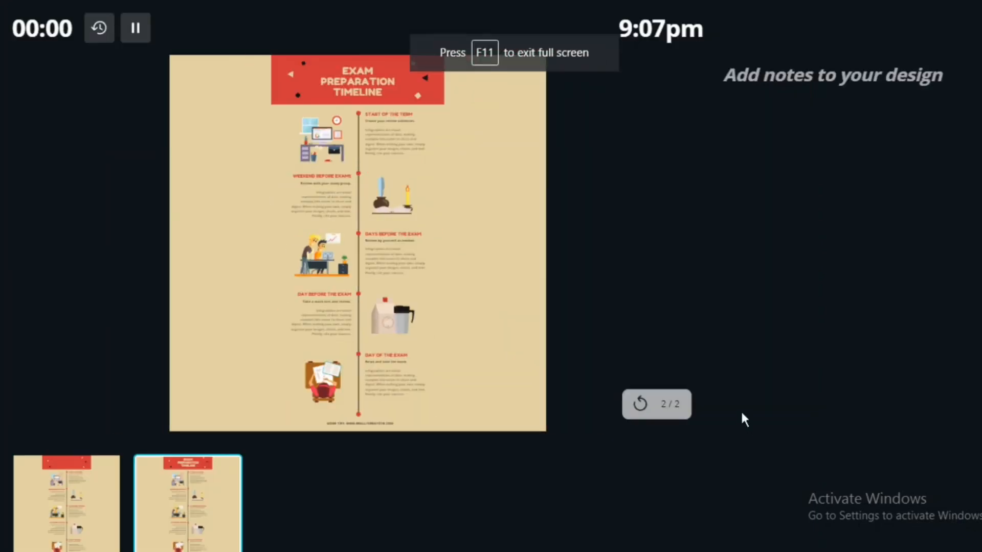
{"action": "key", "text": "Escape"}
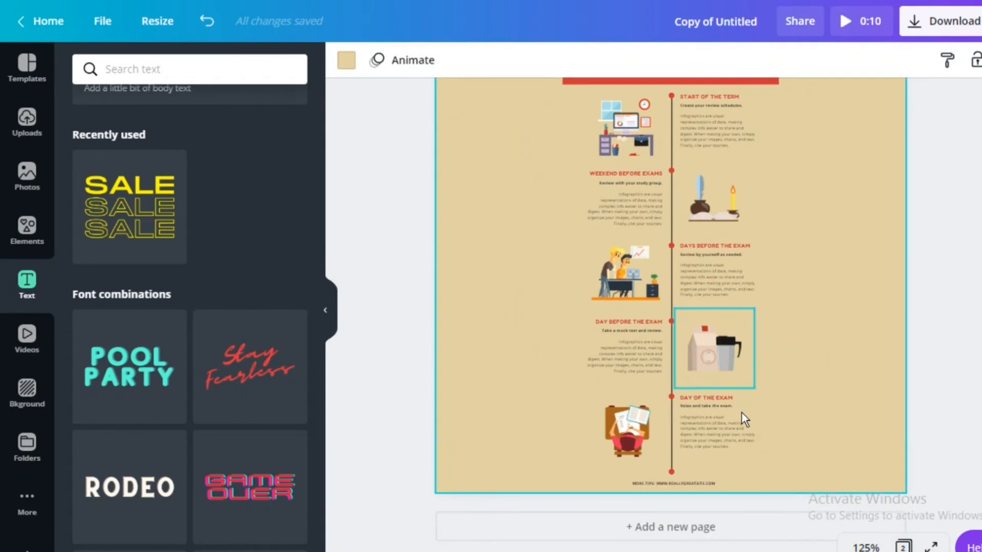
{"action": "scroll", "coordinate": [744, 420], "scroll_direction": "up", "scroll_amount": 8}
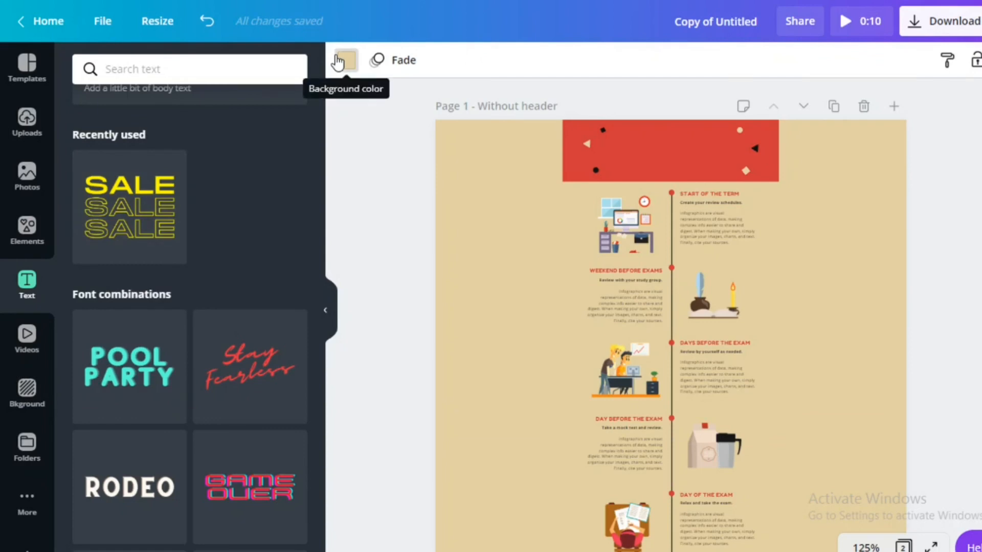
- Search Google for "design inspiration" in a new browser window and browse the image results for layout ideas
{"action": "key", "text": "ctrl+n"}
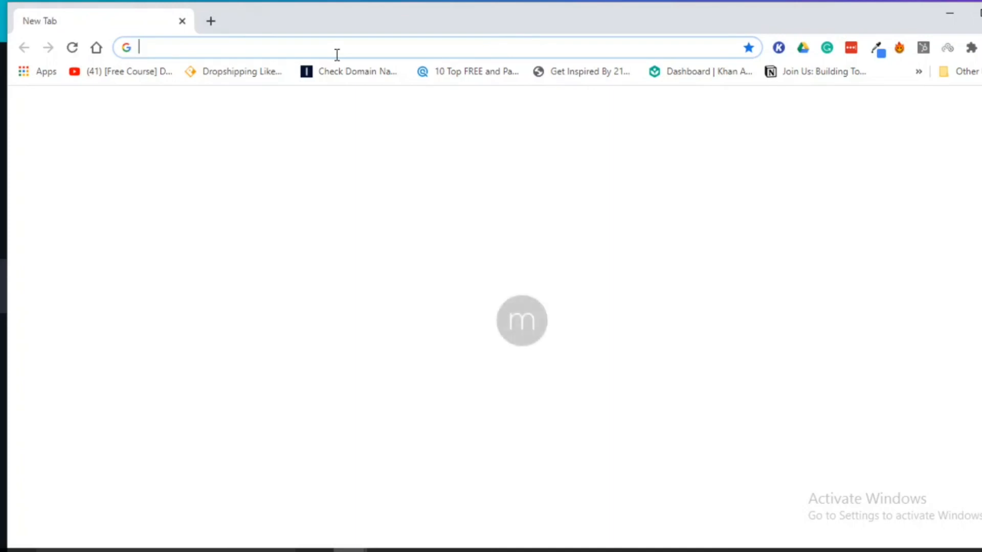
{"action": "type", "text": "design inspiation"}
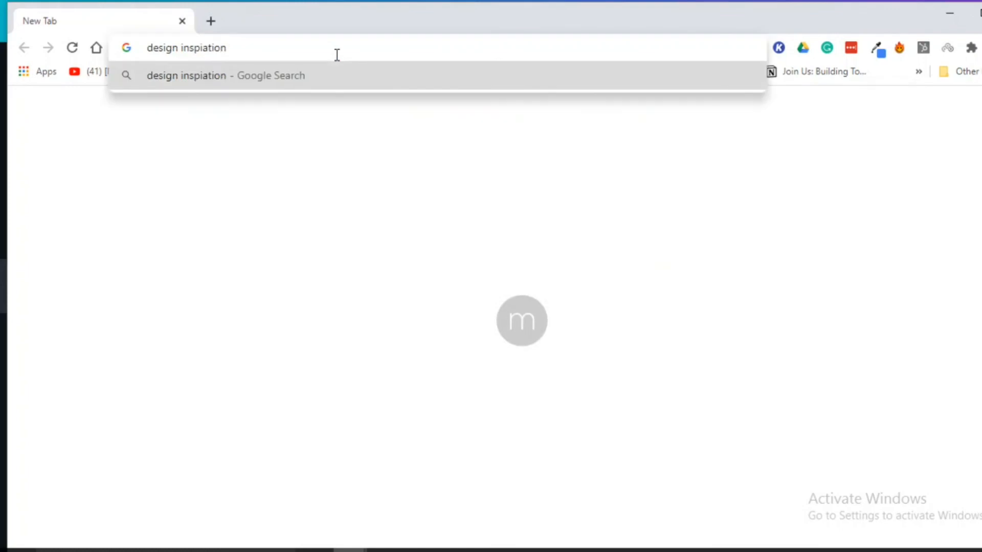
{"action": "key", "text": "Return"}
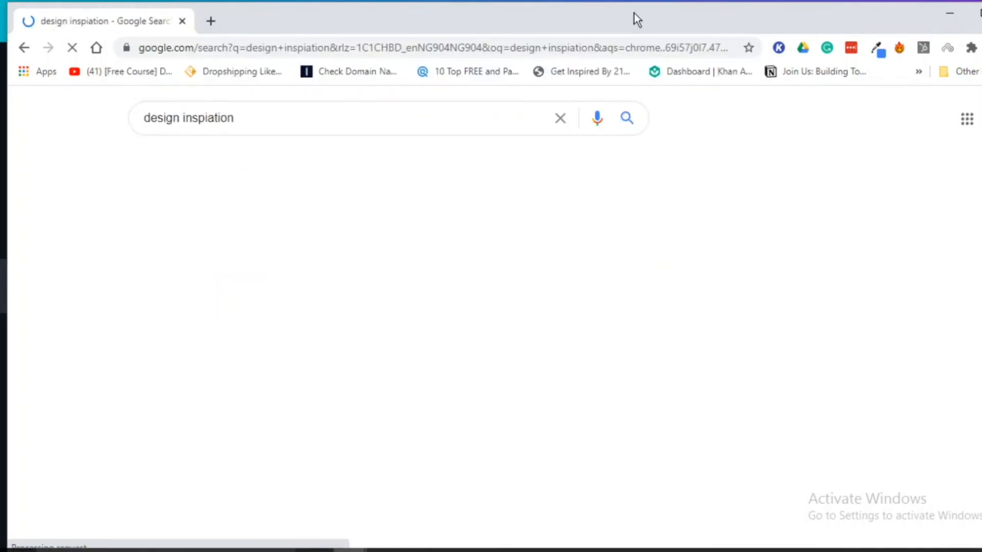
{"action": "scroll", "coordinate": [614, 230], "scroll_direction": "down", "scroll_amount": 3}
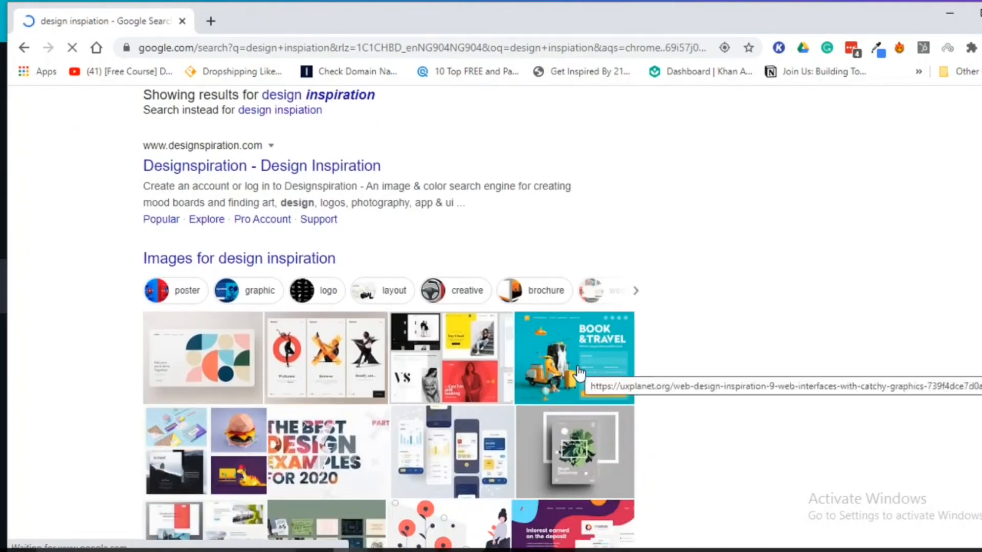
{"action": "scroll", "coordinate": [579, 373], "scroll_direction": "down", "scroll_amount": 2}
{"action": "scroll", "coordinate": [579, 374], "scroll_direction": "up", "scroll_amount": 5}
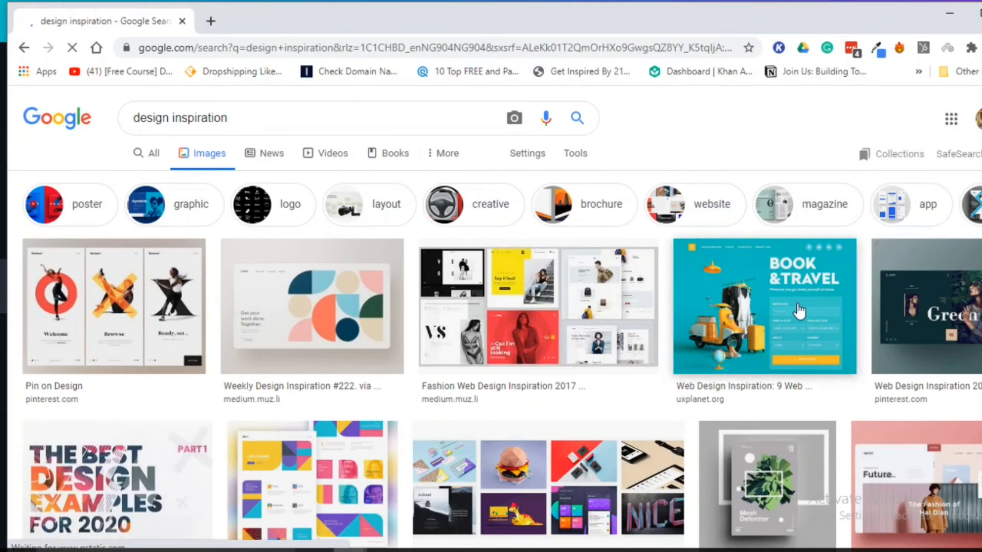
{"action": "scroll", "coordinate": [799, 311], "scroll_direction": "down", "scroll_amount": 3}
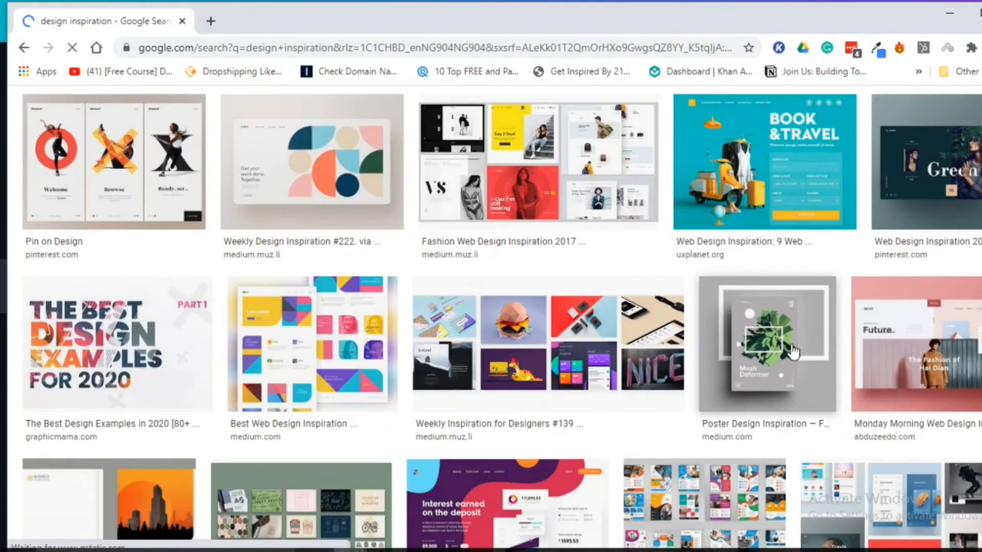
{"action": "scroll", "coordinate": [839, 258], "scroll_direction": "up", "scroll_amount": 3}
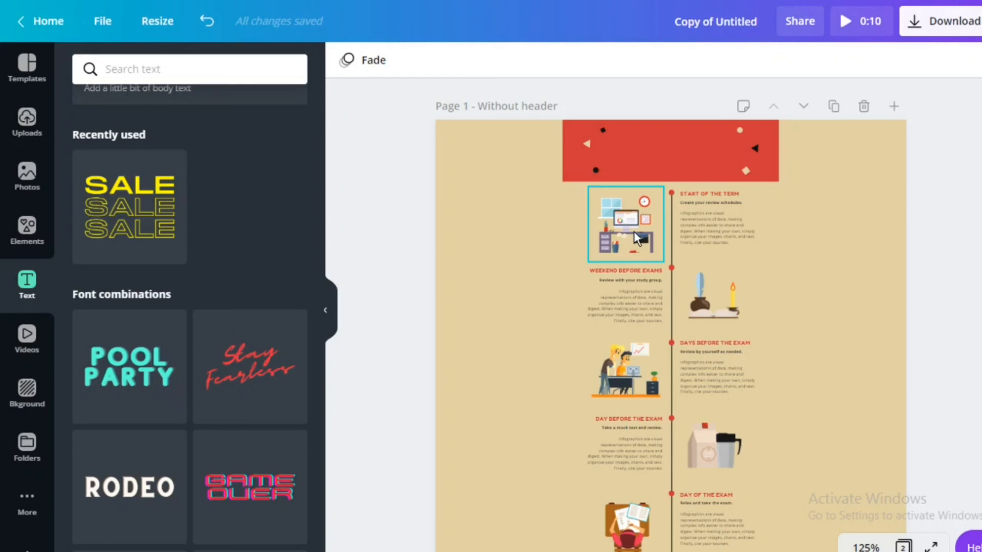
{"action": "scroll", "coordinate": [634, 231], "scroll_direction": "down", "scroll_amount": 4}
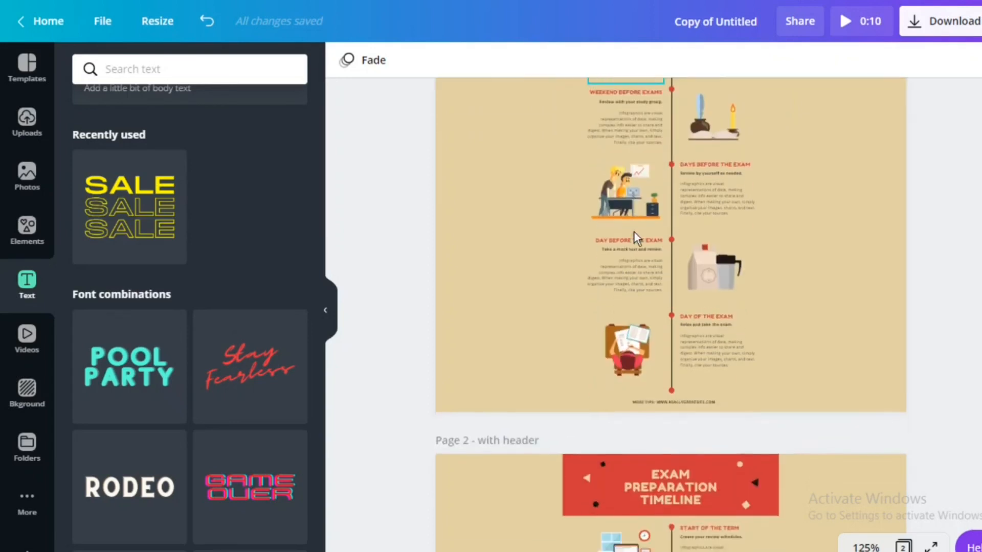
{"action": "scroll", "coordinate": [634, 230], "scroll_direction": "down", "scroll_amount": 5}
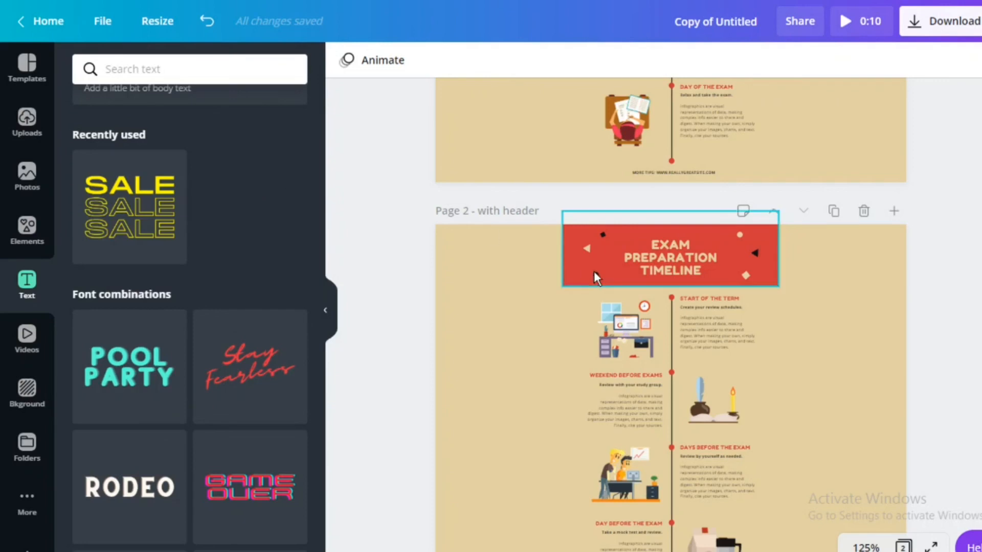
{"action": "scroll", "coordinate": [594, 272], "scroll_direction": "up", "scroll_amount": 9}
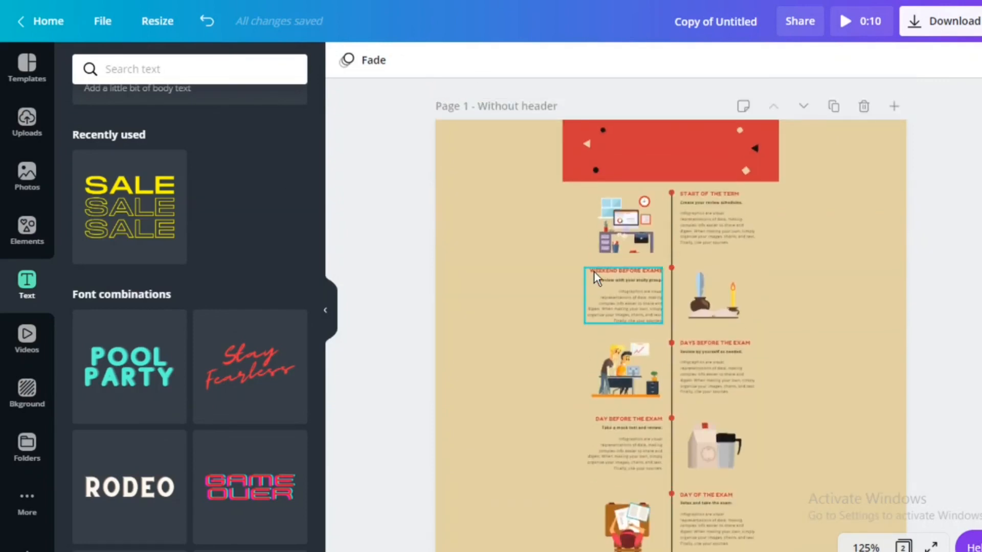